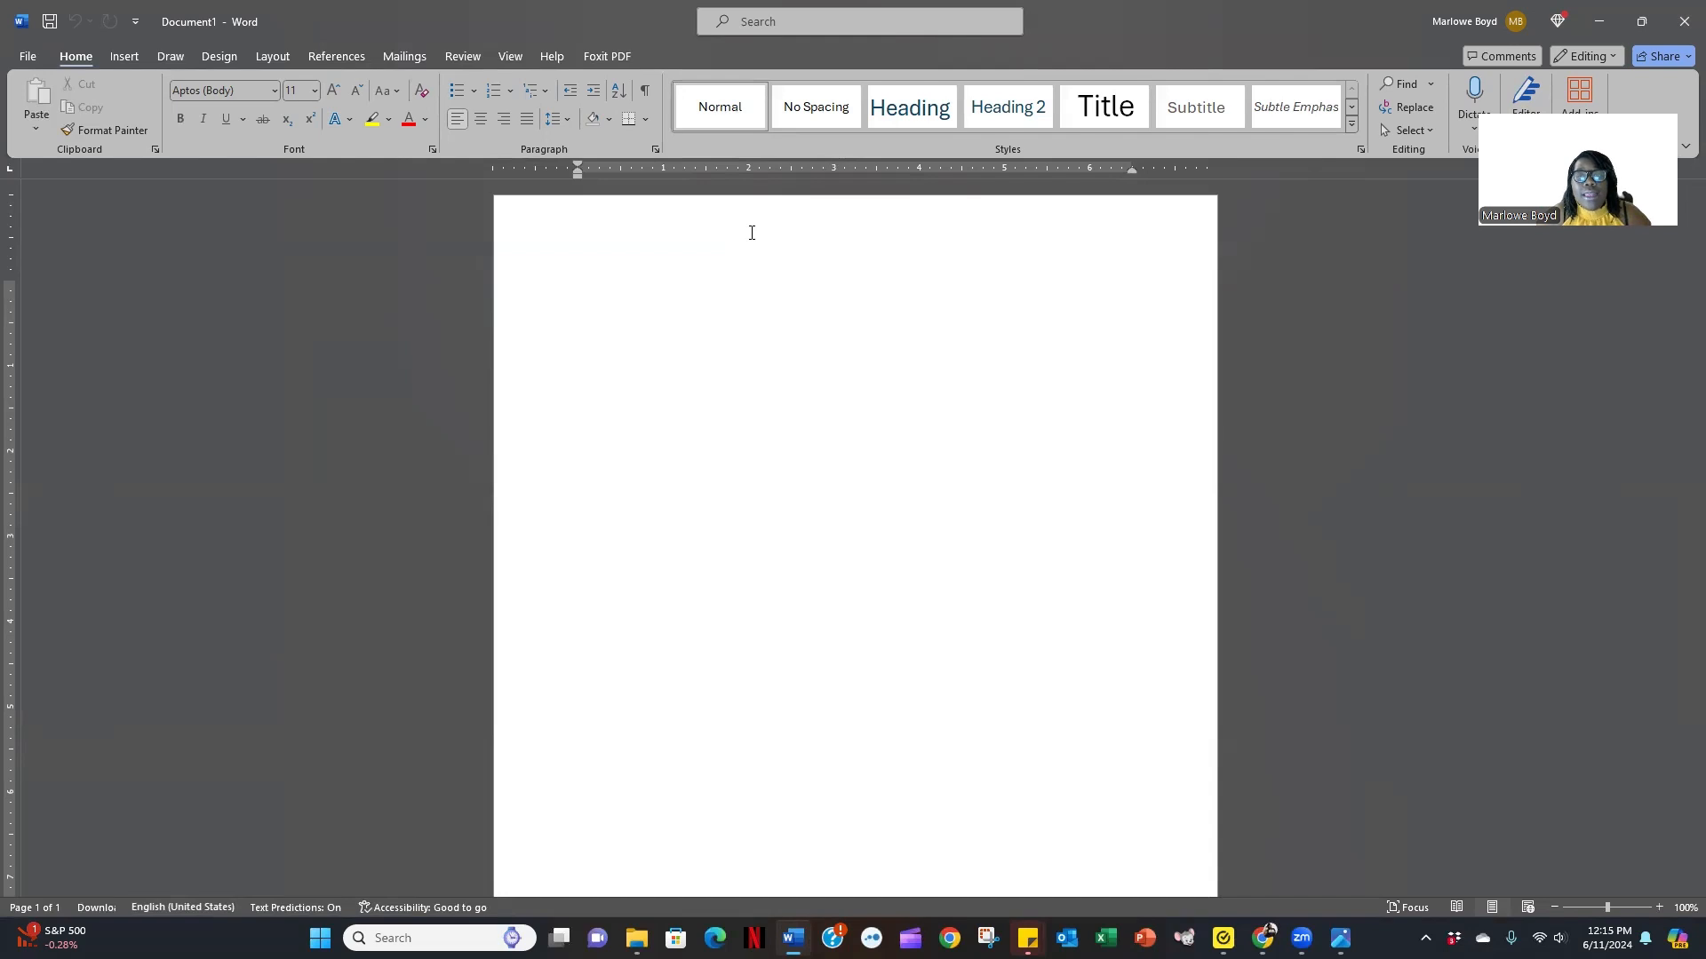
Apply the narrow preset with 0.5-inch margins to the blank document.
click(284, 56)
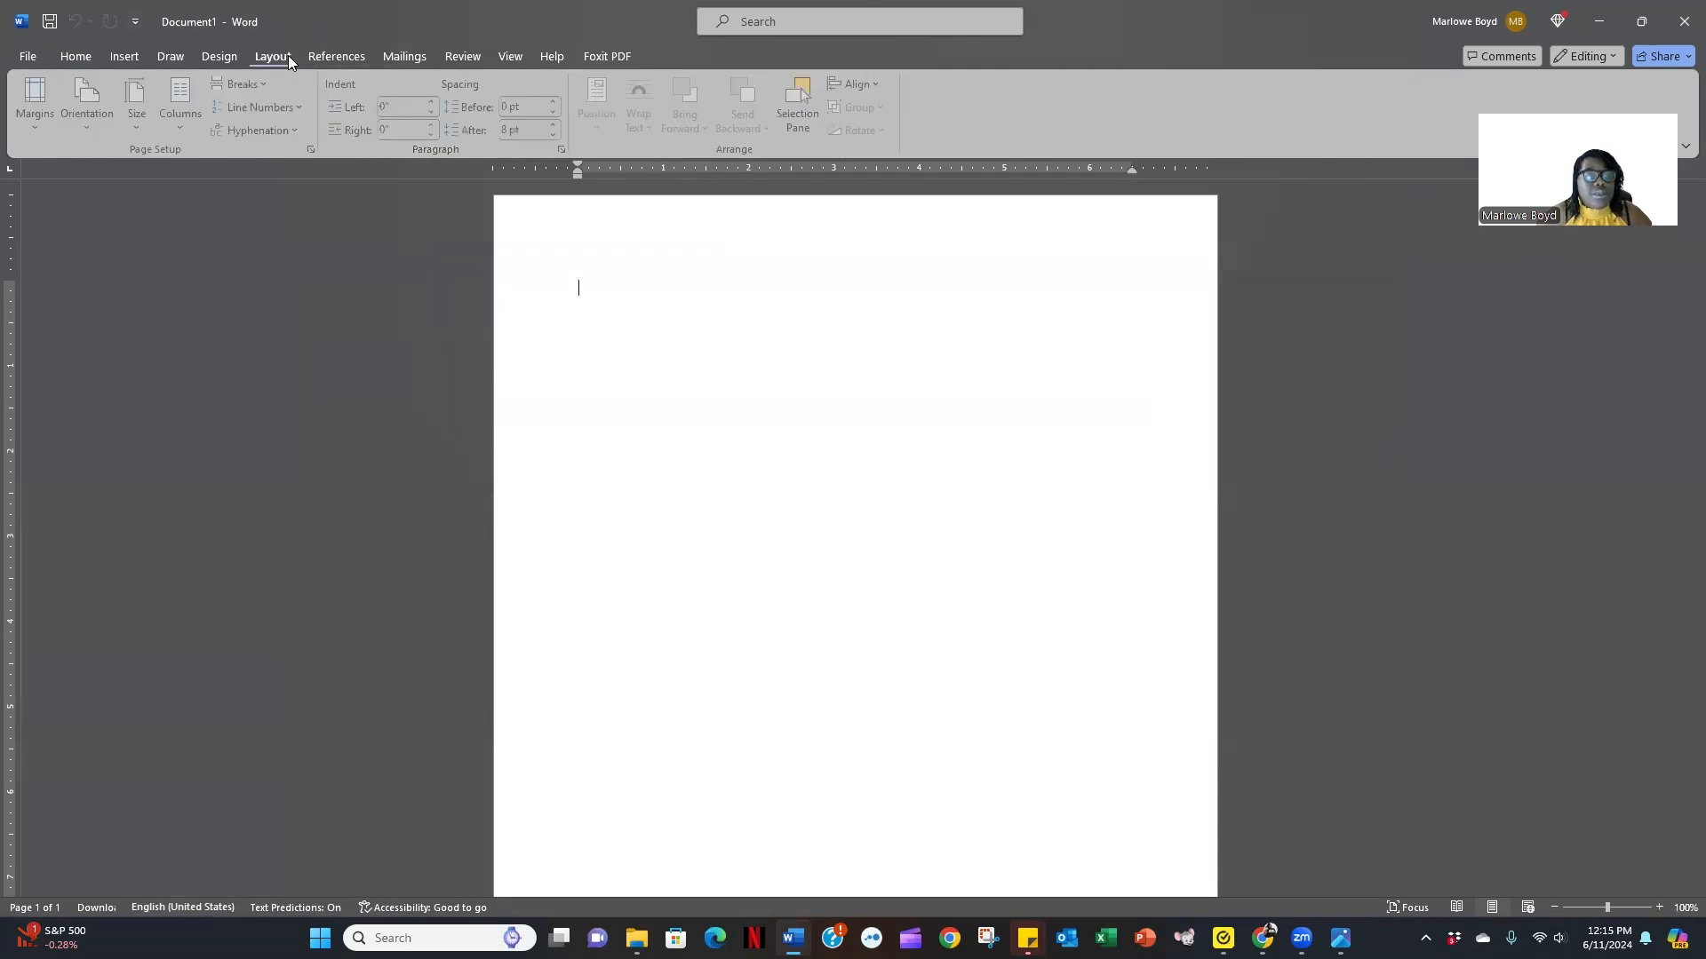
click(42, 122)
click(143, 288)
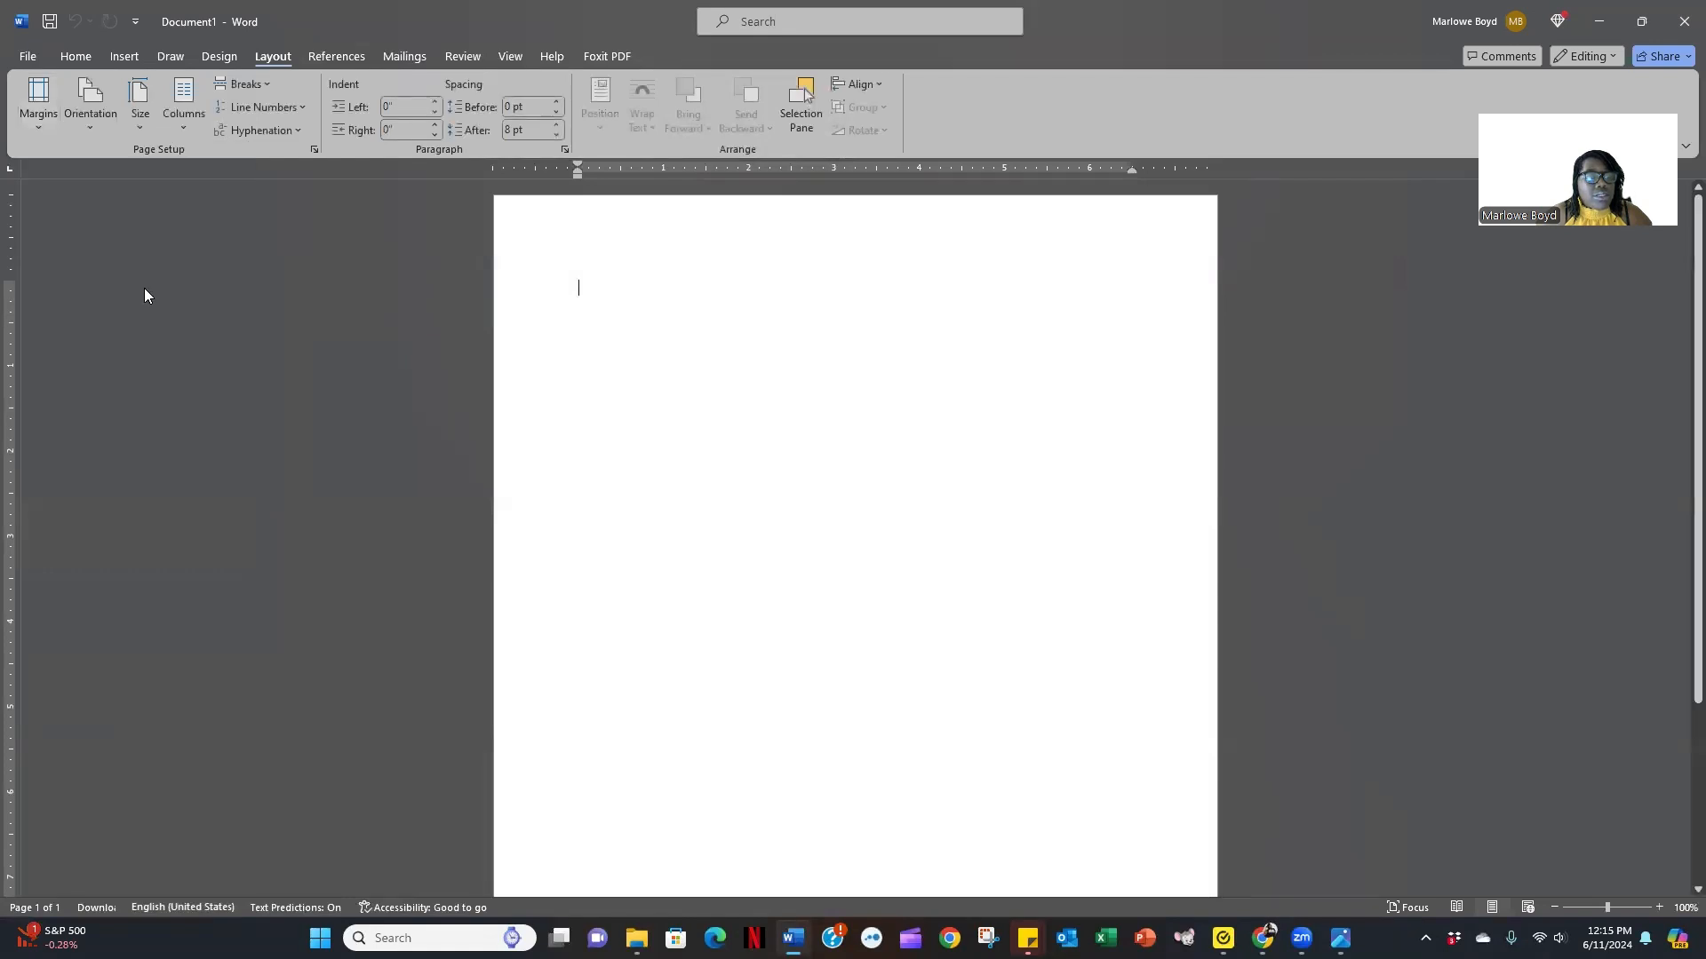
Centre the first paragraph and enter the placeholder heading FIRST NAME in capitals.
click(74, 55)
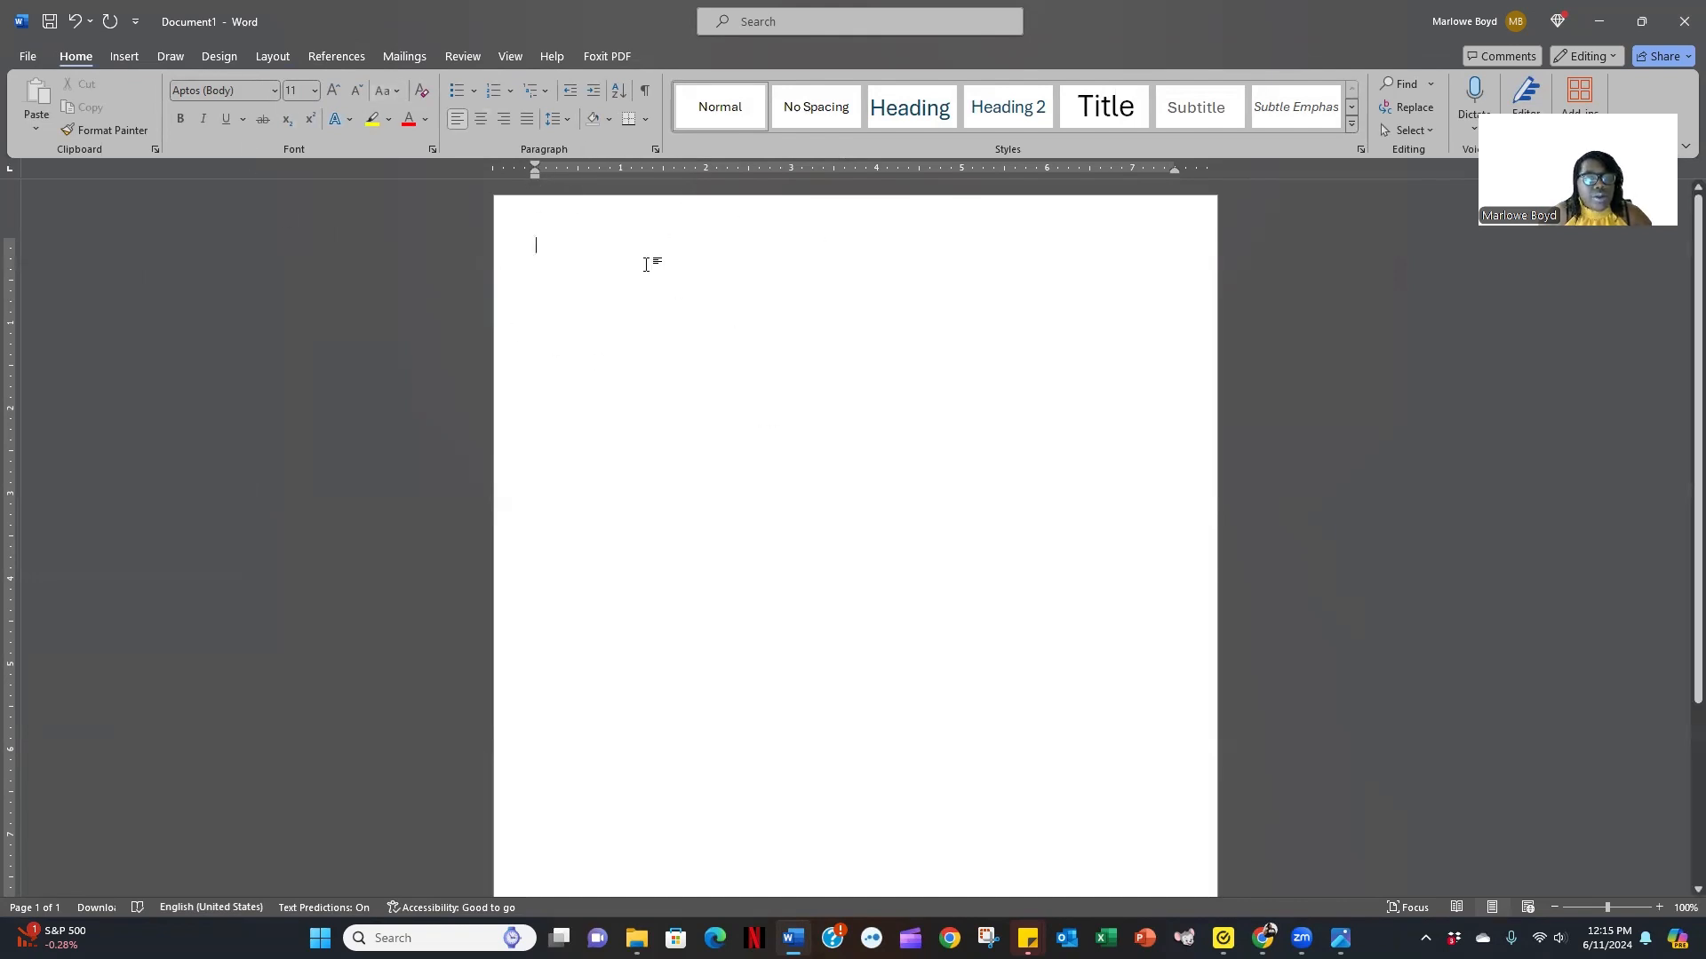
click(477, 122)
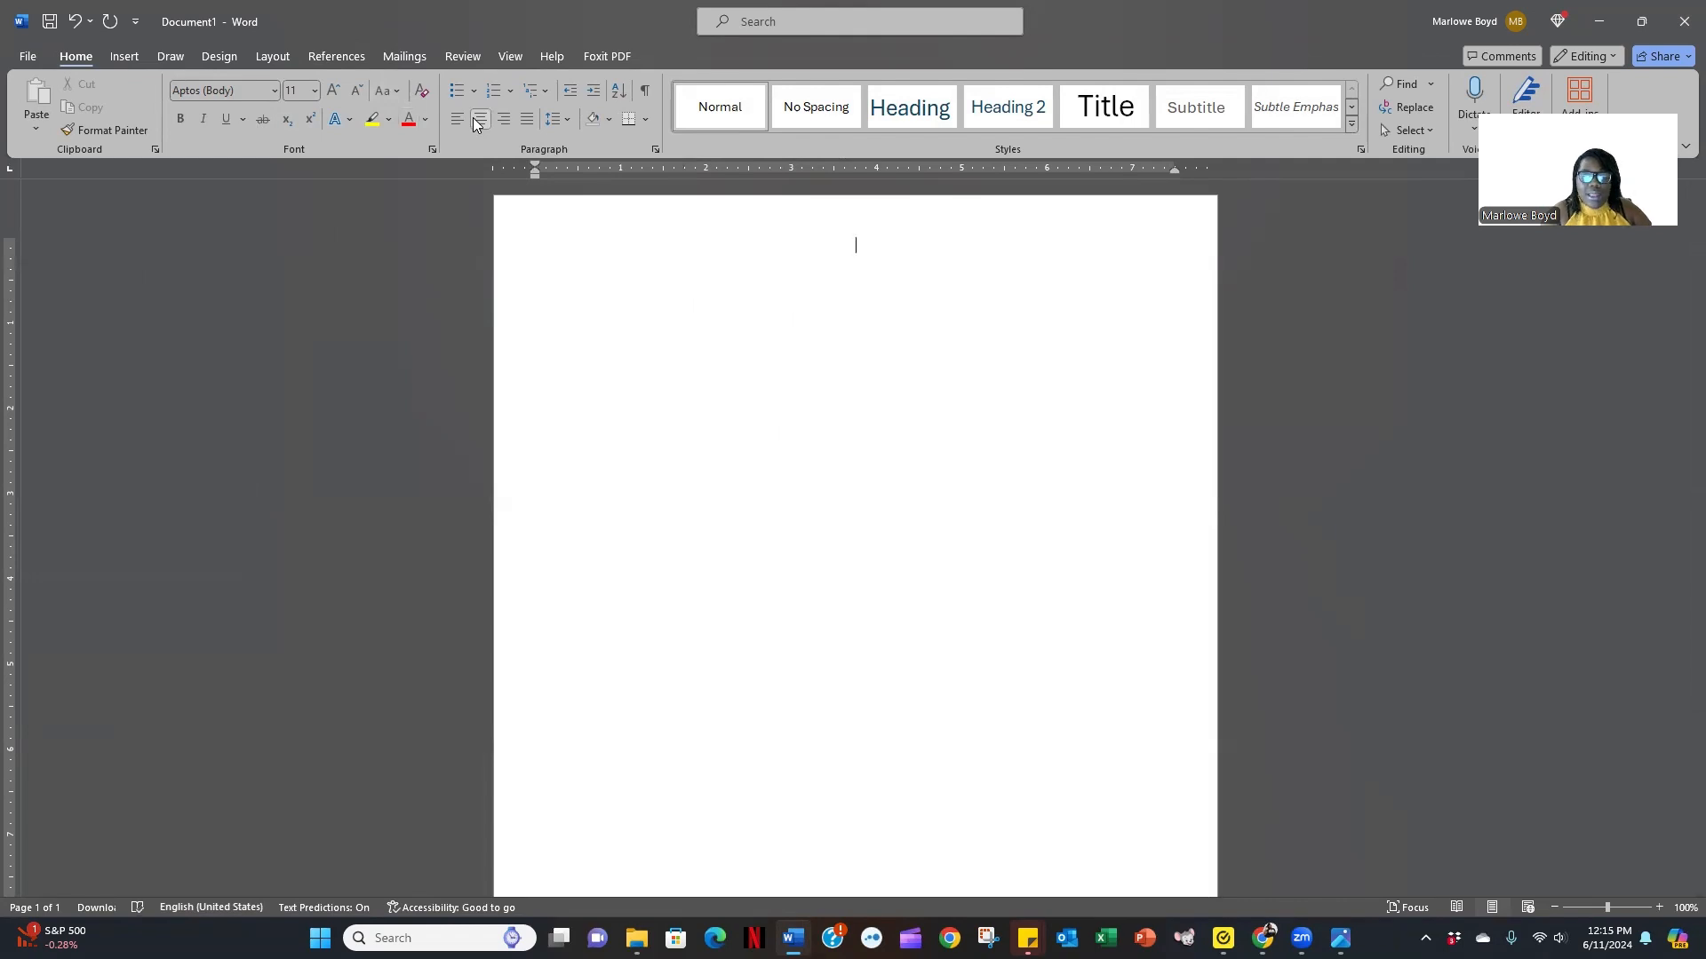
text(FIRST NAME)
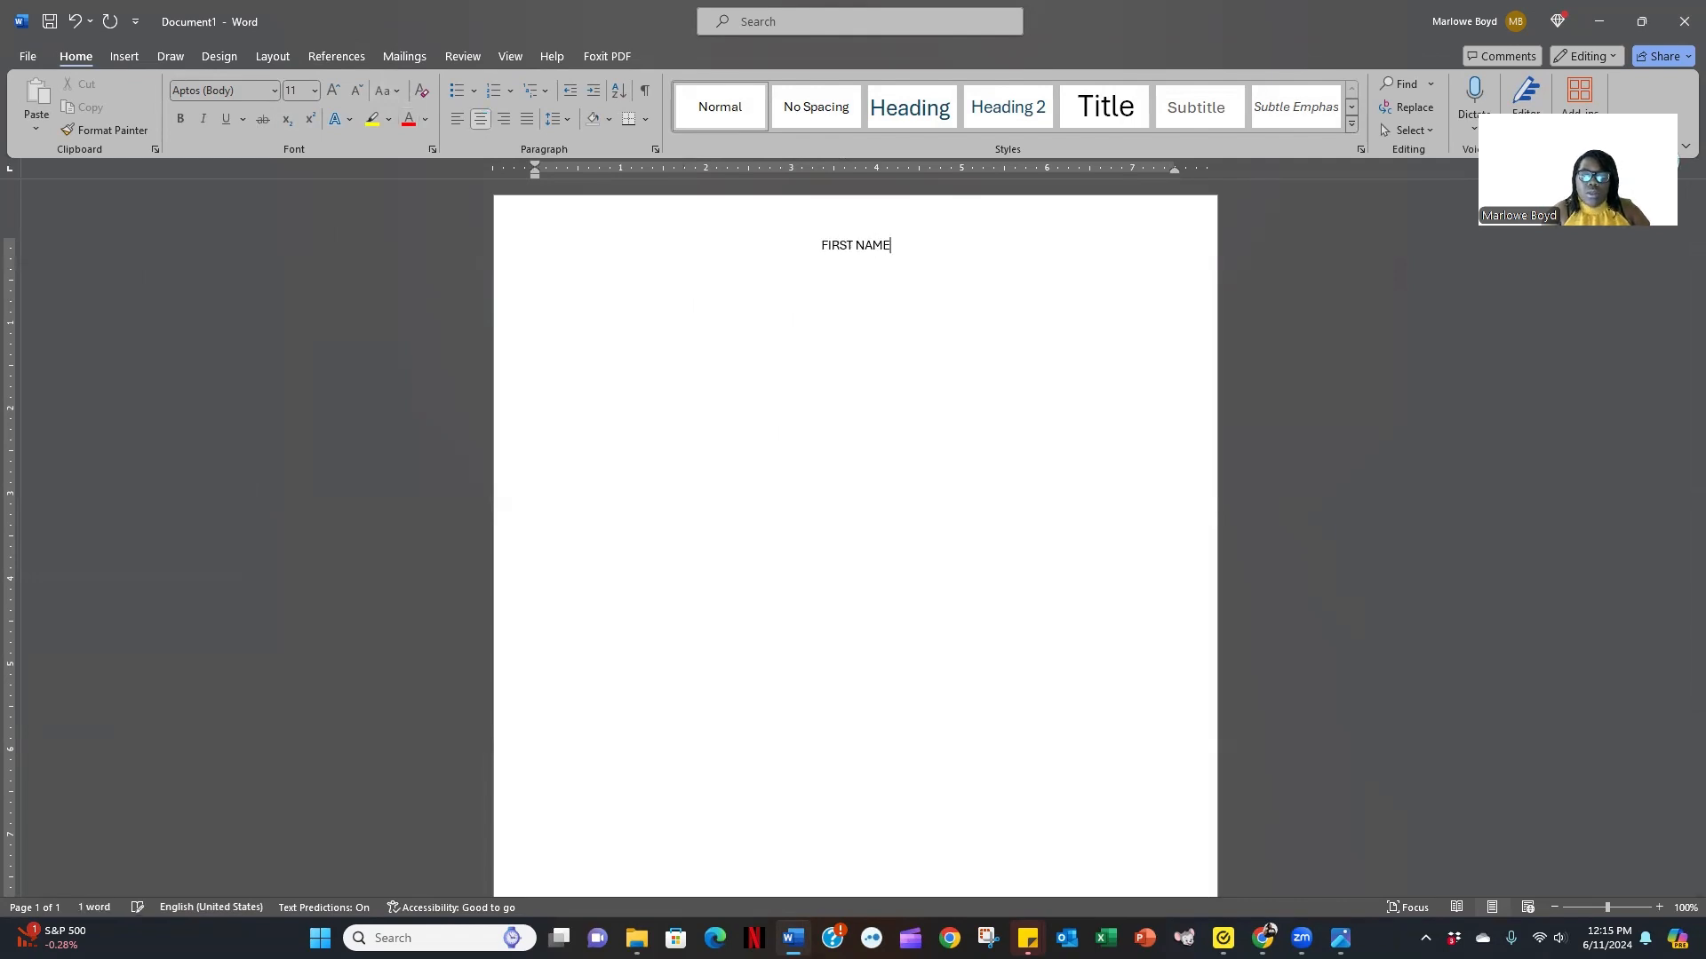
Set the spacing after the FIRST NAME paragraph to 0 pt.
key(Return)
click(477, 122)
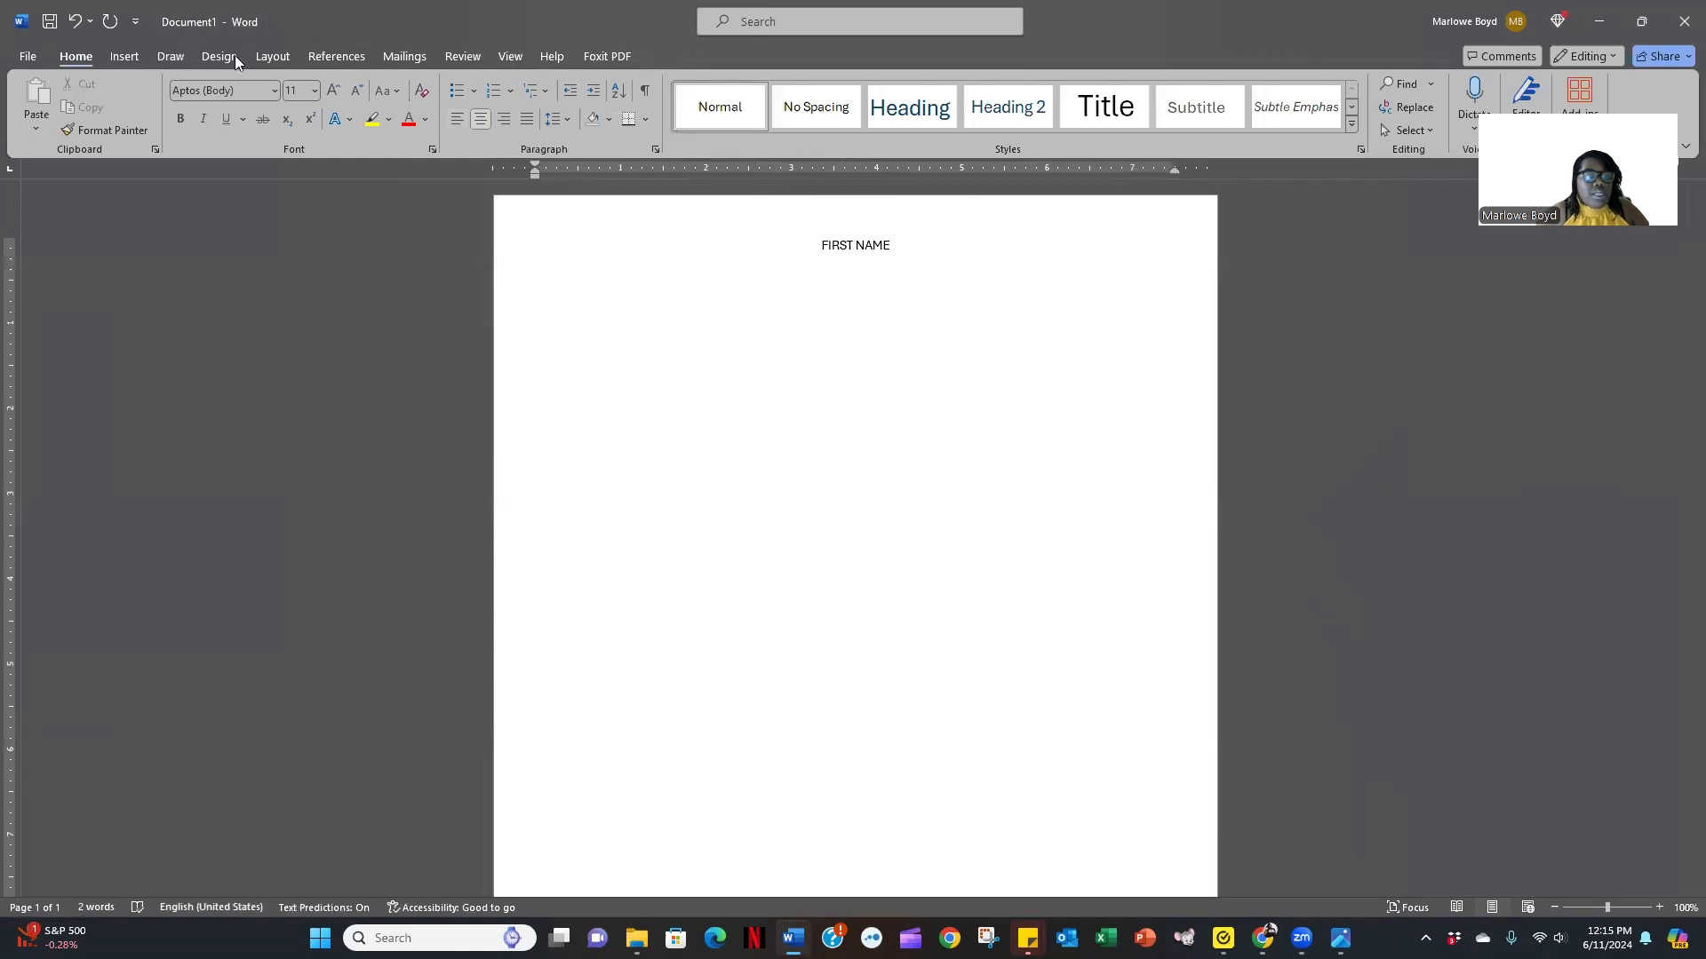
click(272, 56)
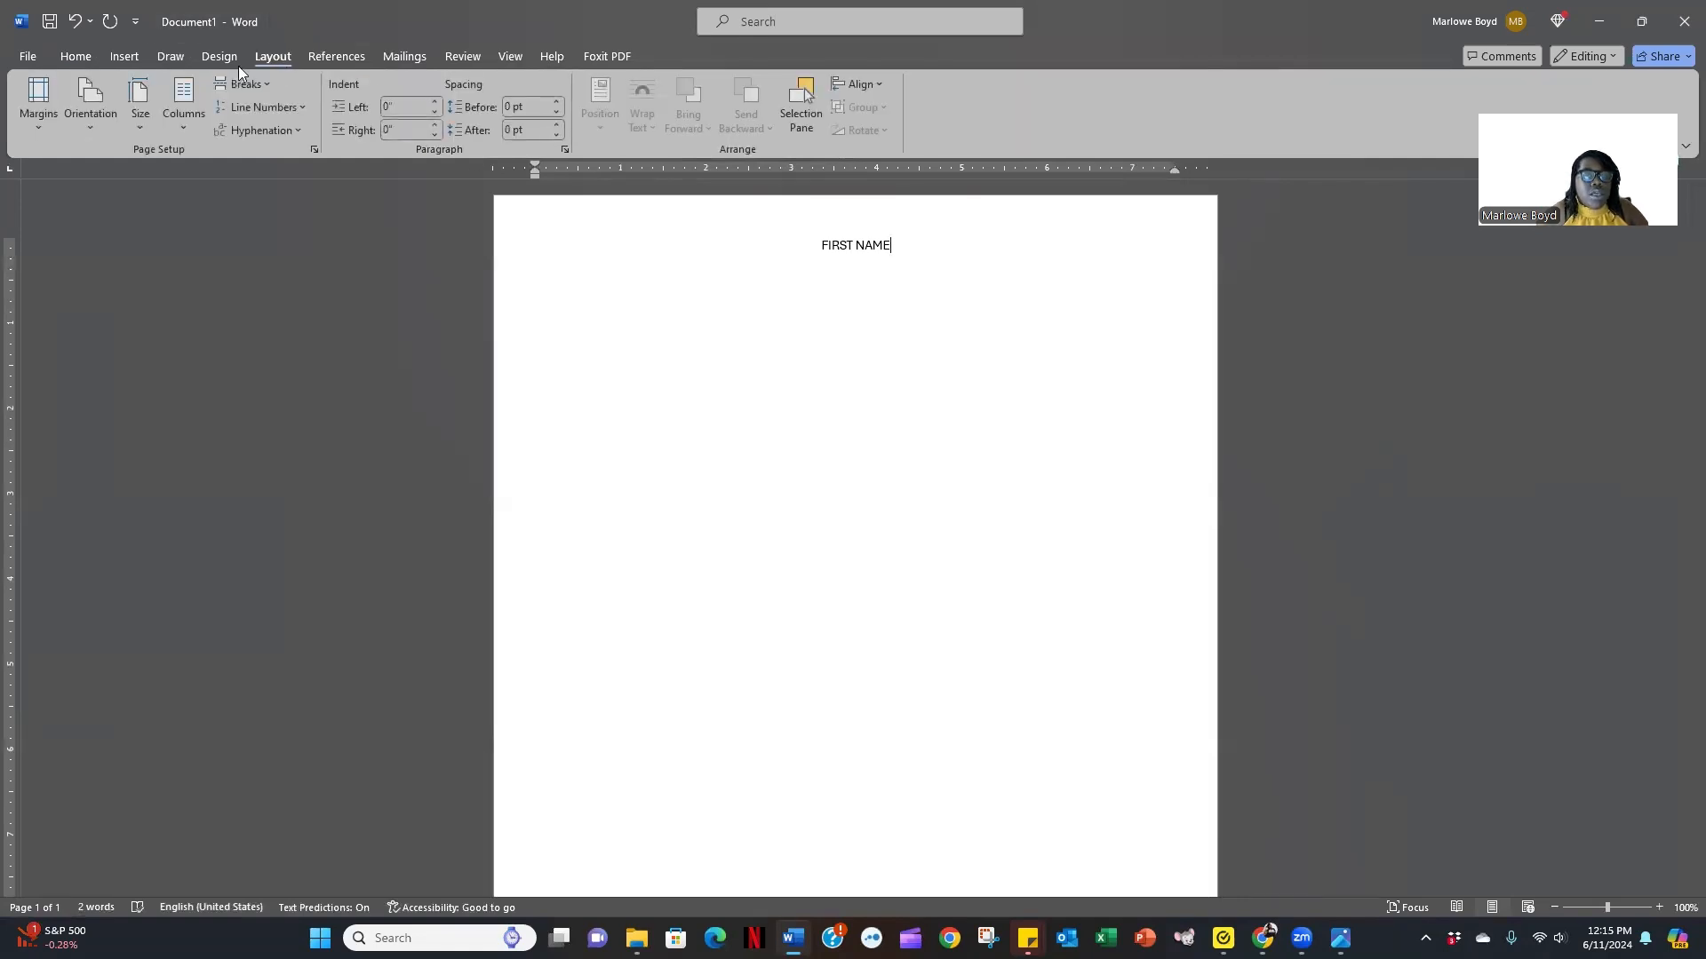
click(69, 52)
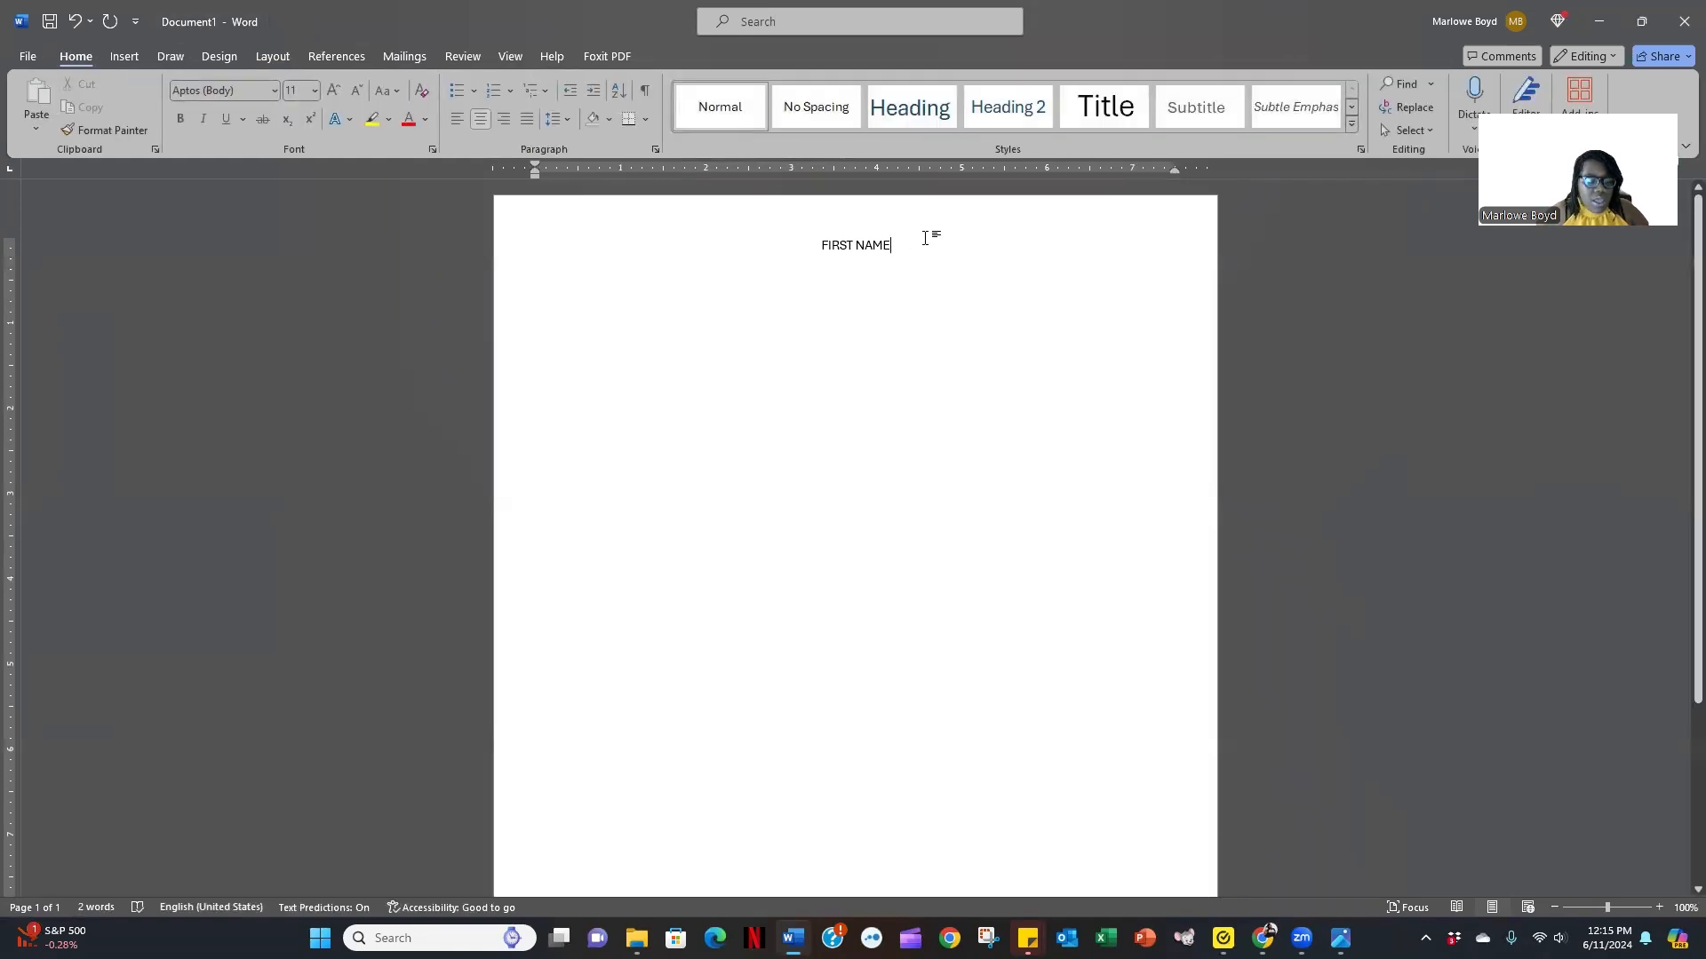
Add a centred second line reading Desired Role/Job Title below the name heading.
key(Return)
text(Desired)
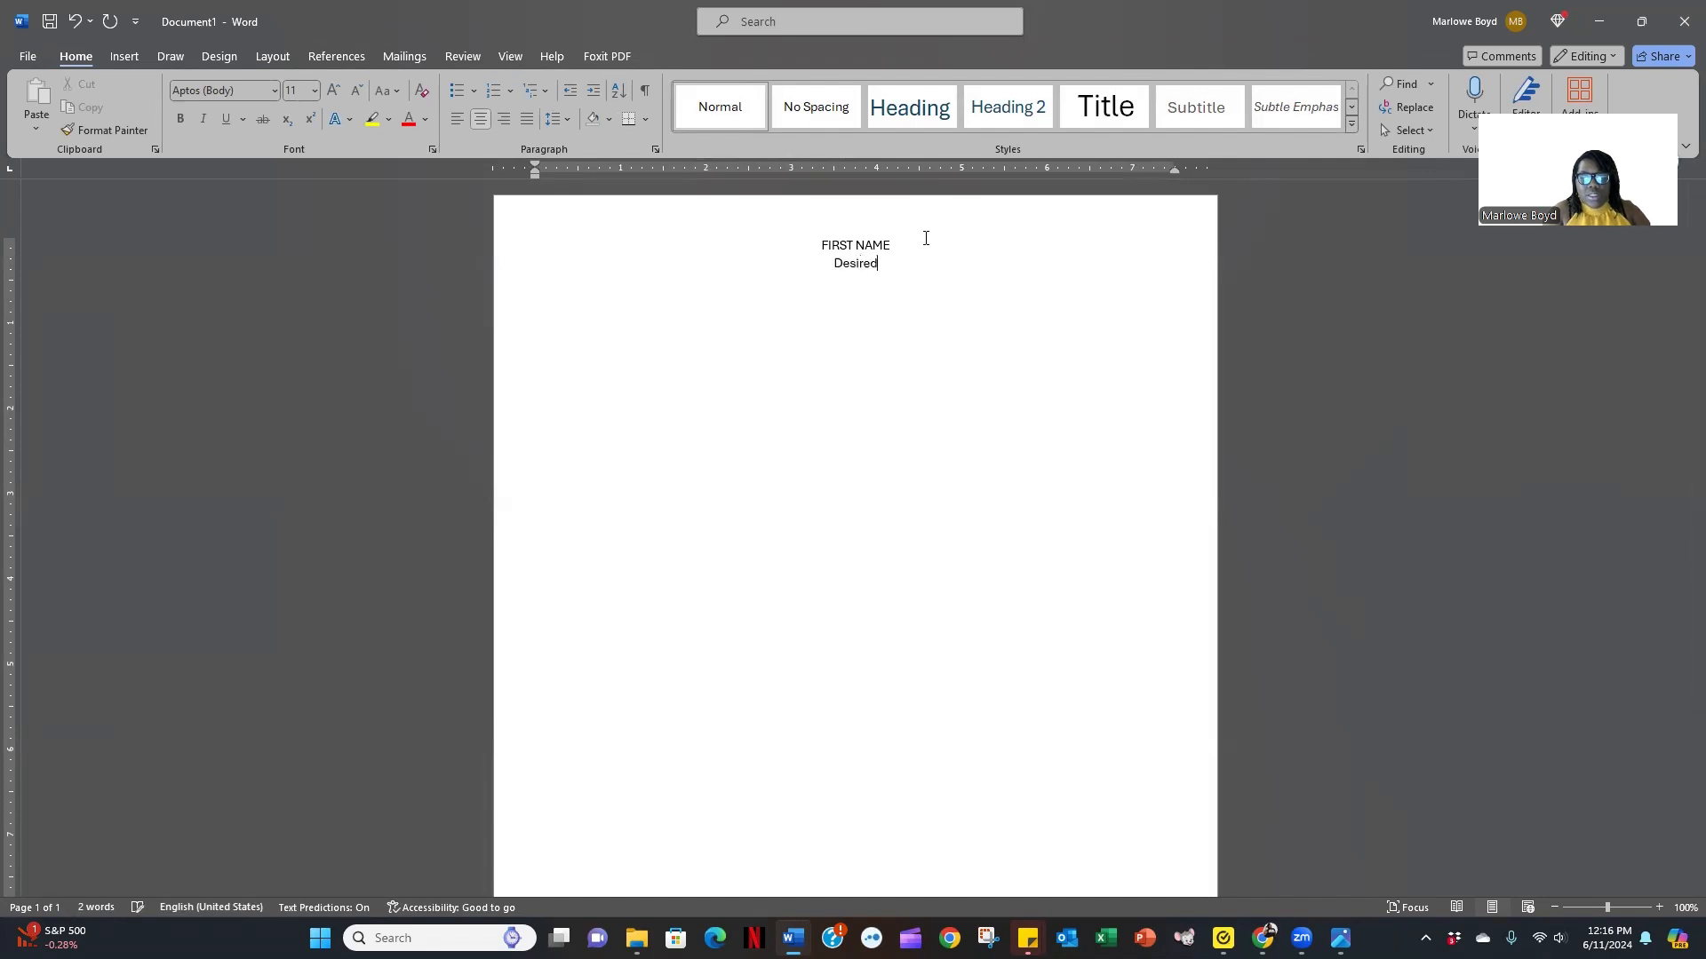
text( Role/Job Title )
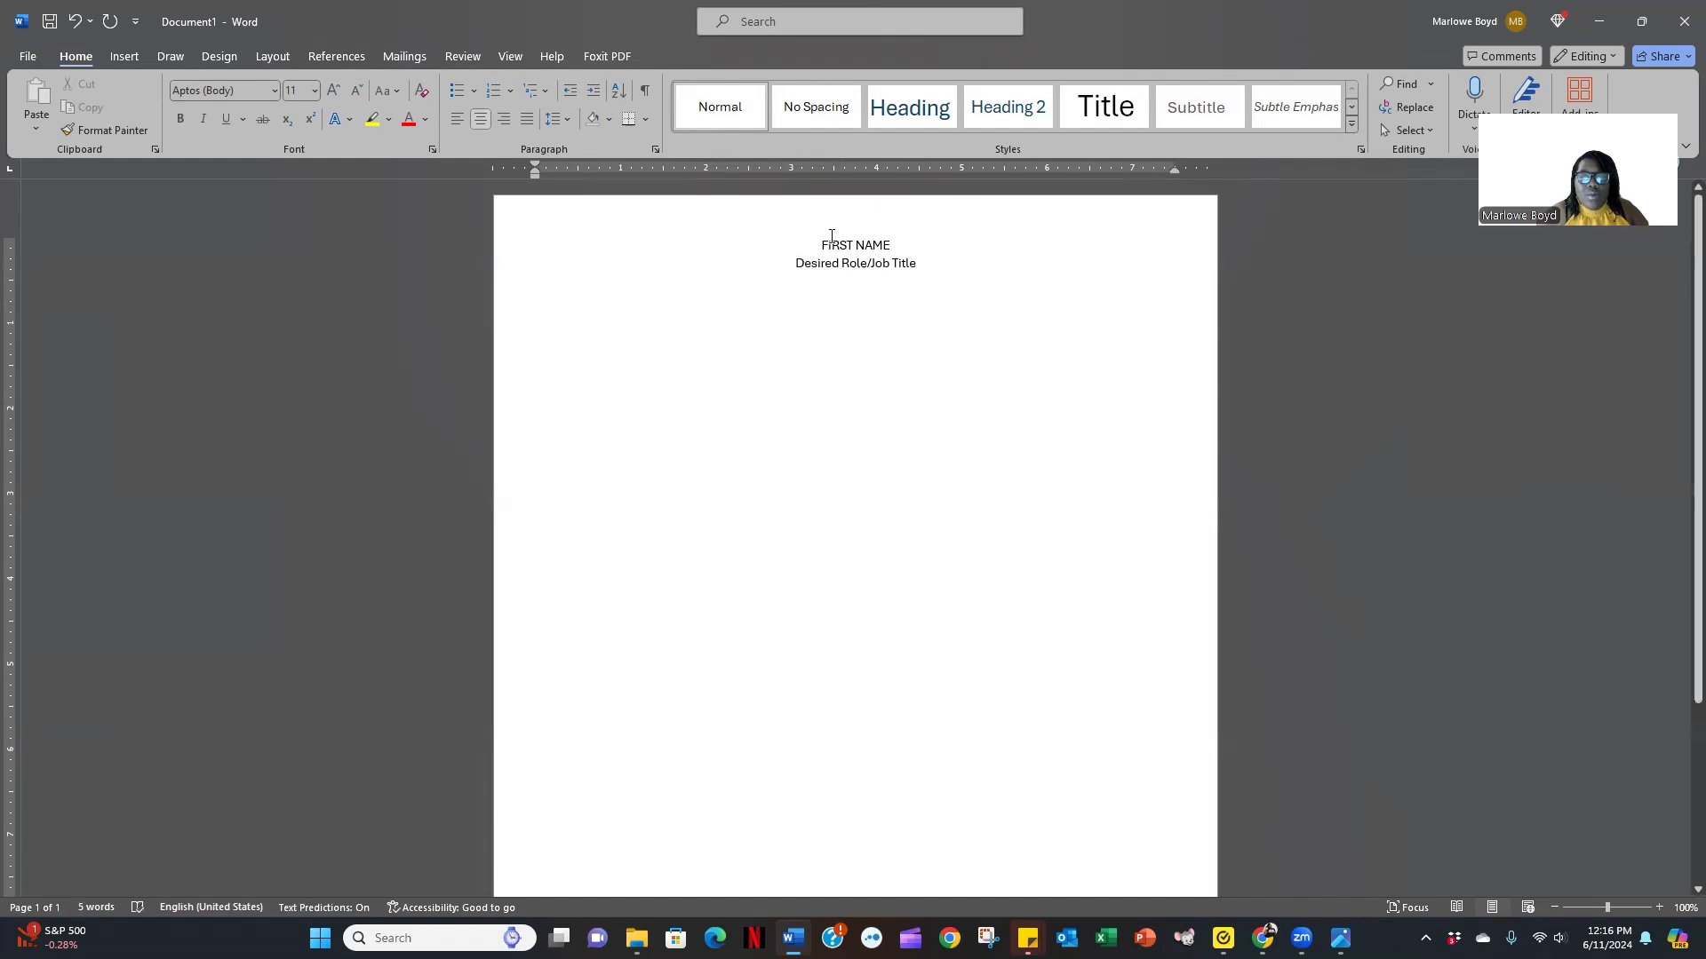
Start a contact line with City, State, a placeholder phone number and a placeholder e-mail address, separated by vertical bars.
text(City)
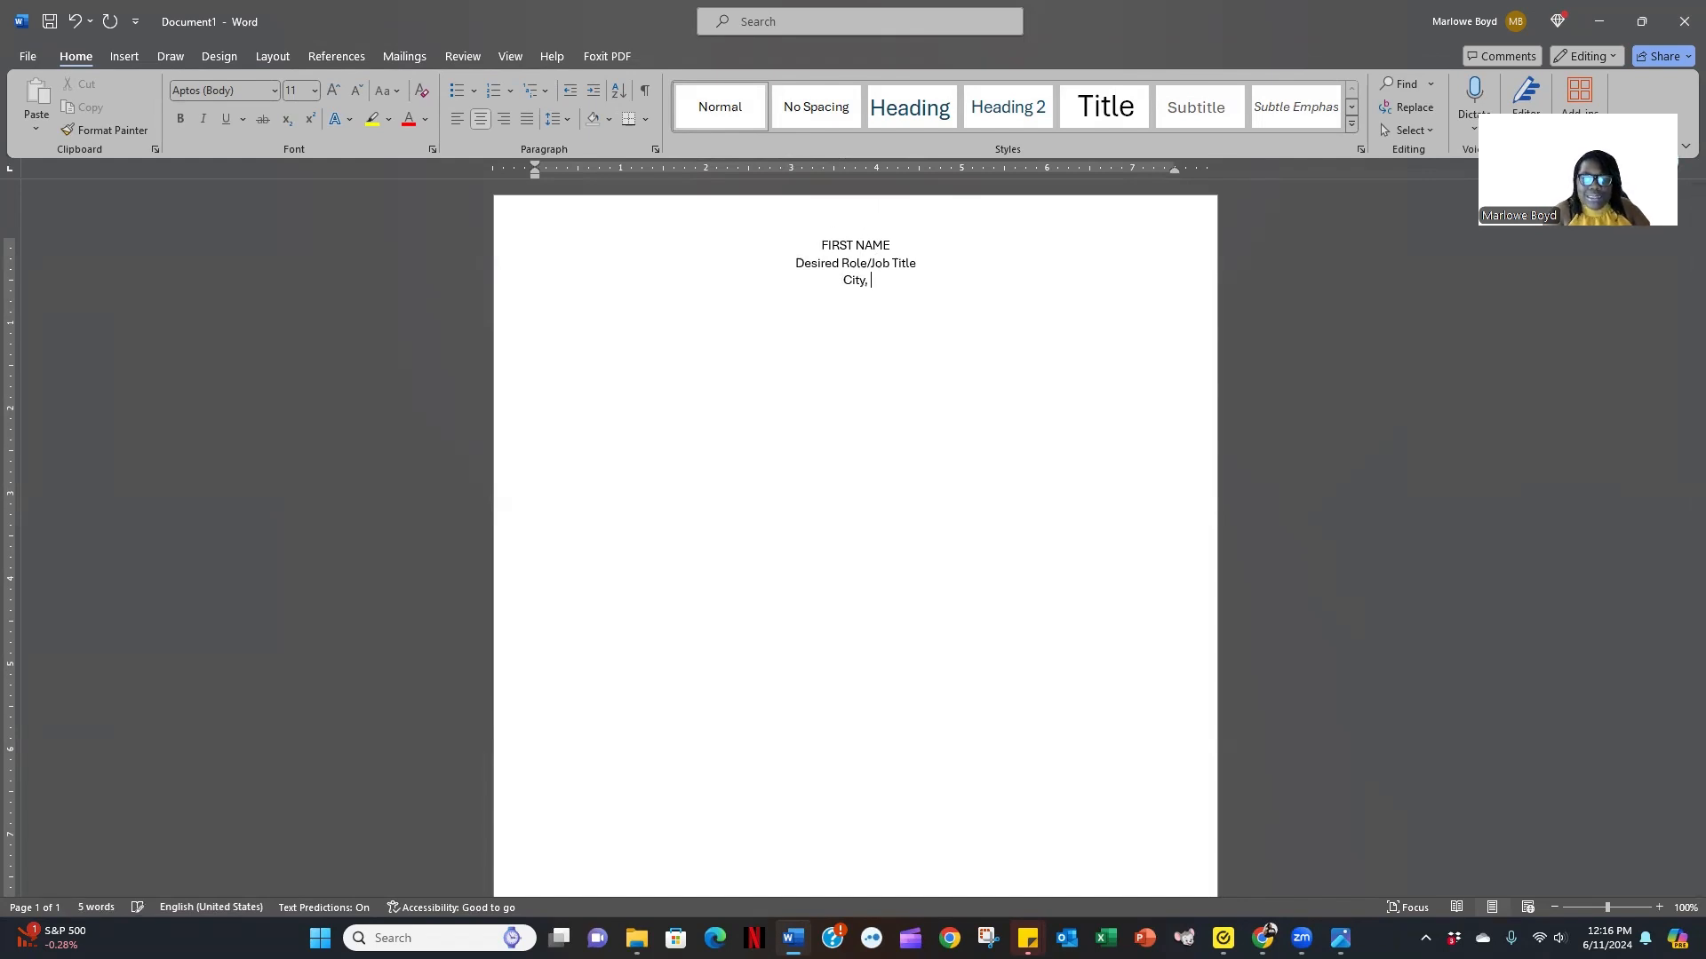
text(, State)
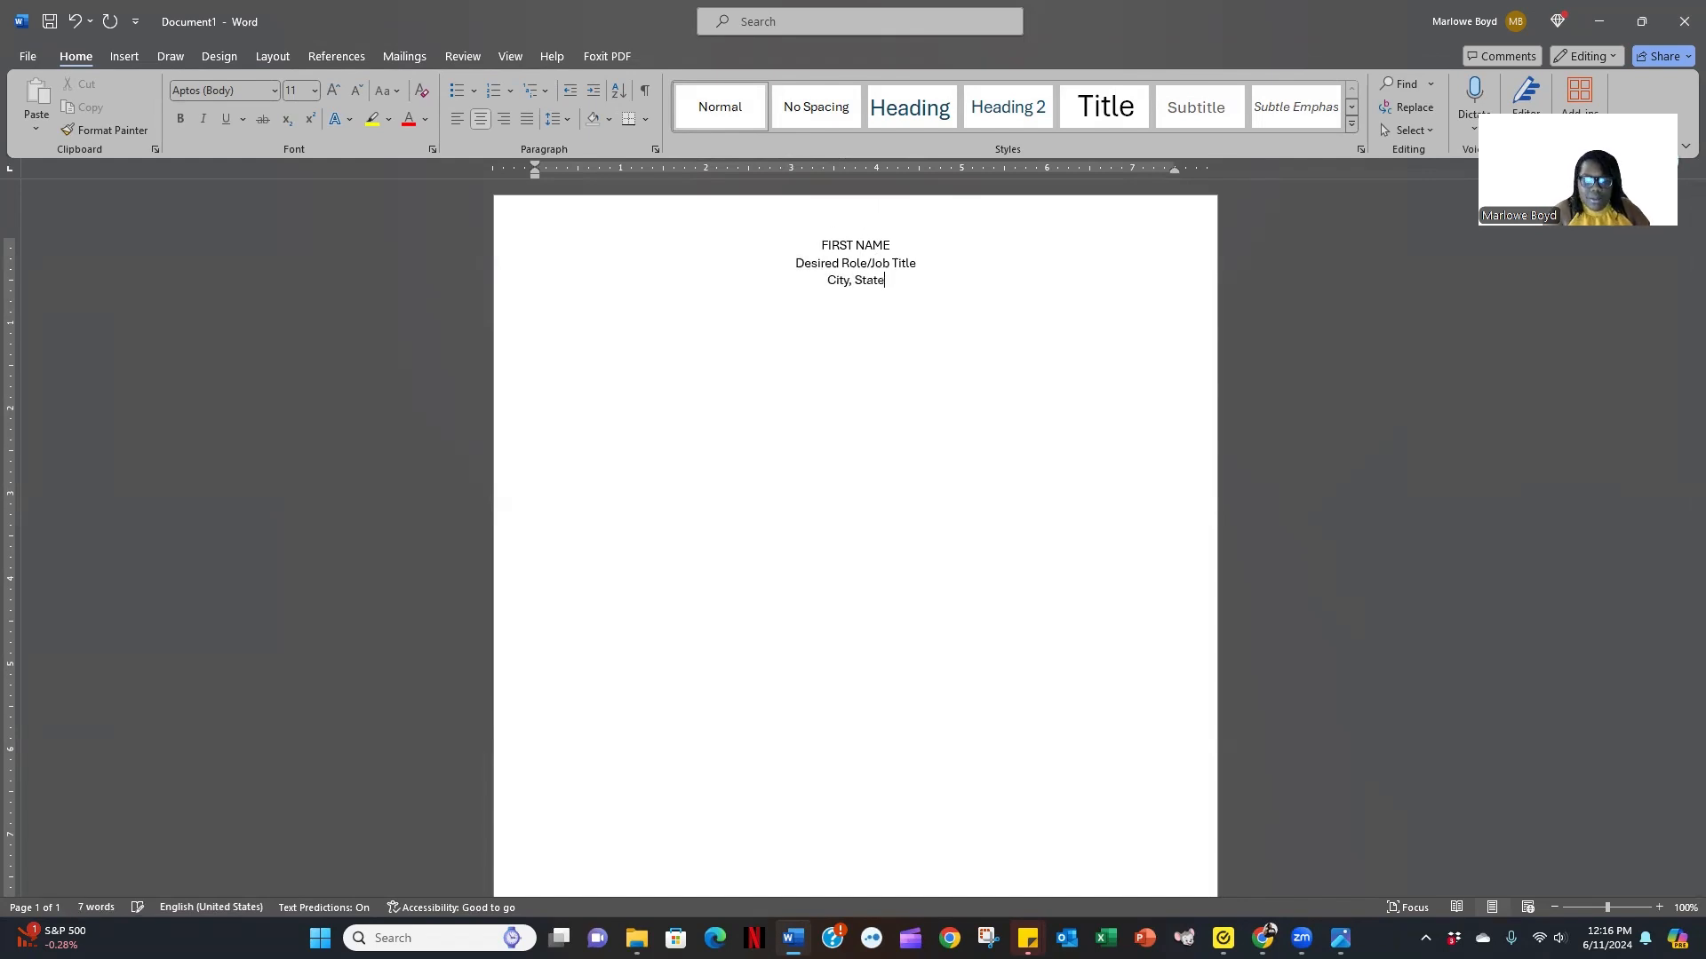
text( | )
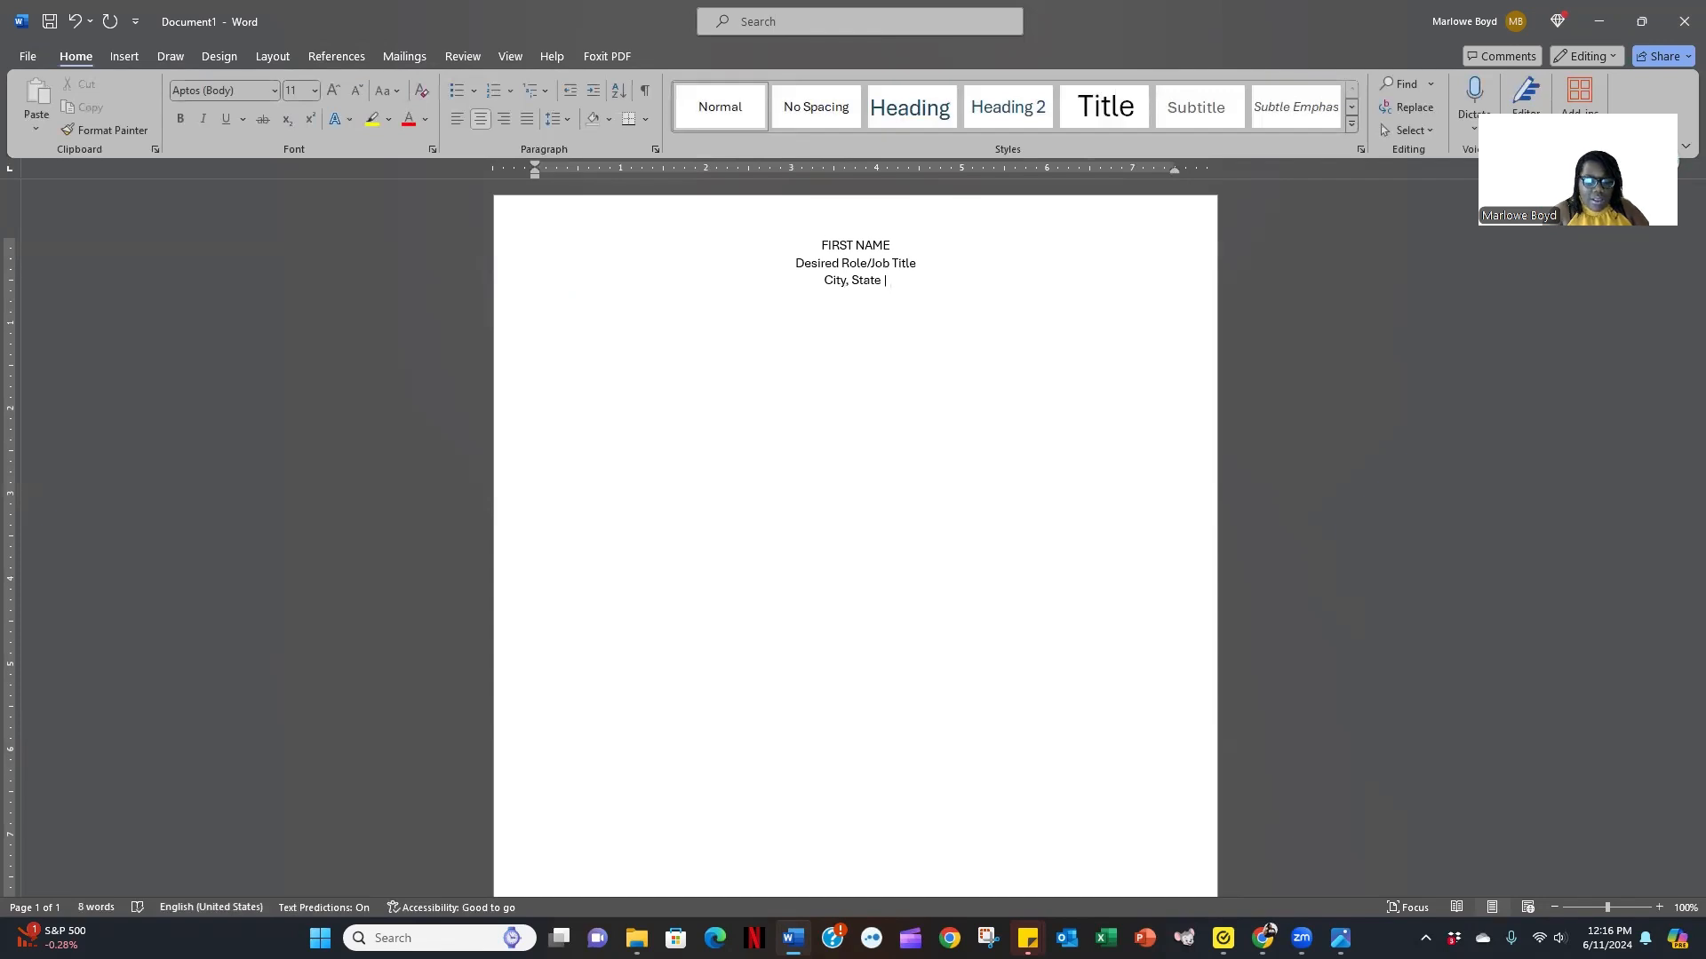
text((555) 555-)
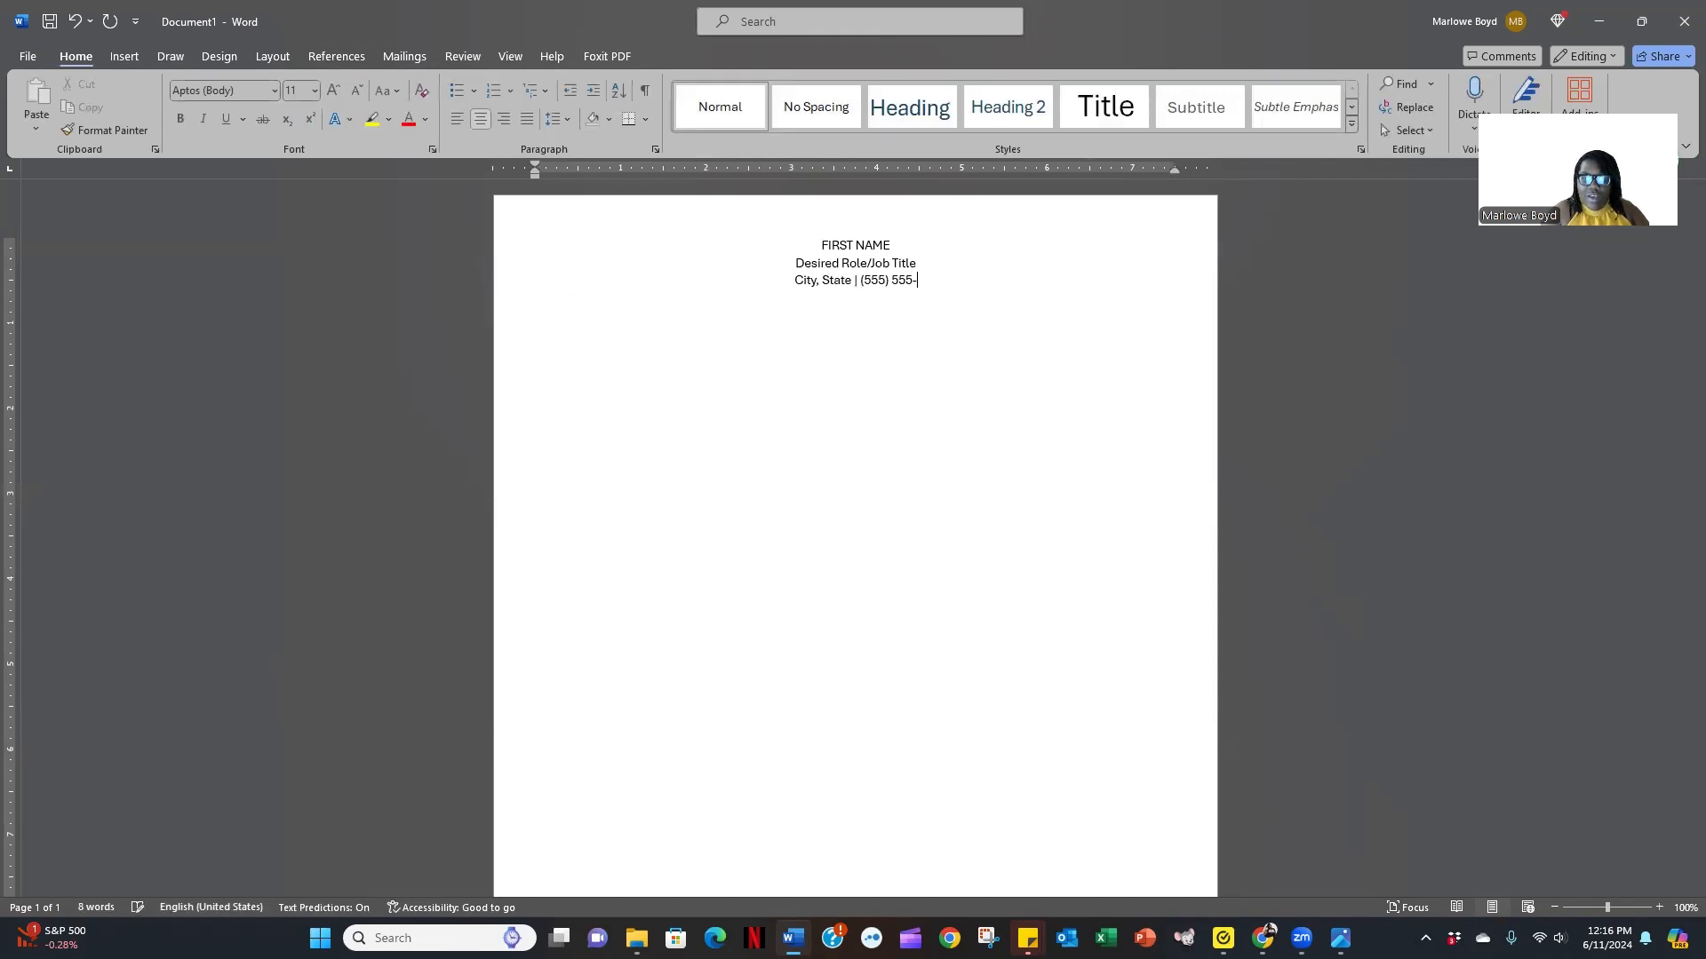
text(5555 | )
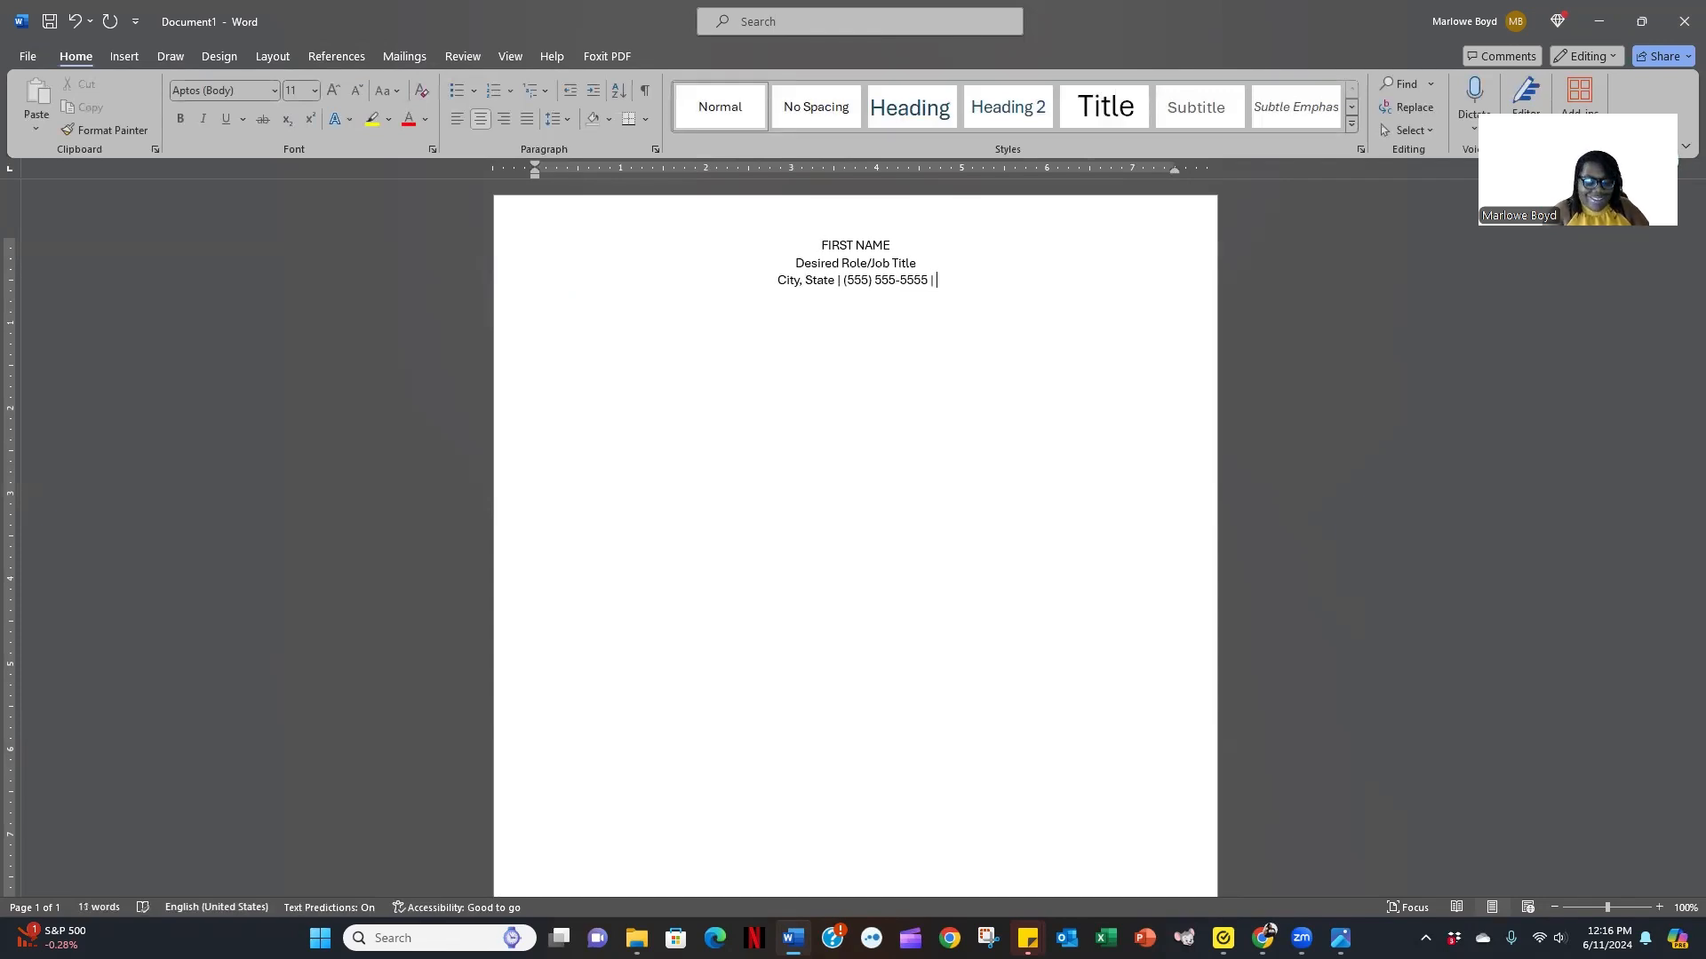
text(emailaddre)
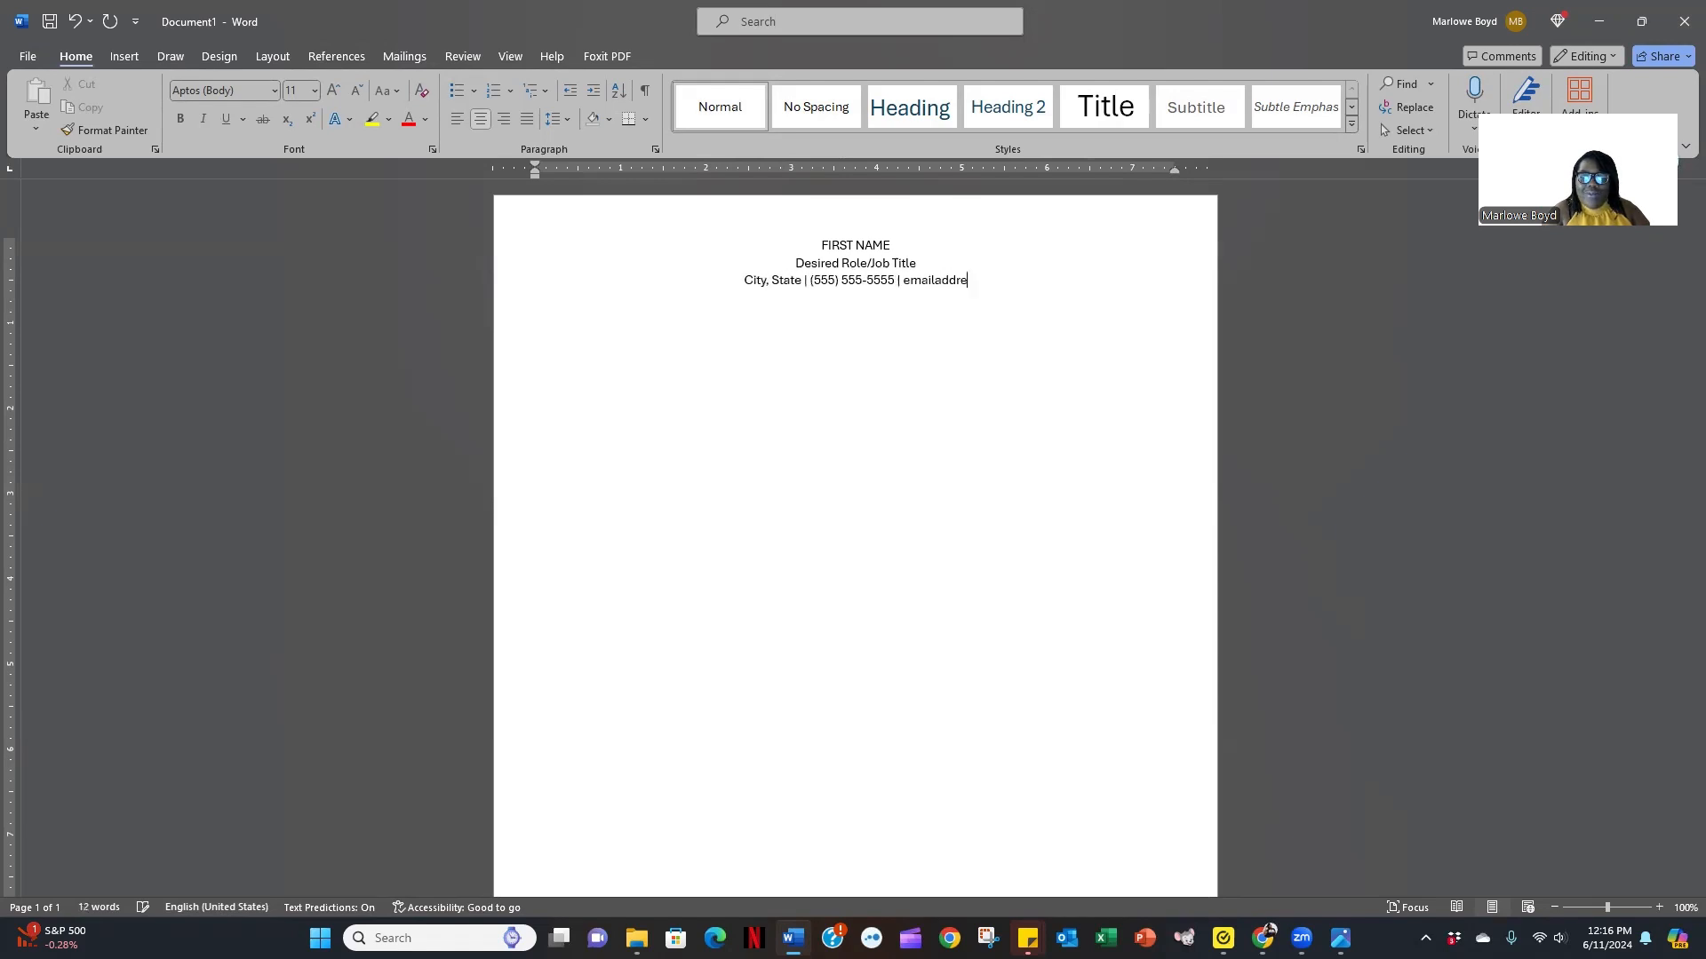
text(ss@emailaddress)
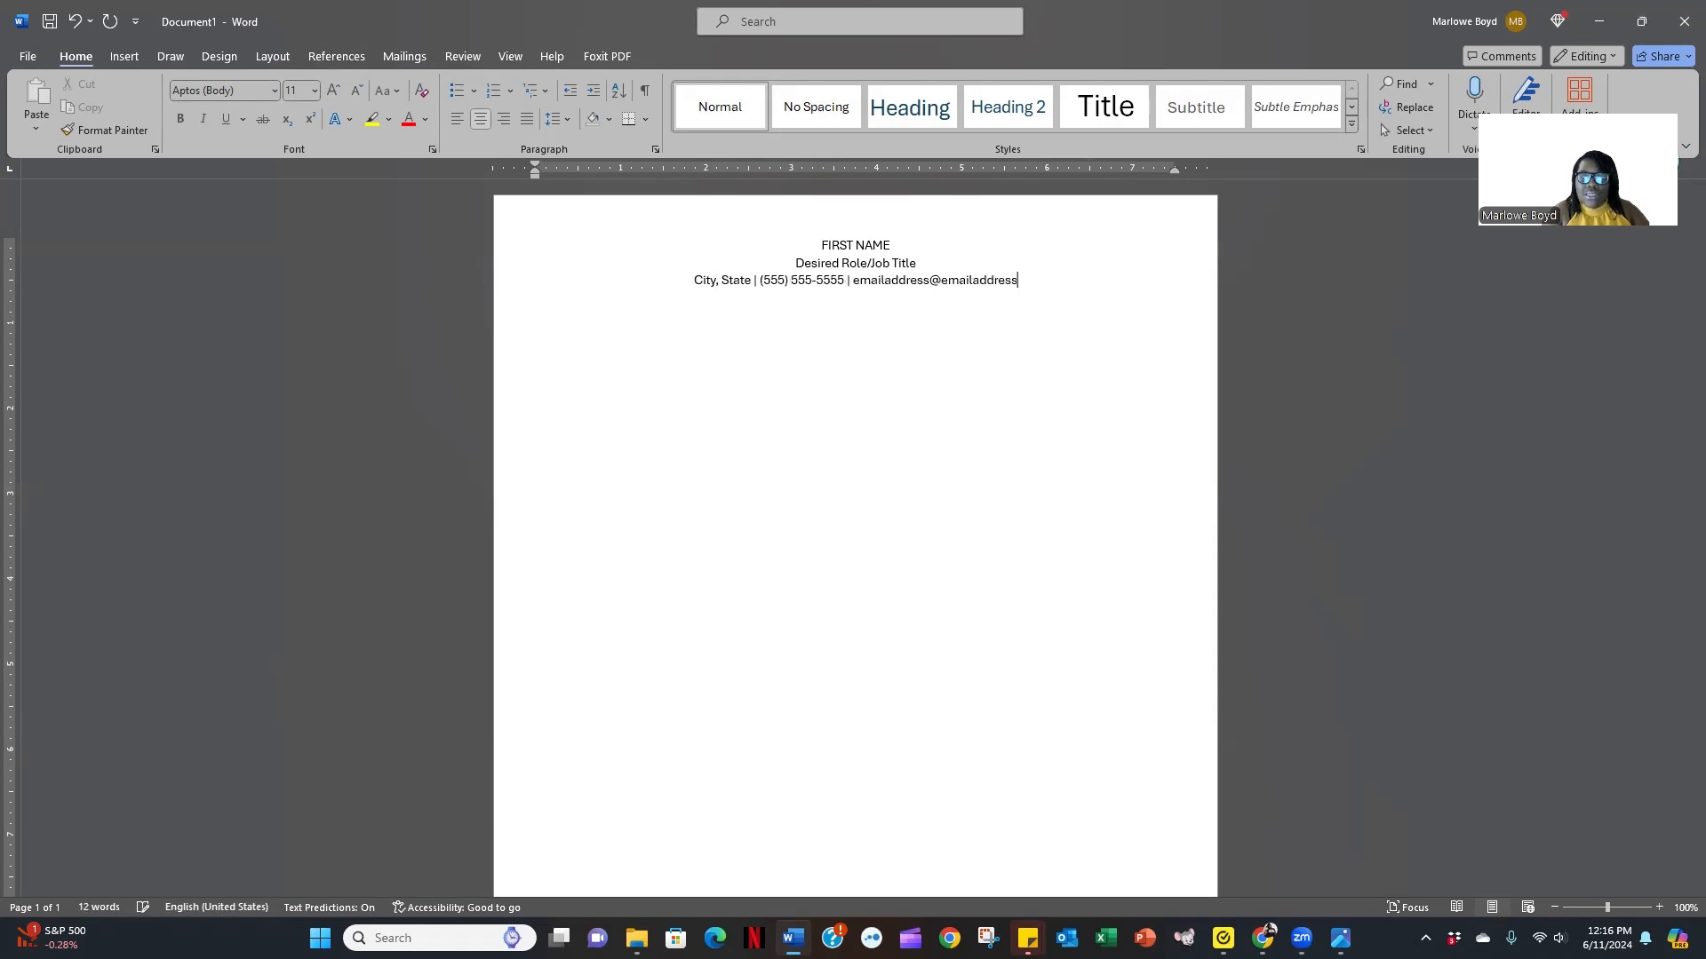
text(.com | https://www.linkedin.com)
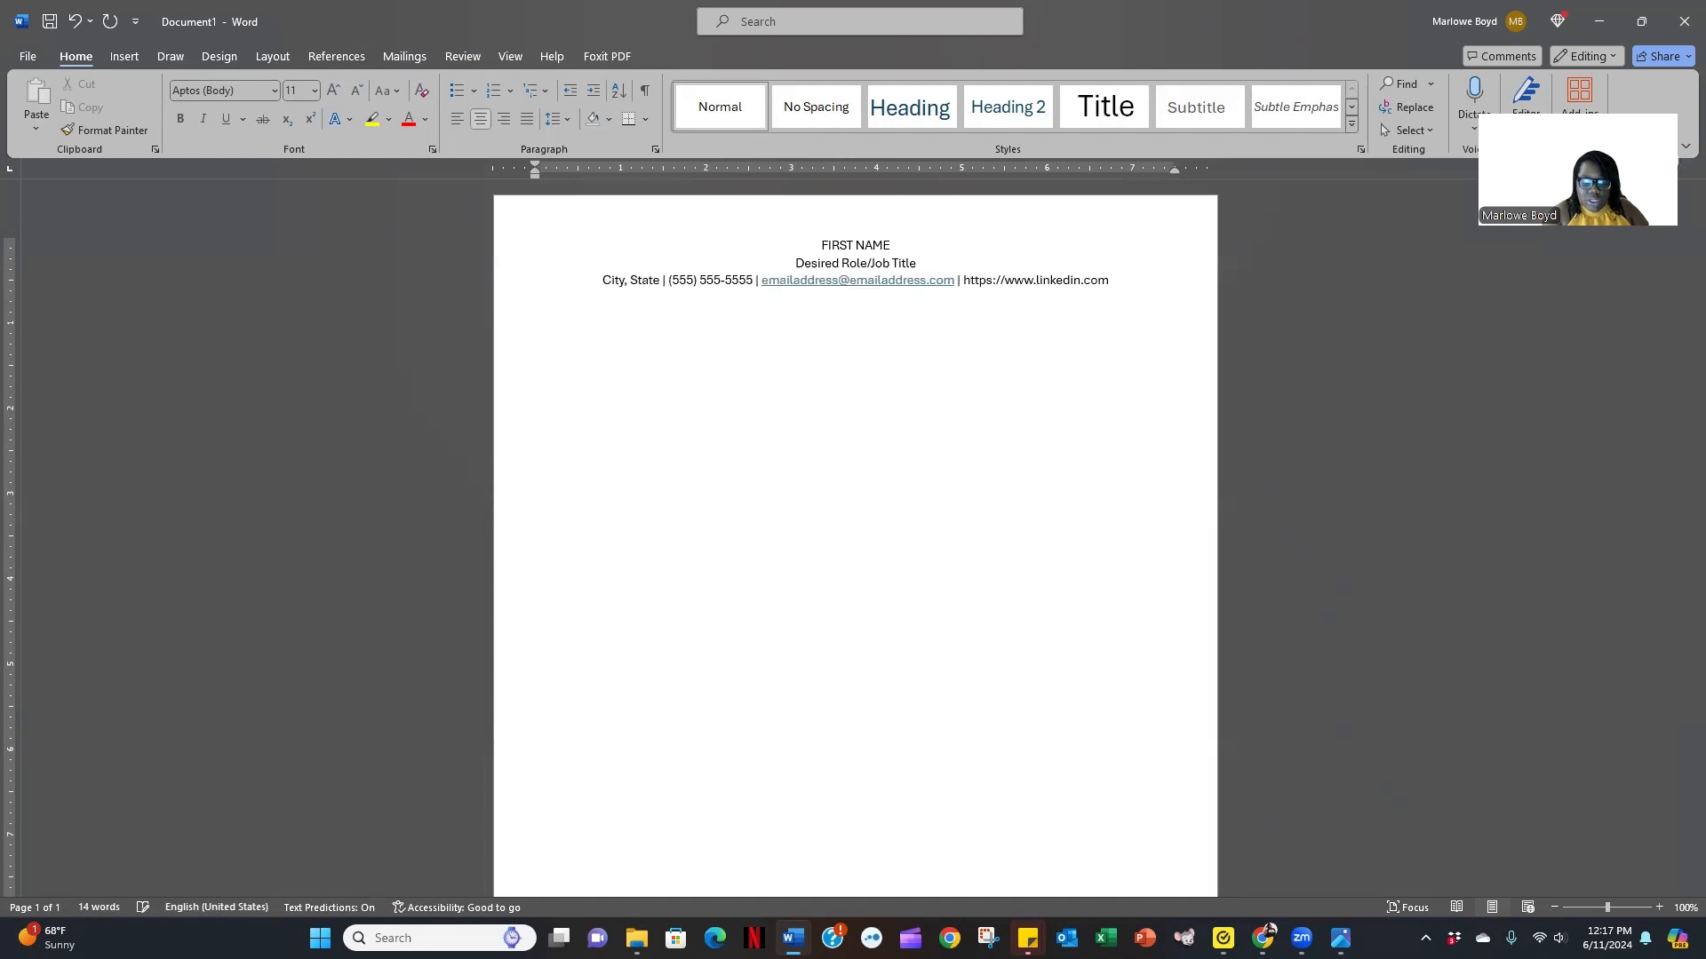
text(/)
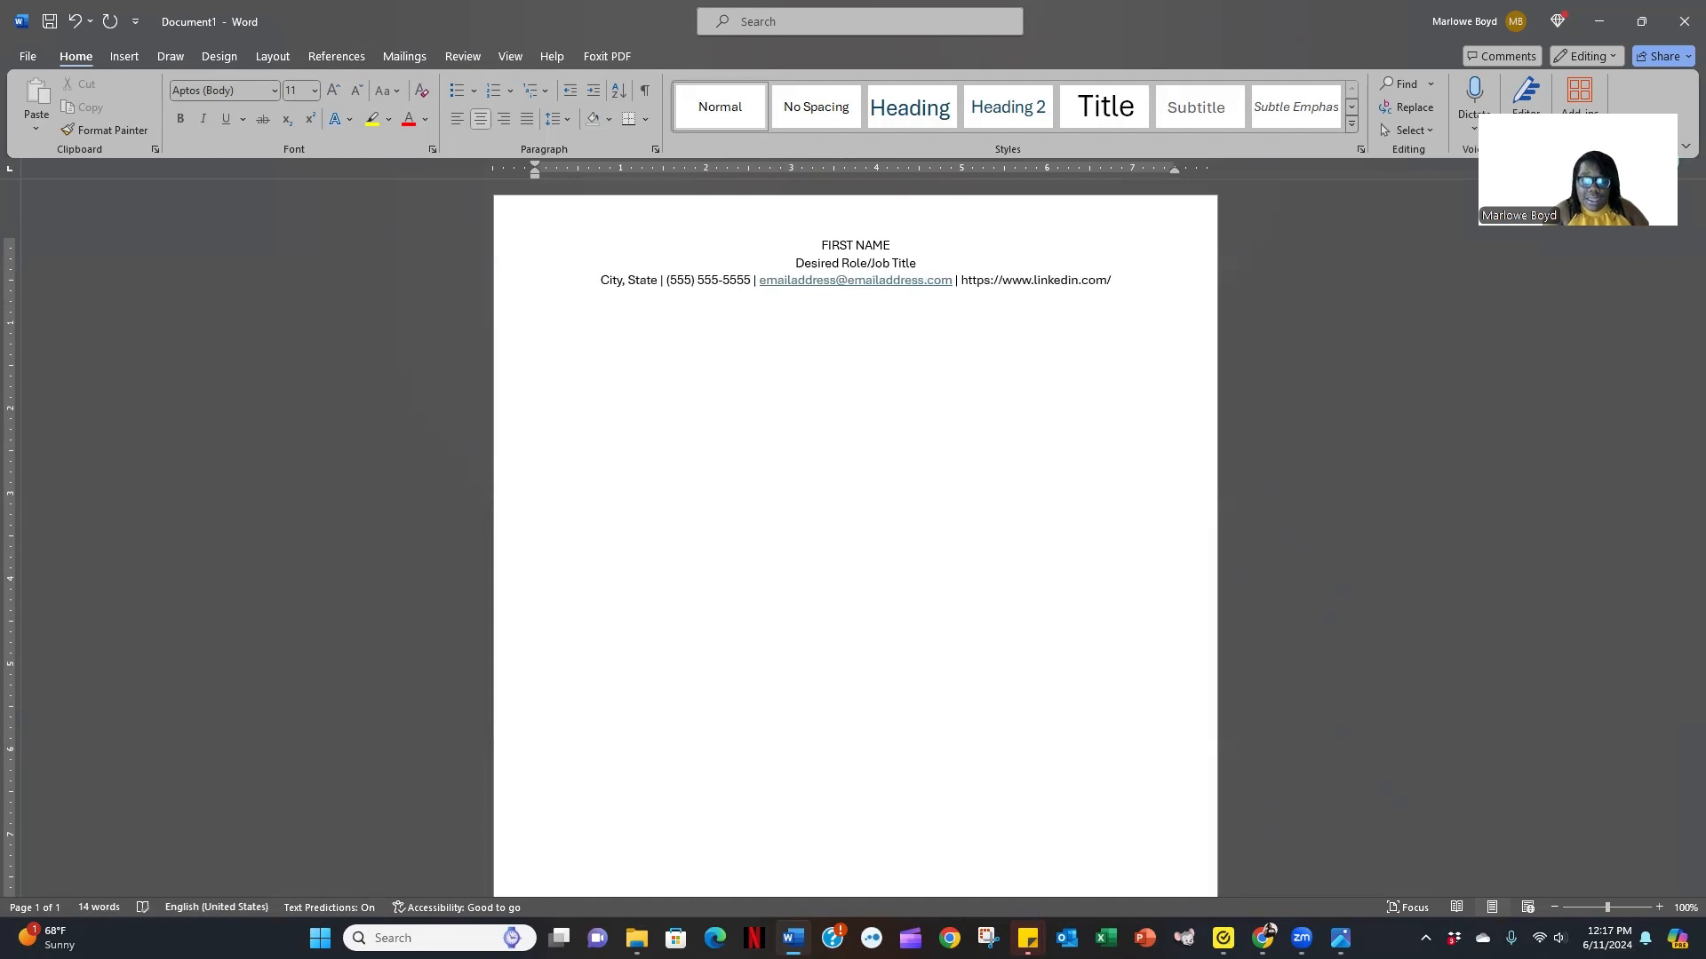
text(in/your)
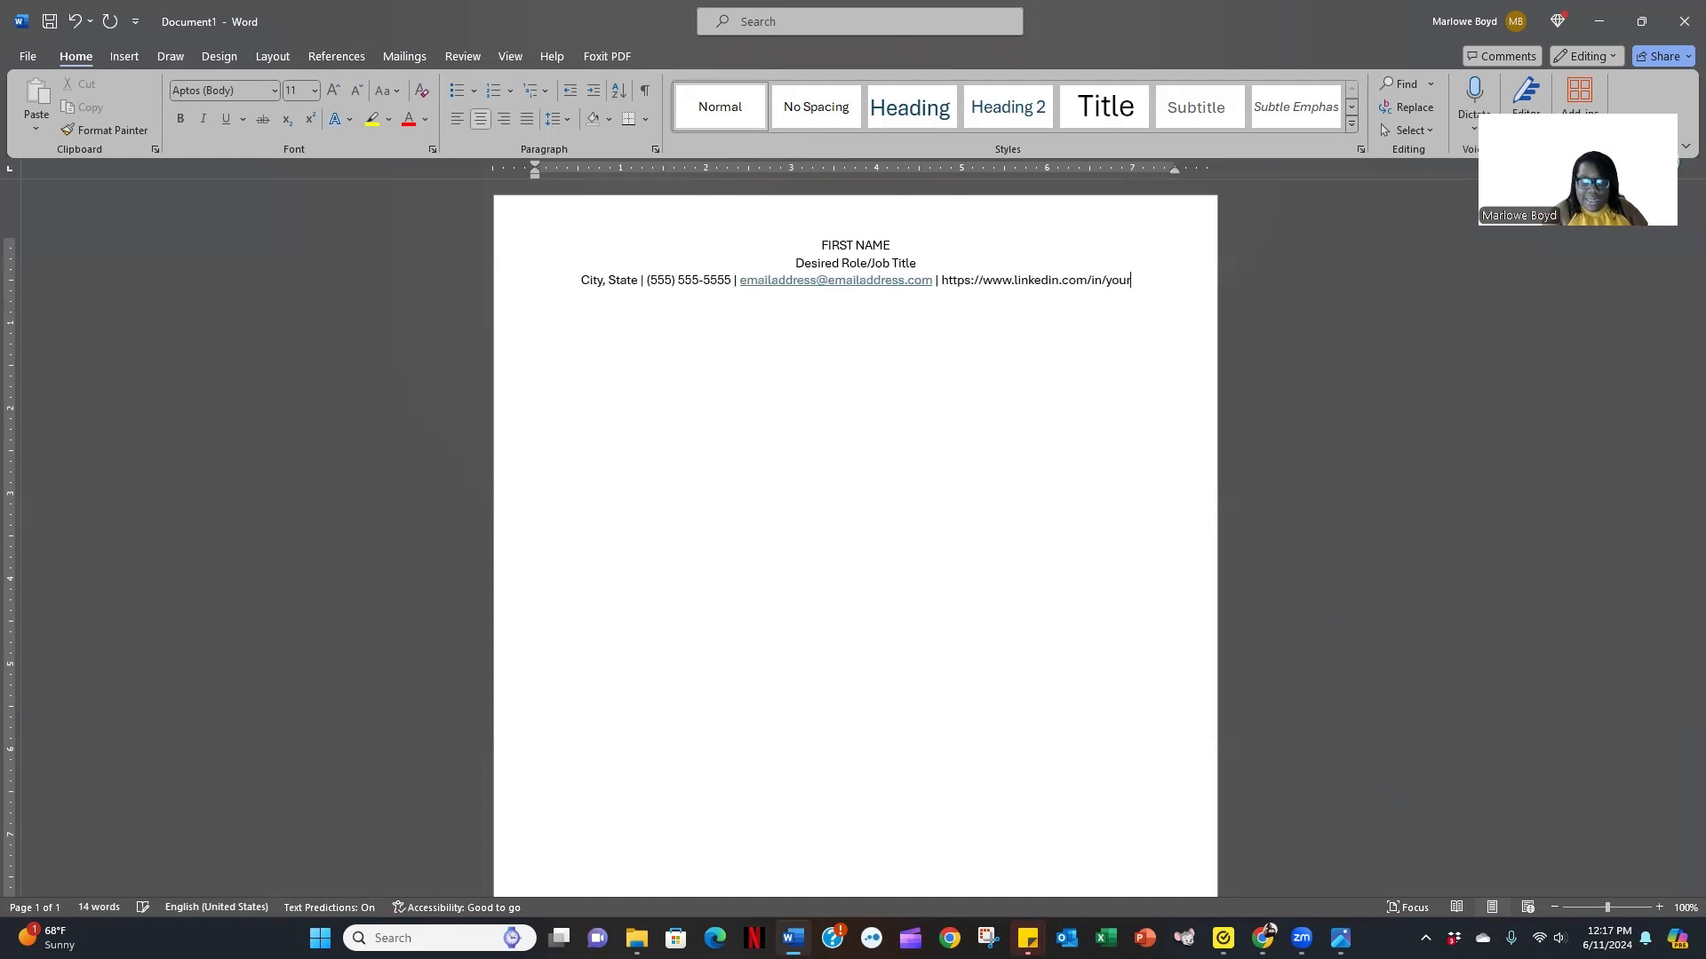
text(-name-)
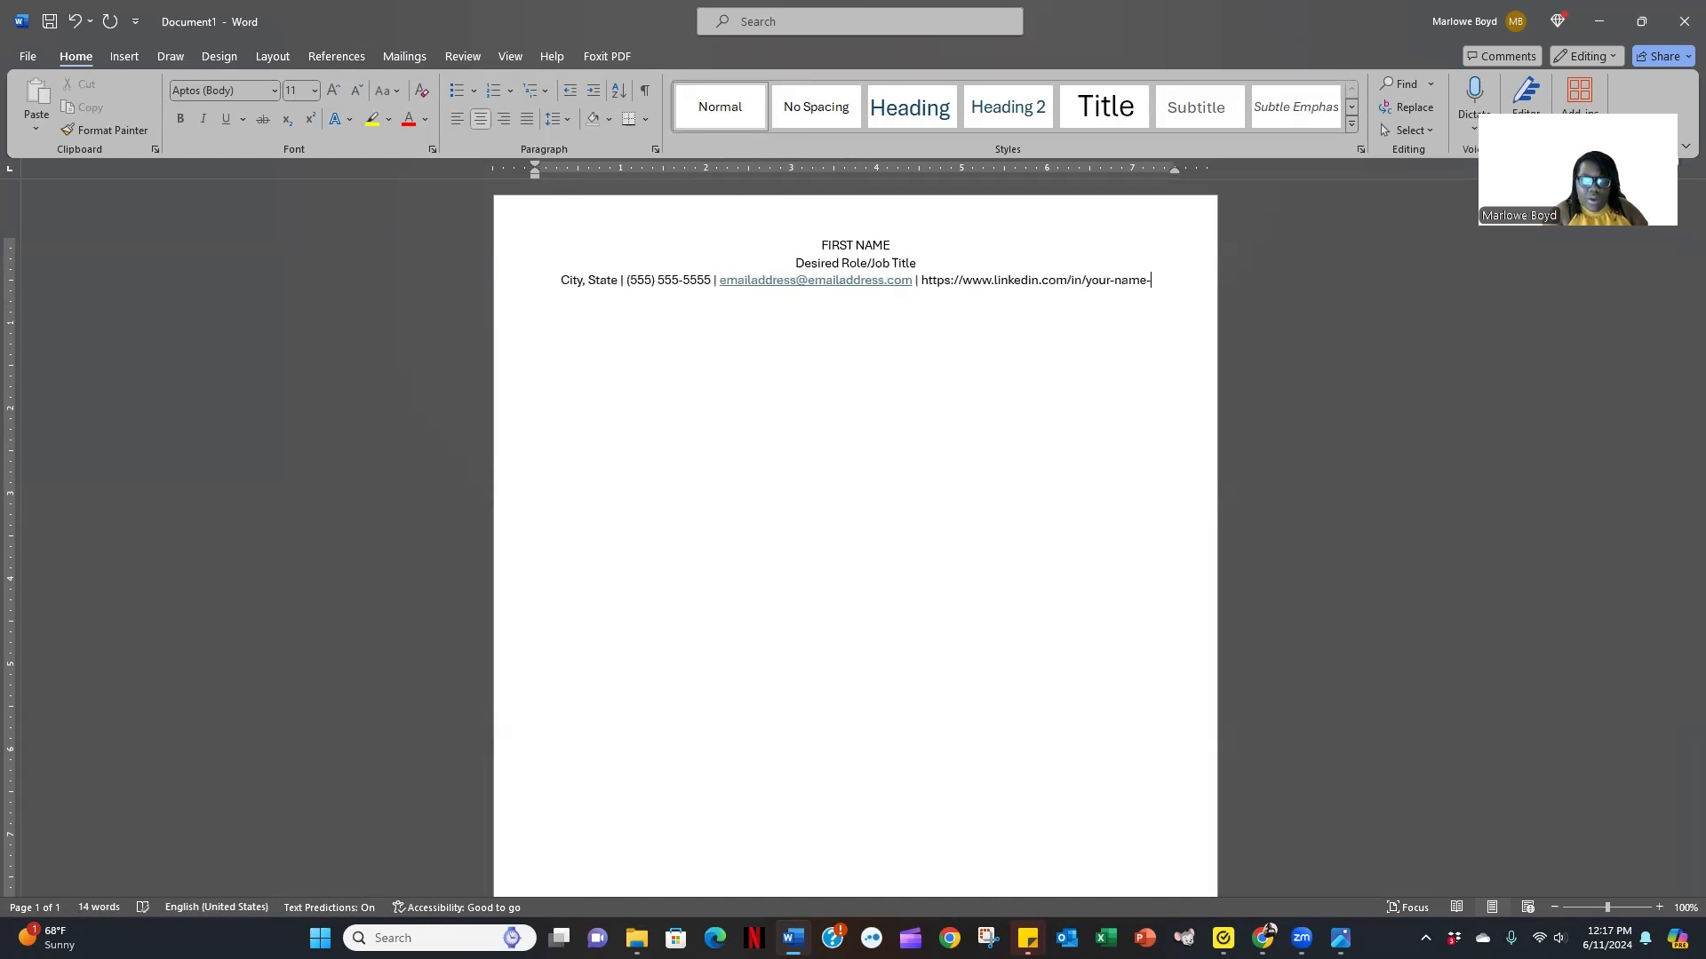
key(BackSpace)
text(908984)
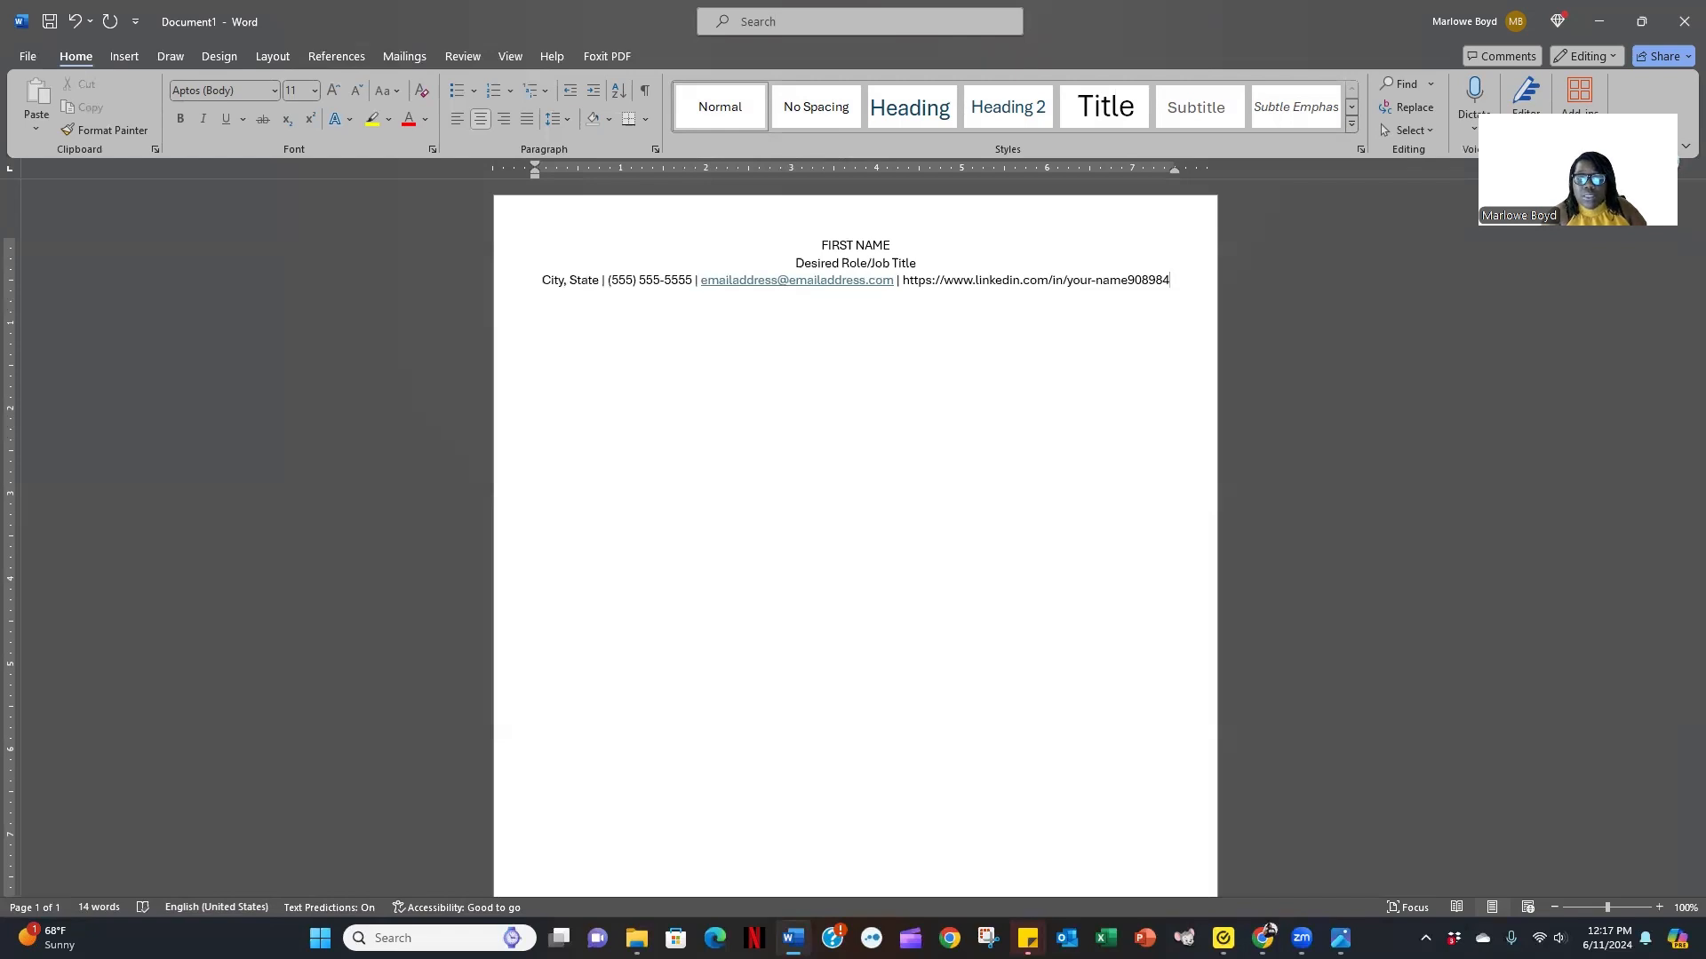
key(Return)
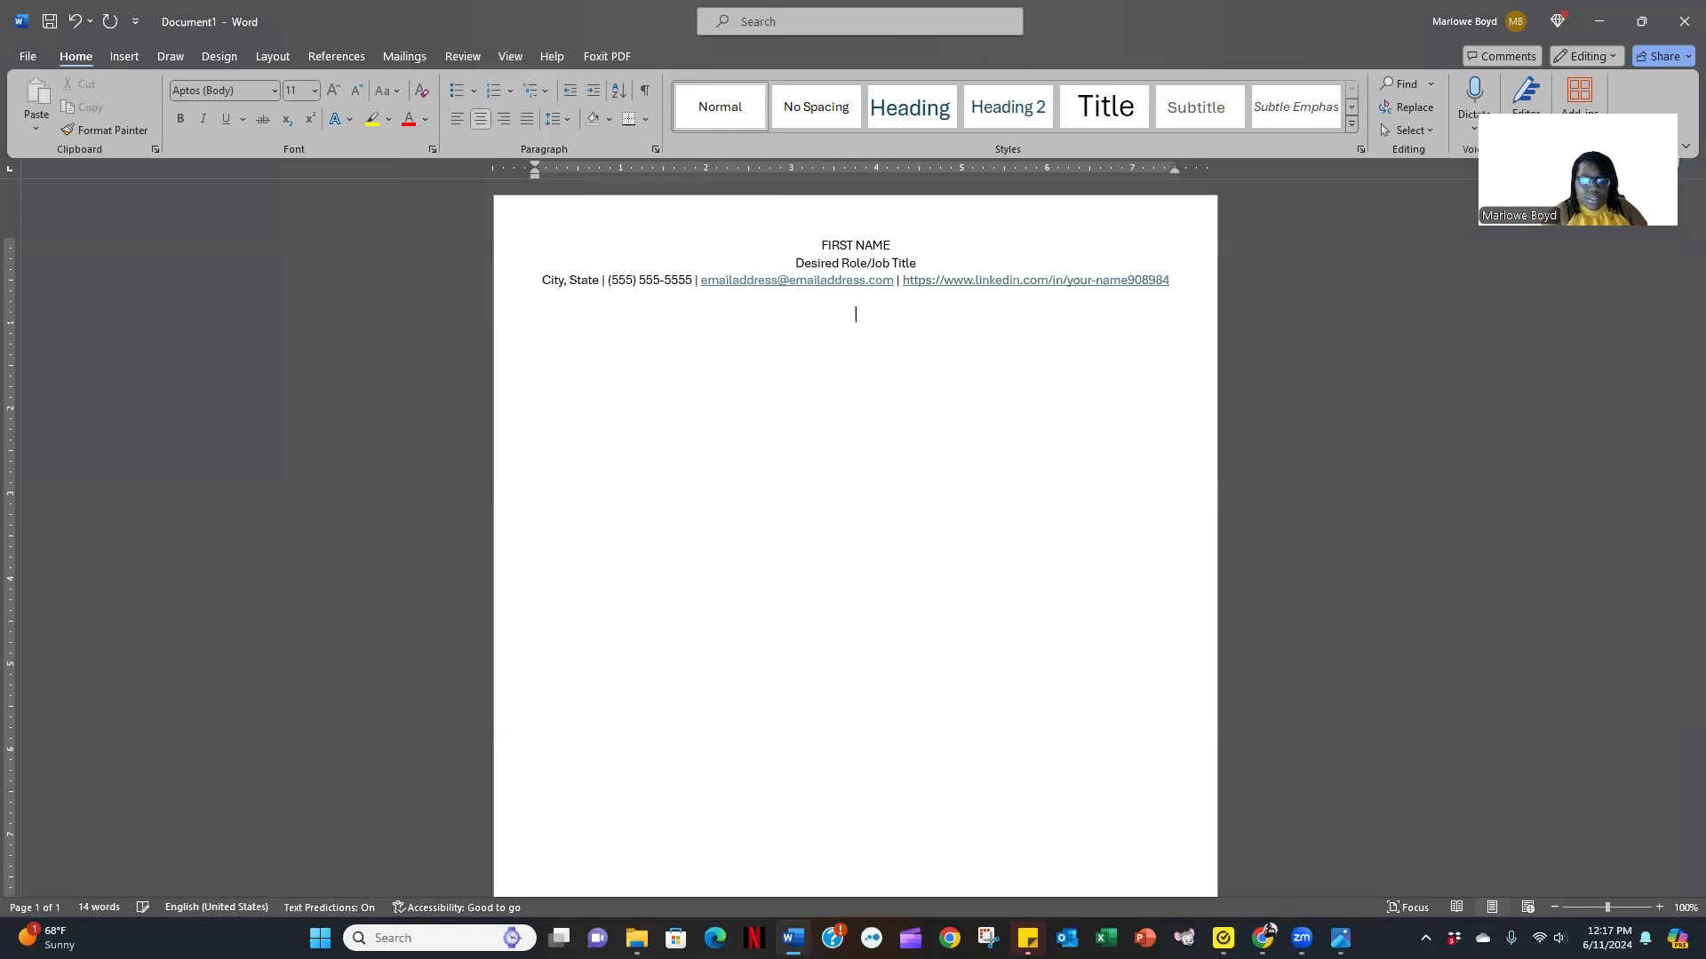
After a blank line below the contact line, enter “This is where you will insert your personal brand headline statement which will showcase your unique value.”.
text("This is where you will )
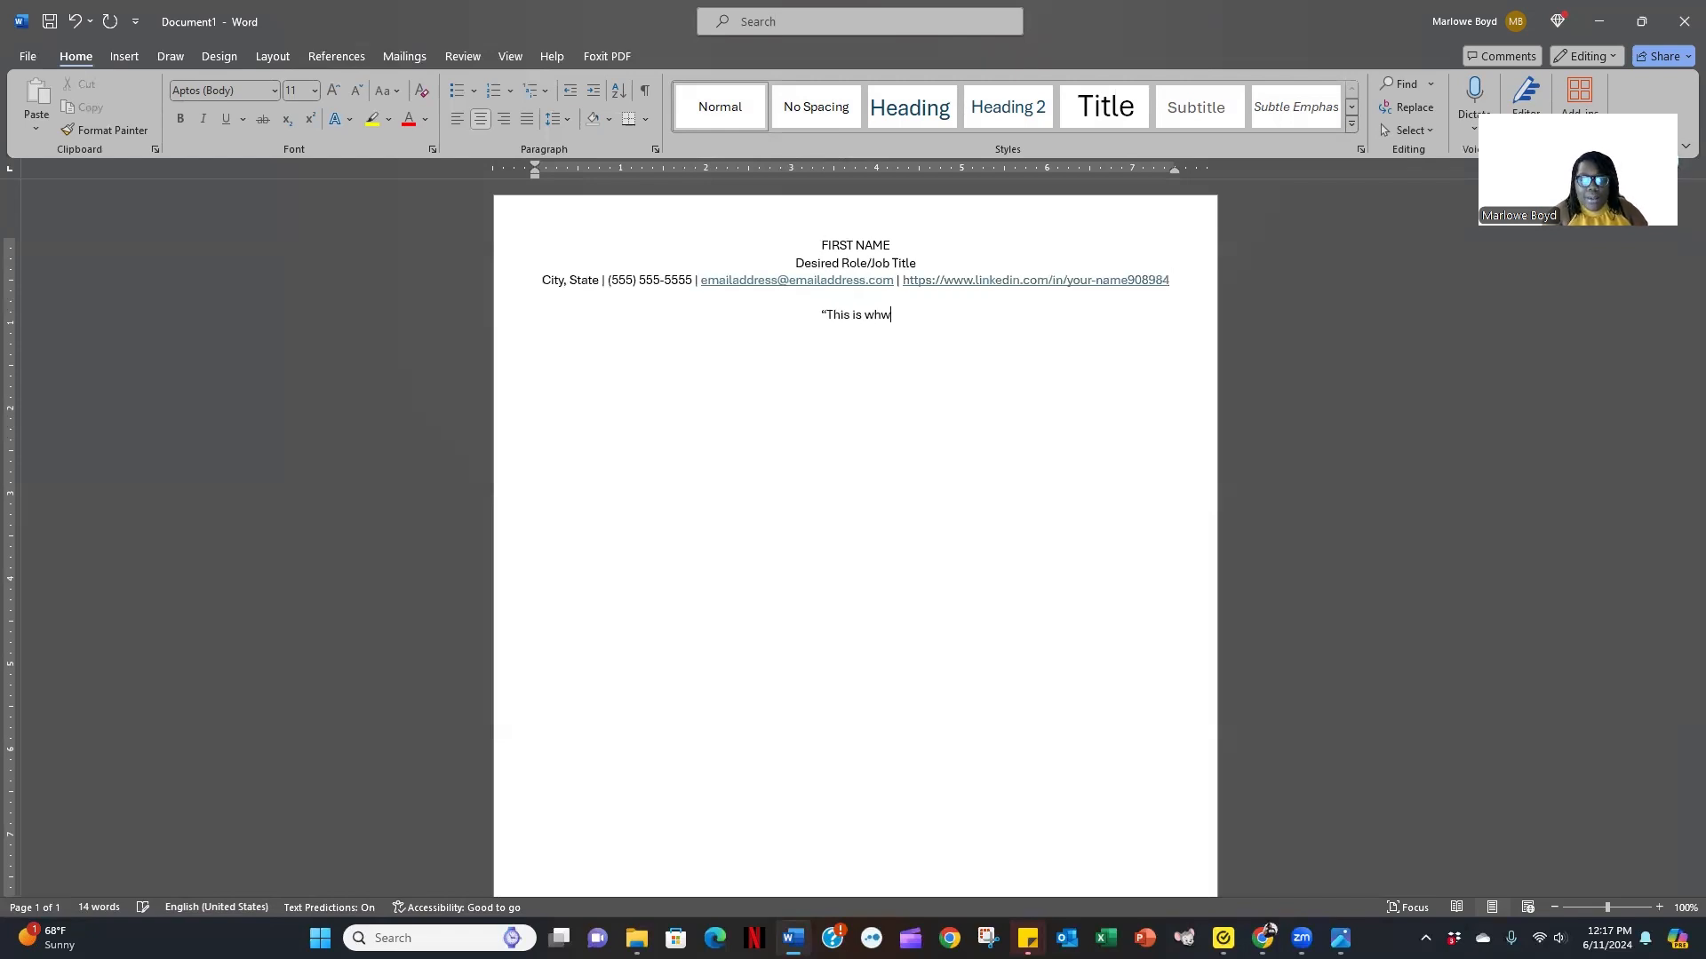
text(insert your personal b)
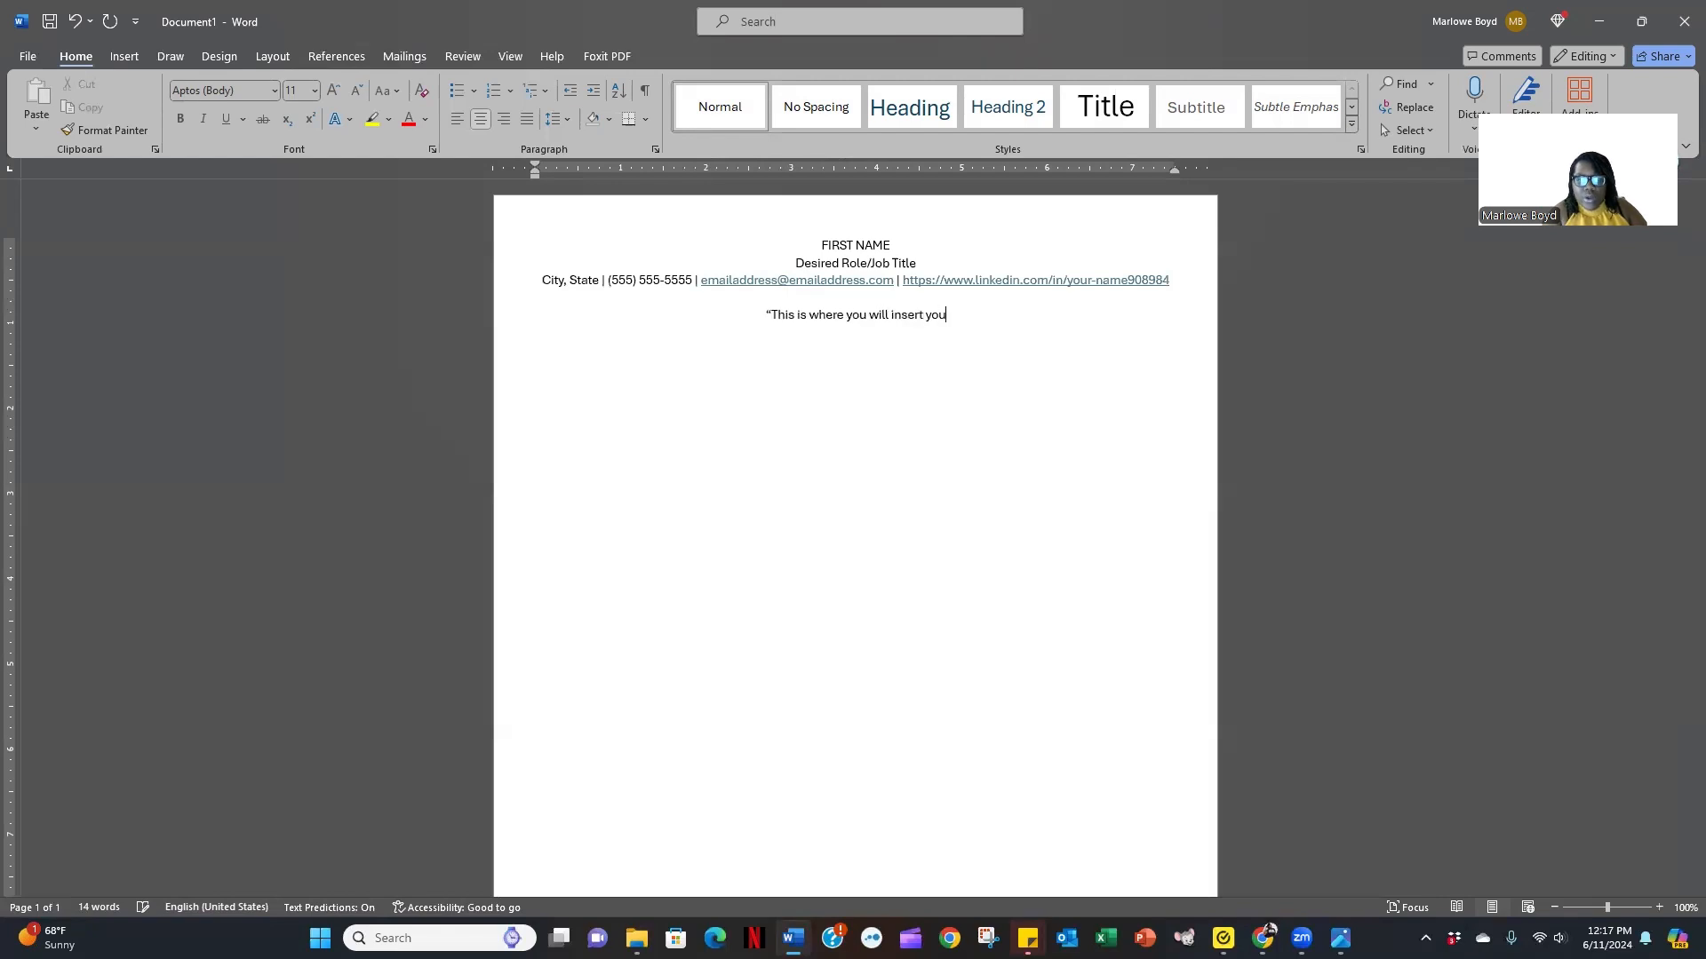
text(rand headline statement which will showcase your unique value.”)
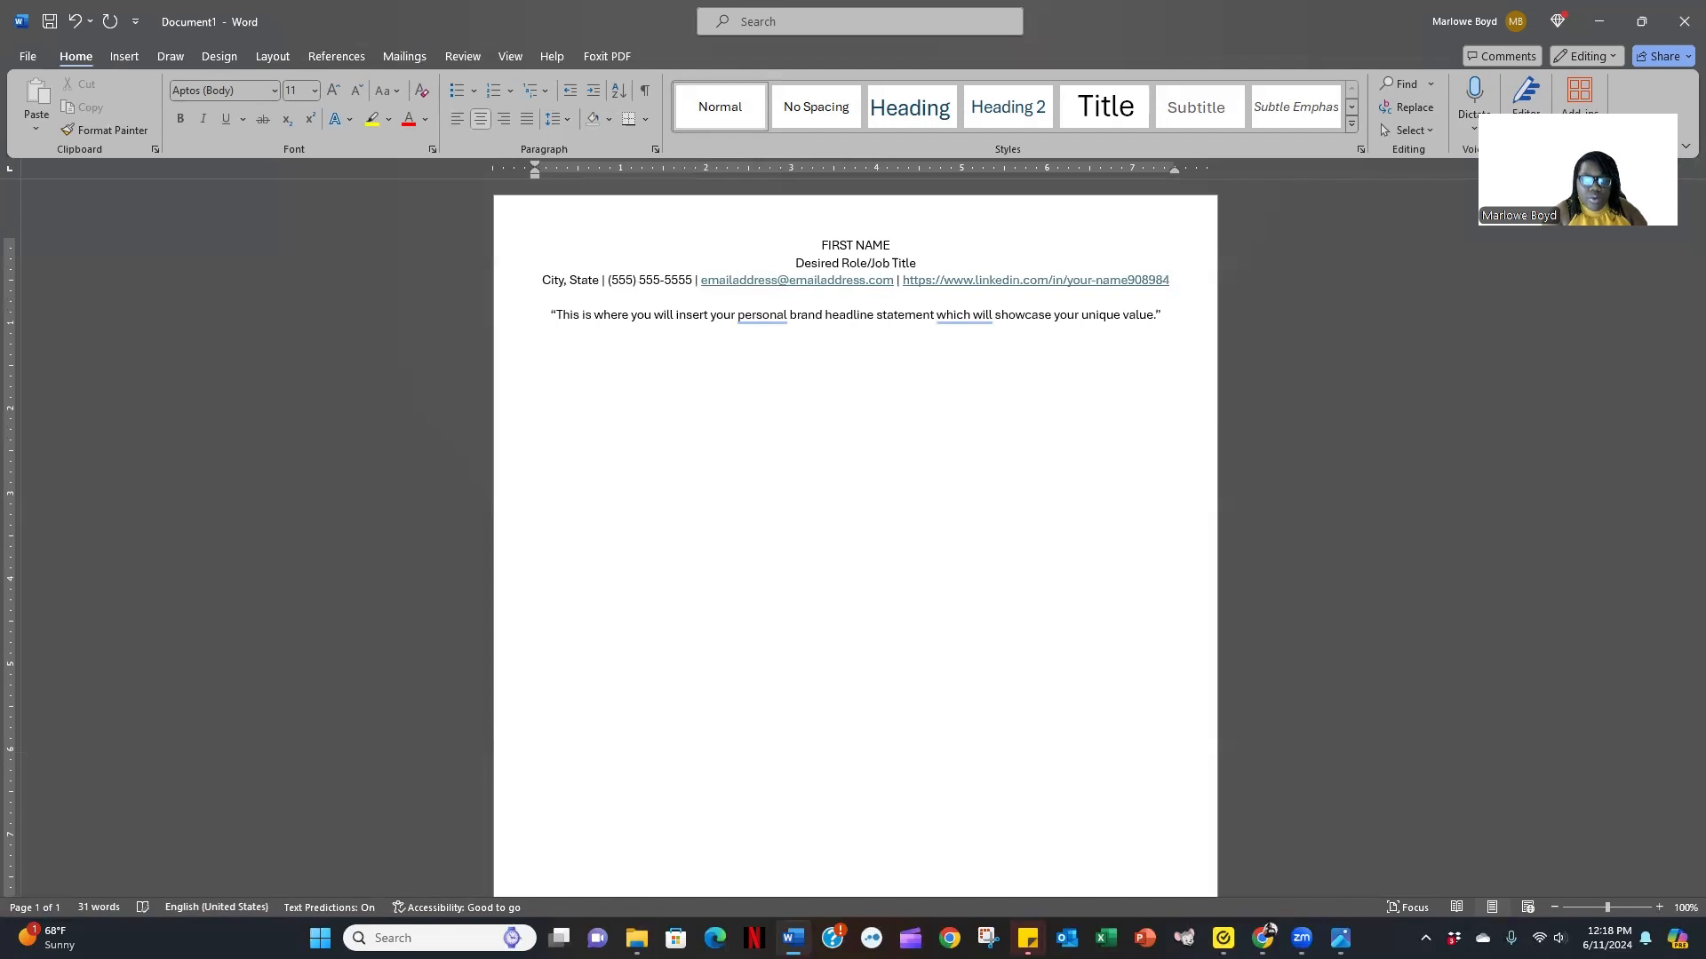
text(is where)
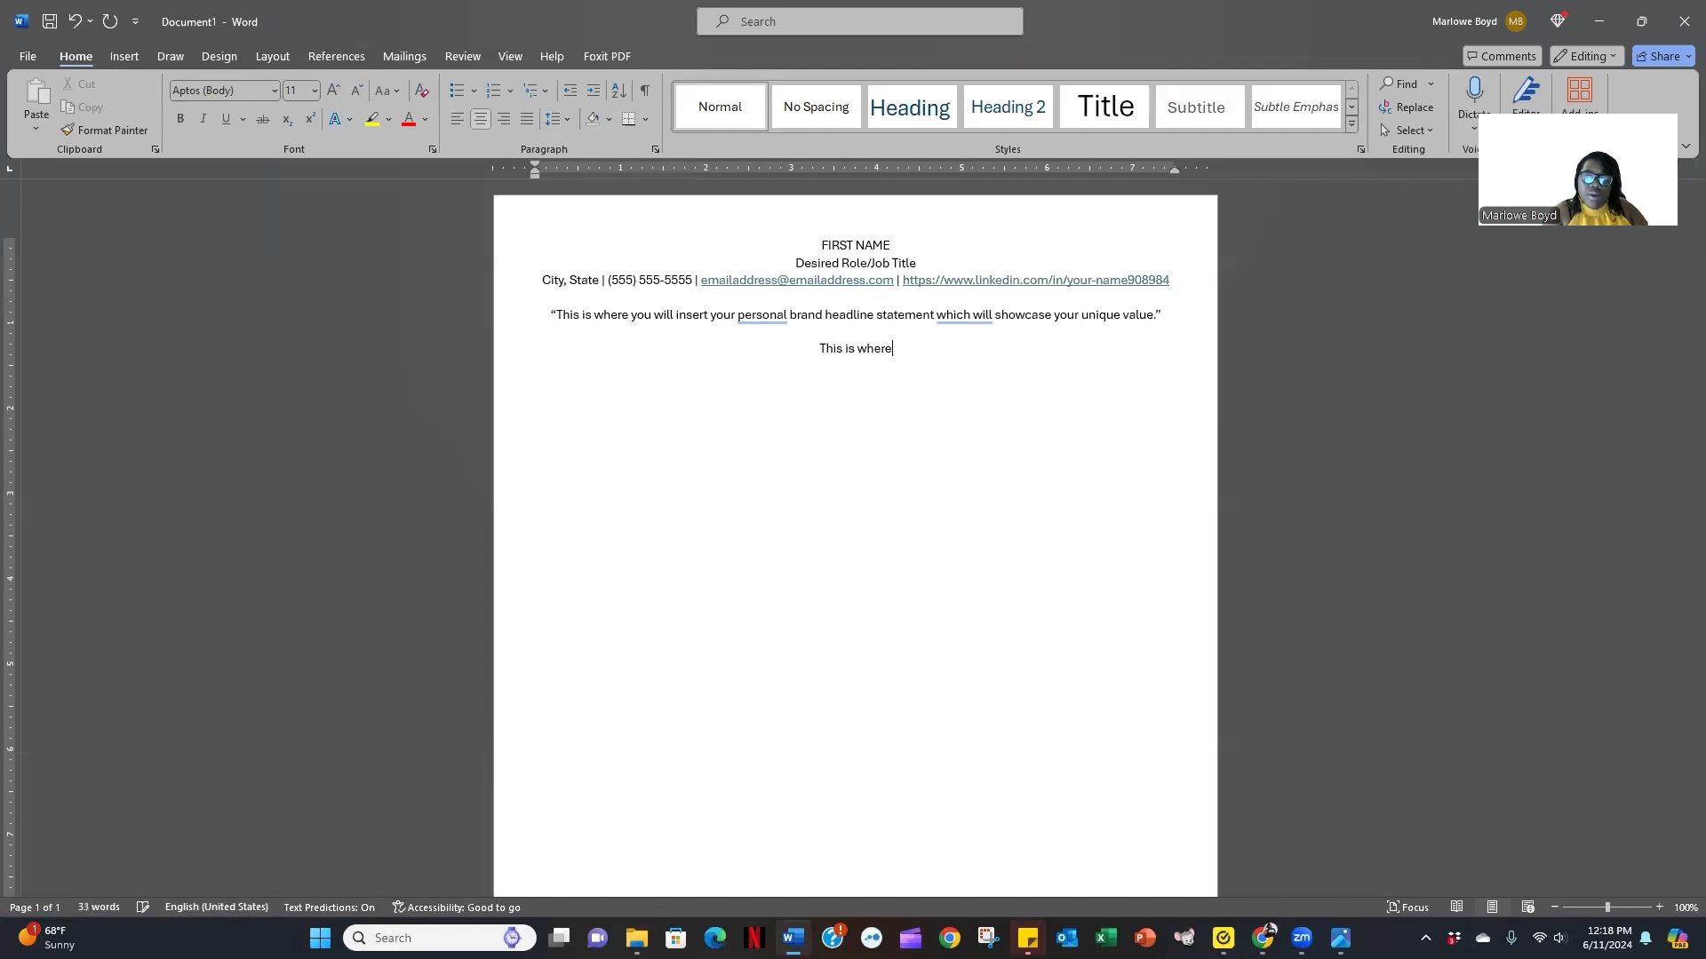
key(BackSpace)
key(BackSpace)
key(BackSpace)
key(BackSpace)
key(BackSpace)
key(BackSpace)
key(BackSpace)
key(BackSpace)
key(BackSpace)
key(BackSpace)
key(BackSpace)
key(BackSpace)
key(BackSpace)
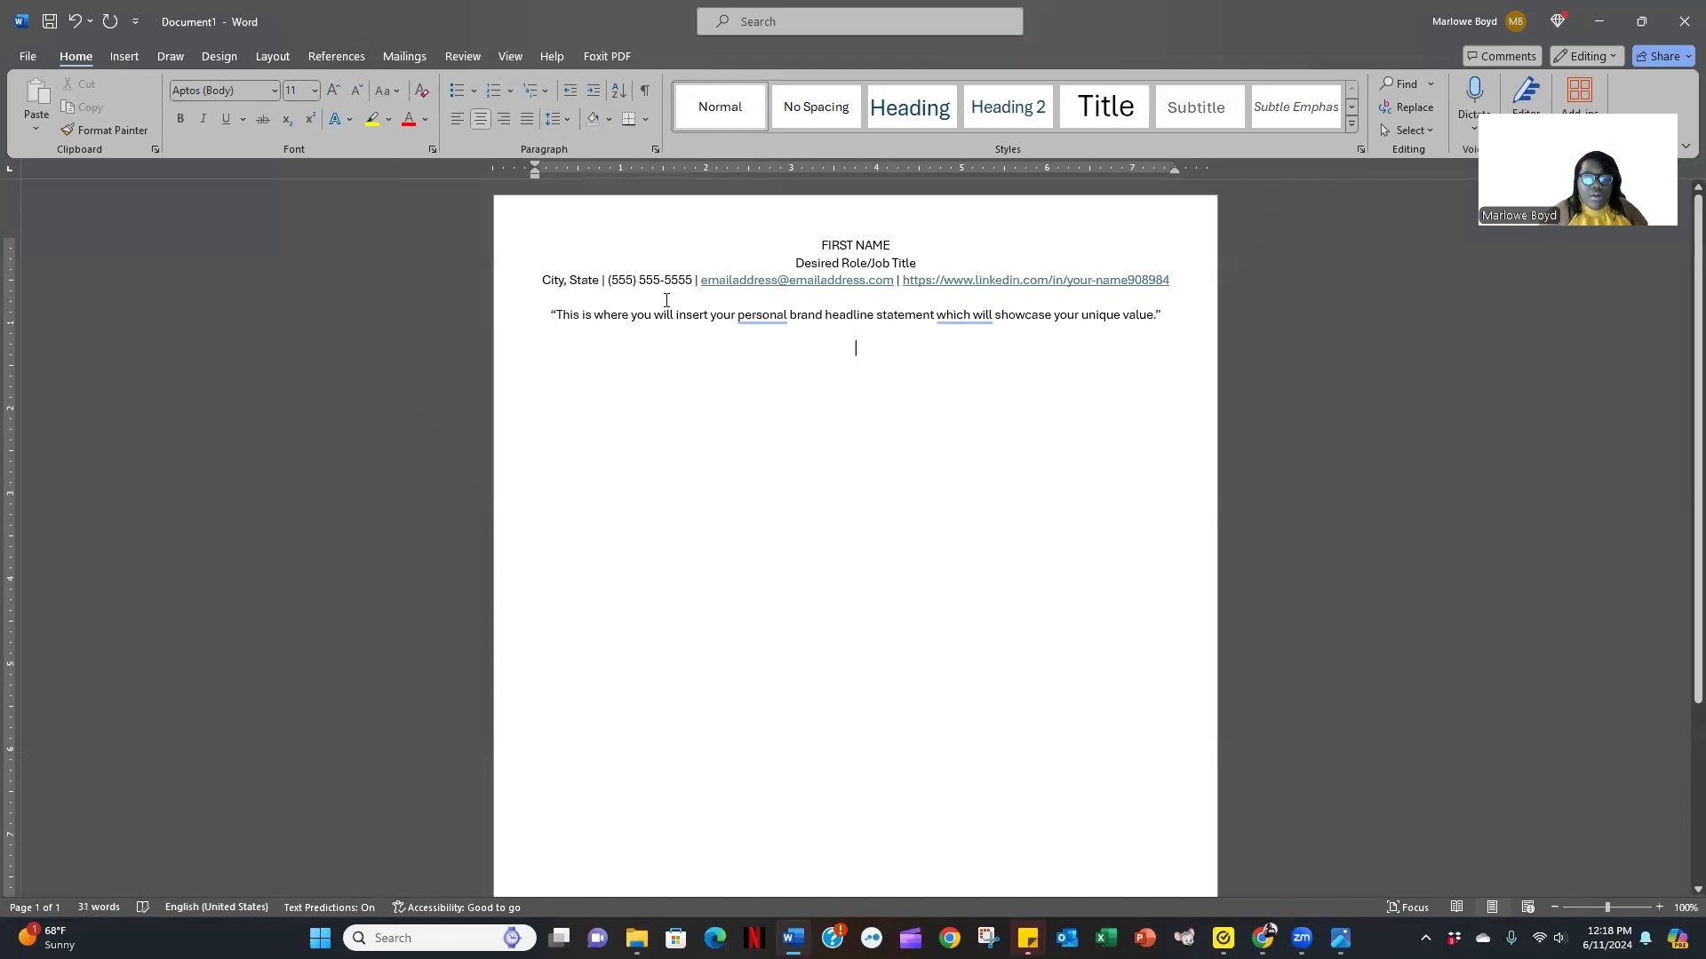
On the blank line above the brand statement, enter CORE COMPETENCY | CORE, accepting the suggested spelling correction for COMPETENCY.
text(COR)
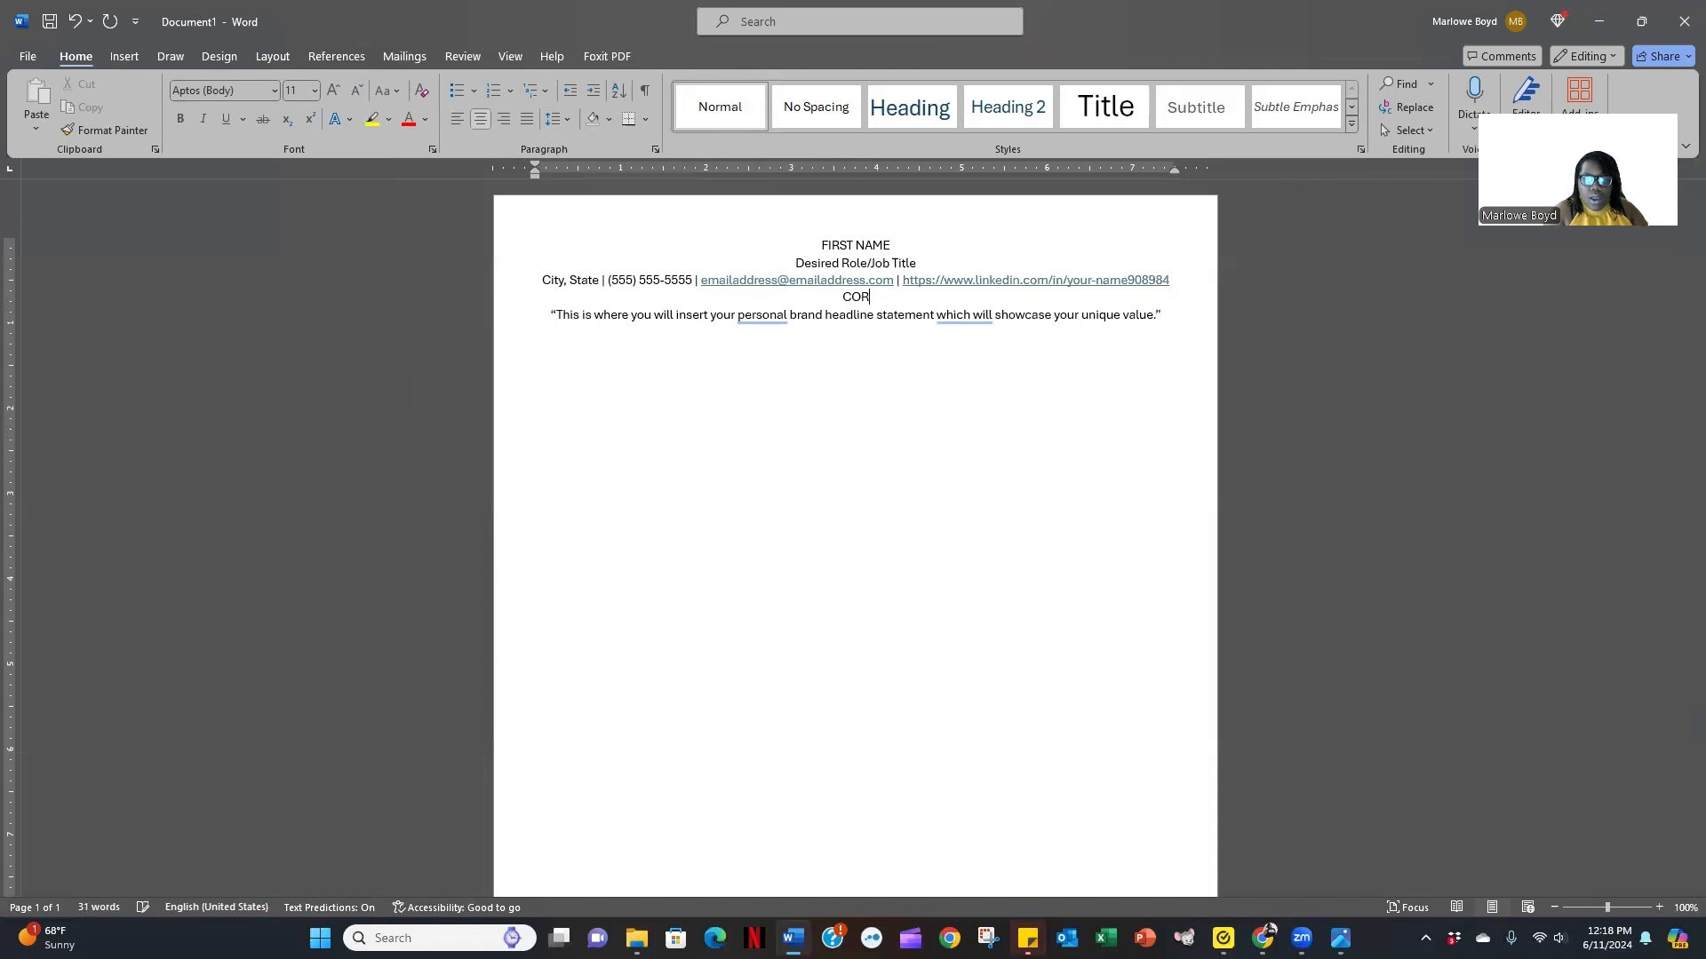
text(E COMPENCY | CORE)
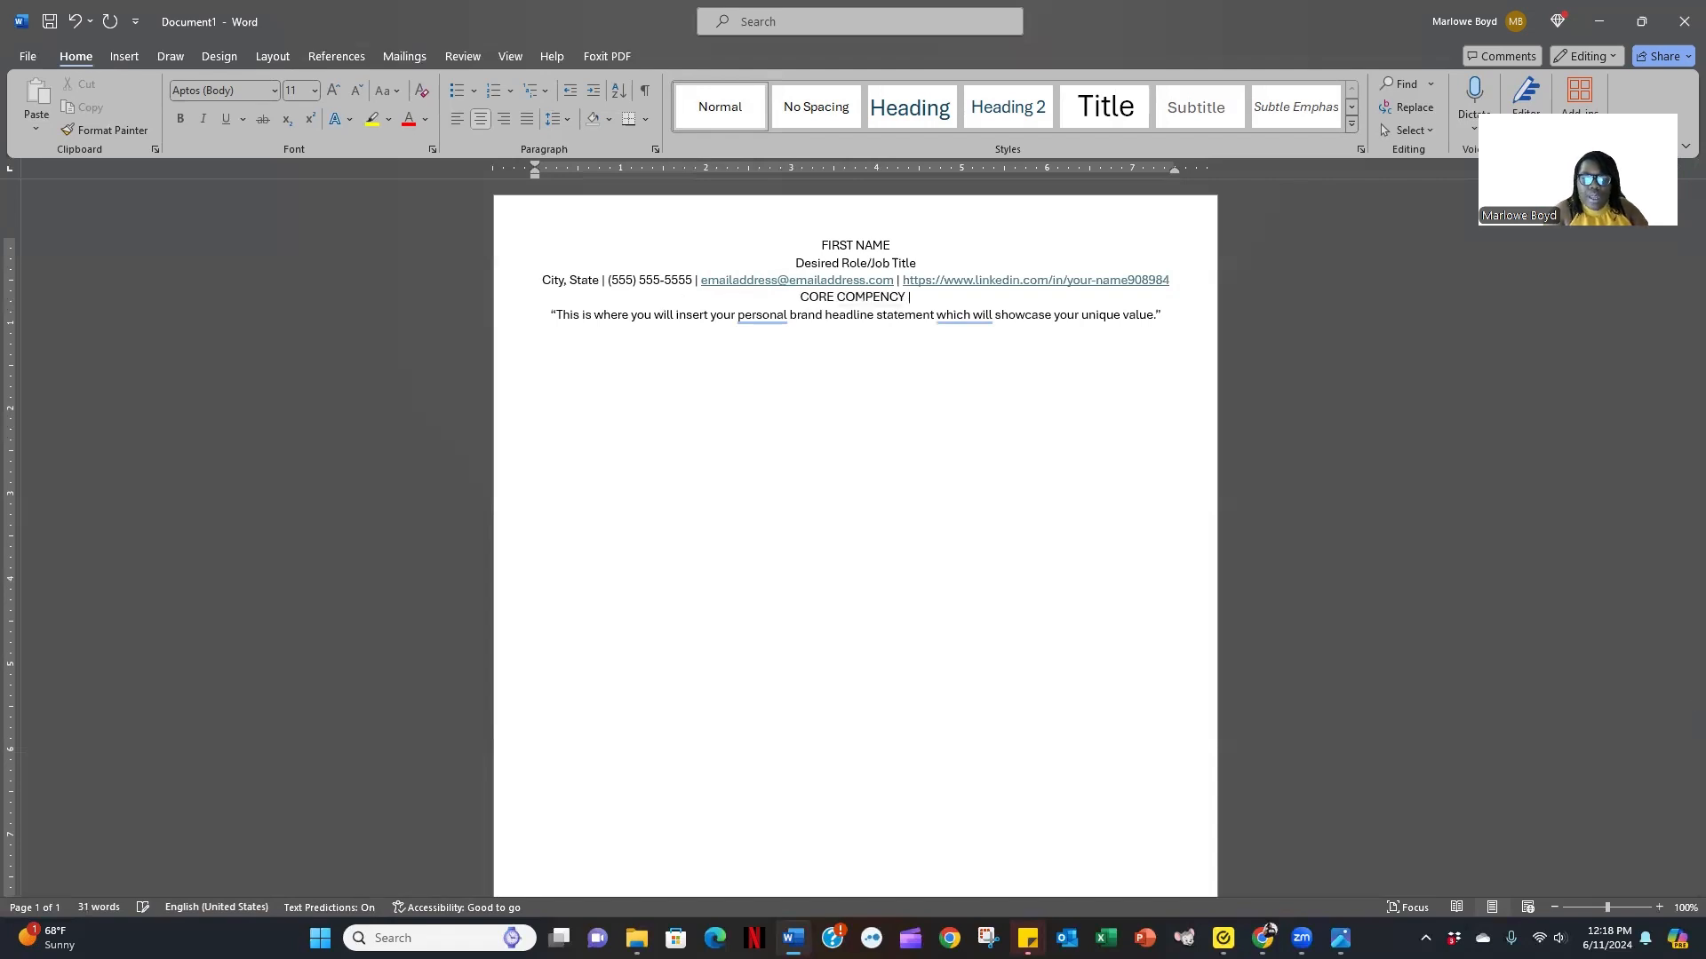
mouse_move(865, 297)
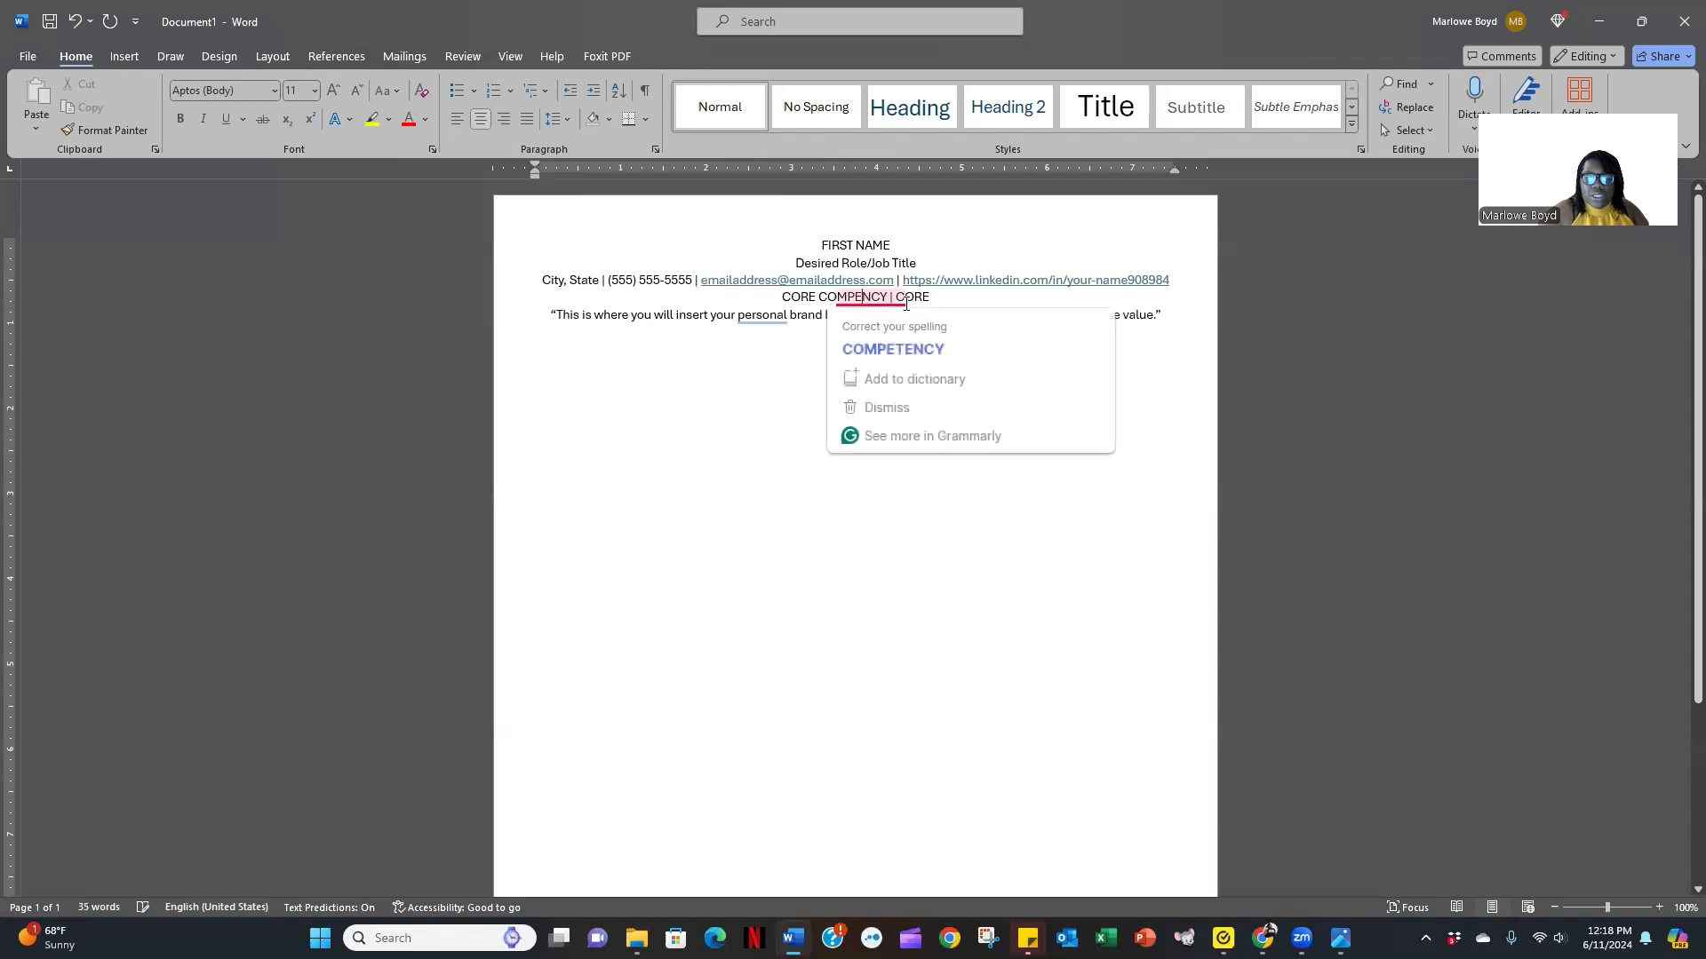
click(915, 351)
Extend the core competency line to four CORE COMPETENCY entries separated by vertical bars.
text(COMPETENCY | )
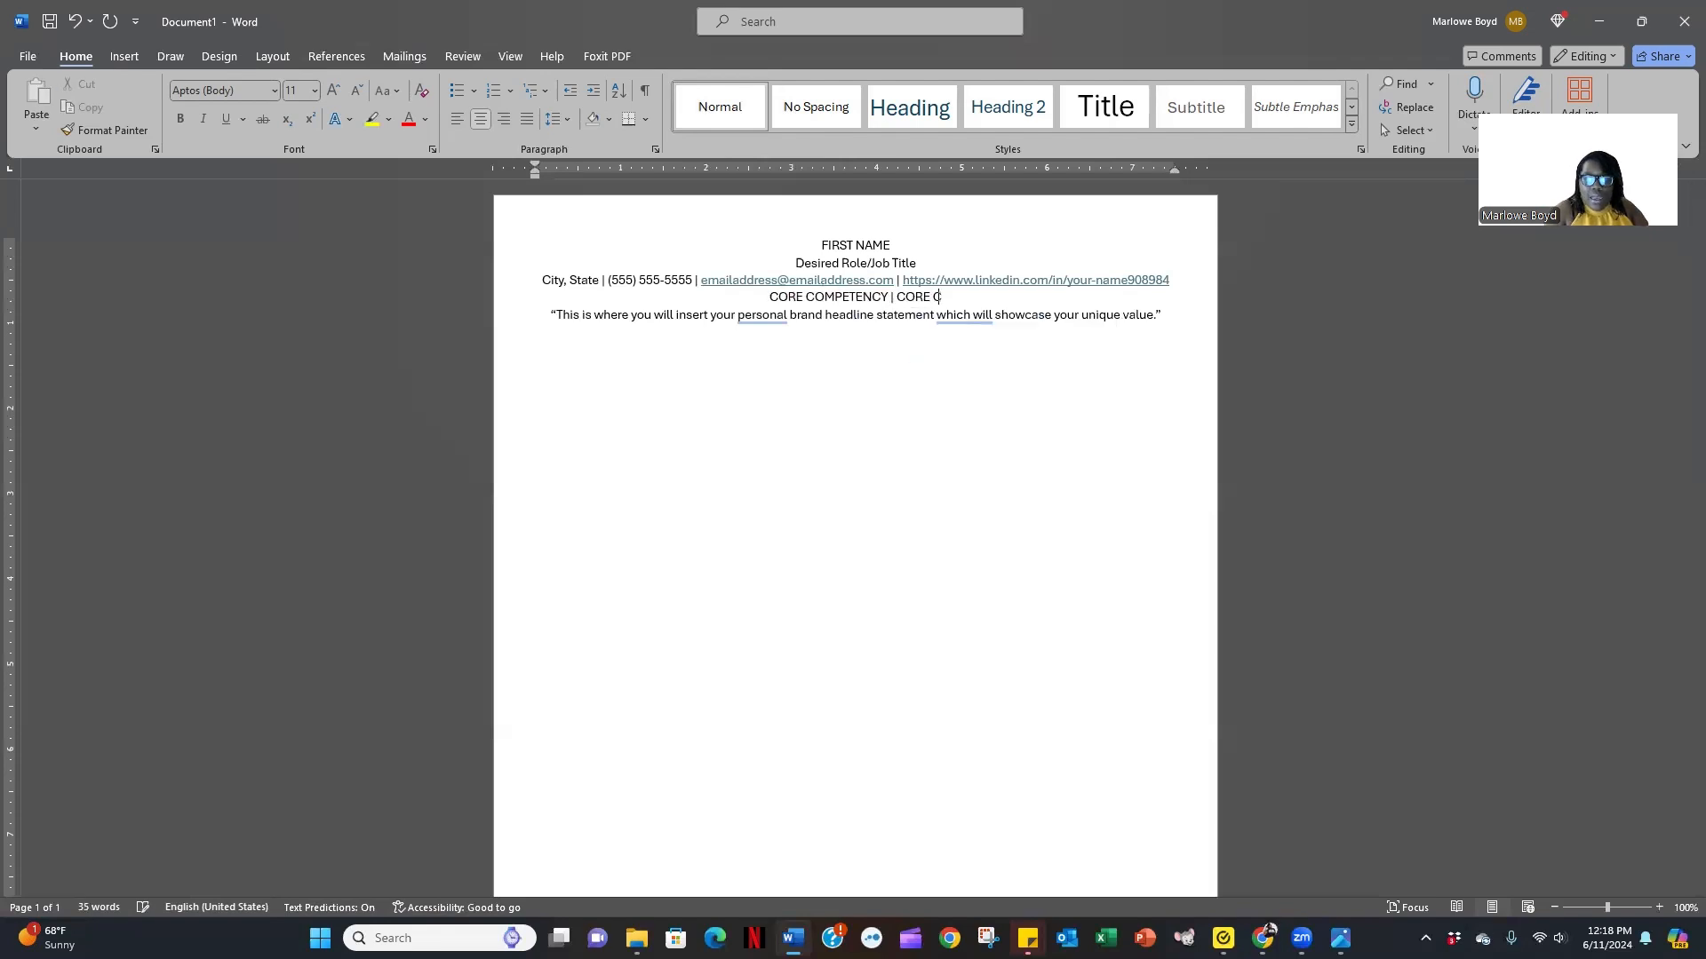
text(CORE E)
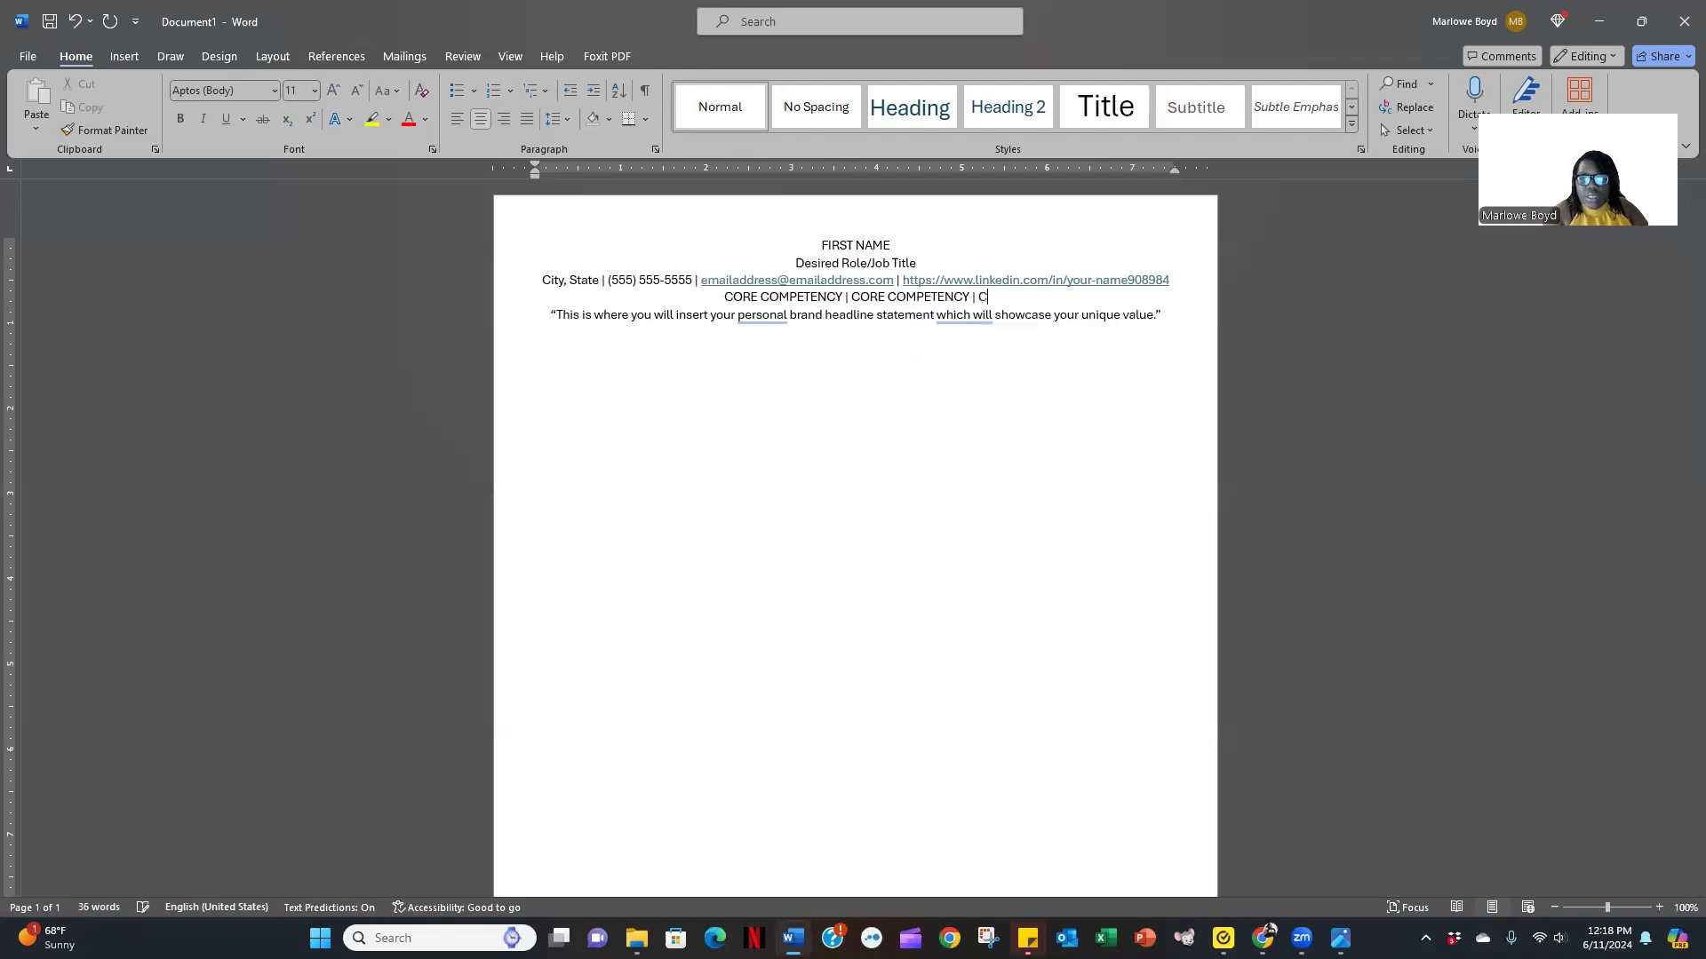
key(BackSpace)
key(BackSpace)
text(COMPETENCY | )
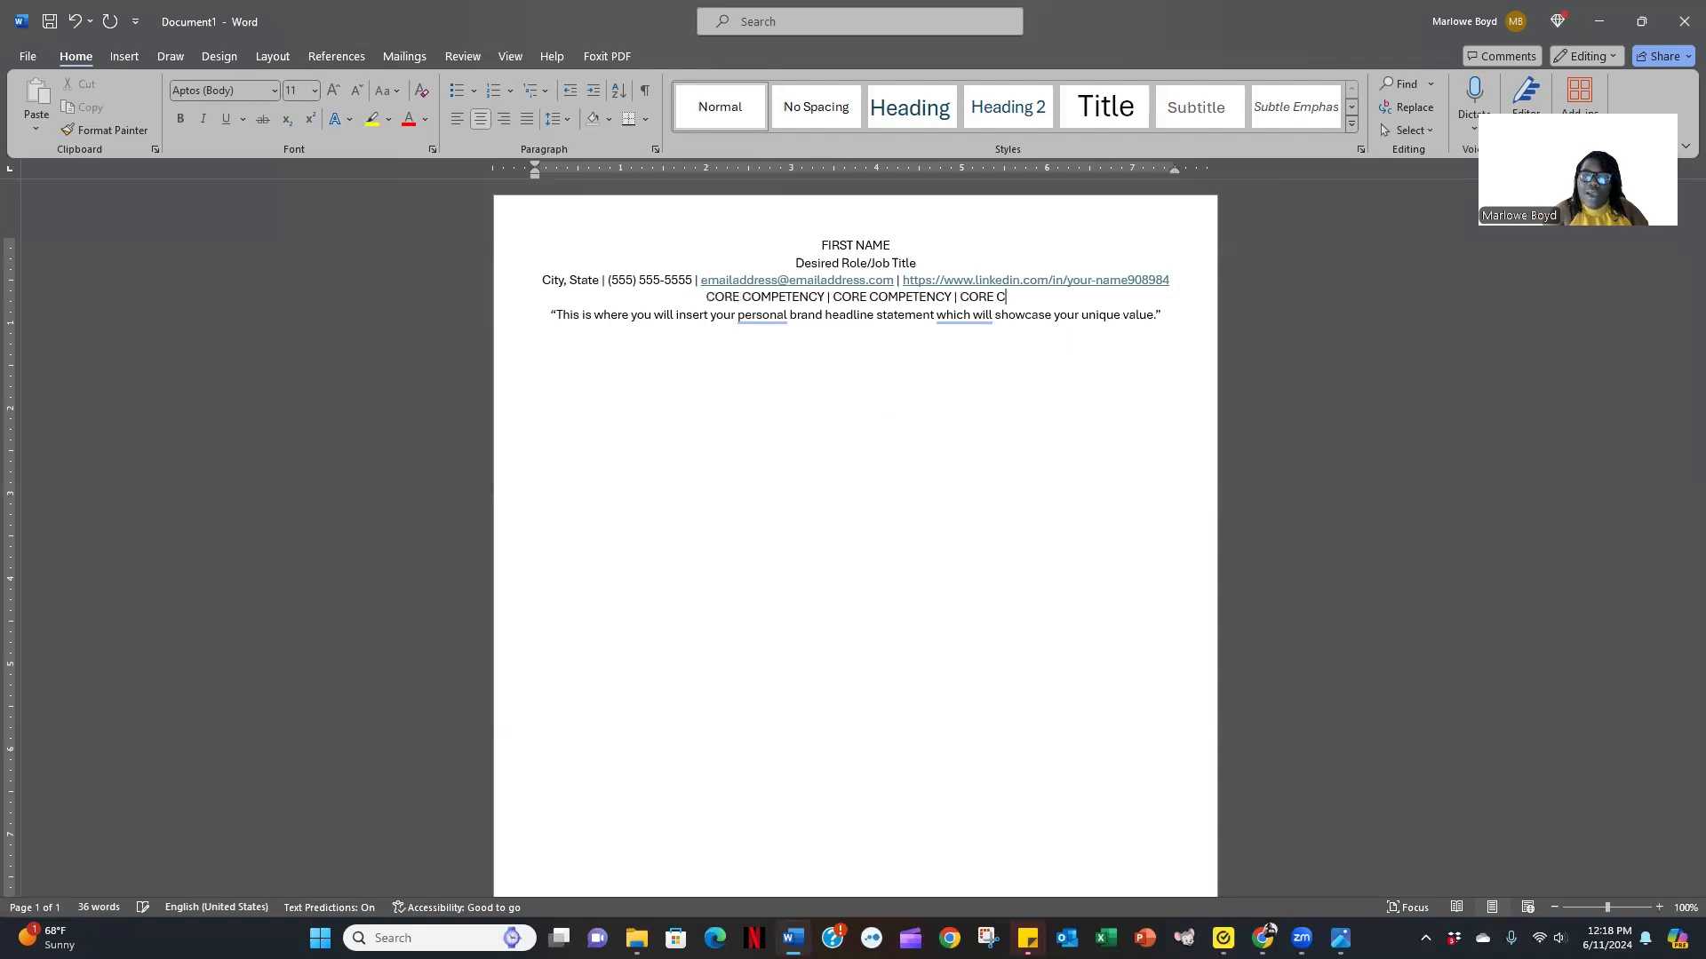
text(CORE CO)
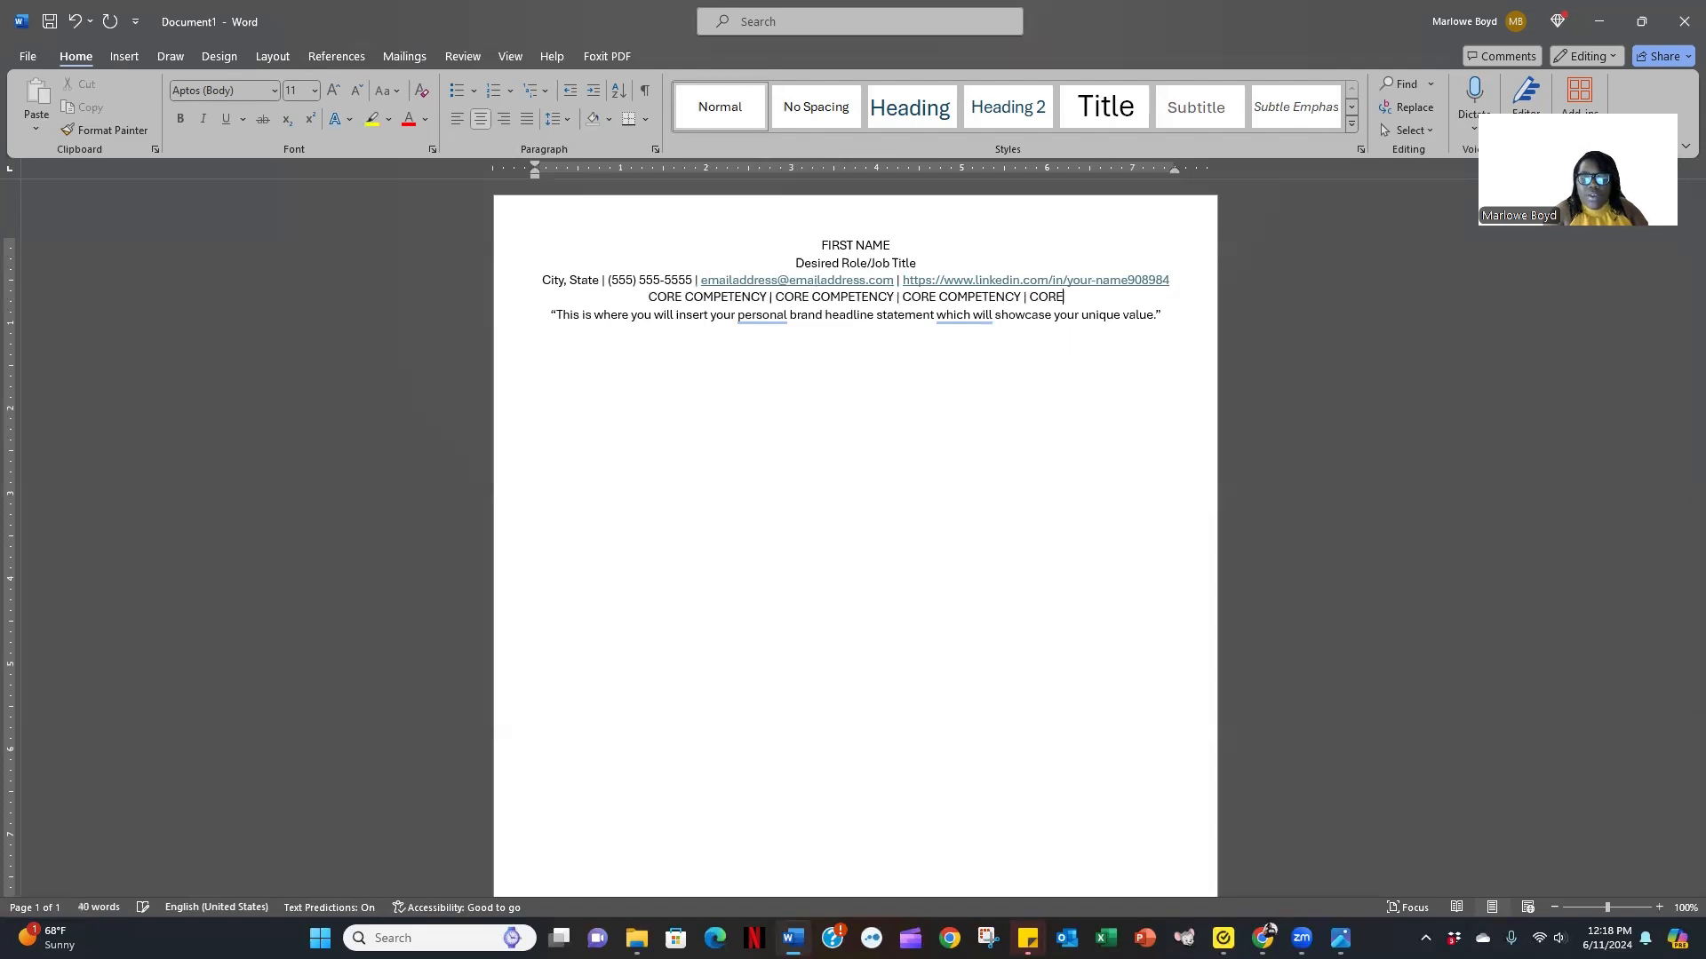
text(MPET)
key(Tab)
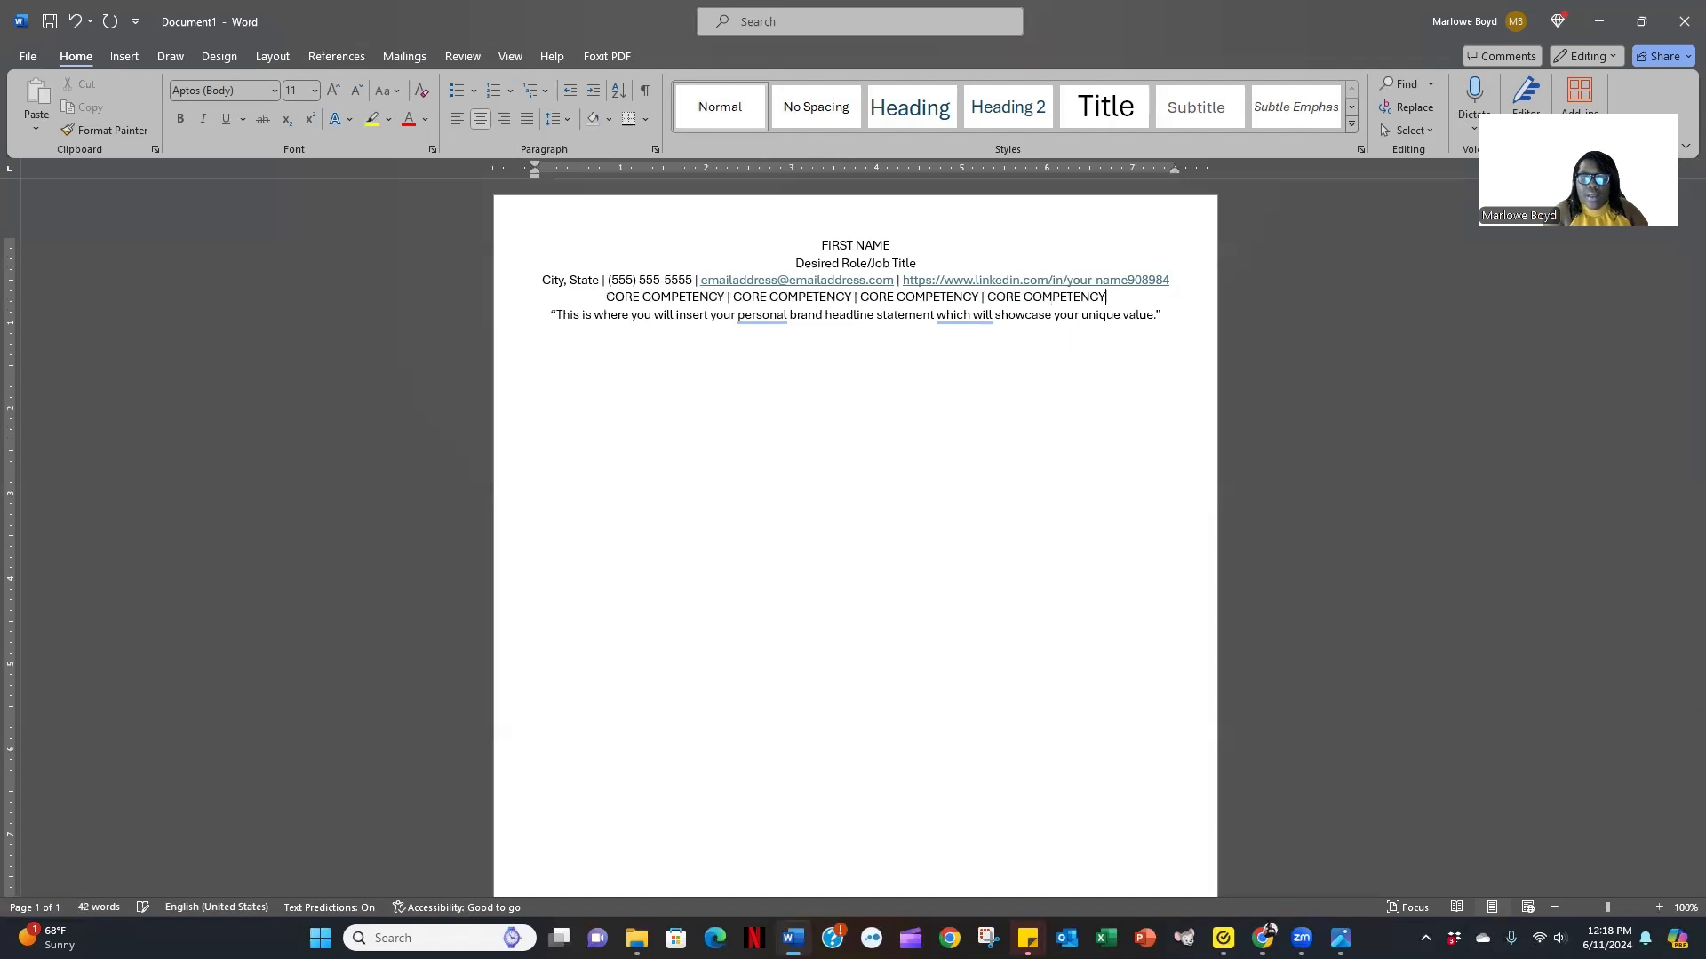
text(|)
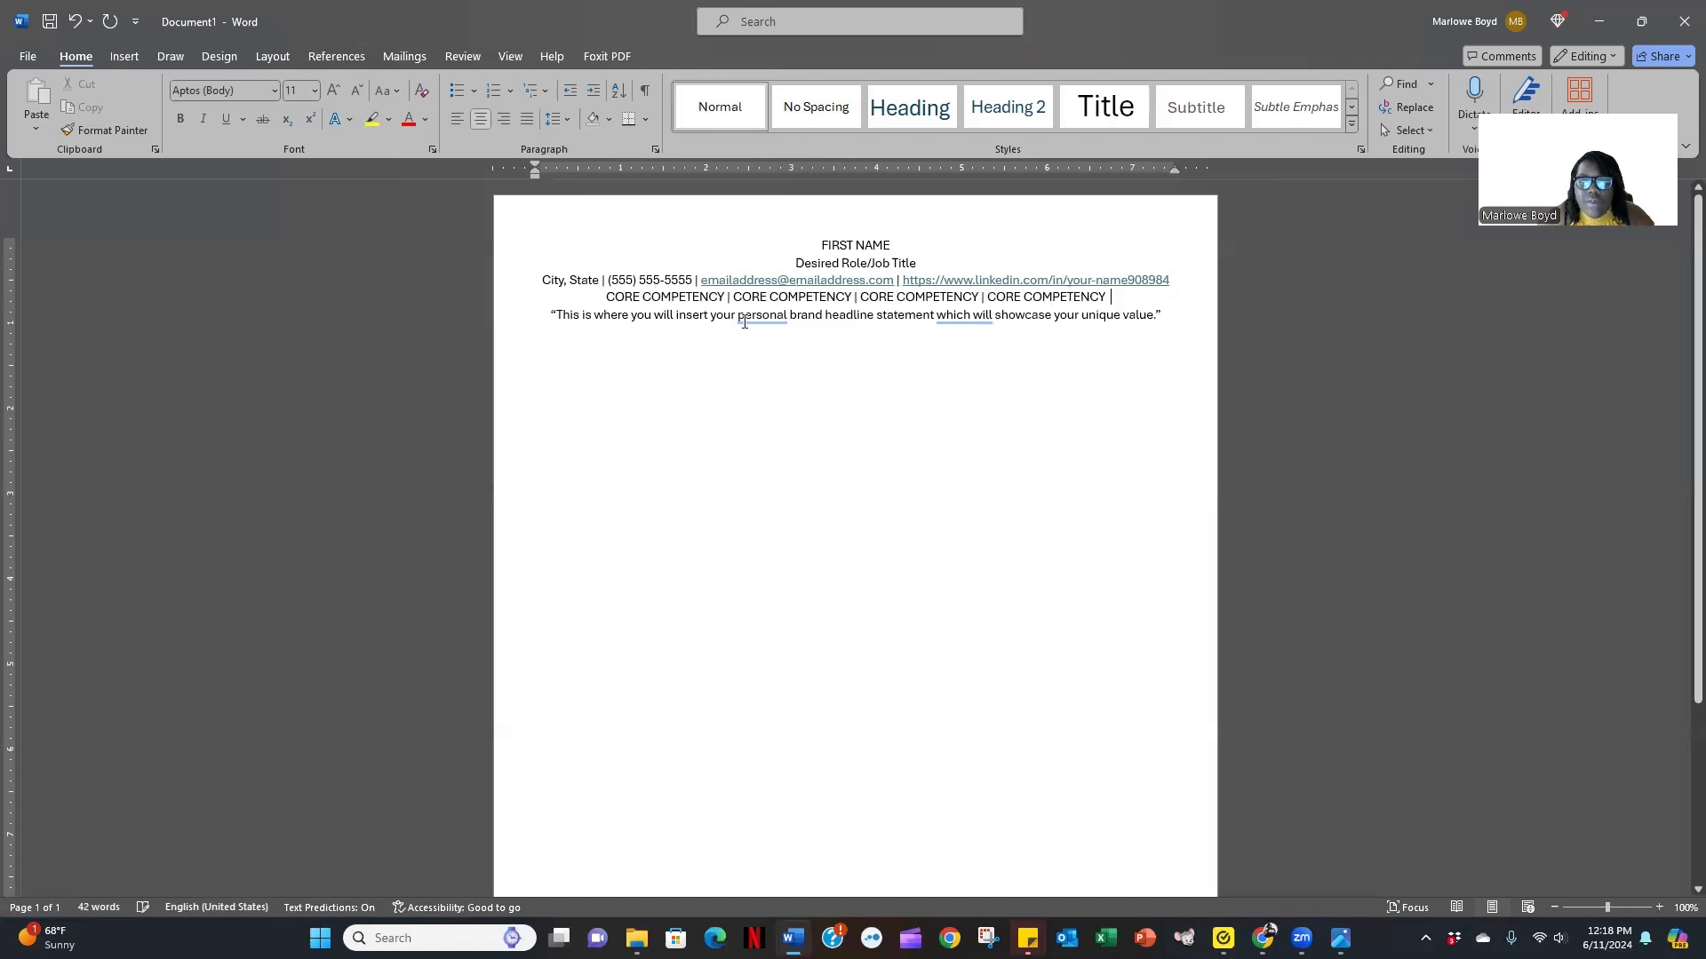
Make the core competency line and the brand statement below it bold.
triple_click(971, 297)
shift+click(955, 328)
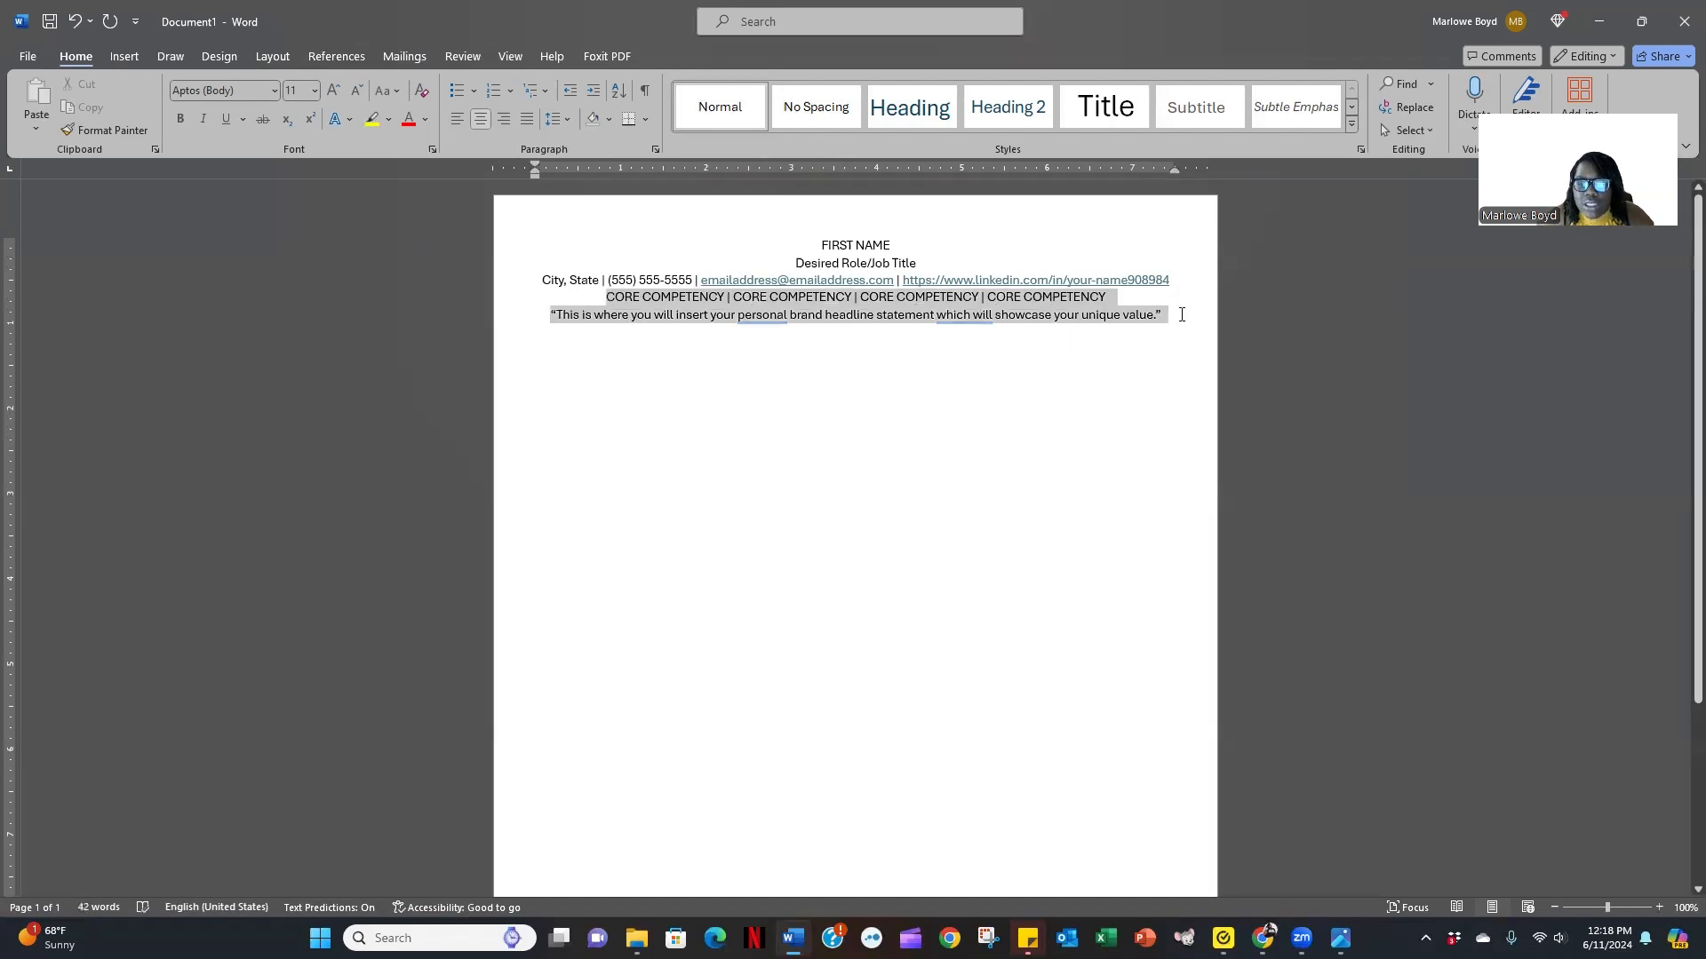
click(180, 118)
click(858, 367)
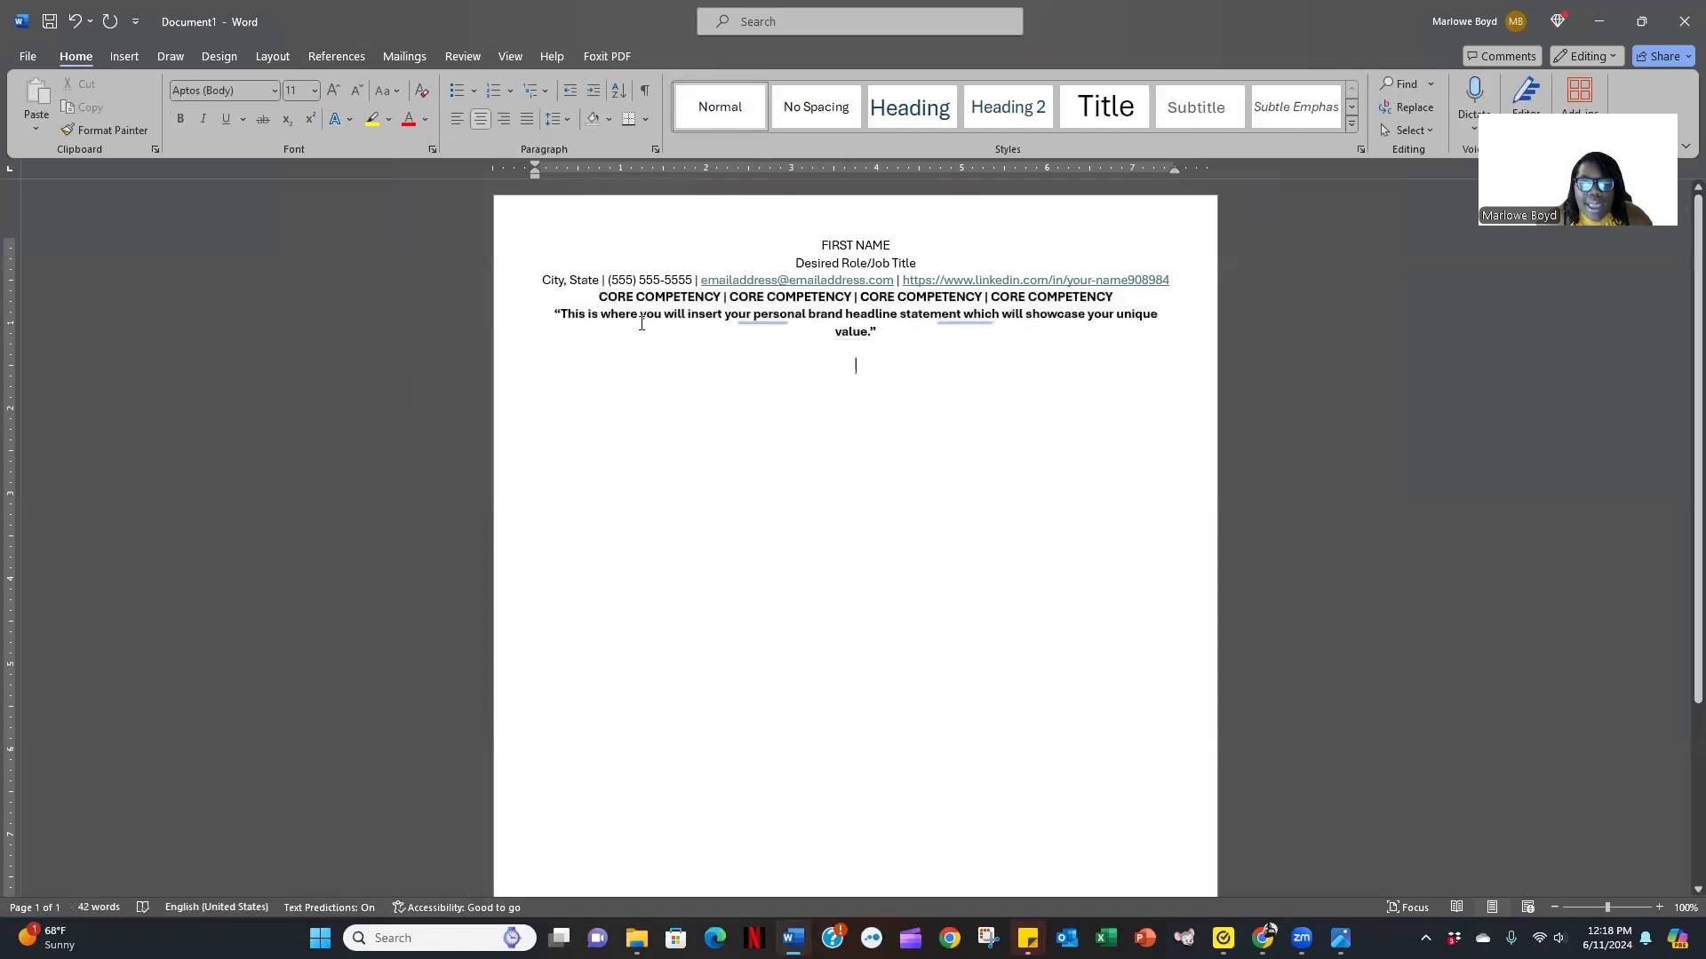
Shorten the opening of the brand statement to “This is where you put your personal brand headline statement”, keeping the rest.
drag(565, 314, 722, 314)
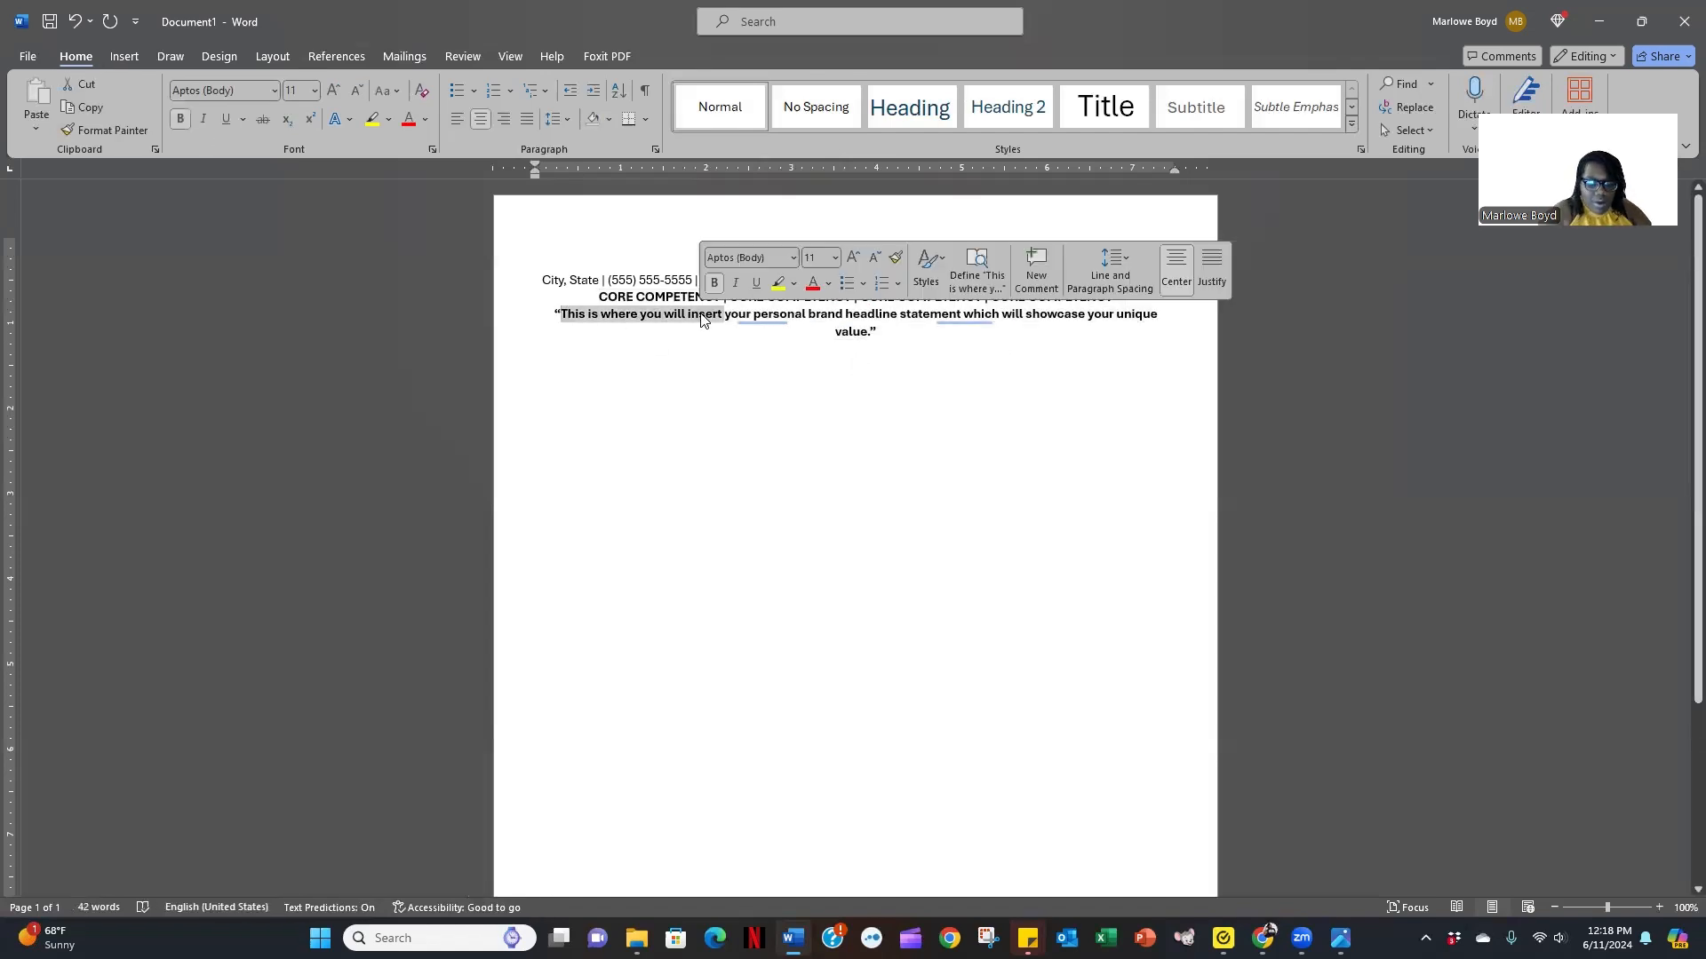
text(Inse)
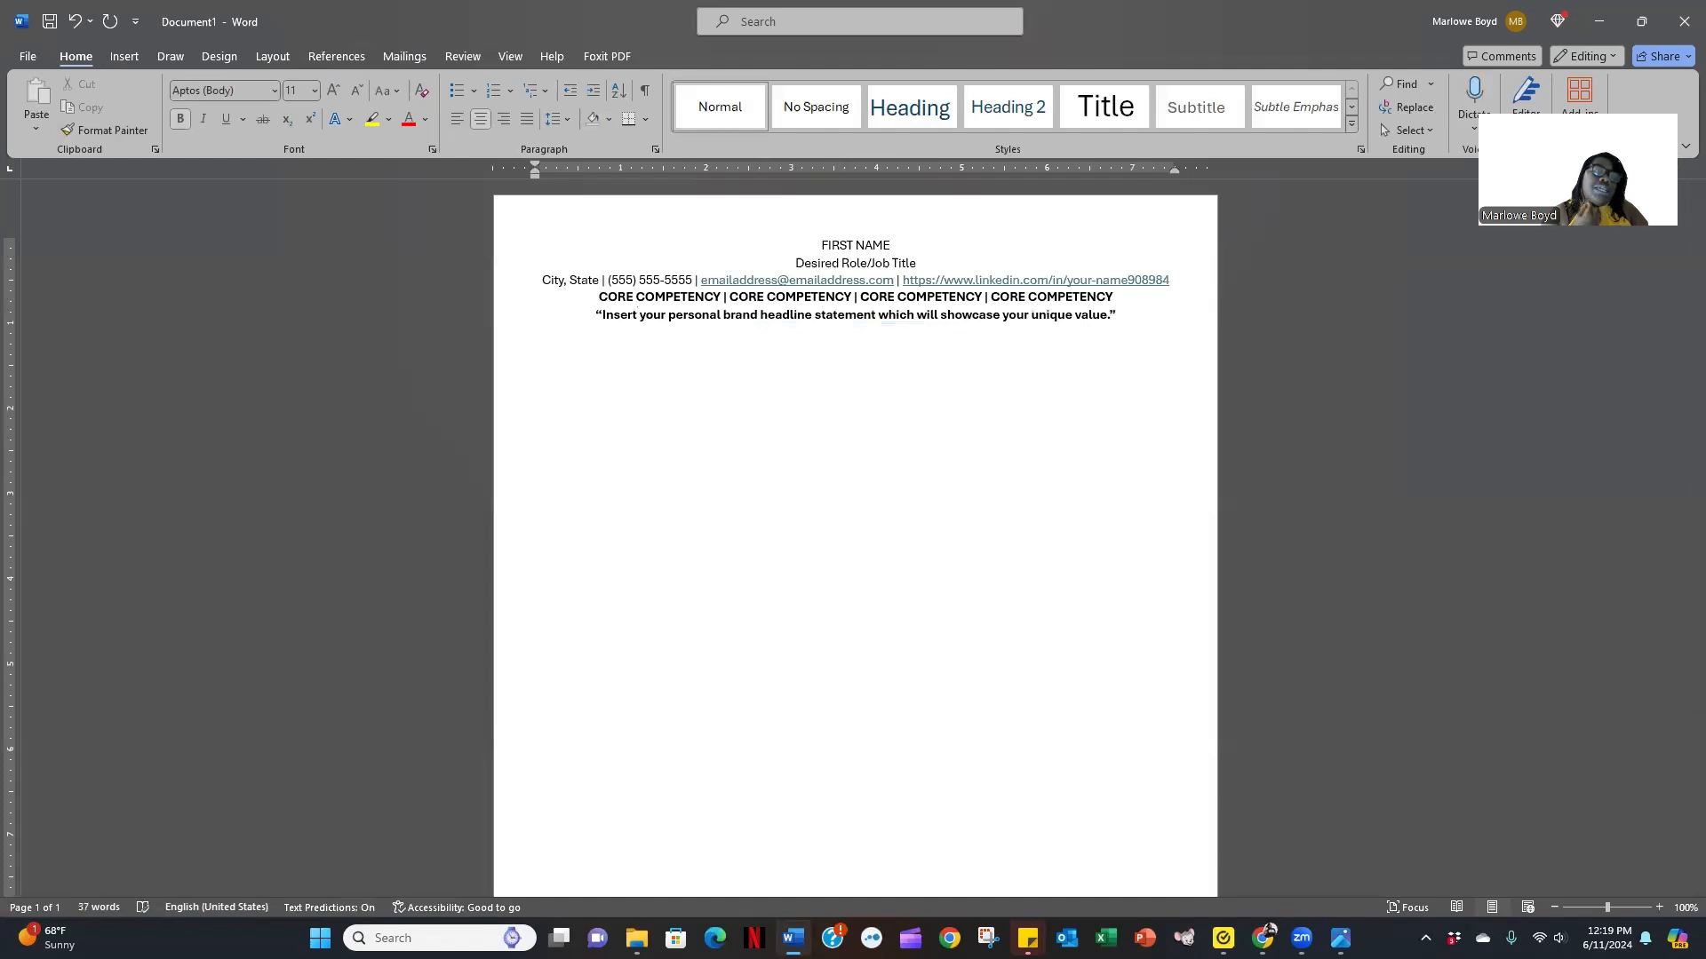
key(BackSpace)
key(BackSpace)
key(BackSpace)
key(BackSpace)
text(This is where you pu)
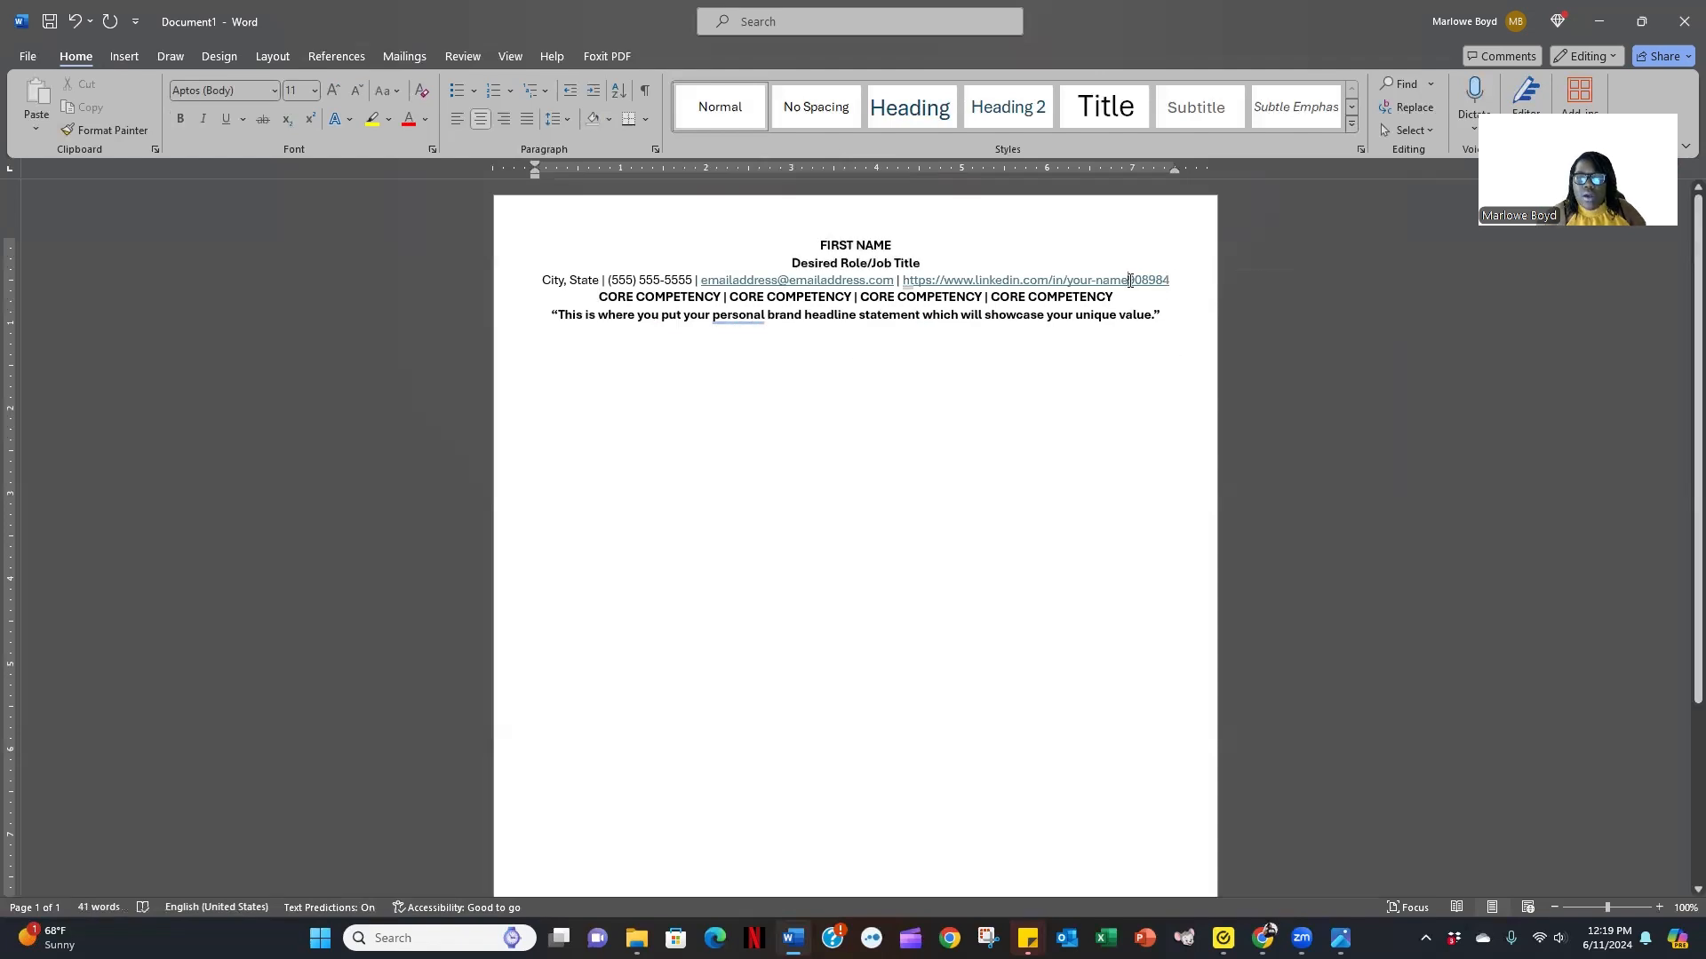
Remove the hyperlinks from the LinkedIn URL and the e-mail placeholder in the contact line.
right_click(1130, 281)
click(1233, 508)
click(778, 280)
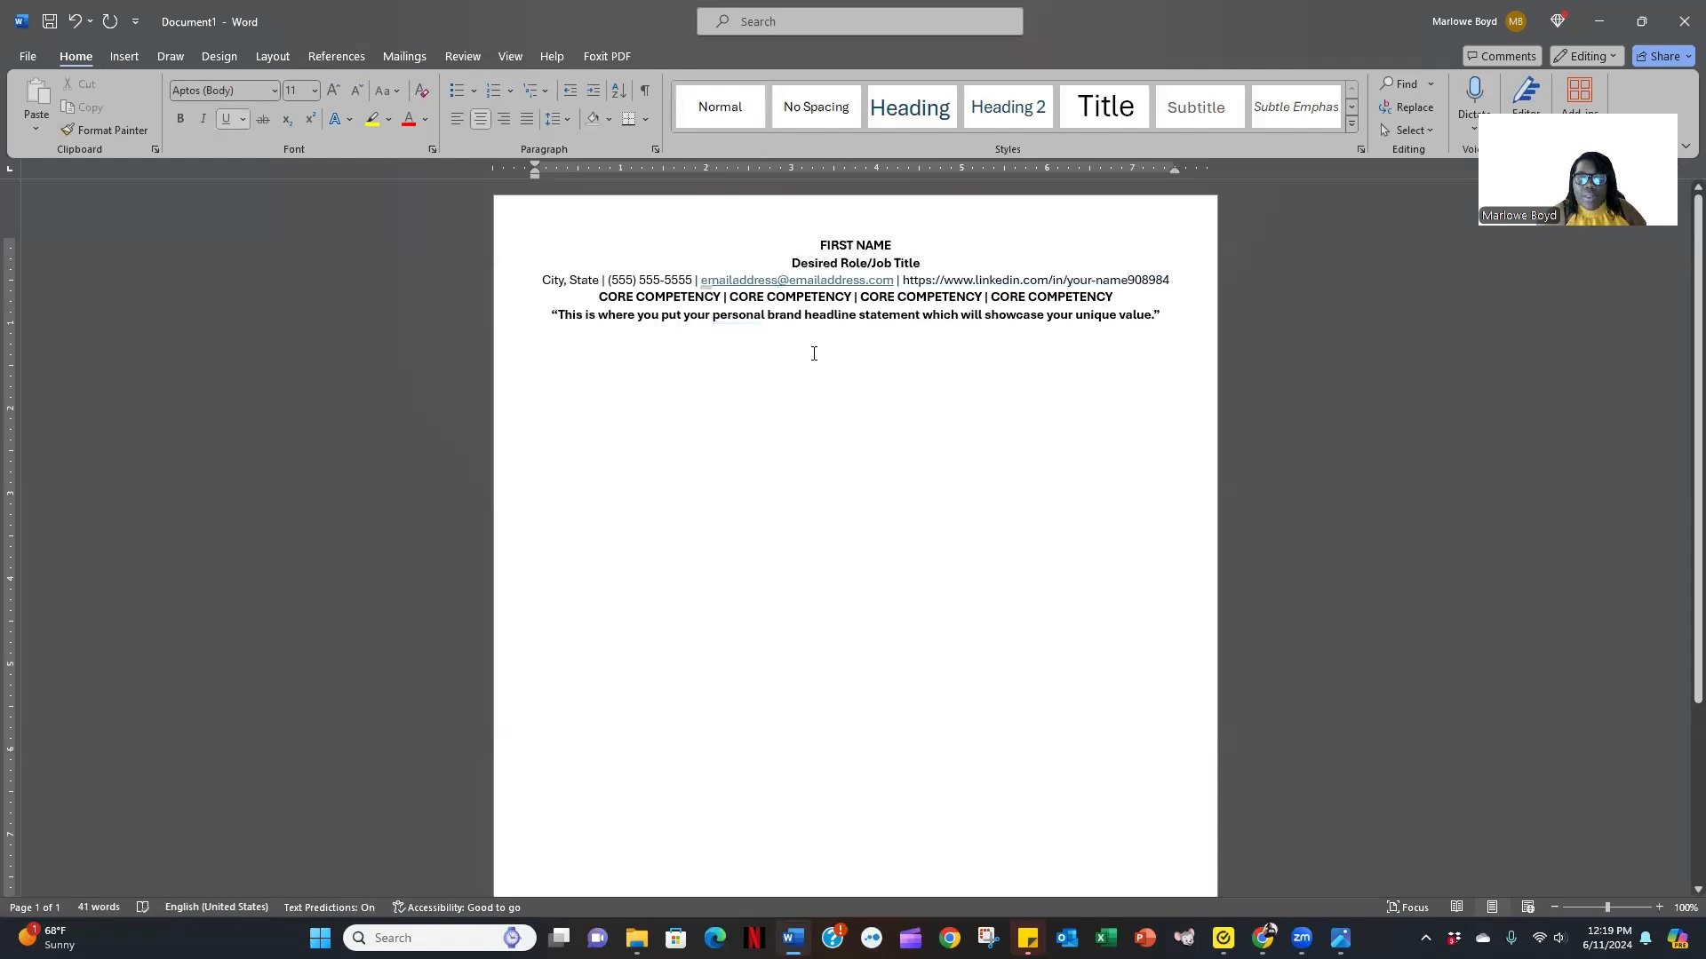
right_click(797, 280)
click(888, 505)
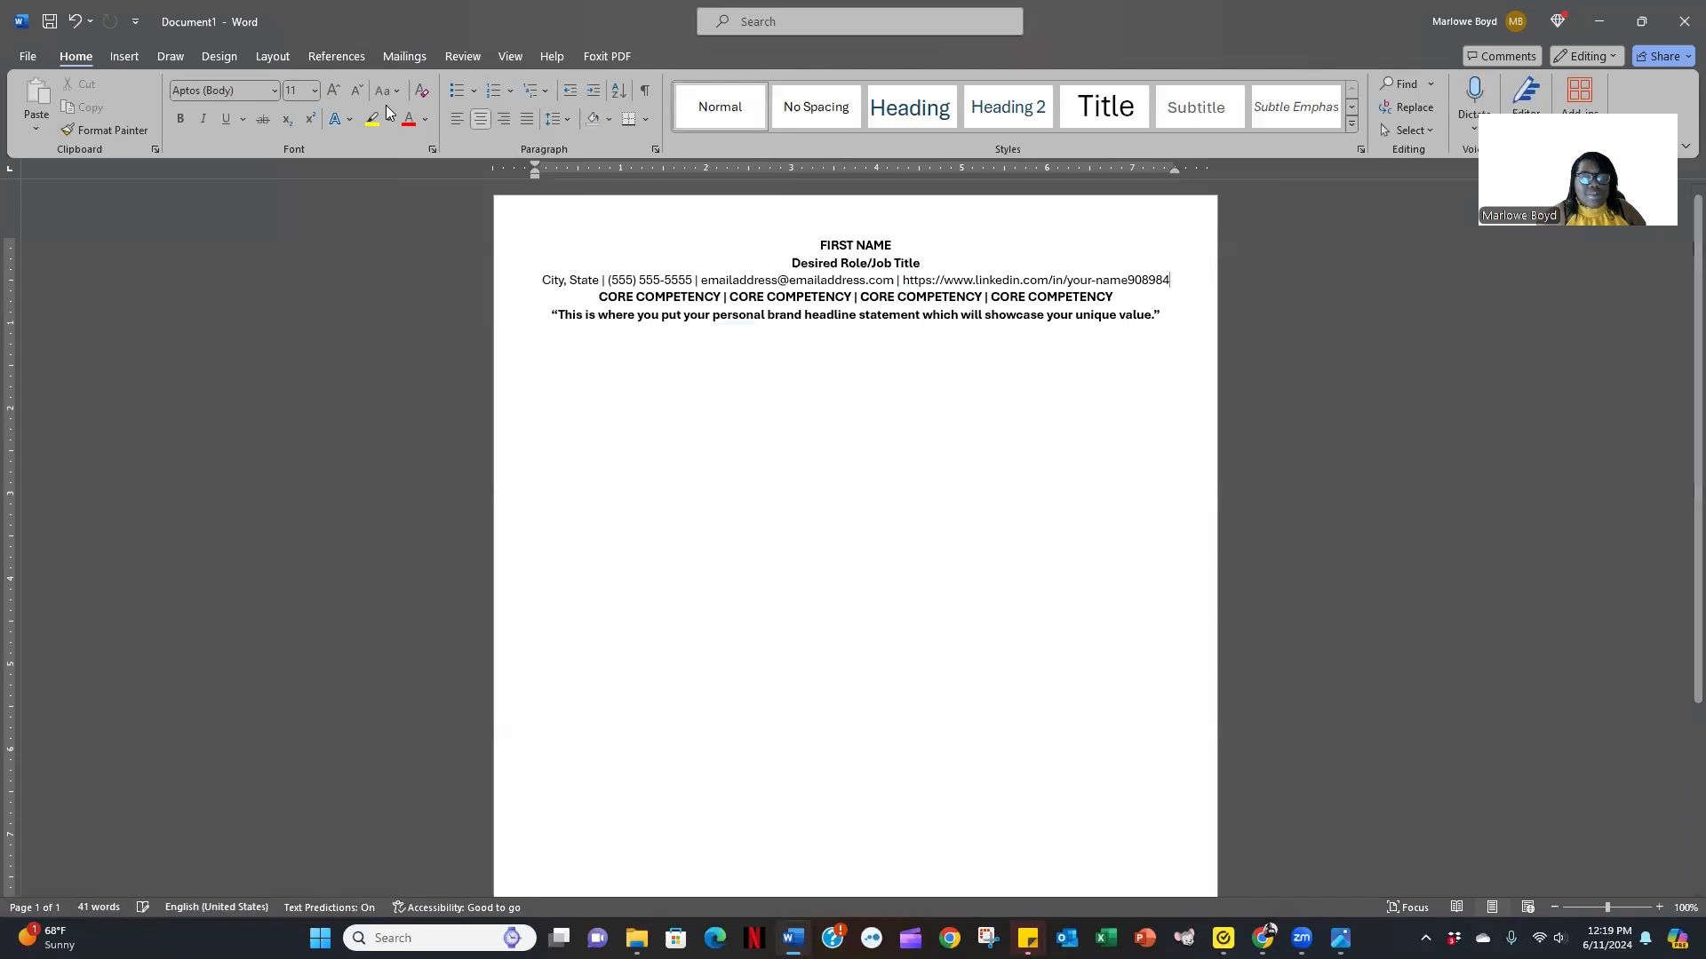
Set the spacing after the contact line and after the core competency line to 12 pt.
click(273, 56)
click(553, 122)
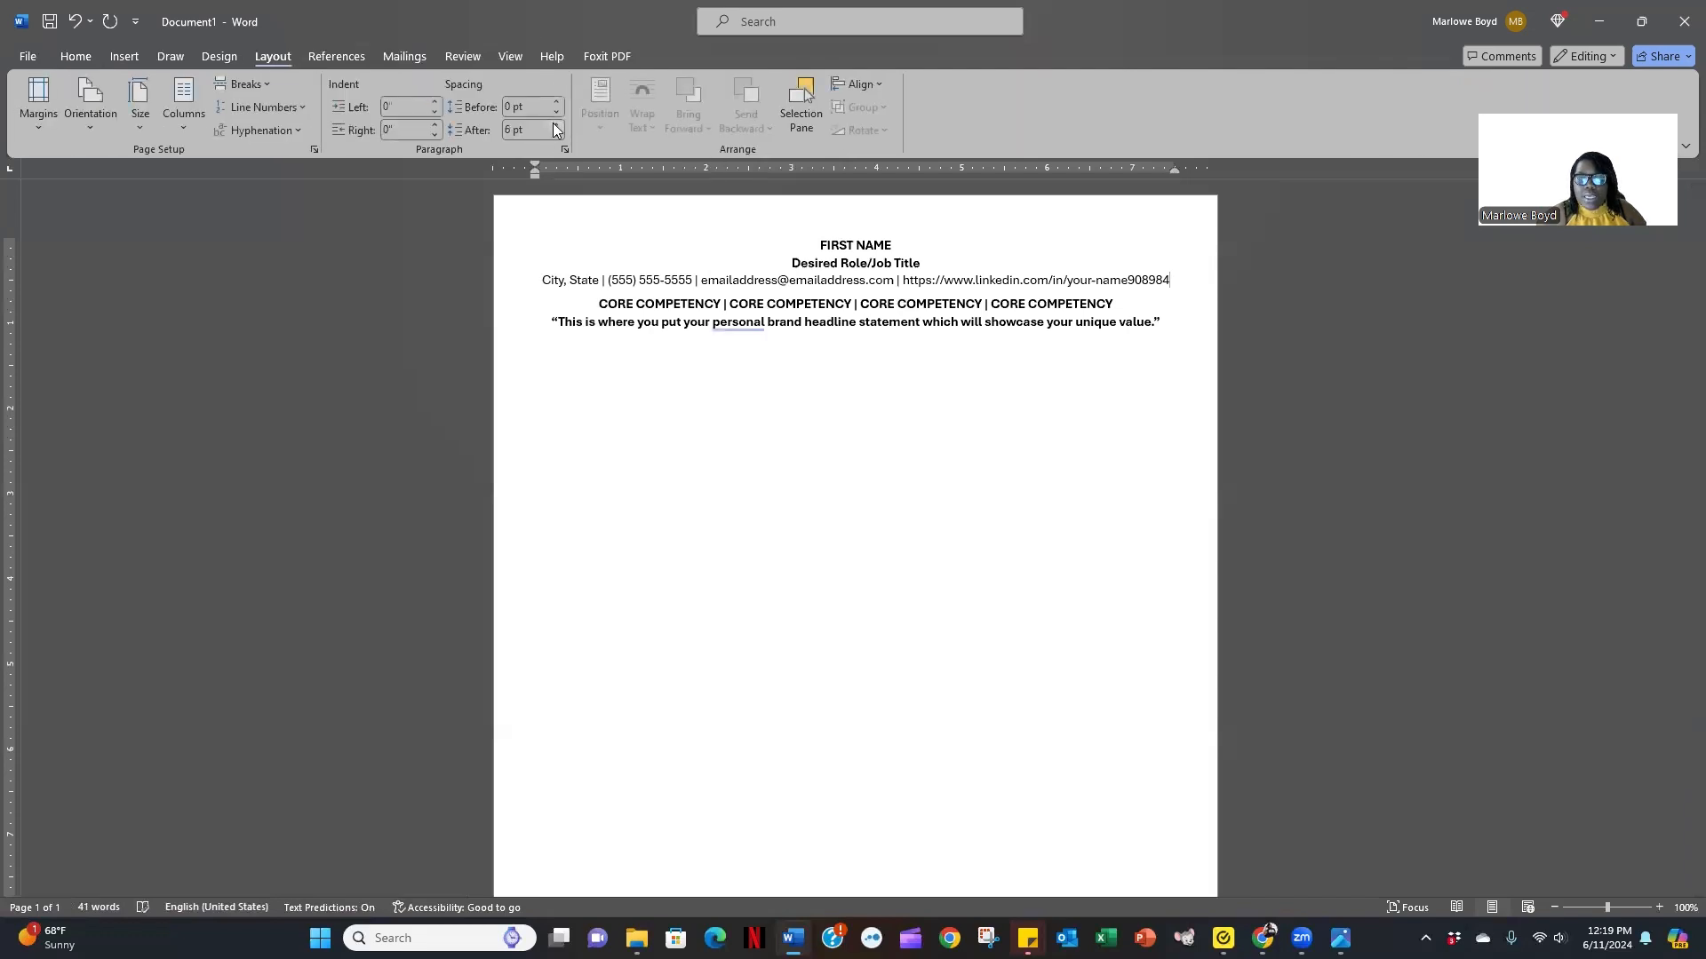
click(553, 122)
click(1134, 313)
click(556, 124)
click(556, 124)
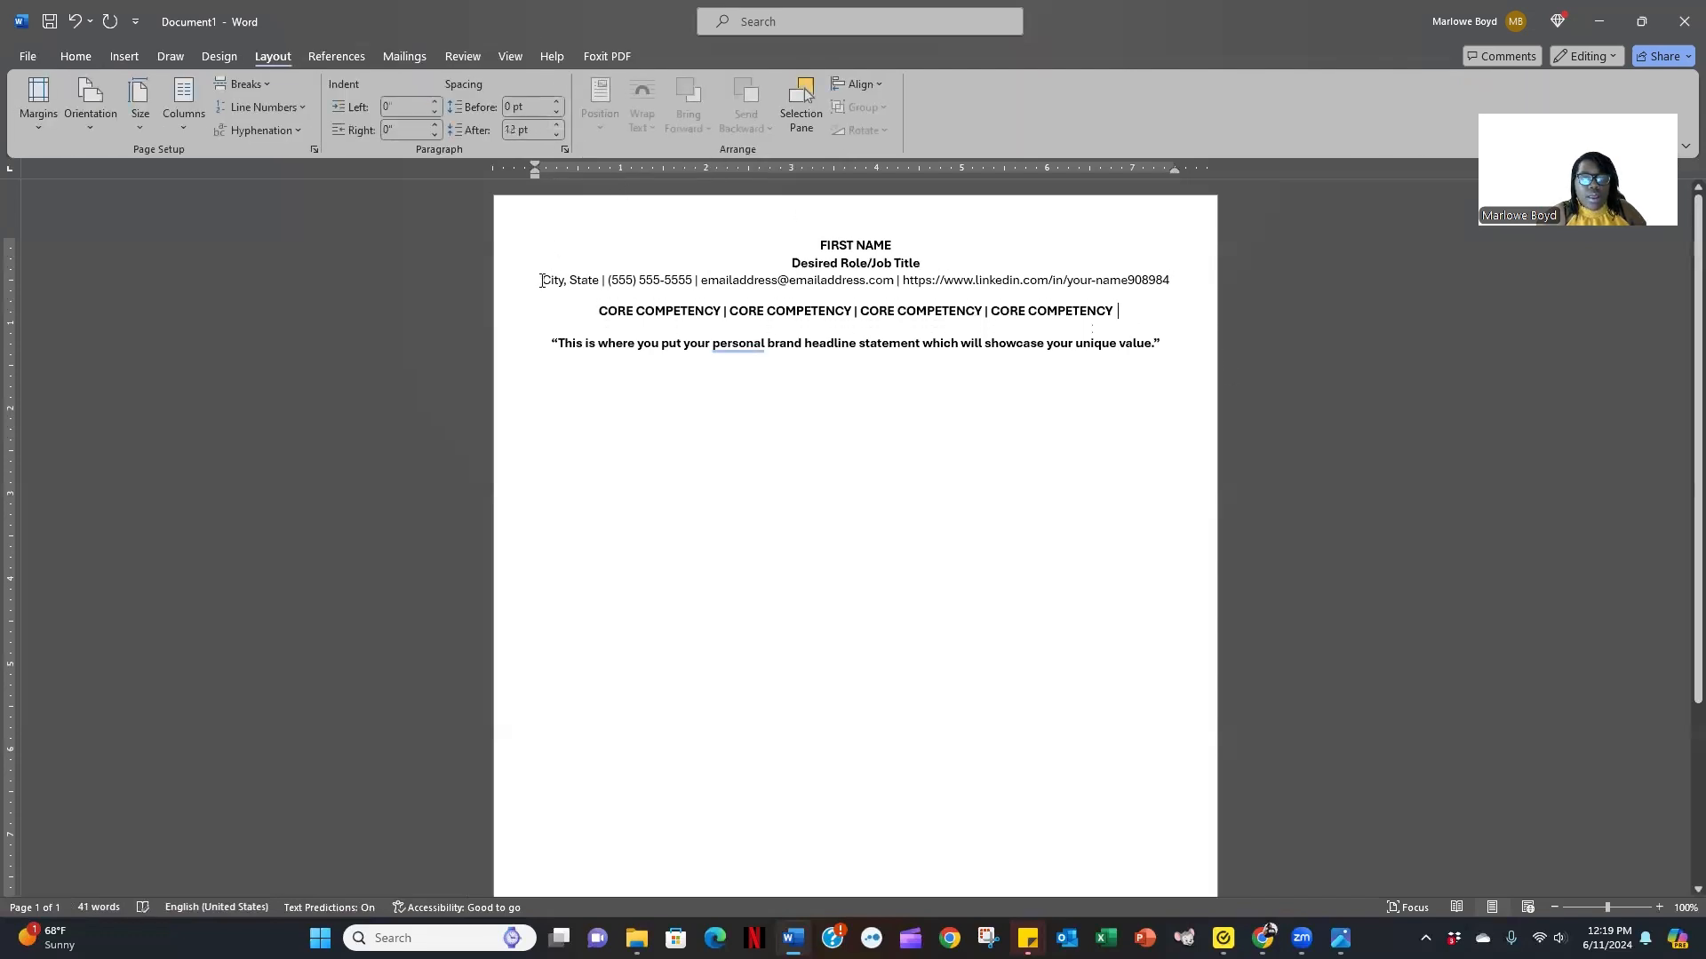
Add a top border to the contact line so a rule separates it from the job title.
drag(544, 279, 1155, 281)
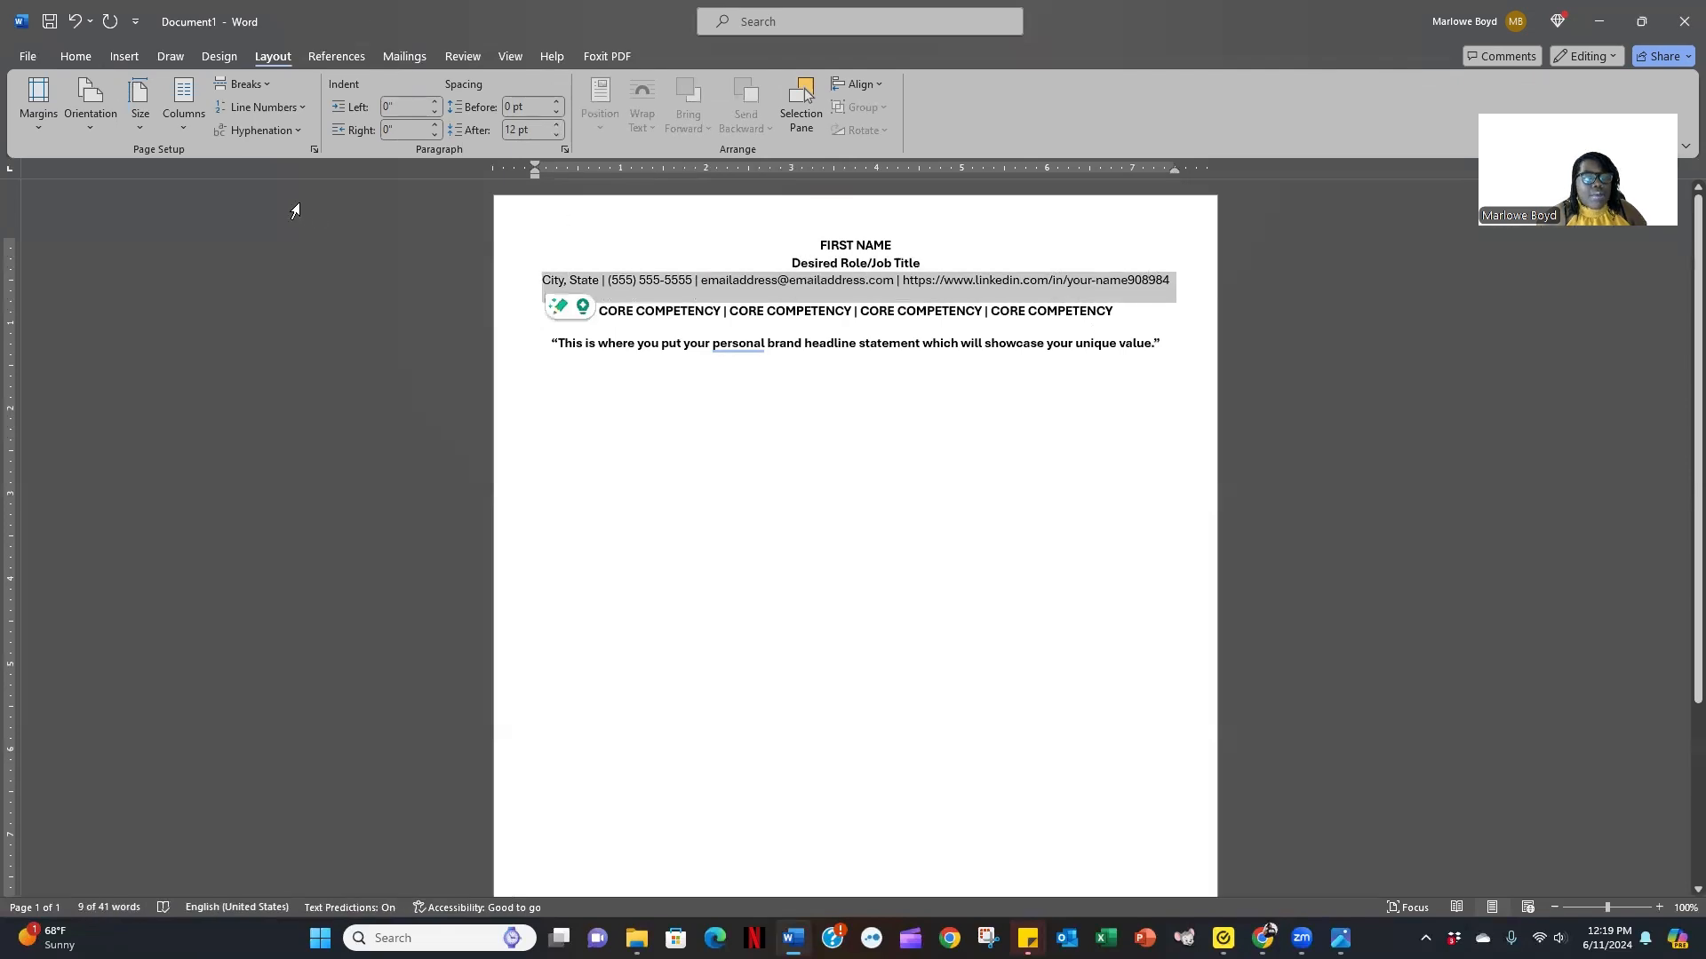
click(75, 56)
click(646, 120)
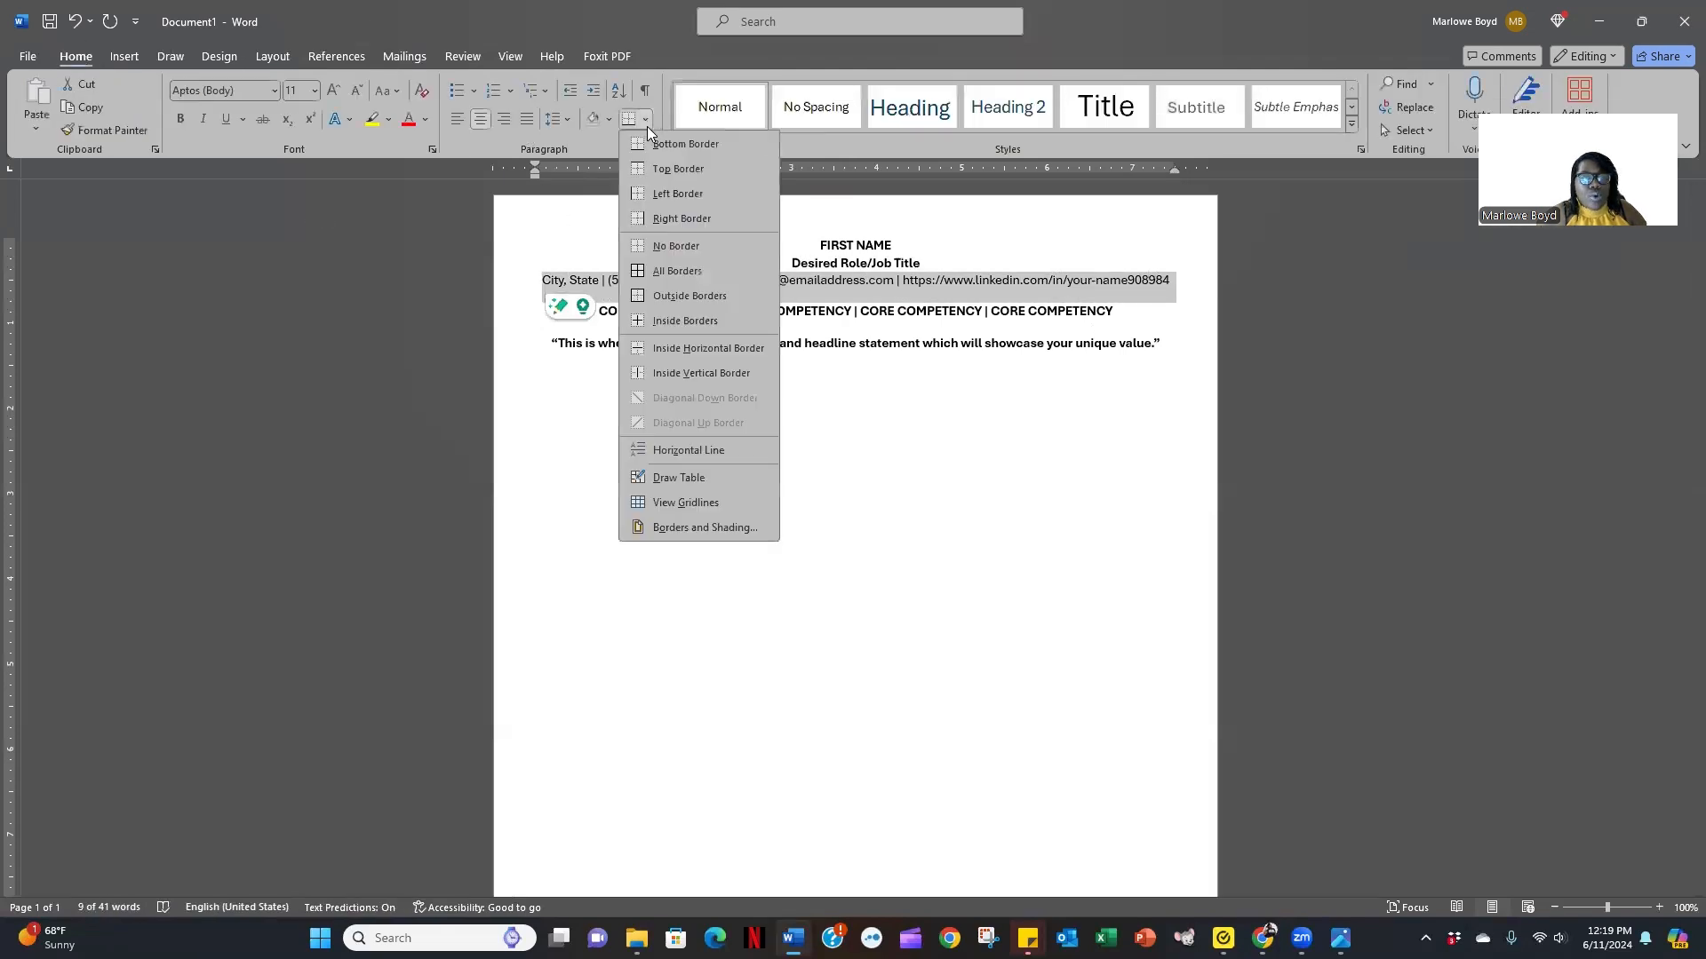
click(668, 168)
On the blank line below the brand statement, enter “This is where you insert your professional objective.”.
click(569, 381)
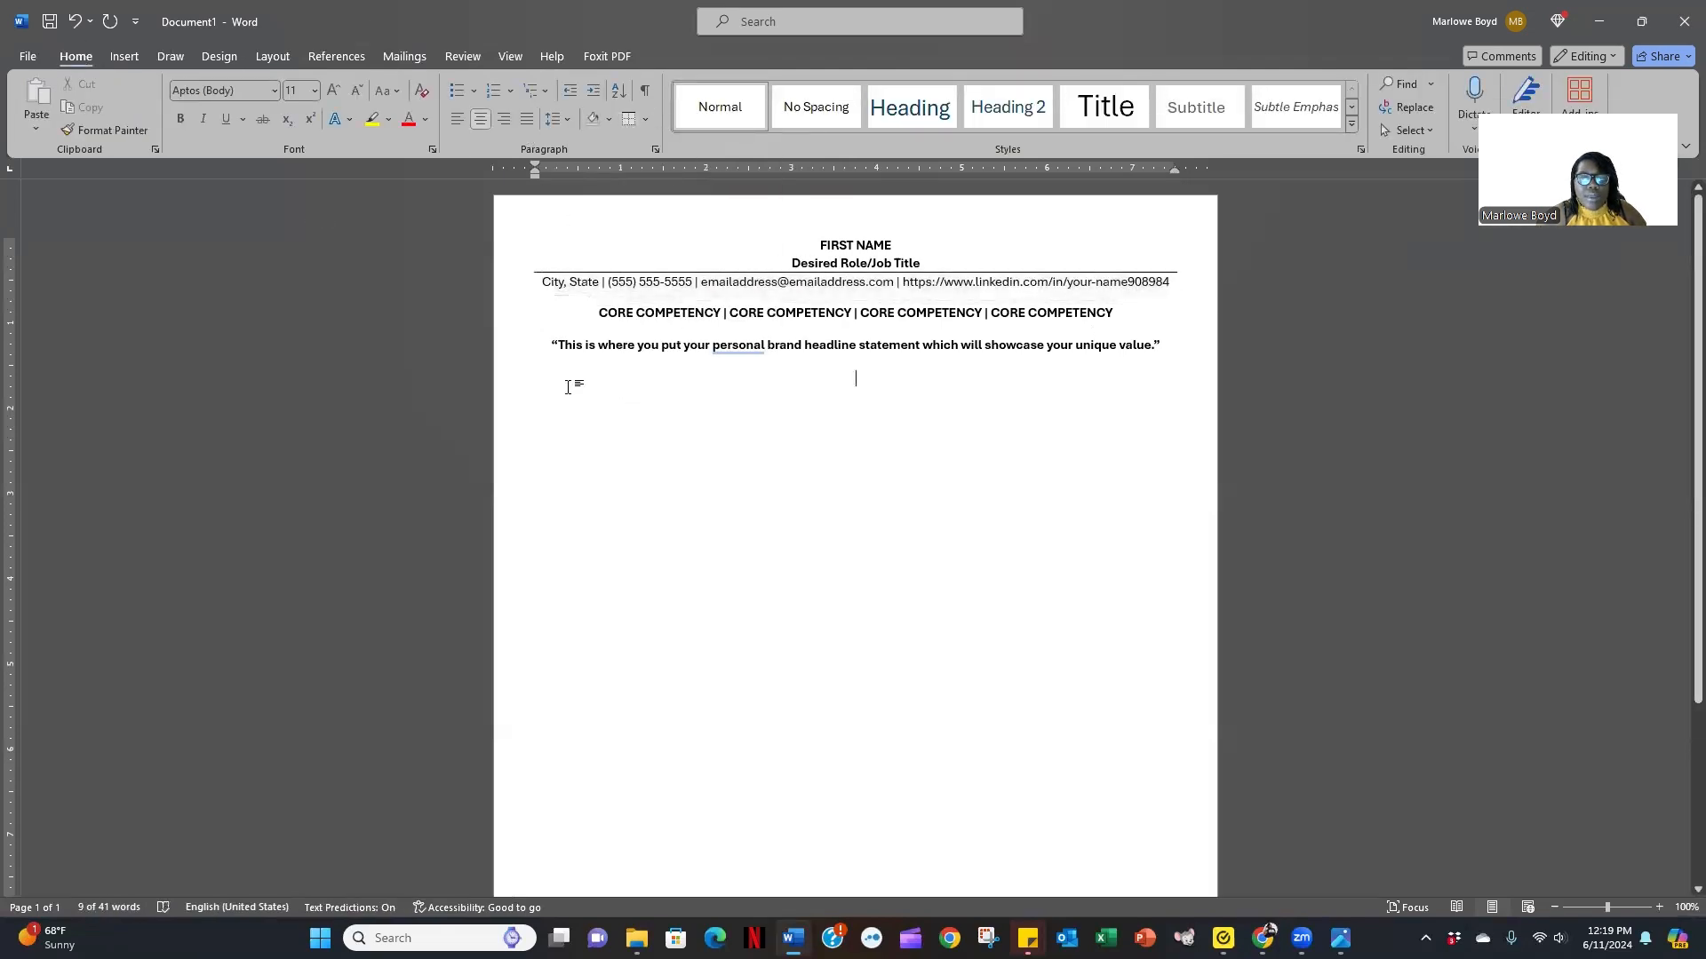
text(This is)
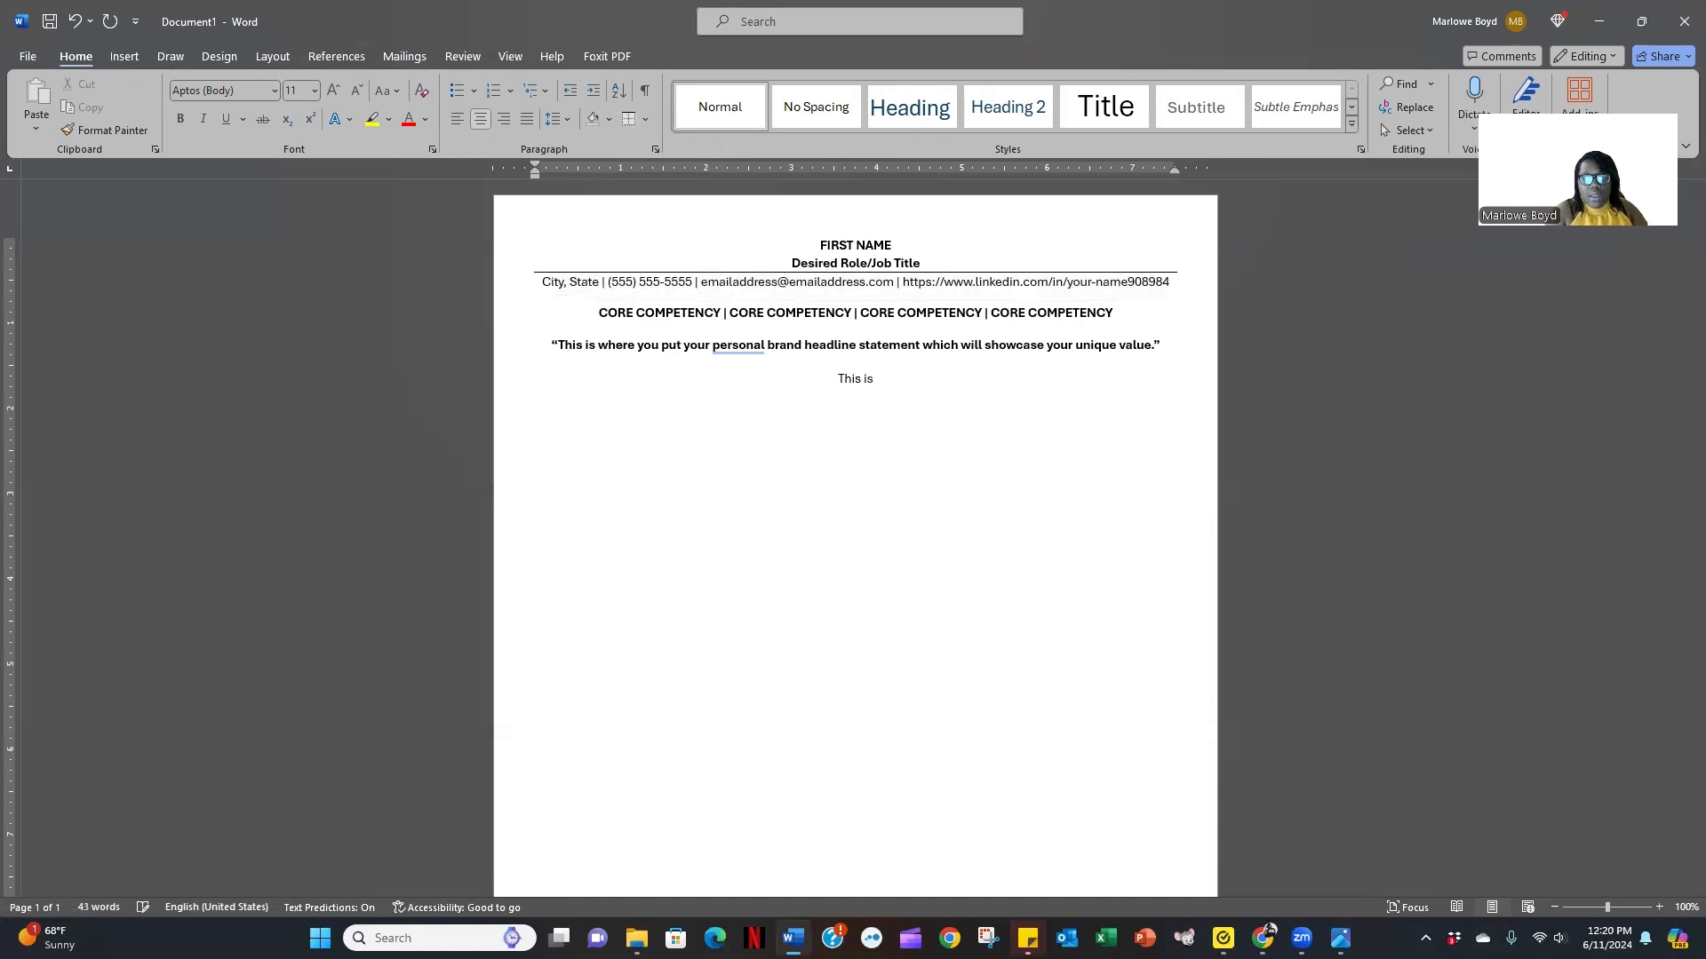
text( where you insert your pfo)
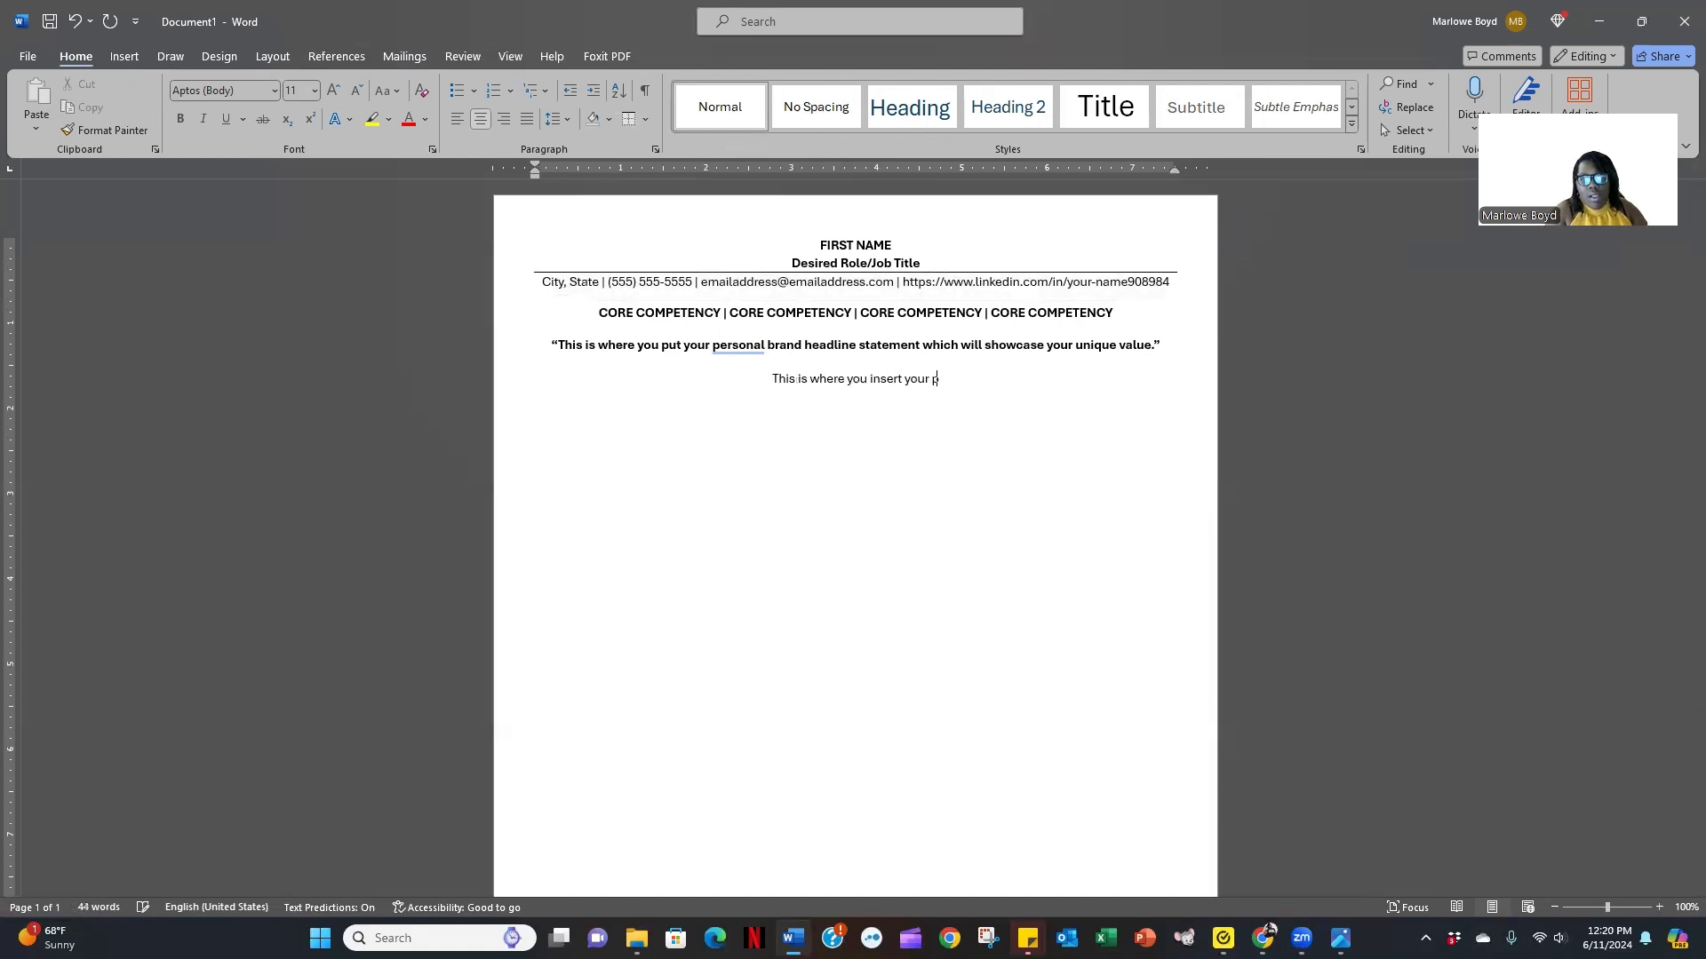
key(BackSpace)
key(BackSpace)
text(rofe)
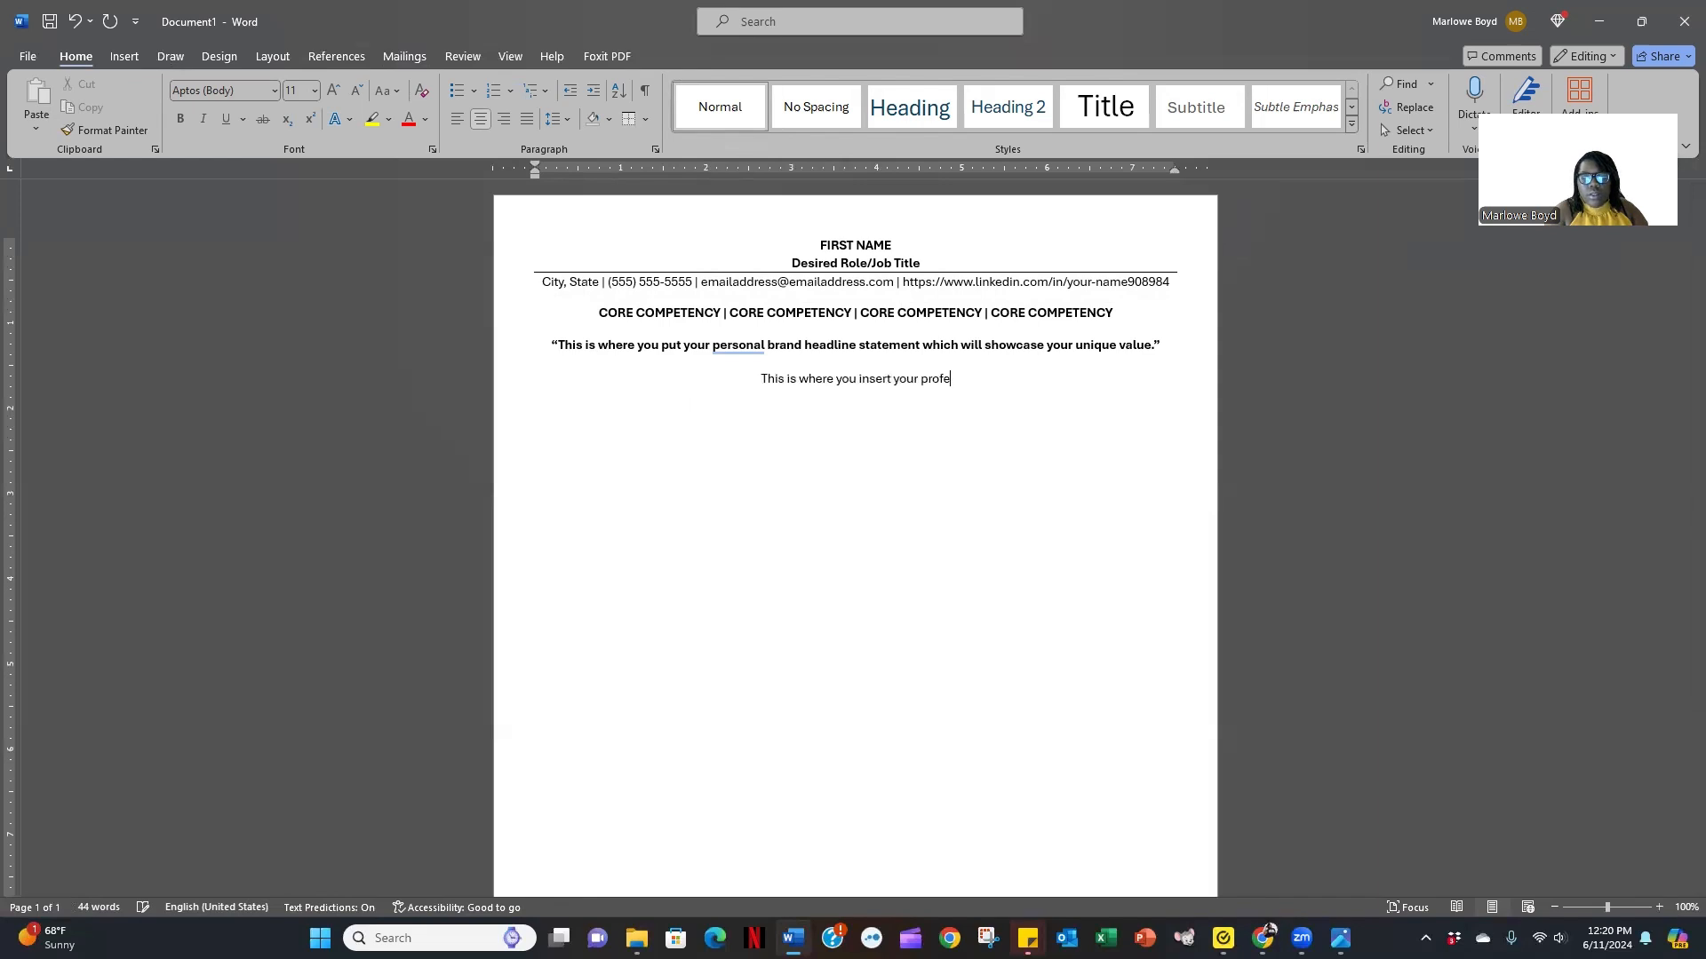
text(ssional objective.)
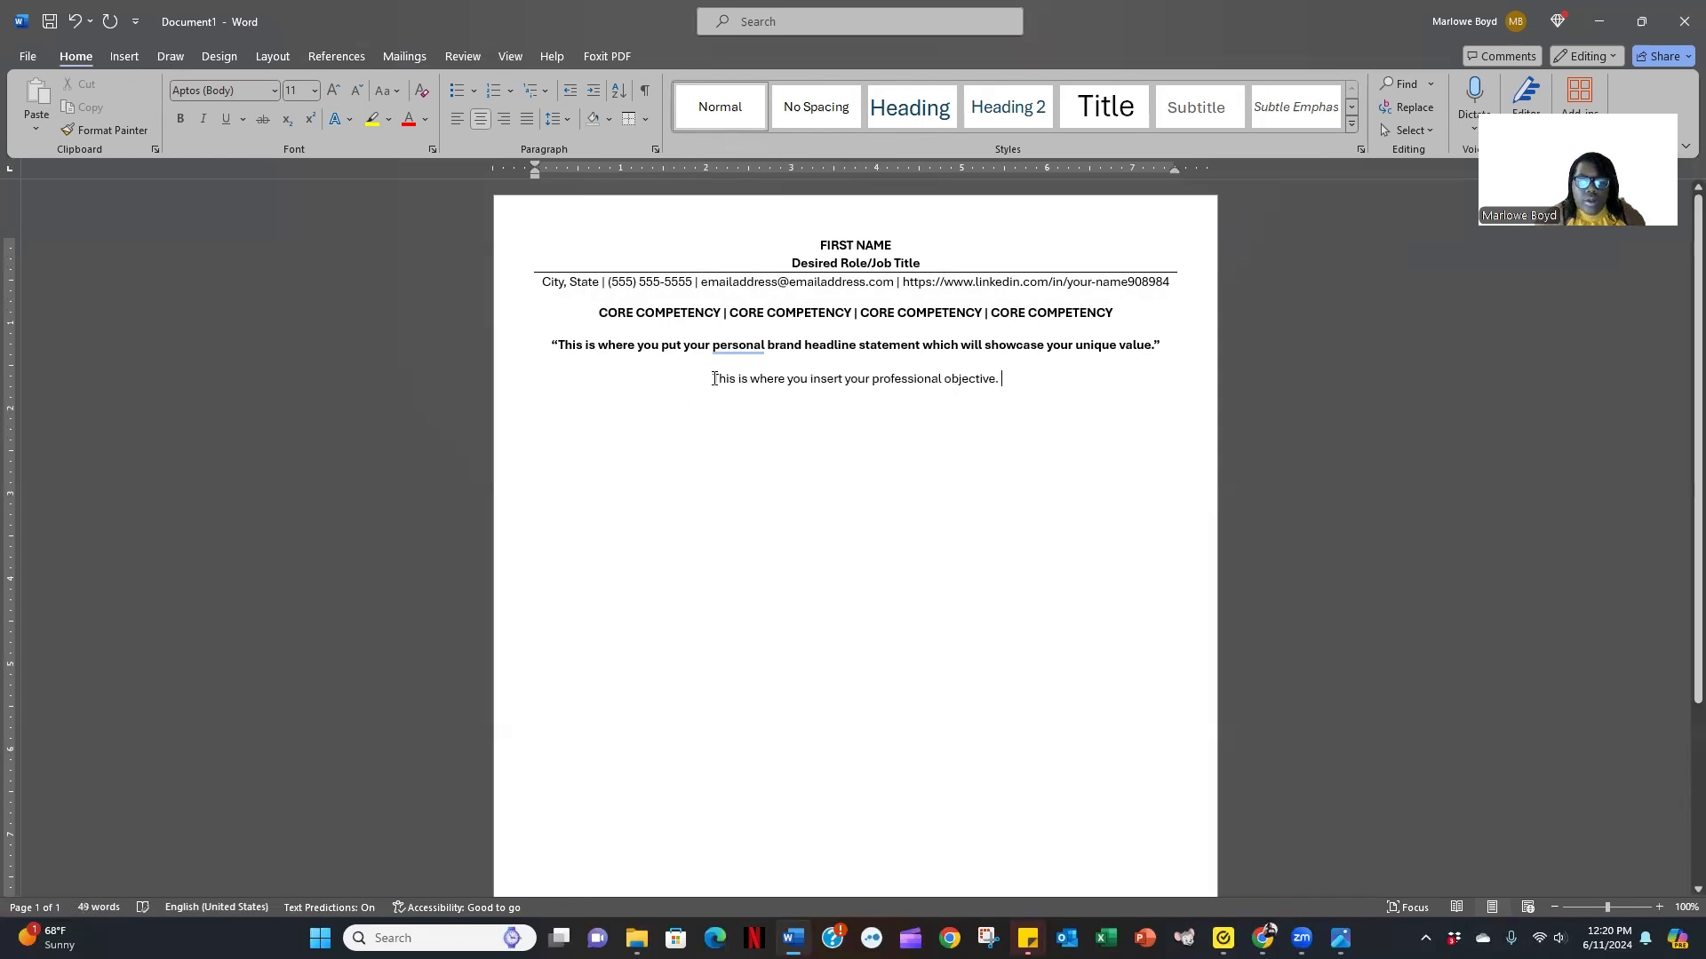
Copy the professional objective sentence and paste it six more times after itself to form a full placeholder paragraph.
drag(715, 379, 1002, 378)
key(ctrl+c)
click(1001, 379)
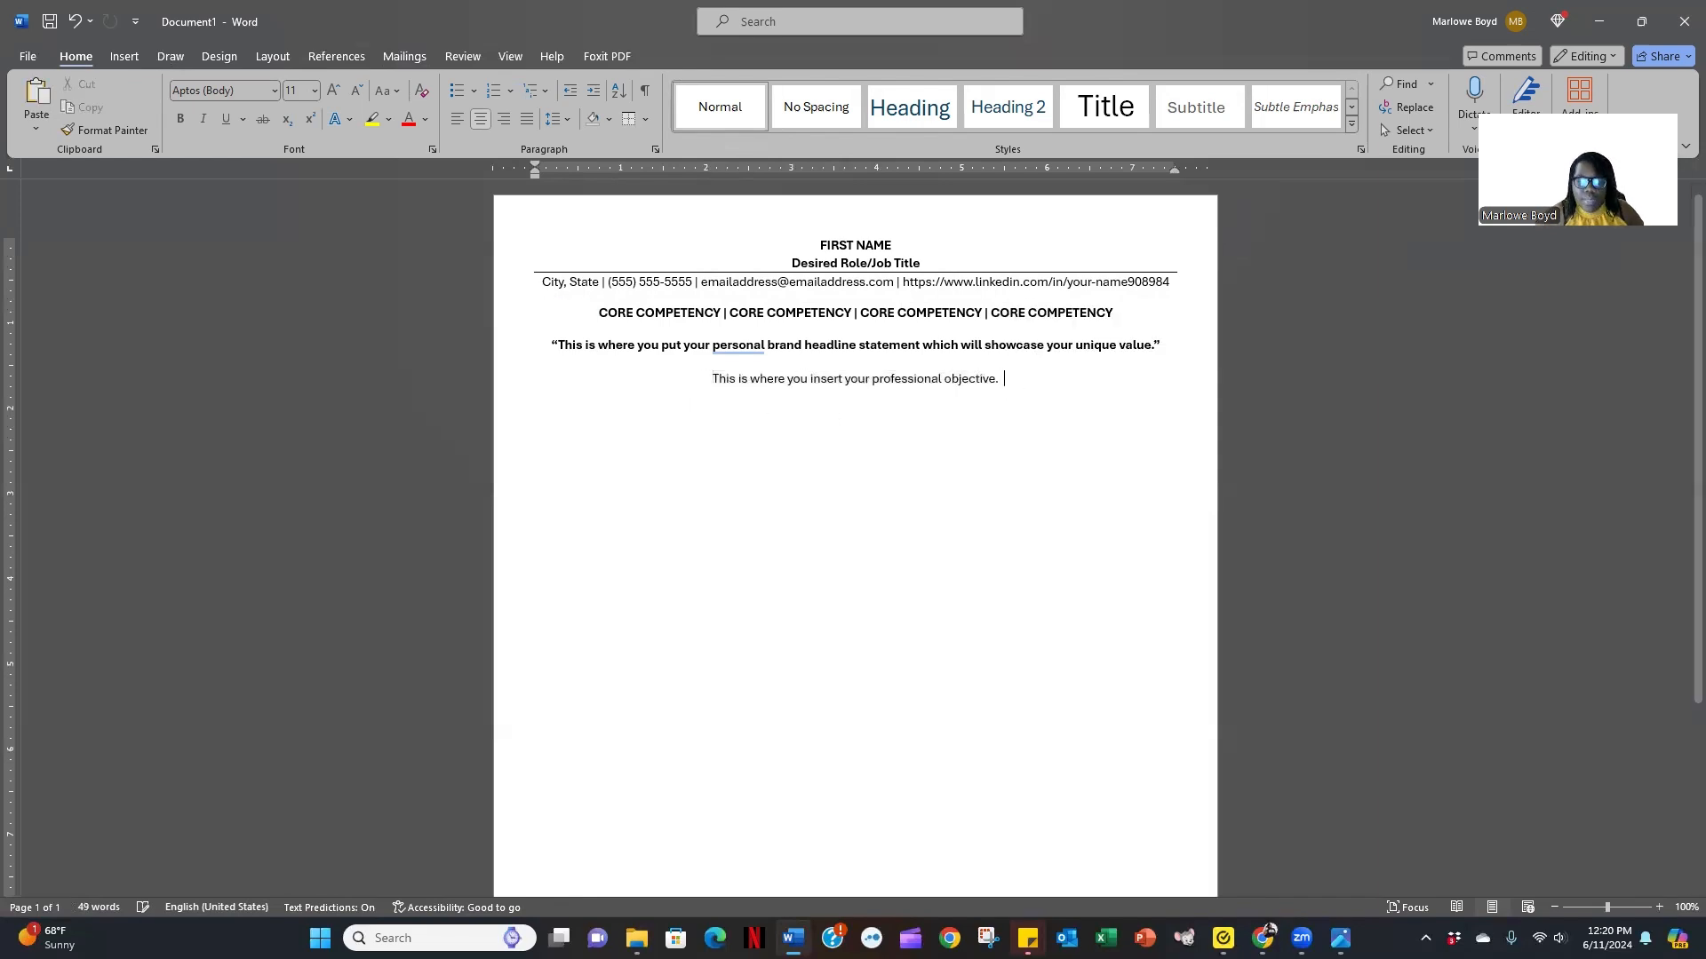
key(ctrl+v)
key(ctrl+v)
key(ctrl+v)
key(ctrl+v)
key(ctrl+v)
key(ctrl+v)
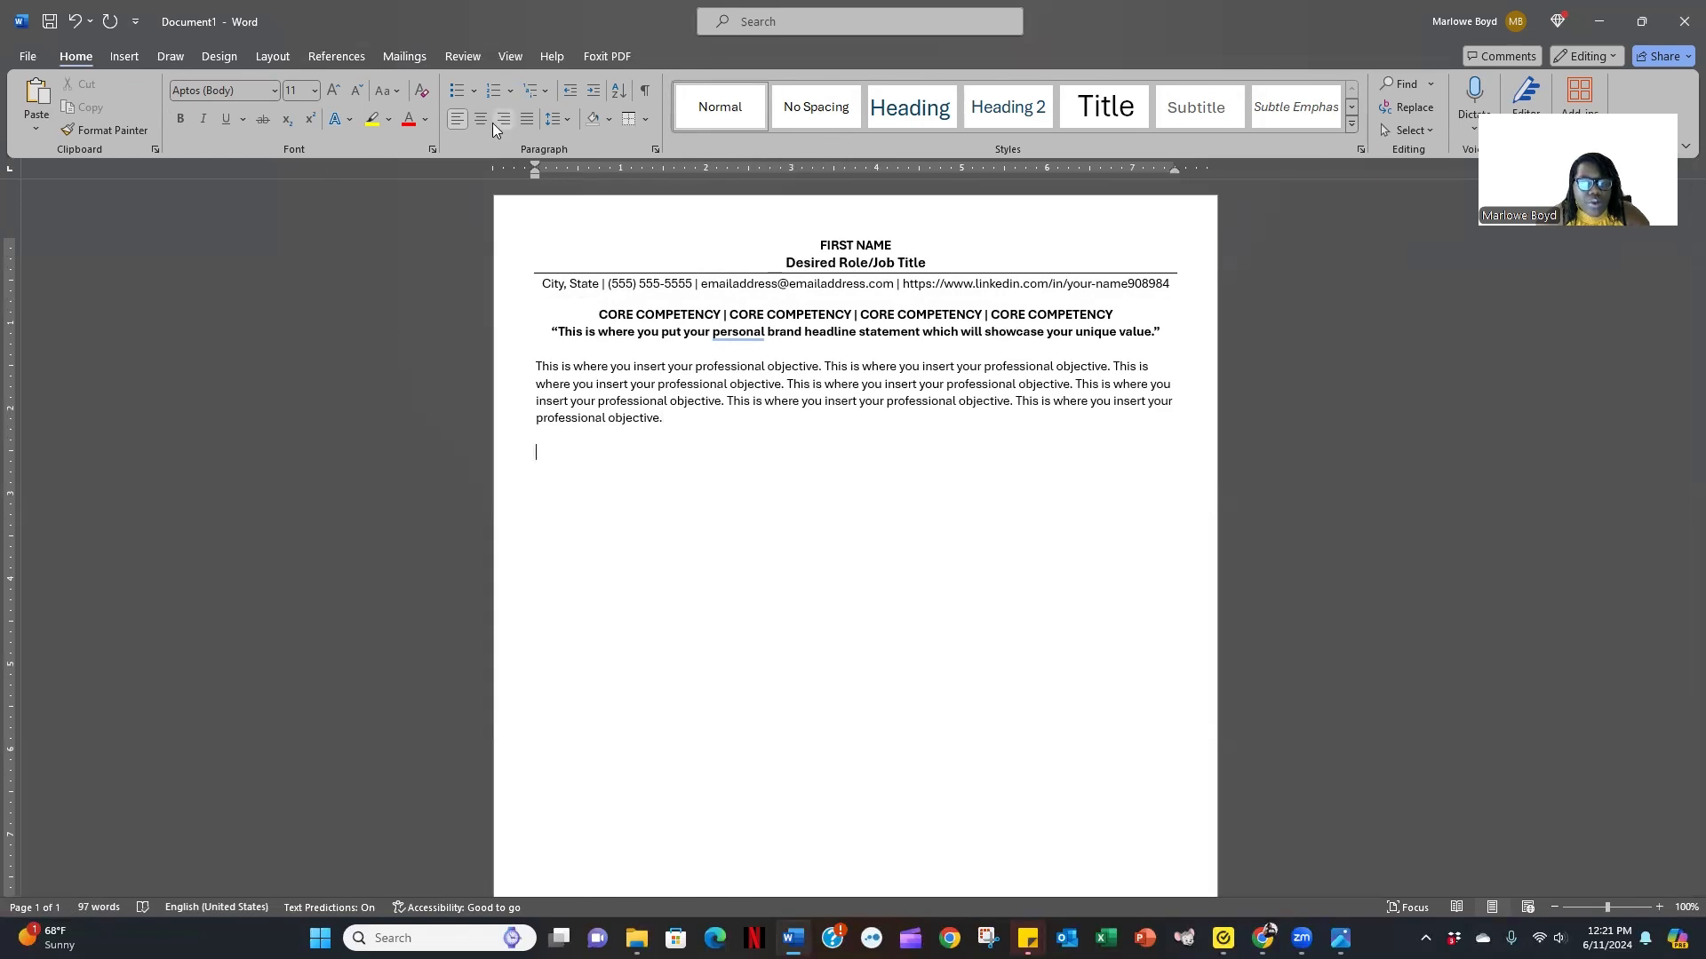
Below the objective paragraph, add a centred “Areas of Expertise:” heading followed by a line reading “Skill (keyword) • Skill (keyword) •”.
key(ctrl+e)
text(Areas of)
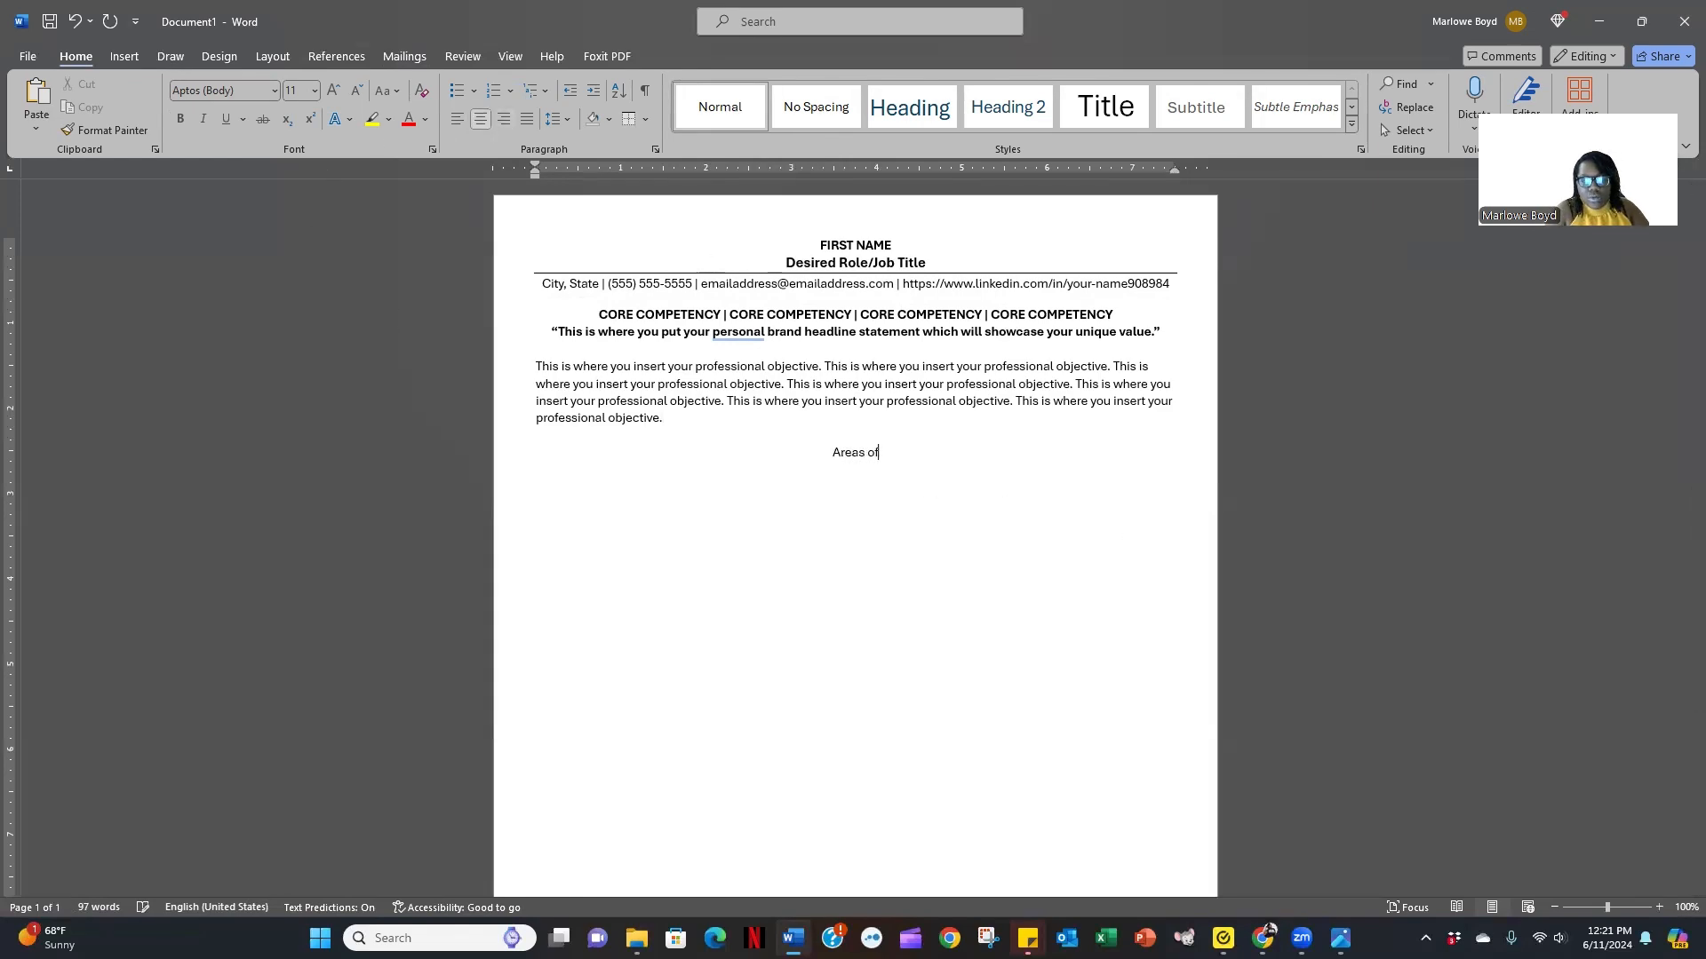
text( Expertise: )
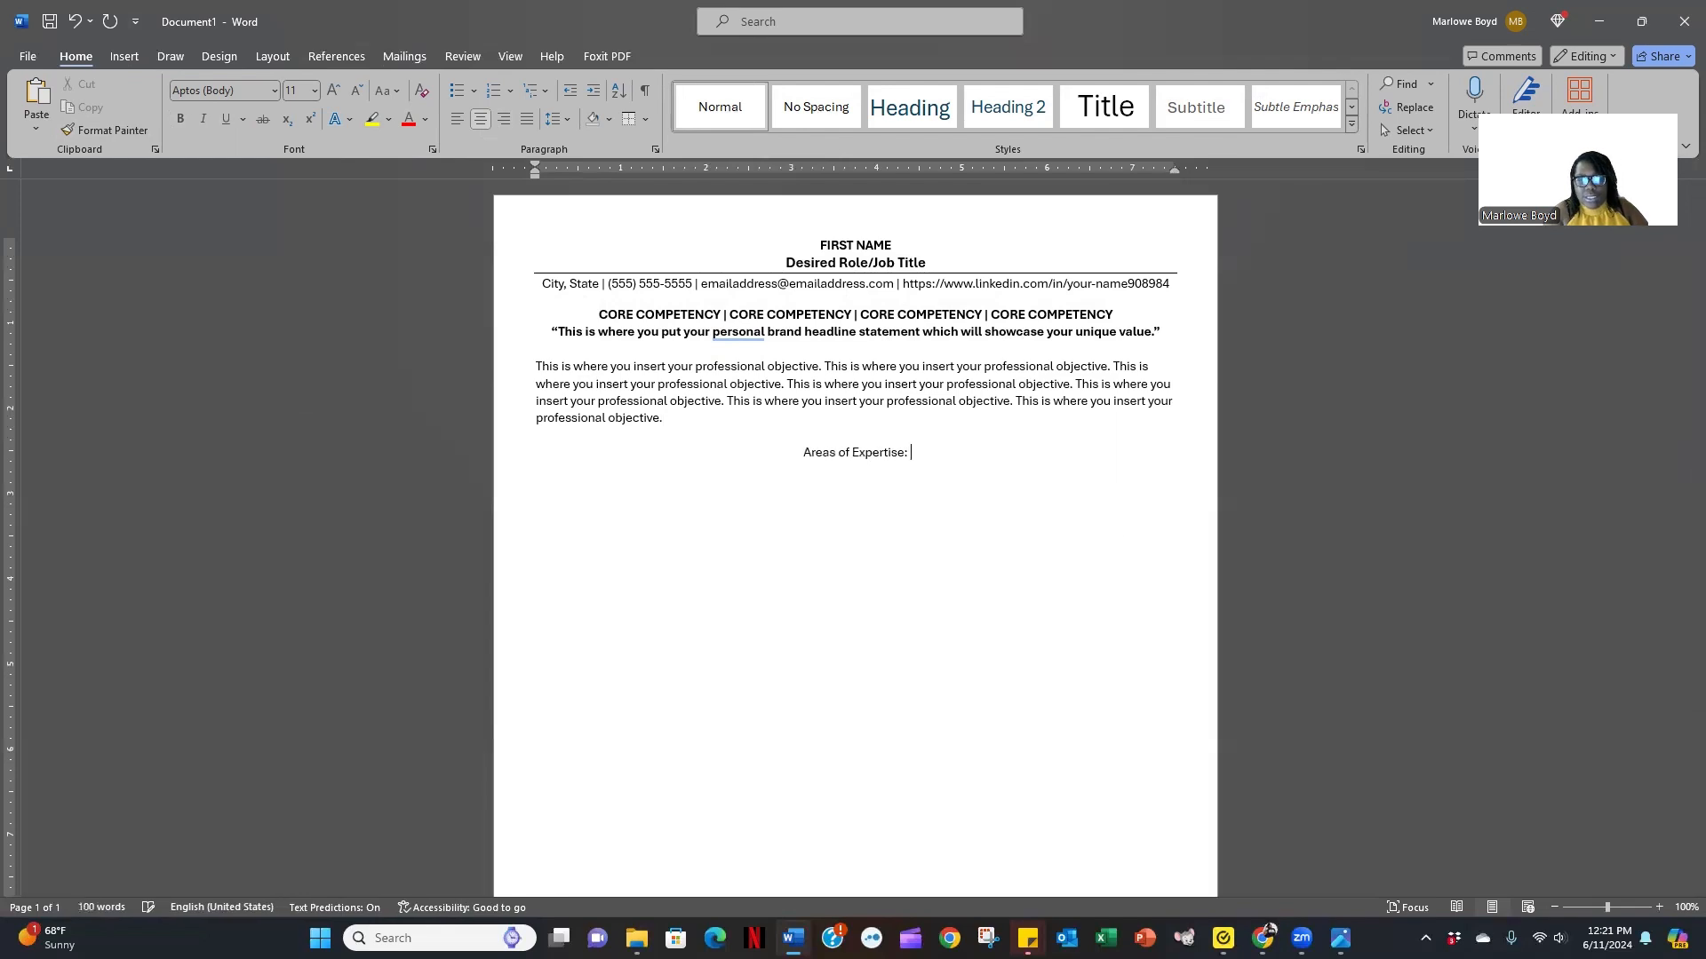
text(Skill (keyword))
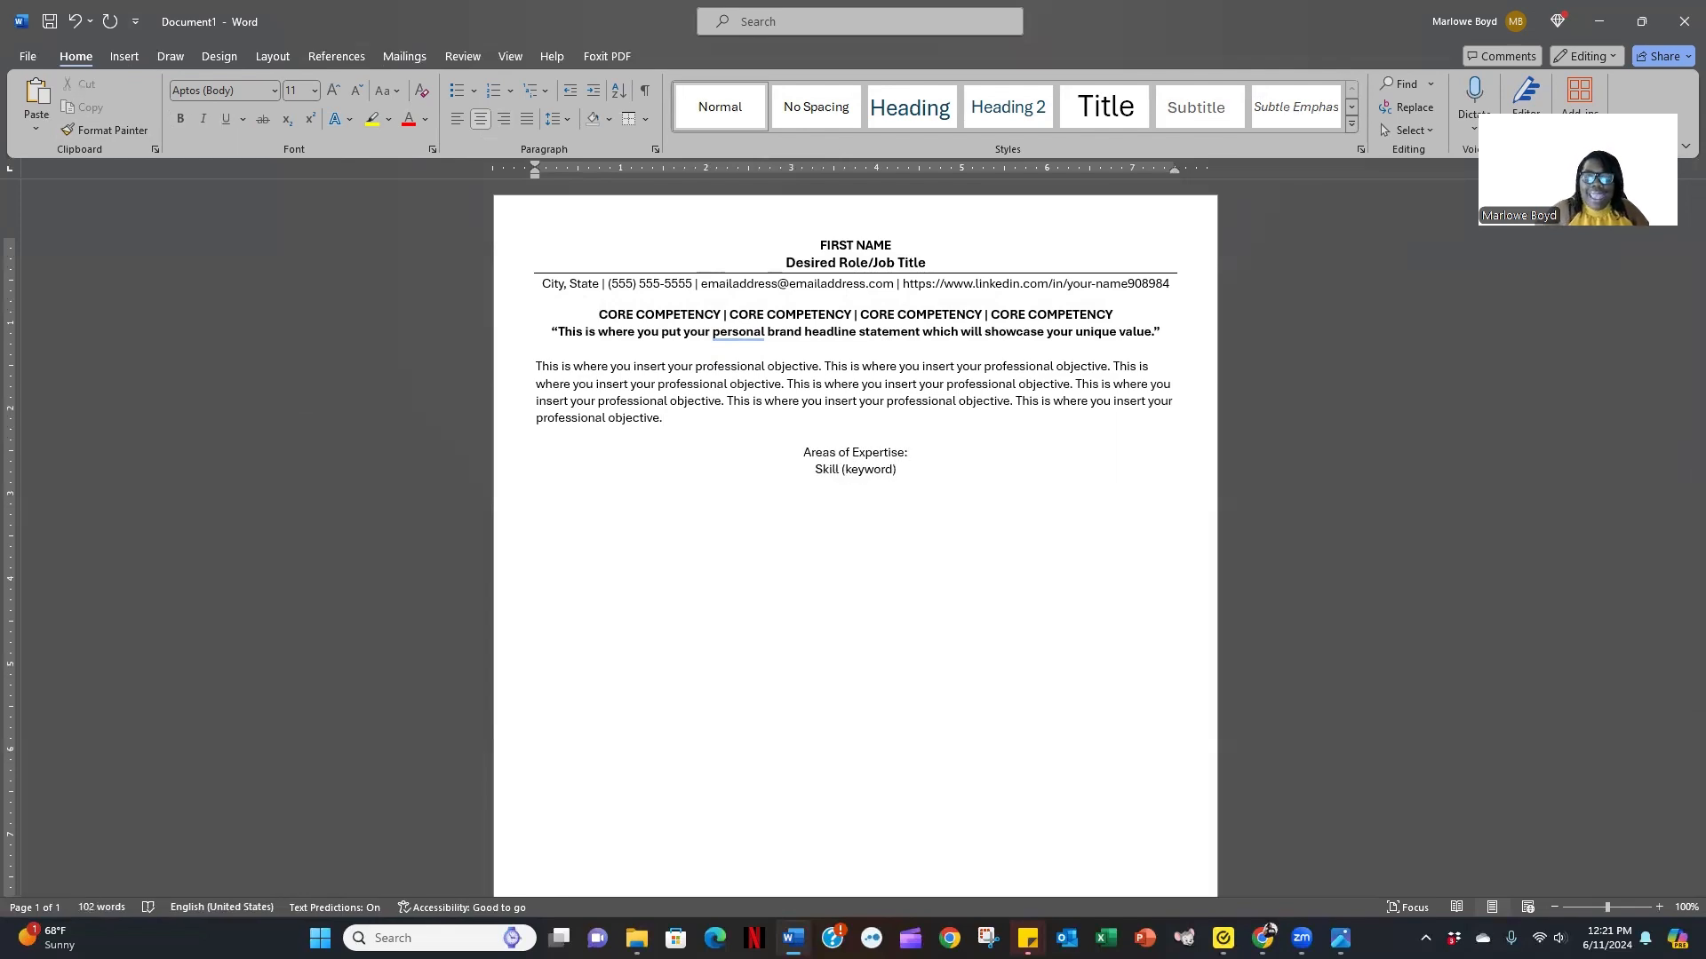
text( • Skill (keyword) •)
Paste further copies of “Skill (keyword) •” after the existing entries until the Areas of Expertise list runs onto a fourth line.
key(ctrl+v)
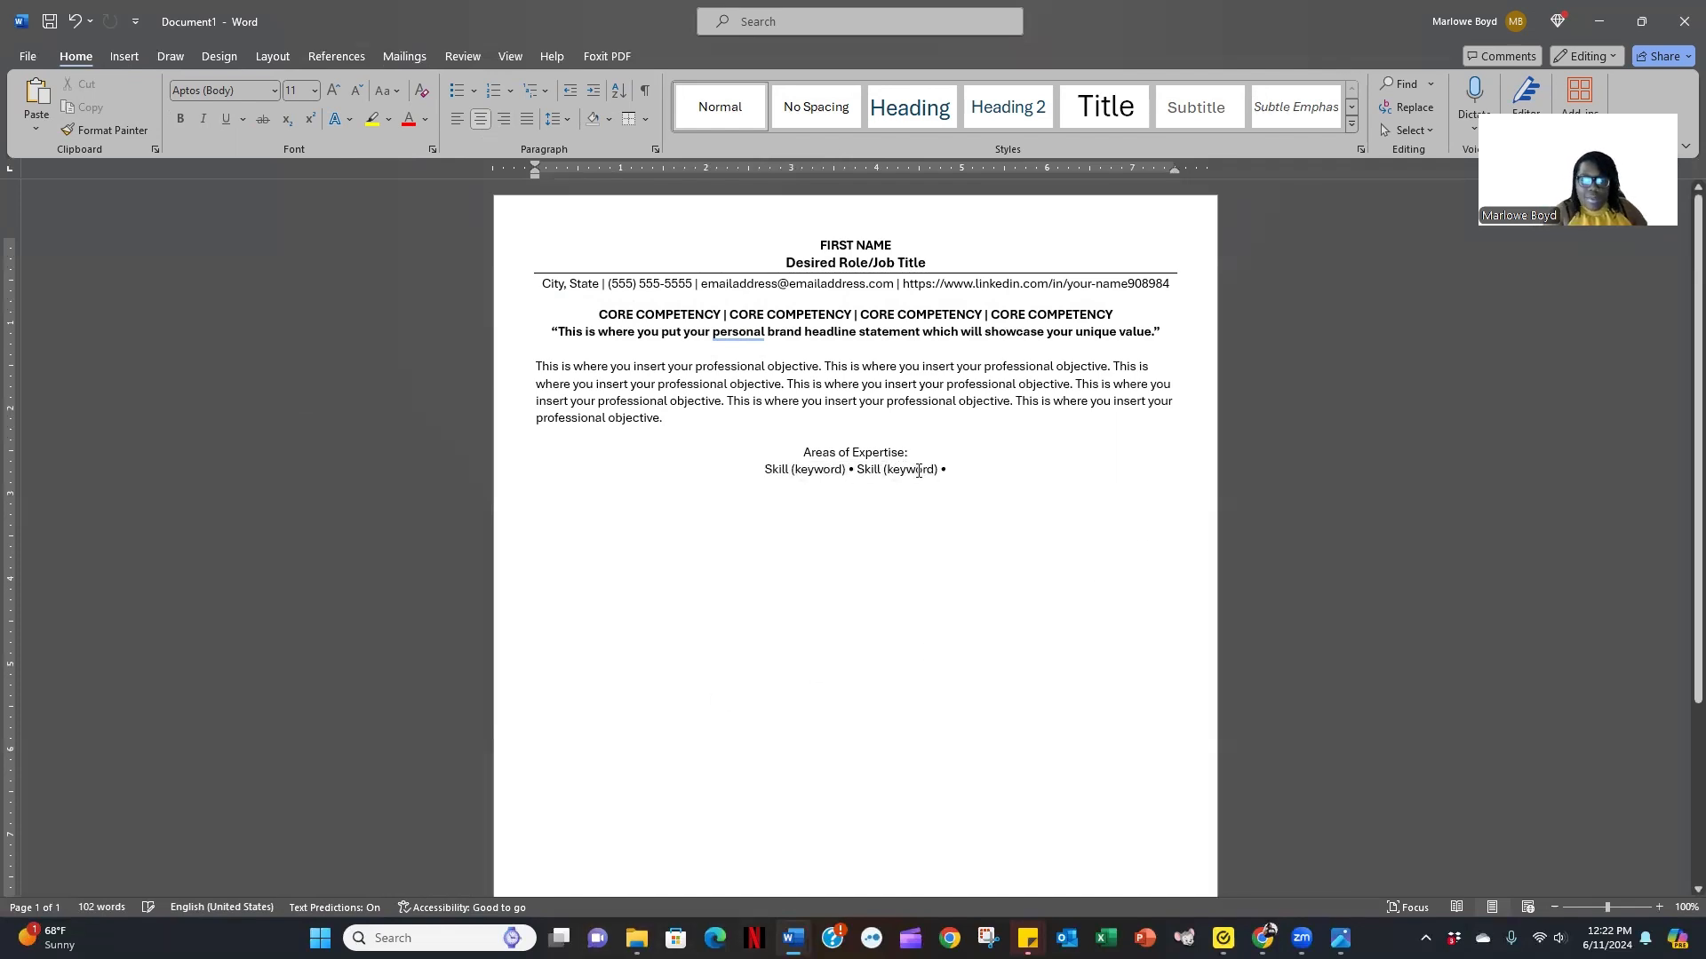
key(ctrl+v)
key(ctrl+v)
key(ctrl+v)
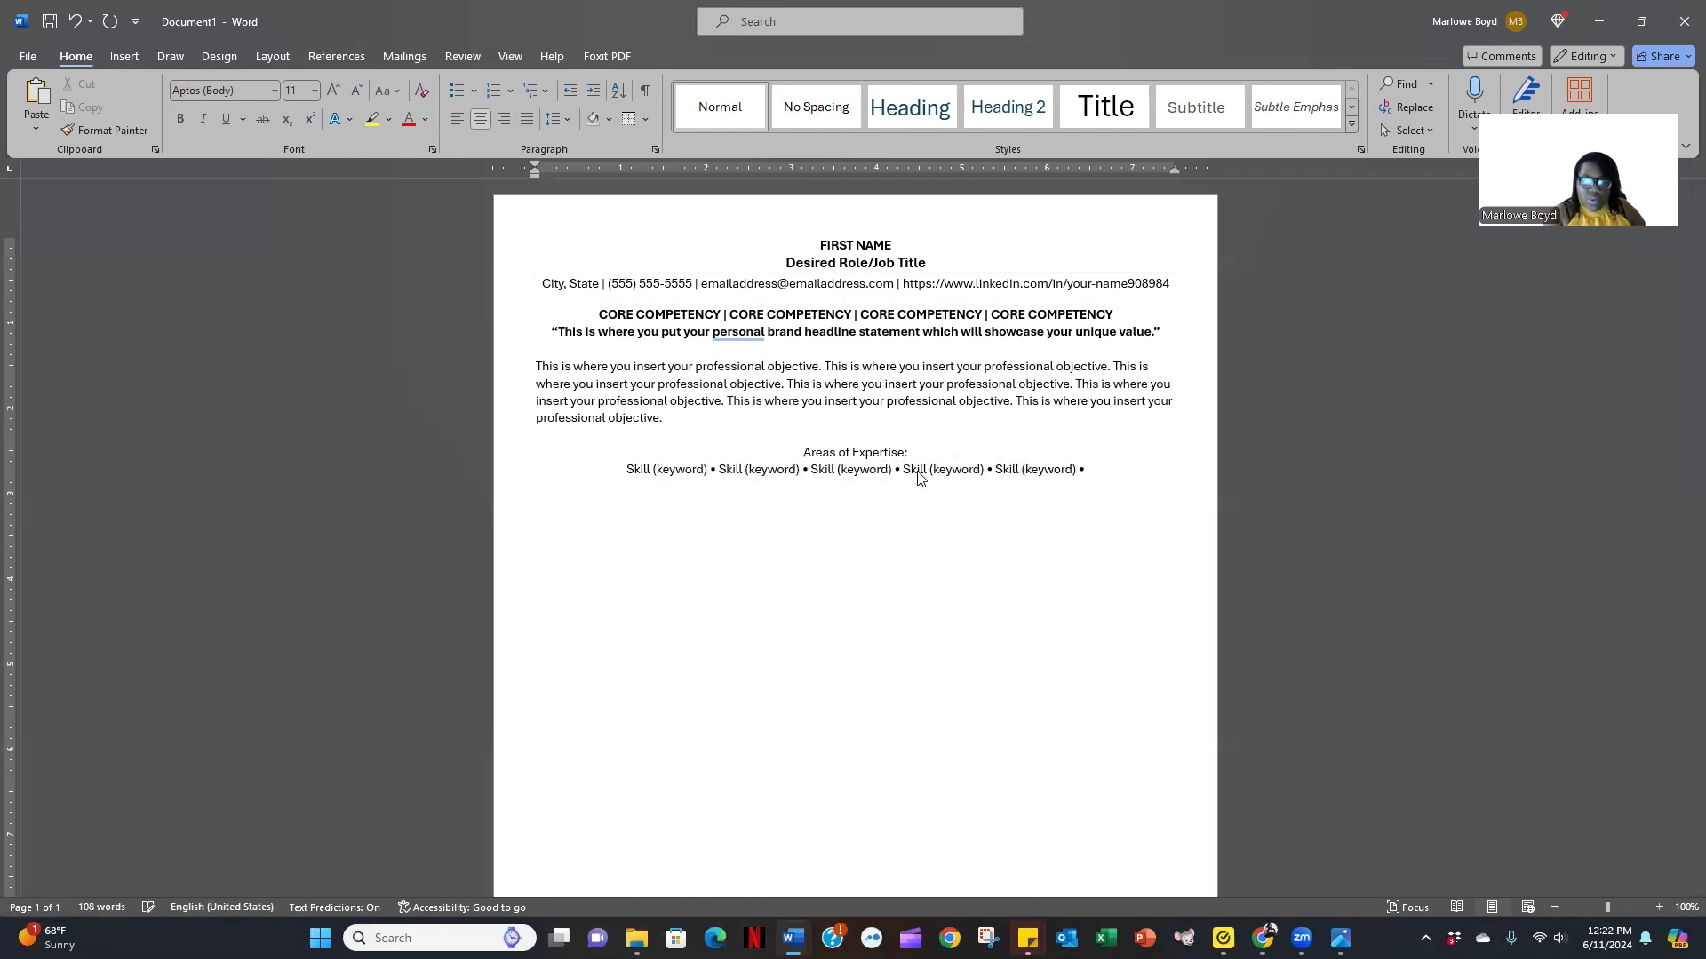
key(ctrl+v)
key(ctrl+v)
key(ctrl+v)
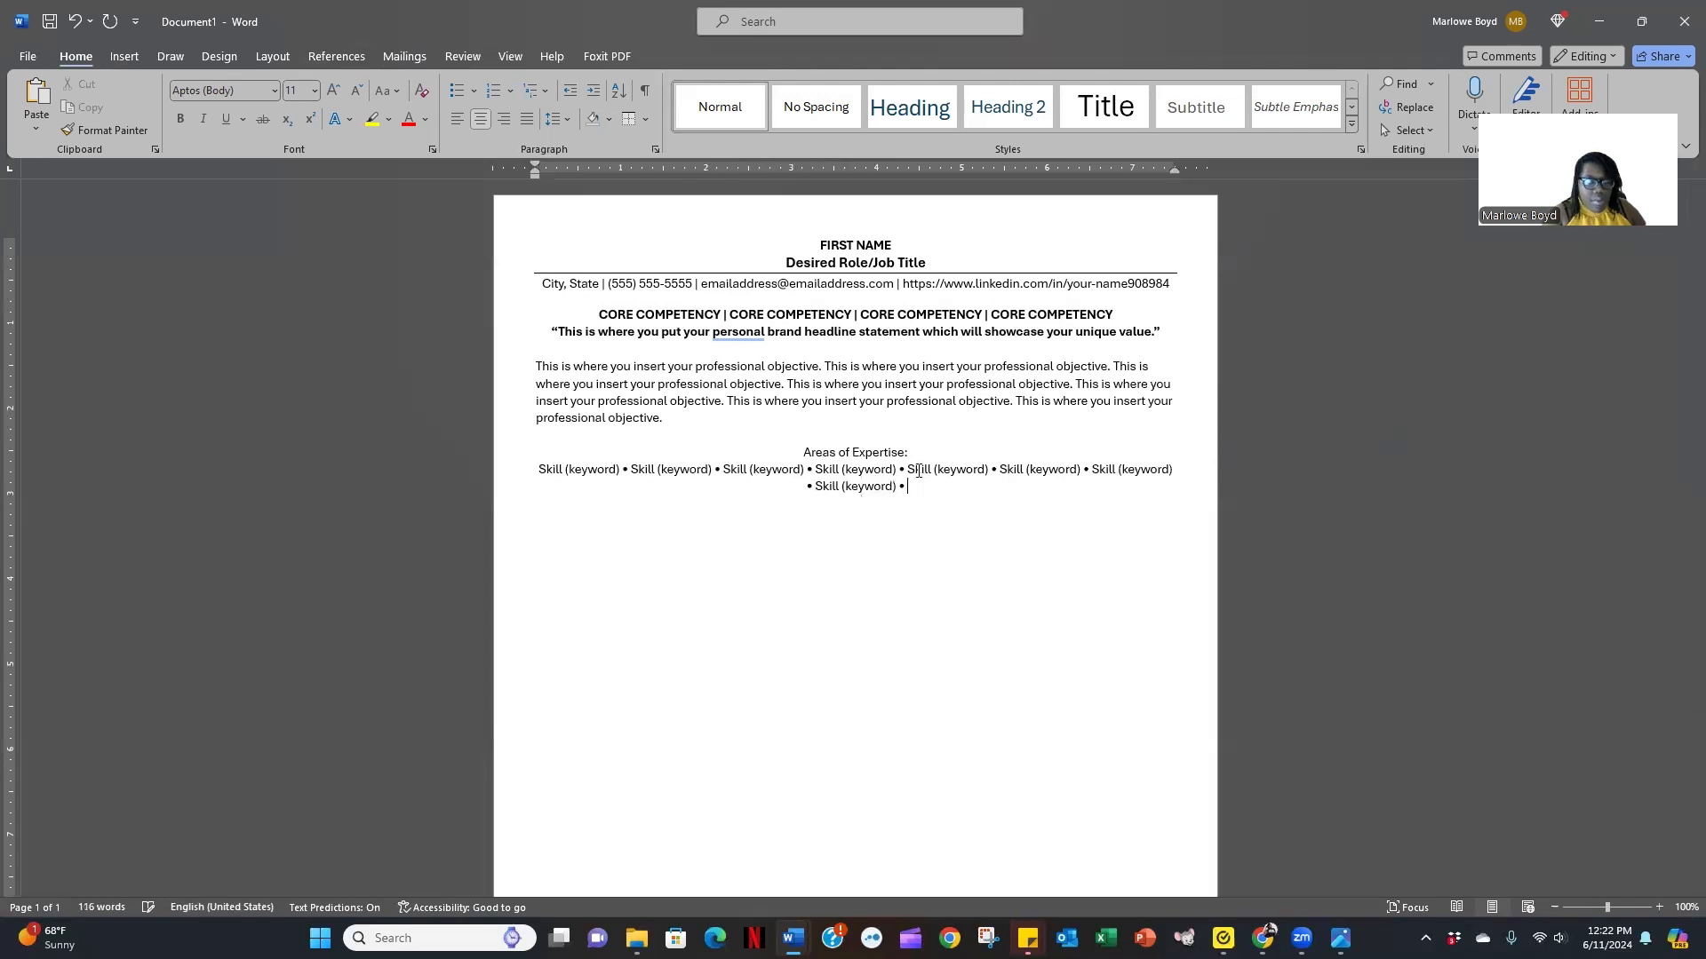
key(ctrl+v)
key(ctrl+v)
key(ctrl+v)
key(ctrl+v)
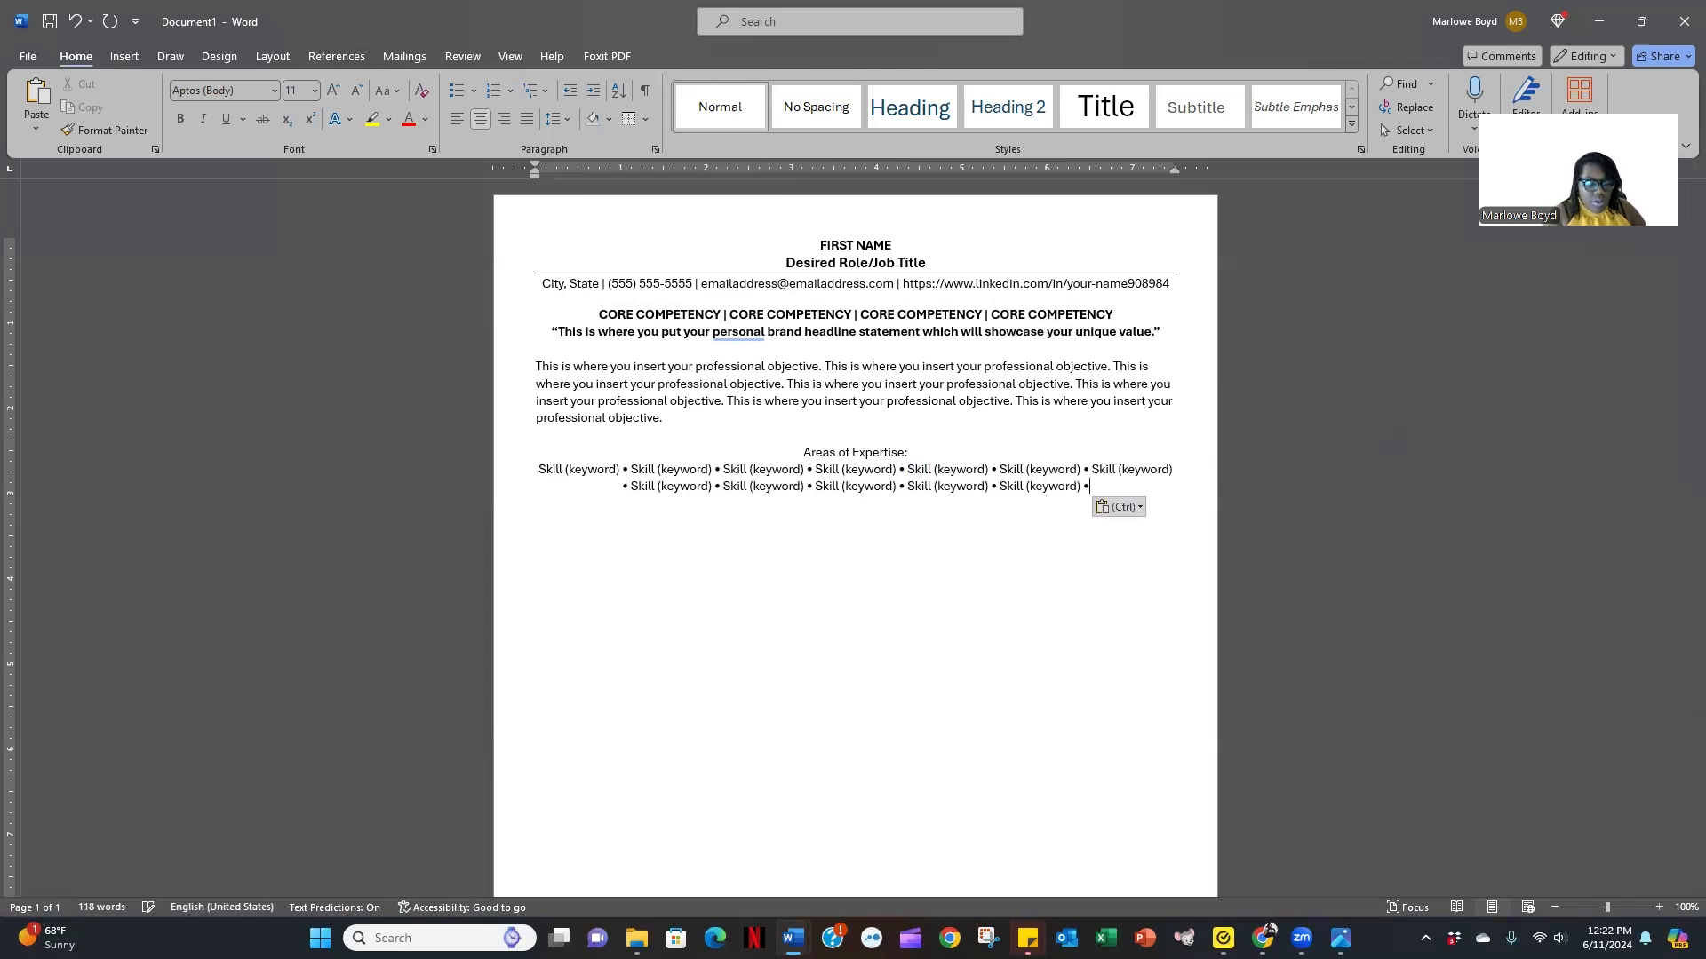
key(ctrl+v)
key(ctrl+v)
key(ctrl+v)
key(ctrl+v)
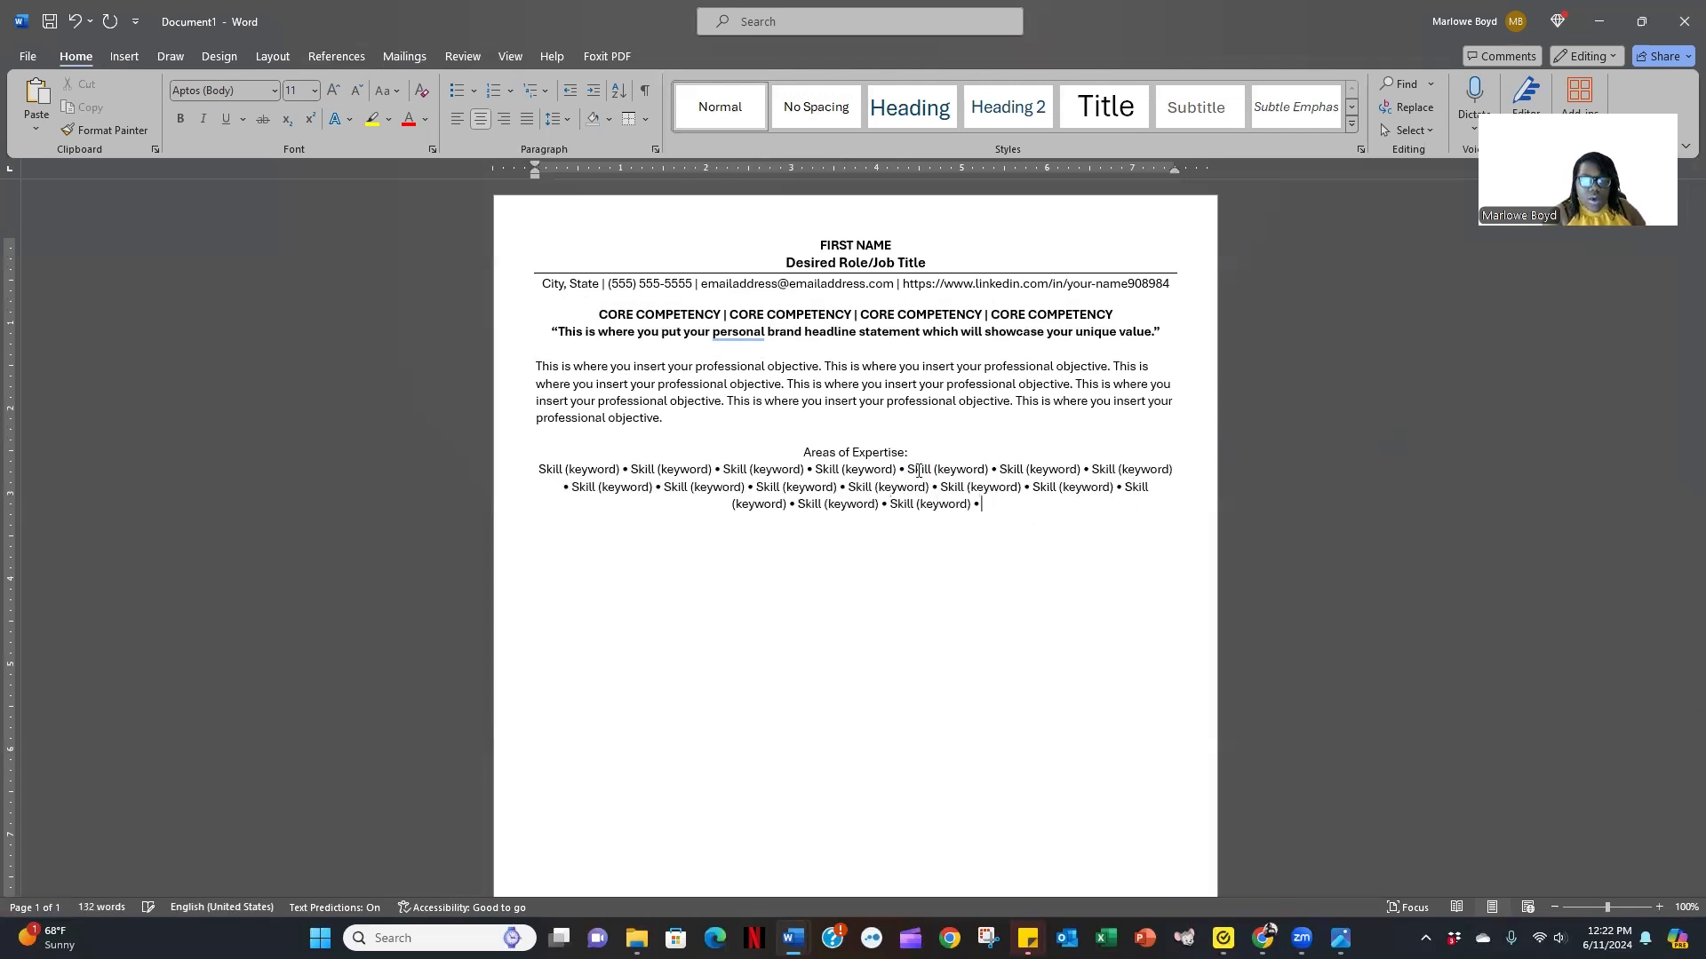
key(ctrl+v)
key(ctrl+v)
key(ctrl+v)
text(v)
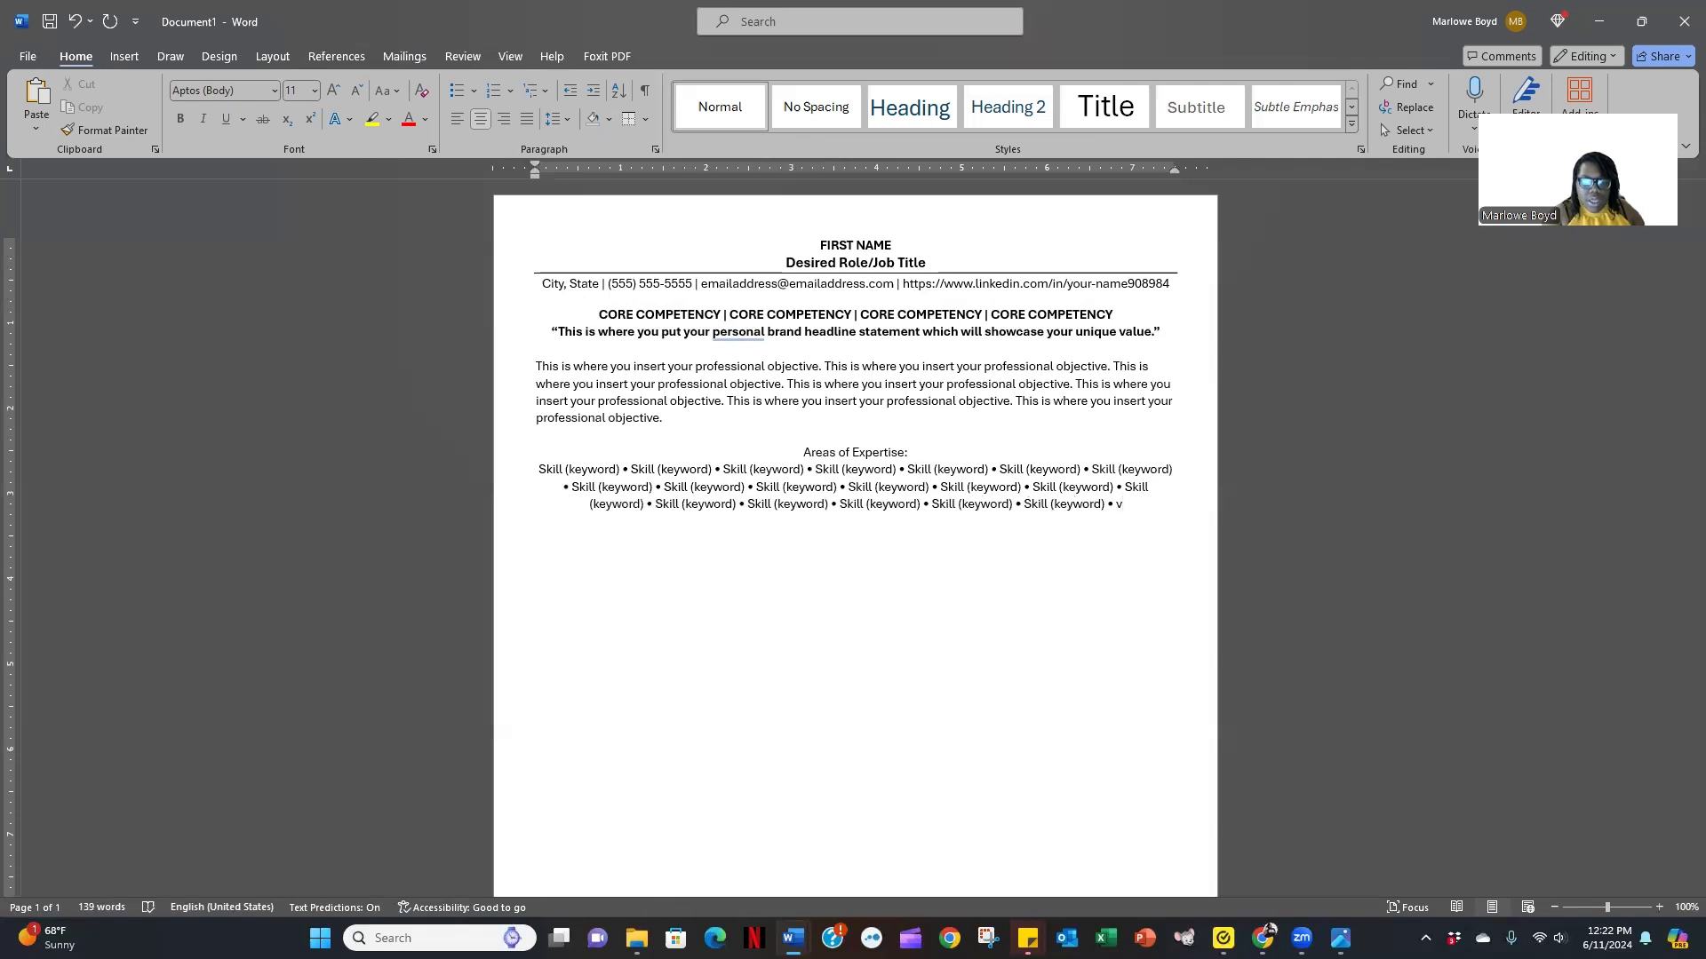
key(BackSpace)
key(ctrl+v)
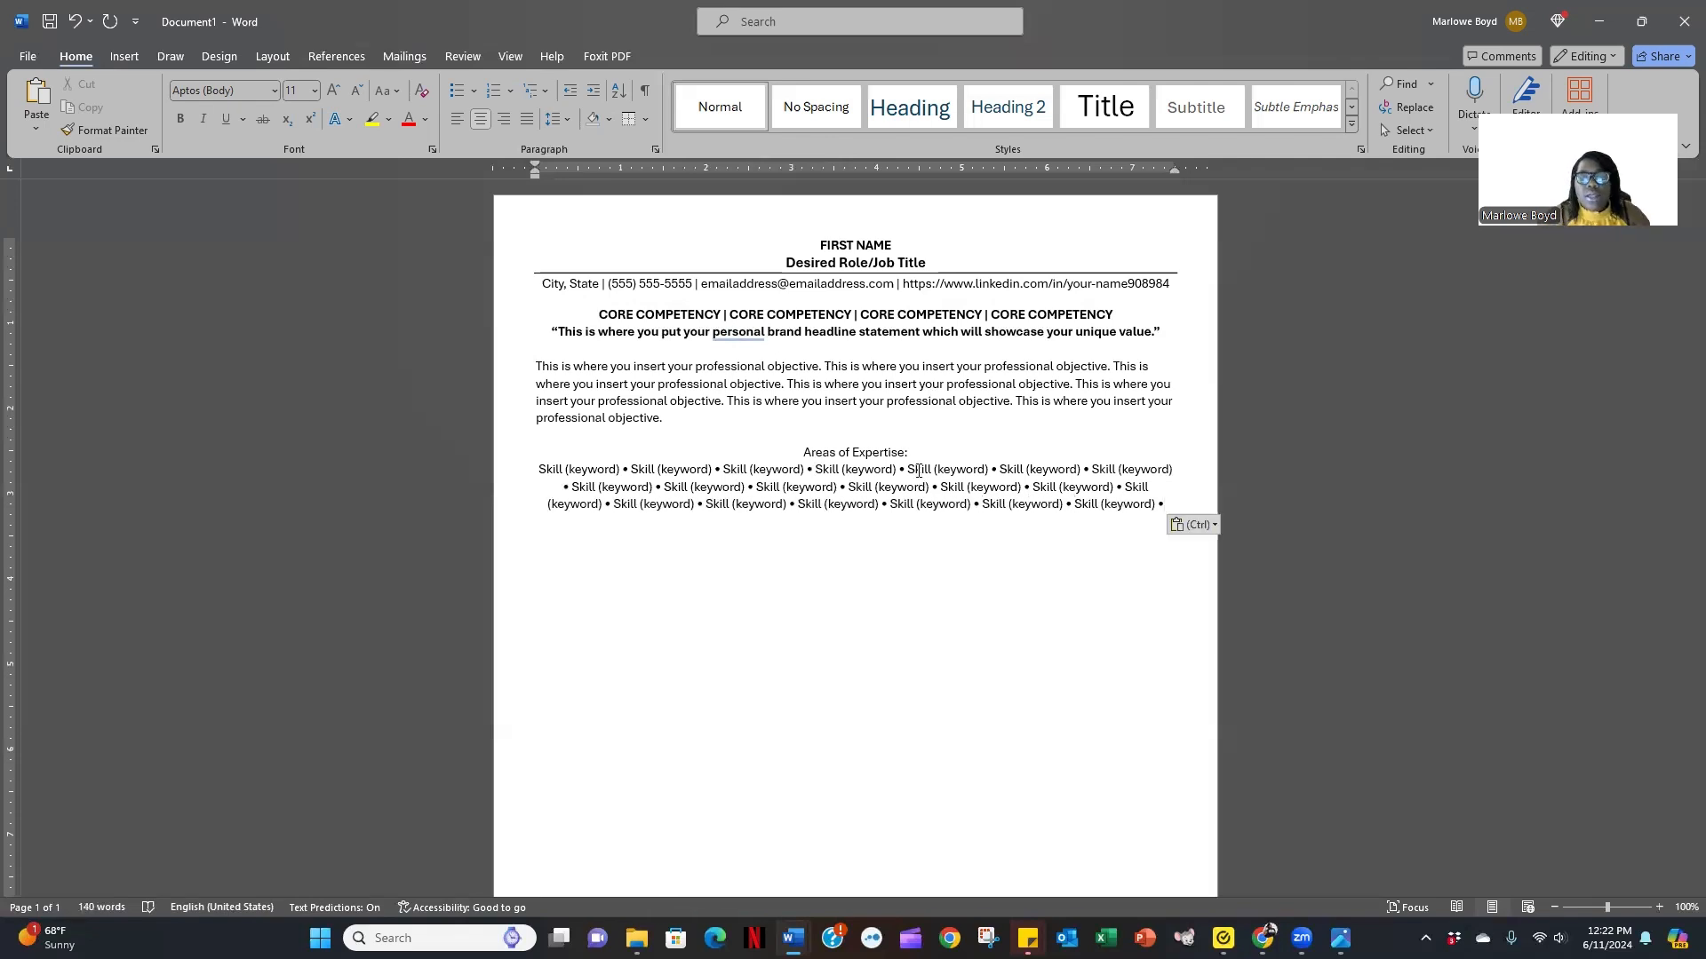
key(ctrl+v)
key(ctrl+v)
key(ctrl+v)
key(ctrl+v)
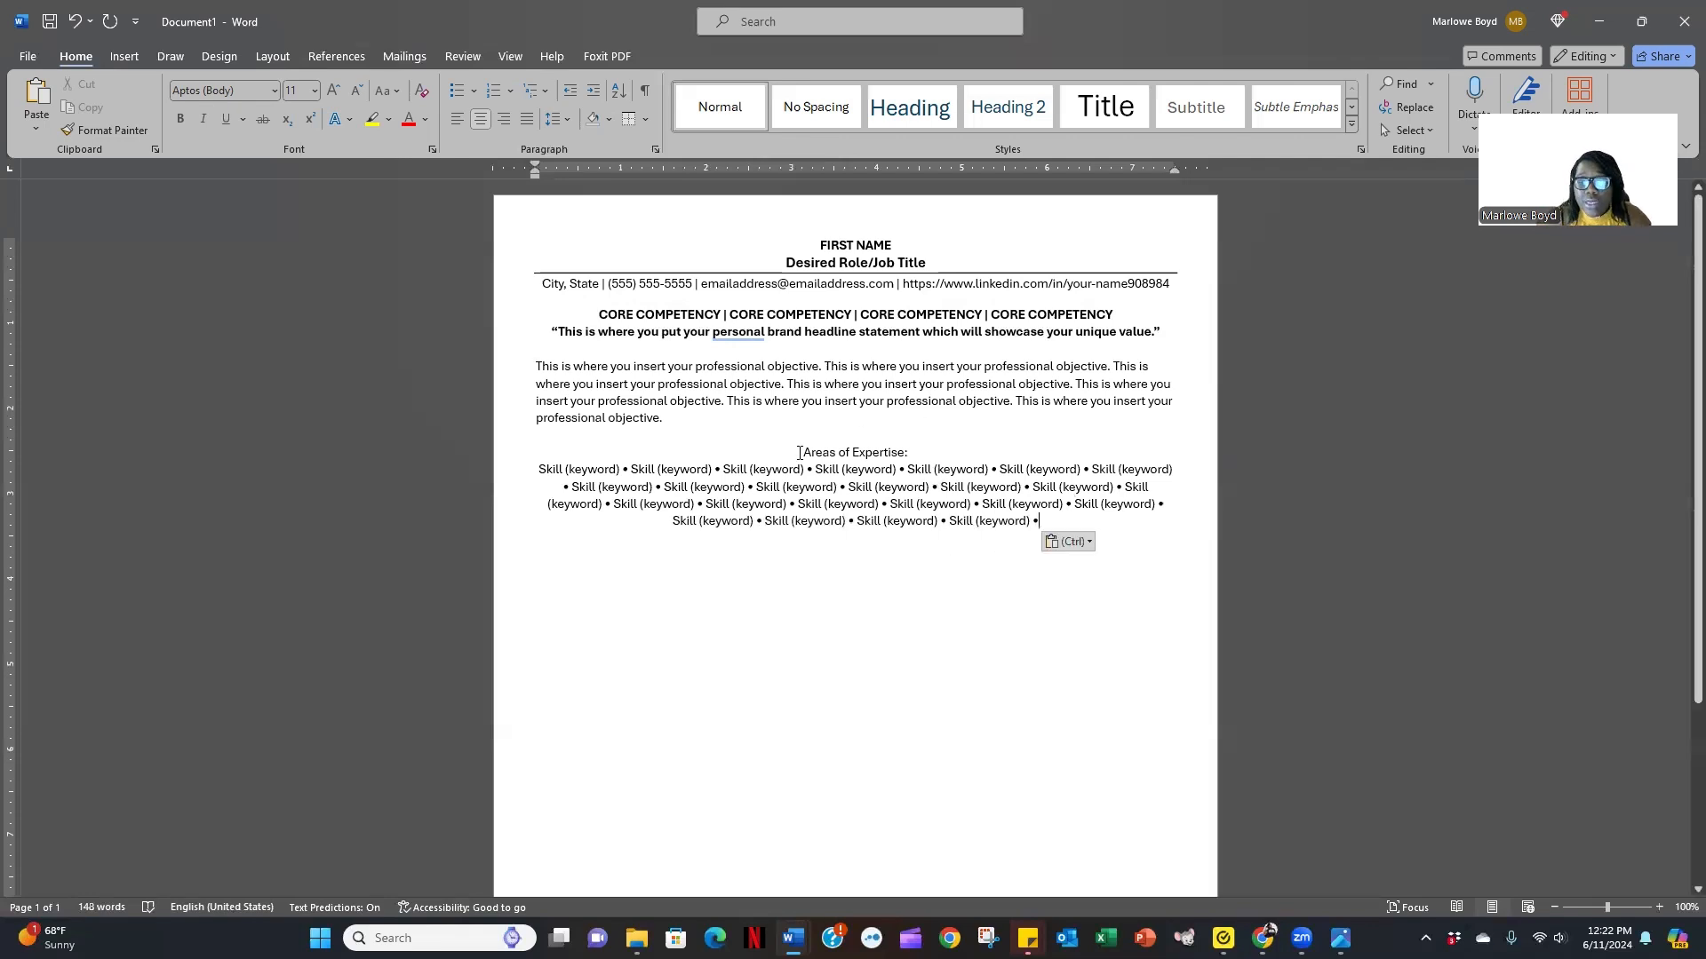
Make the “Areas of Expertise:” heading bold.
drag(852, 454, 922, 449)
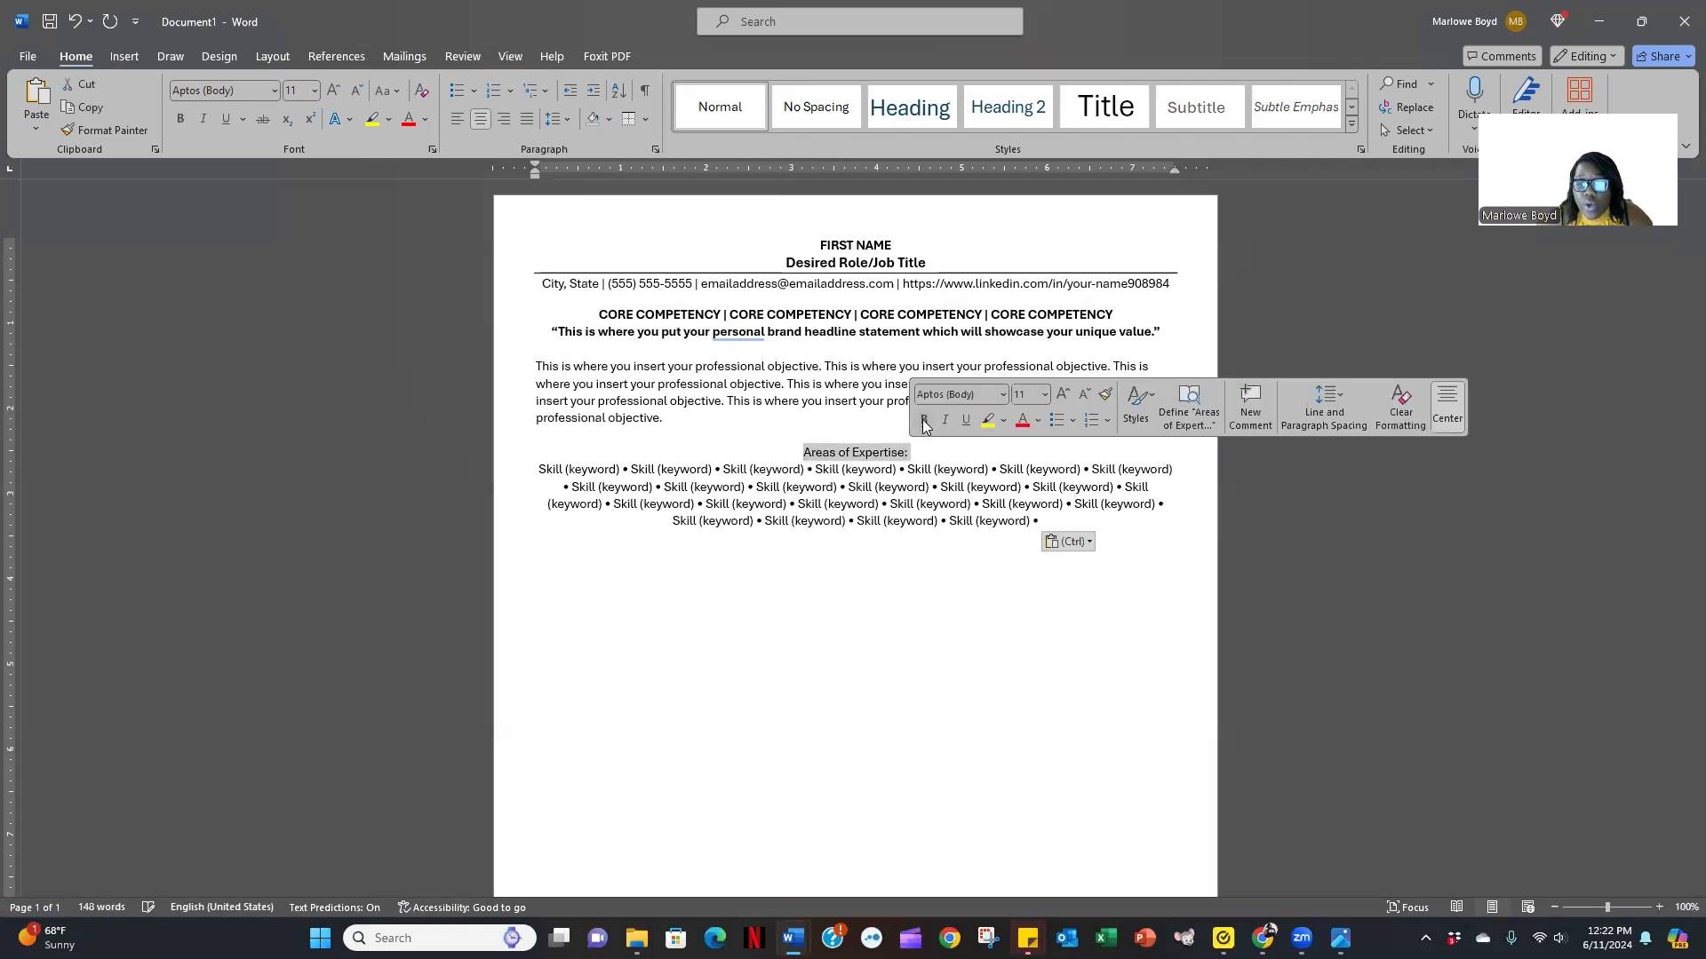
key(ctrl+b)
click(897, 486)
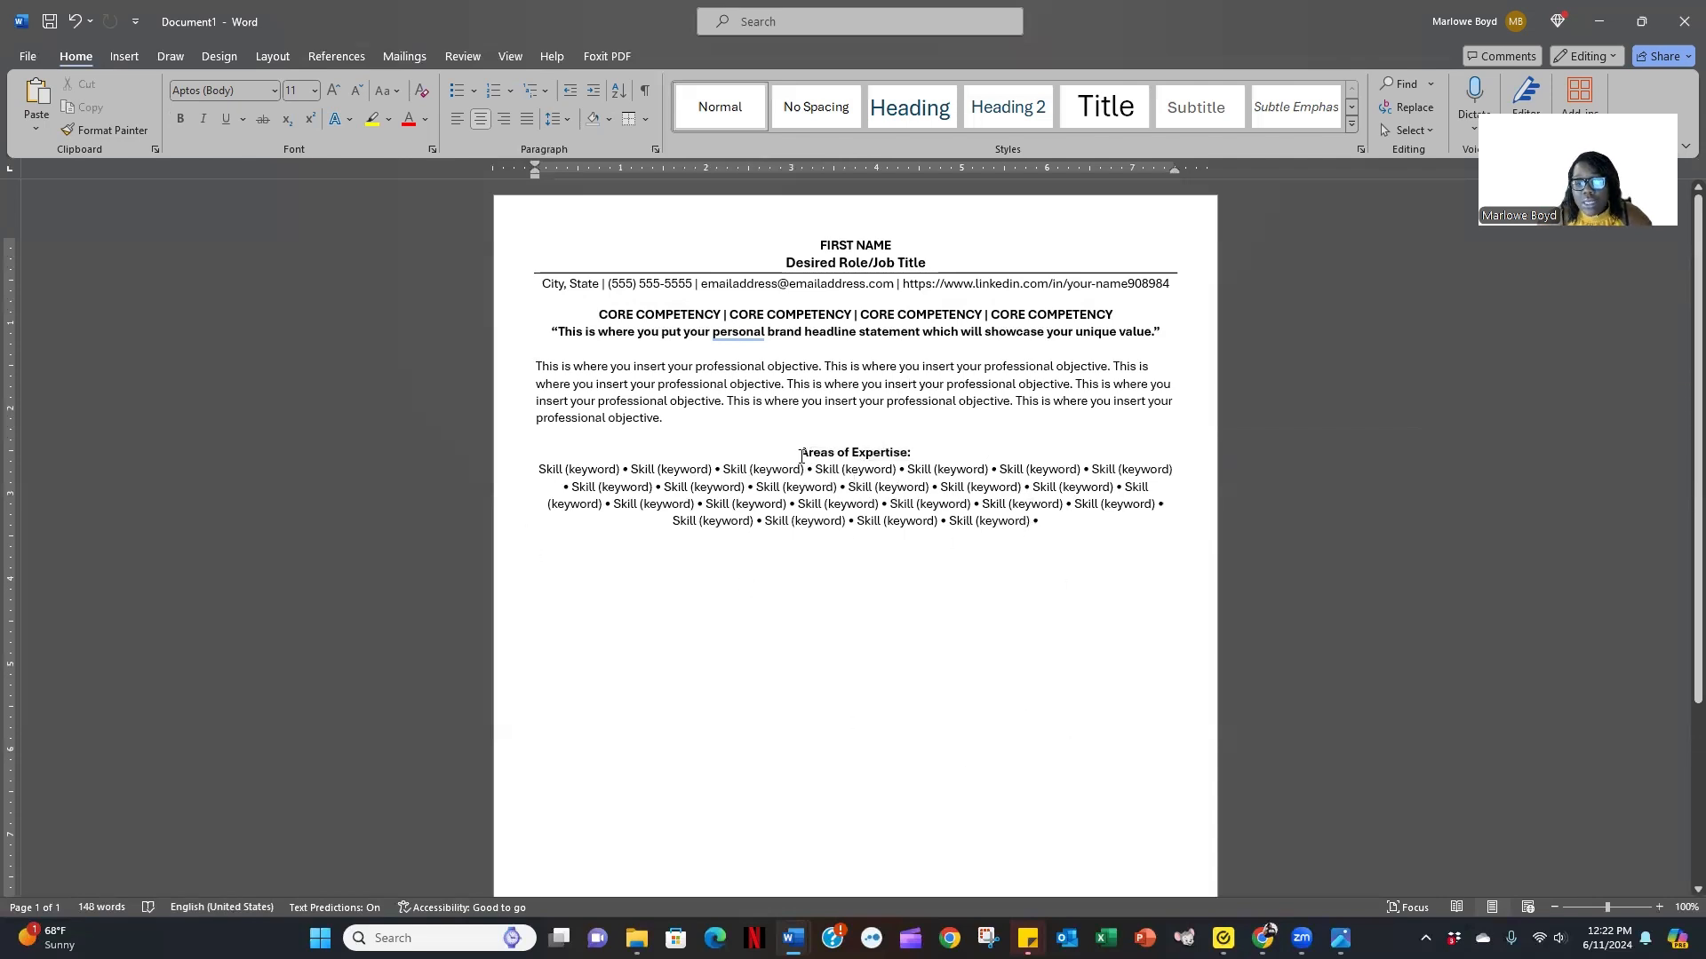
Add a top and a bottom border around the Areas of Expertise heading and its keyword lines.
drag(803, 456, 1044, 524)
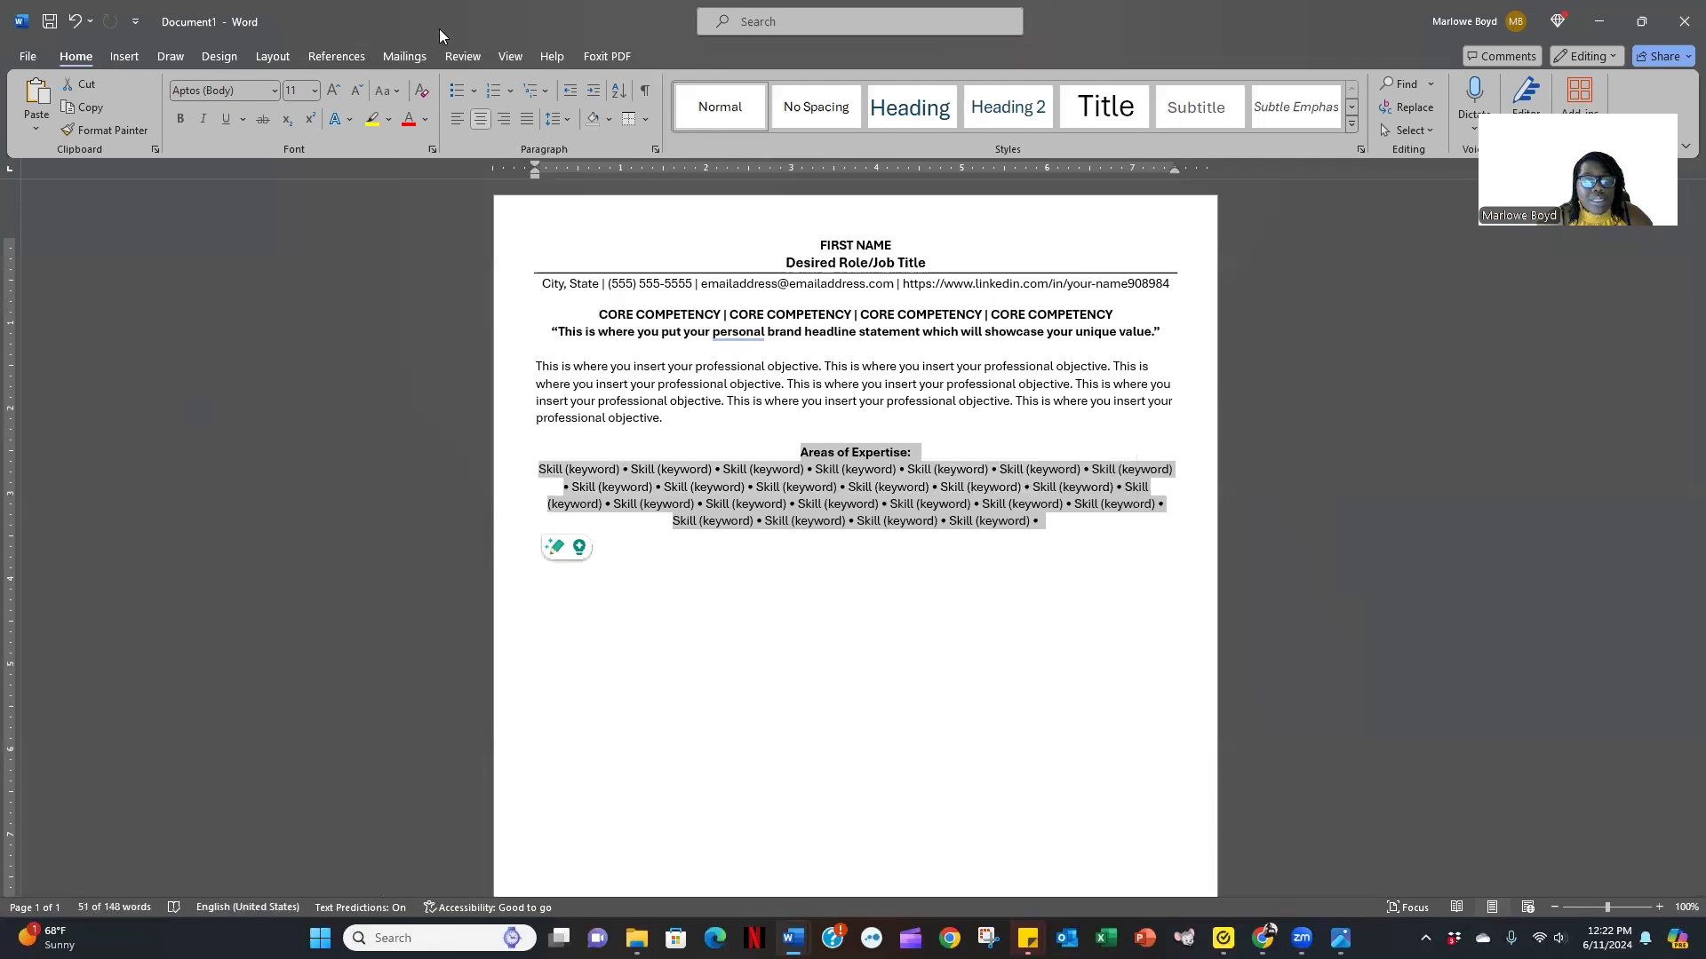
click(284, 60)
click(71, 57)
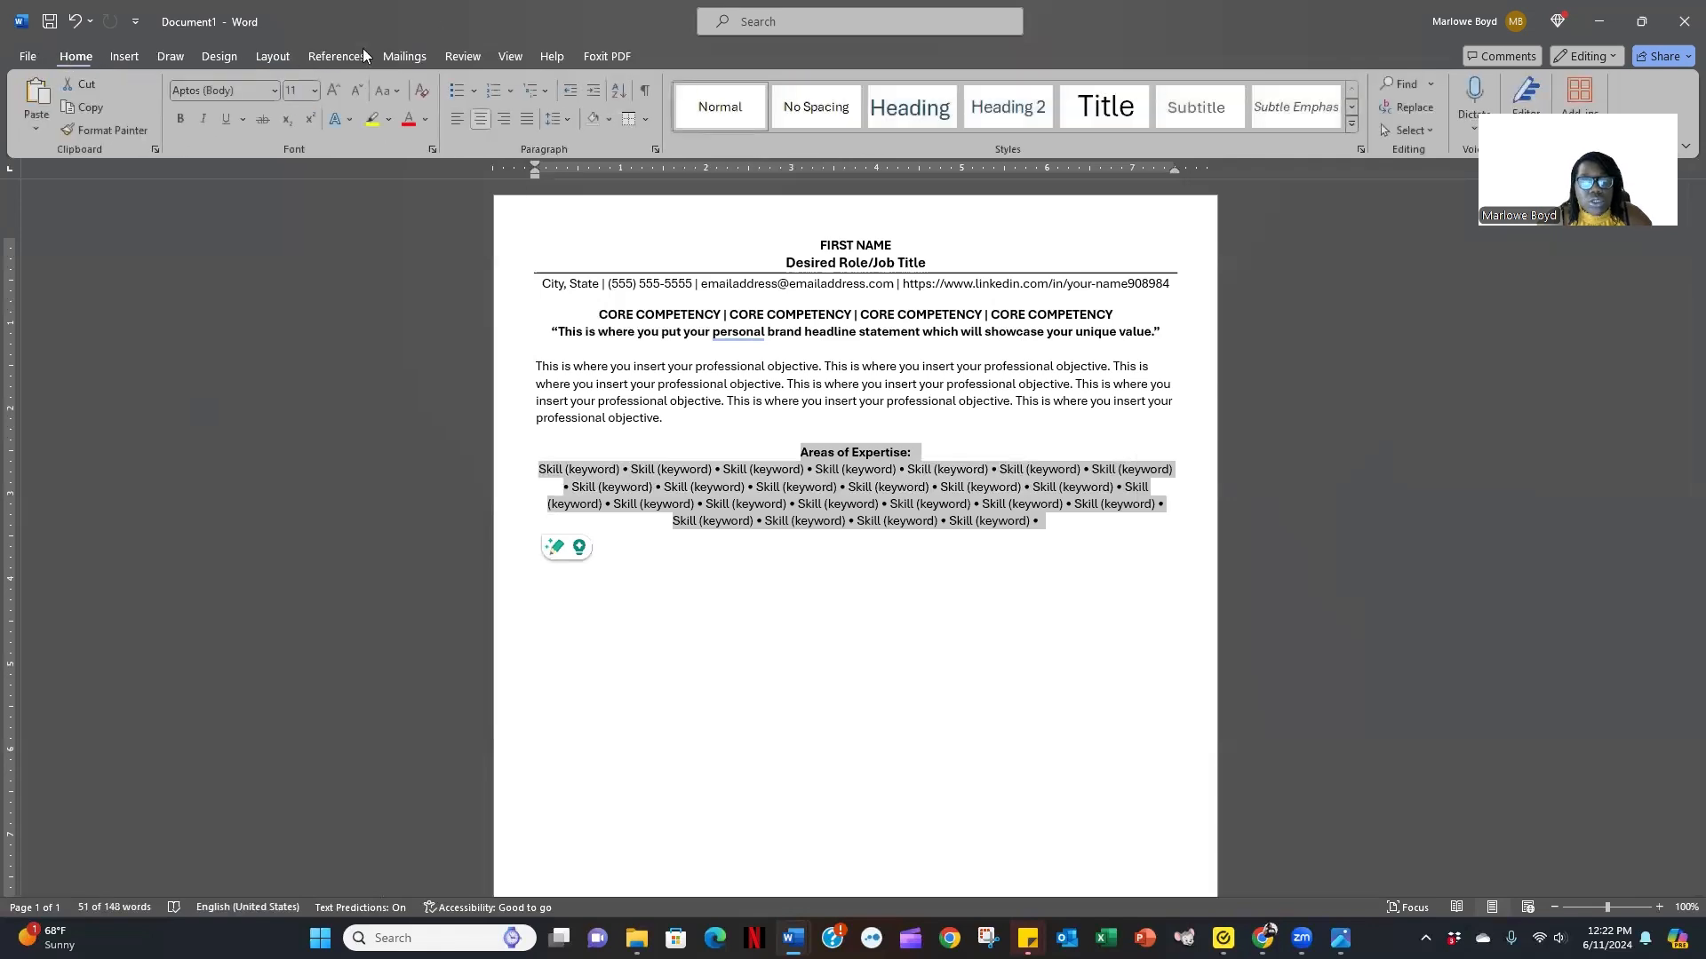
click(645, 120)
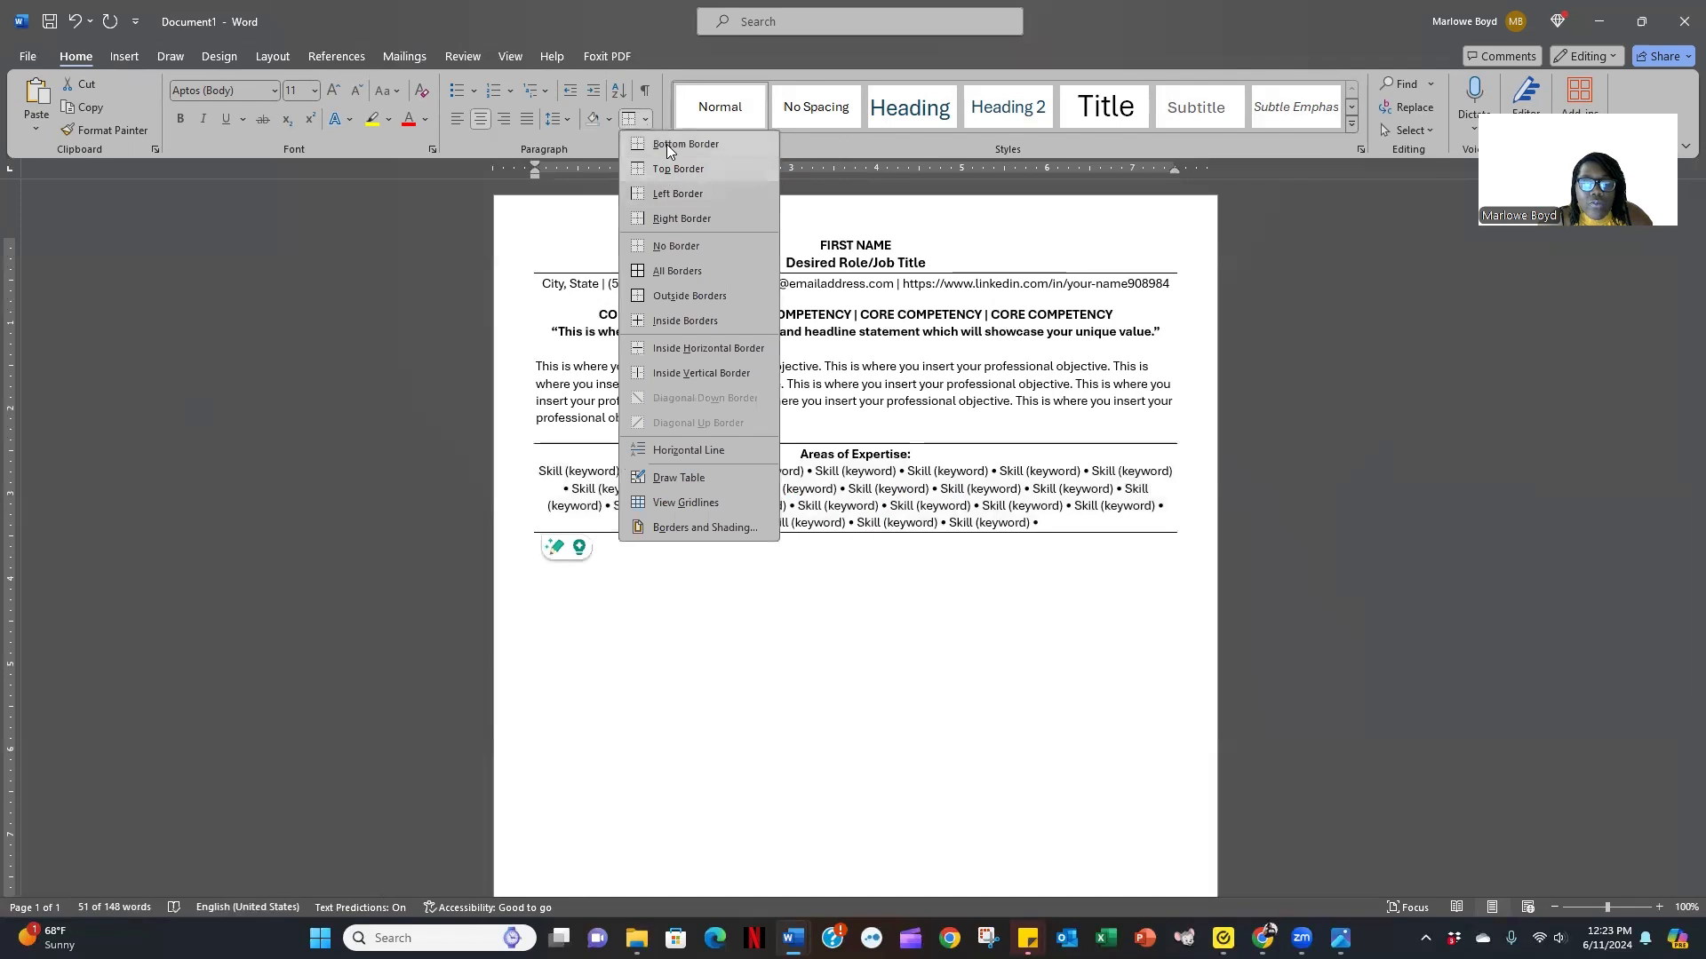
click(667, 144)
Shade the Areas of Expertise block light gray and place the cursor on the empty line below the block.
click(609, 120)
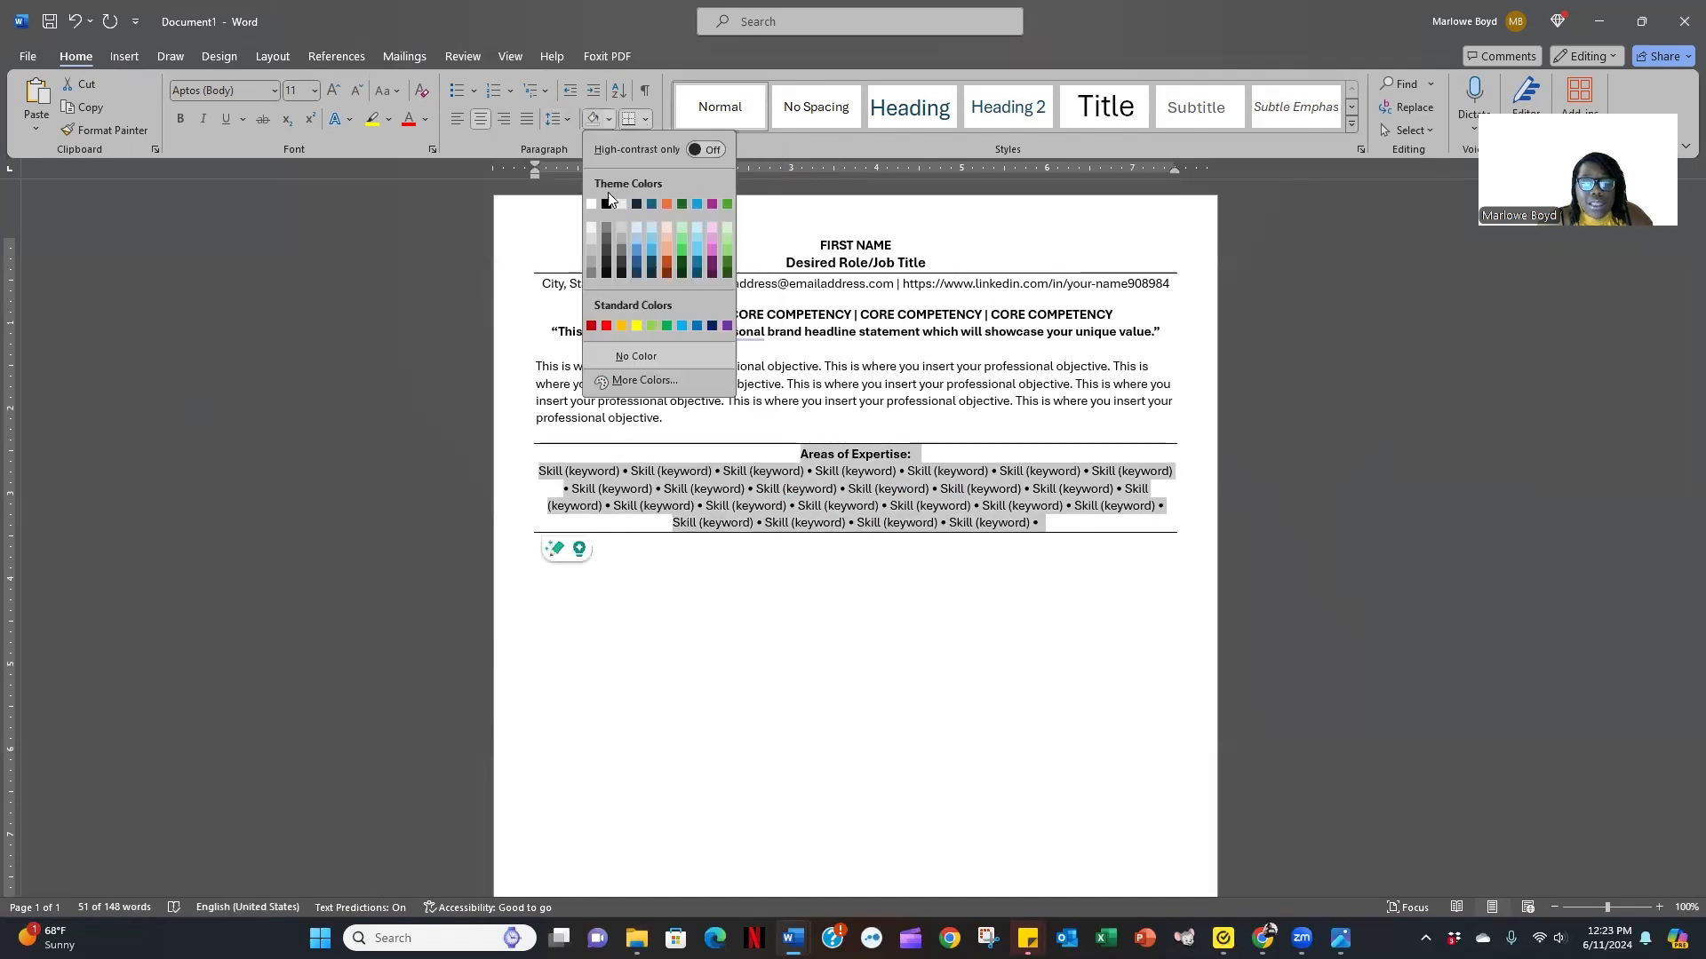
click(593, 227)
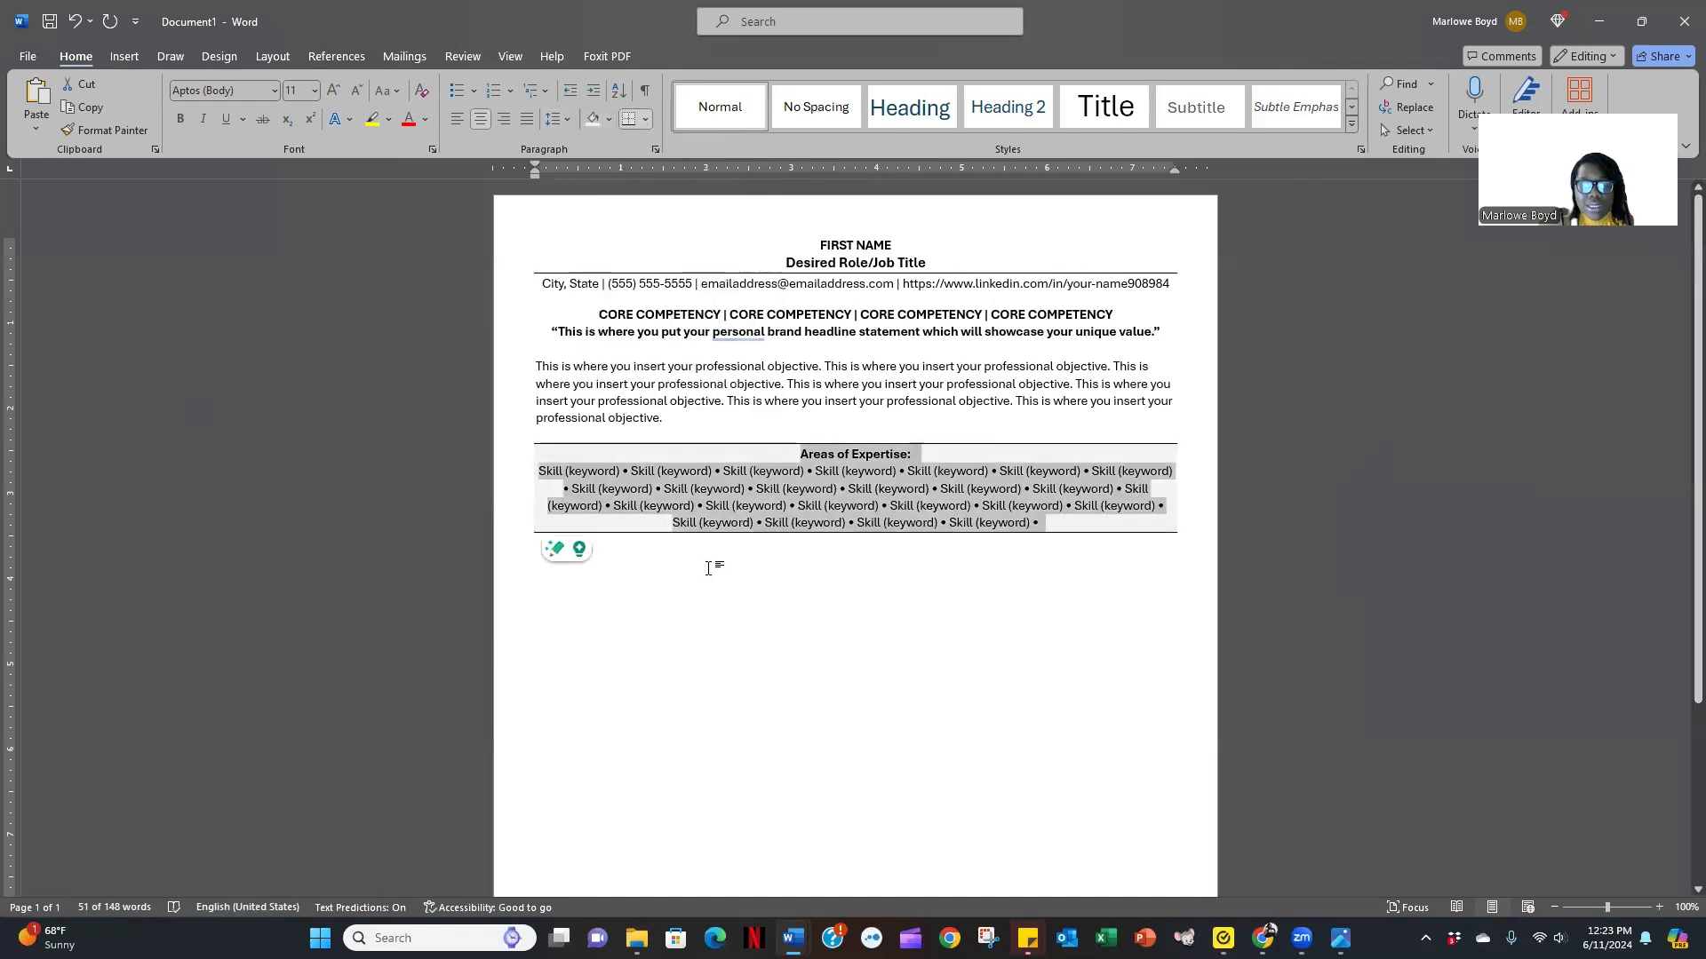
click(850, 495)
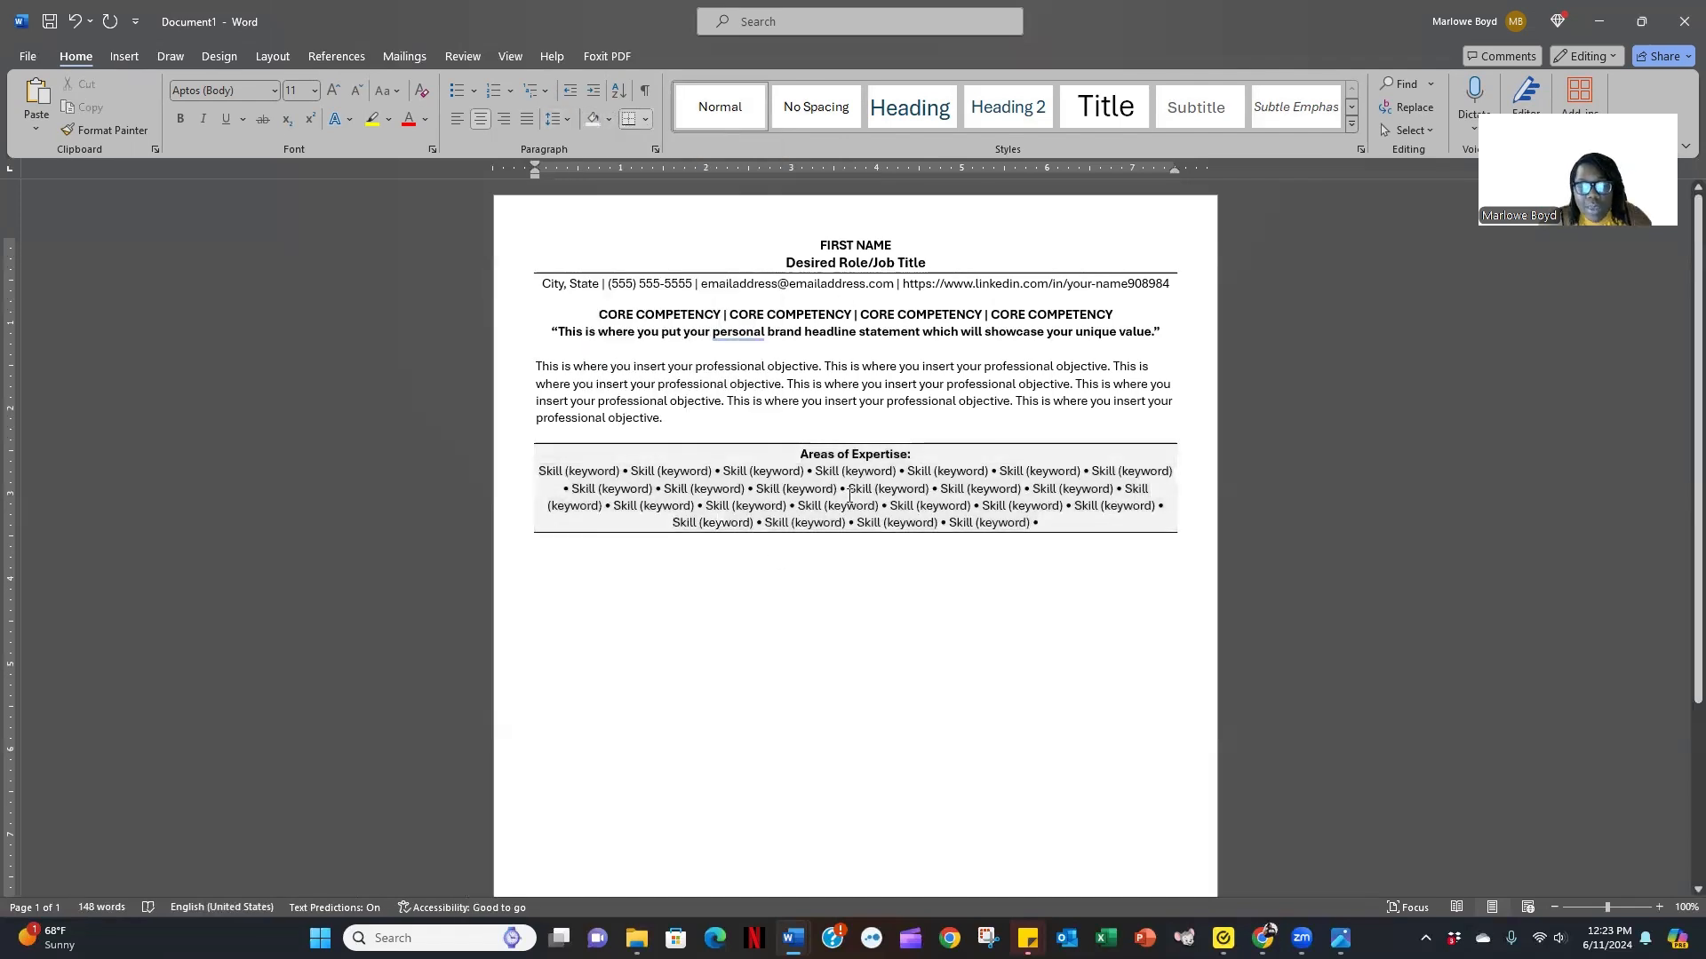
click(853, 566)
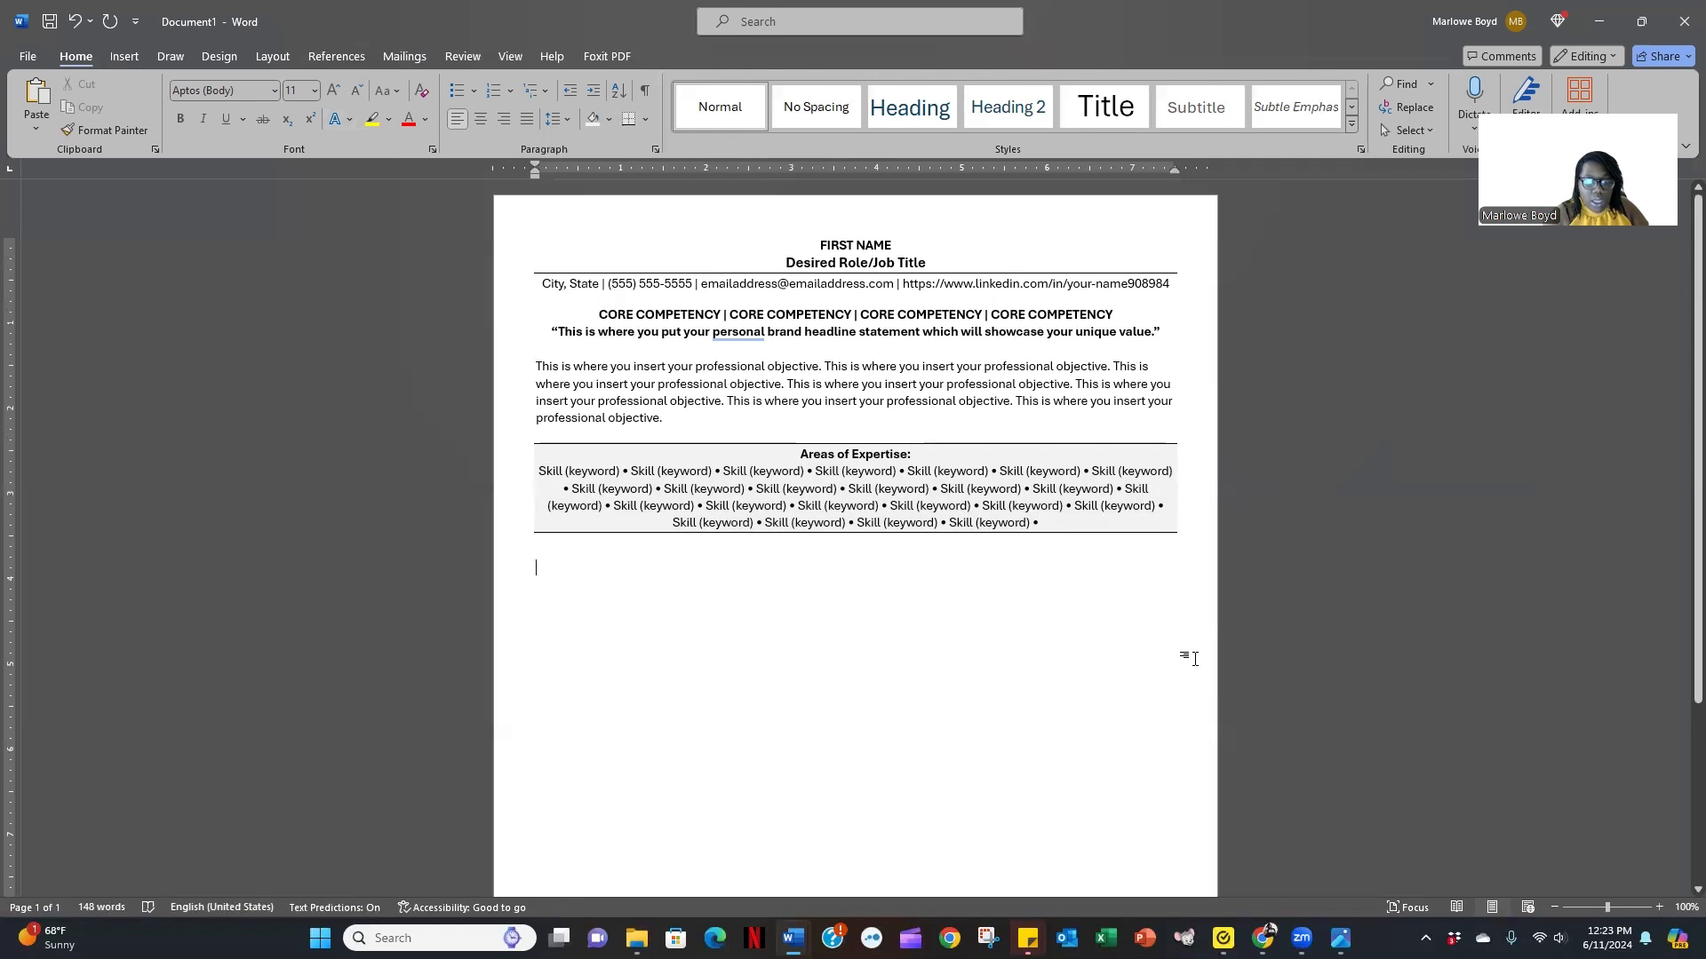
text(WORK EXPERIENC3)
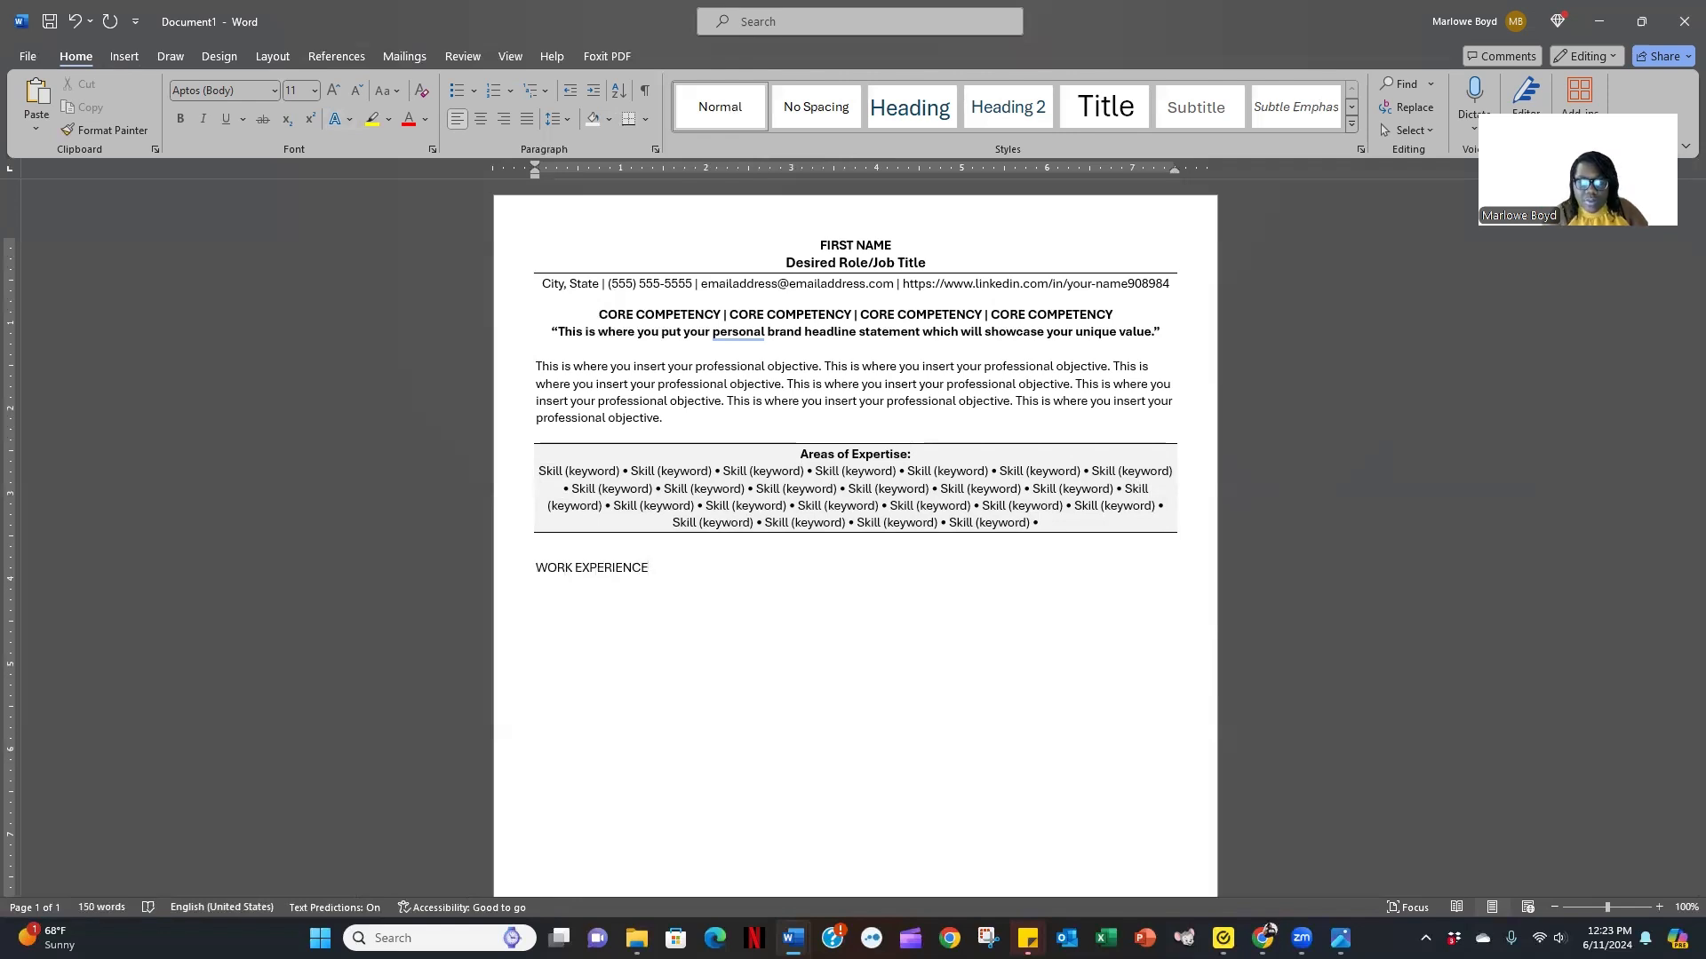
key(Return)
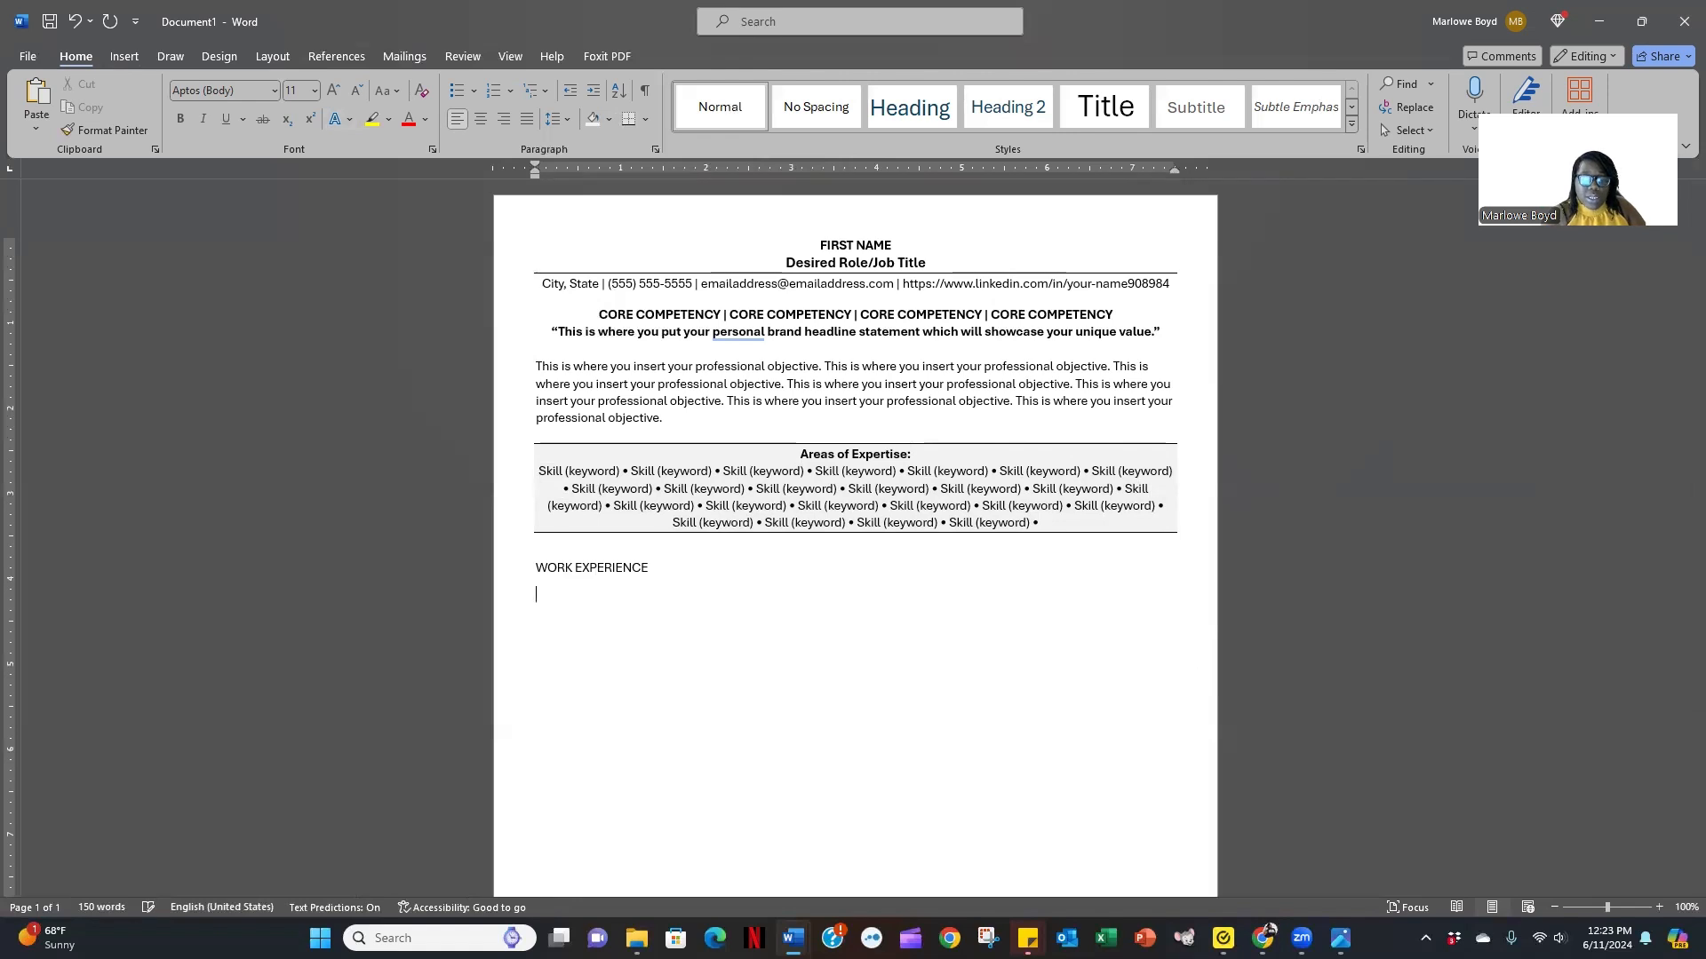
key(ctrl+z)
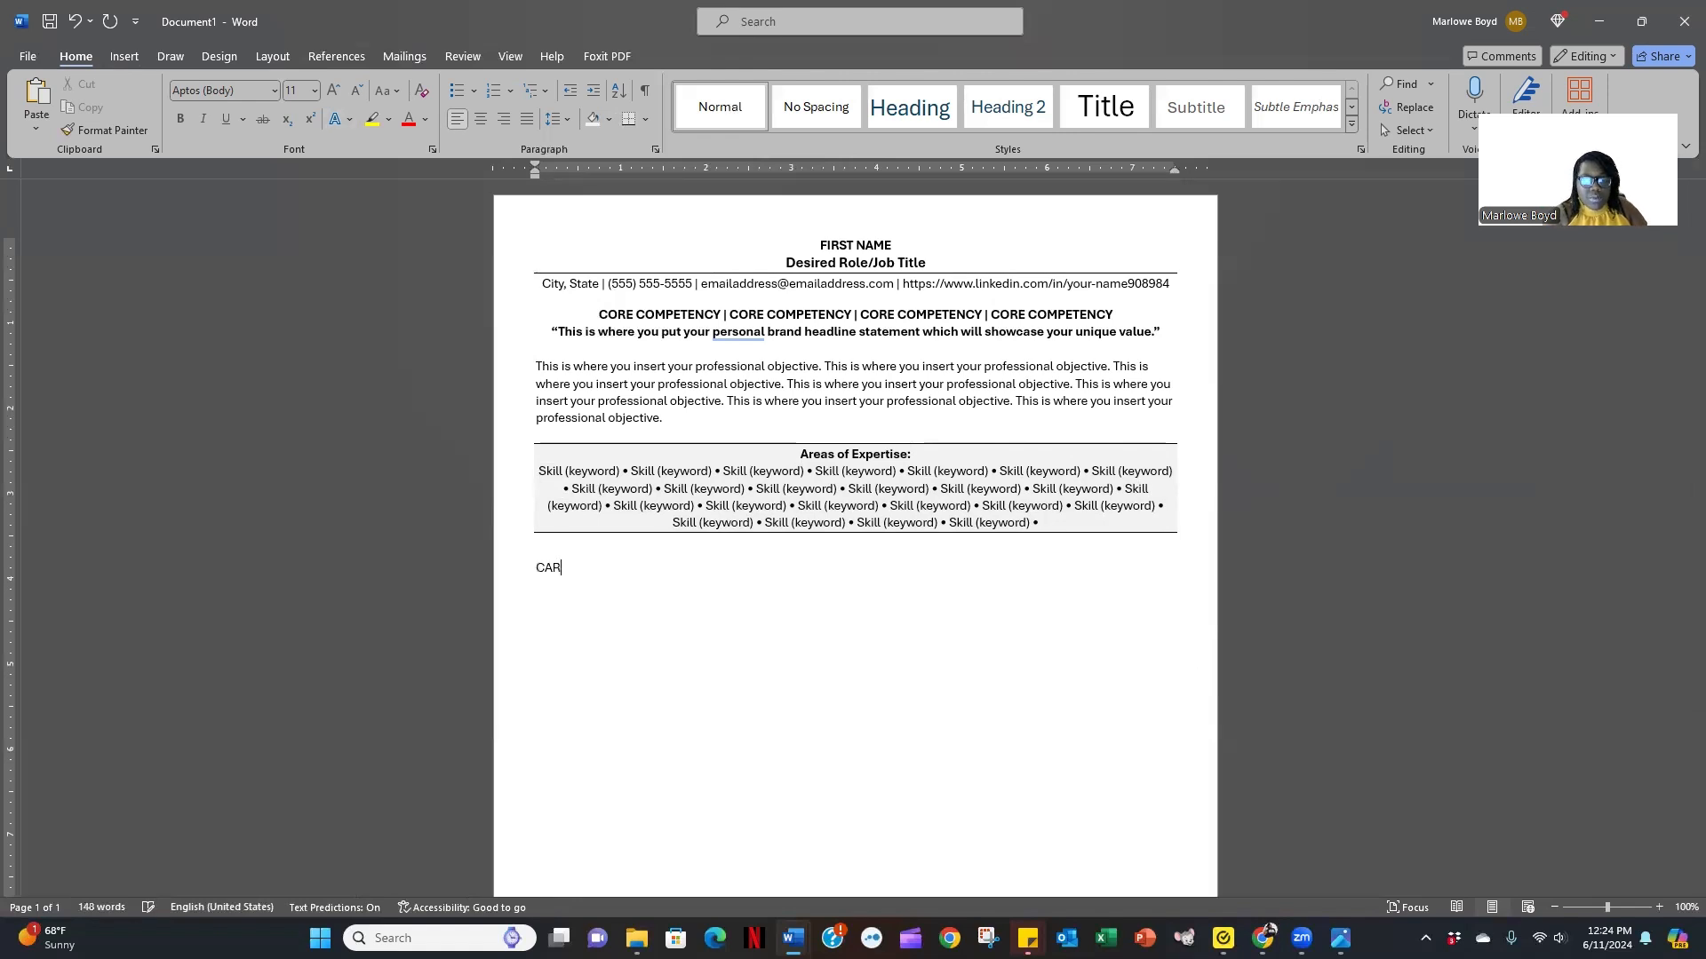
Enter the section heading “CAREER ACHIEVEMENTS” below the shaded block, followed by a blank line.
text(CAREER ACHIEVEMENT)
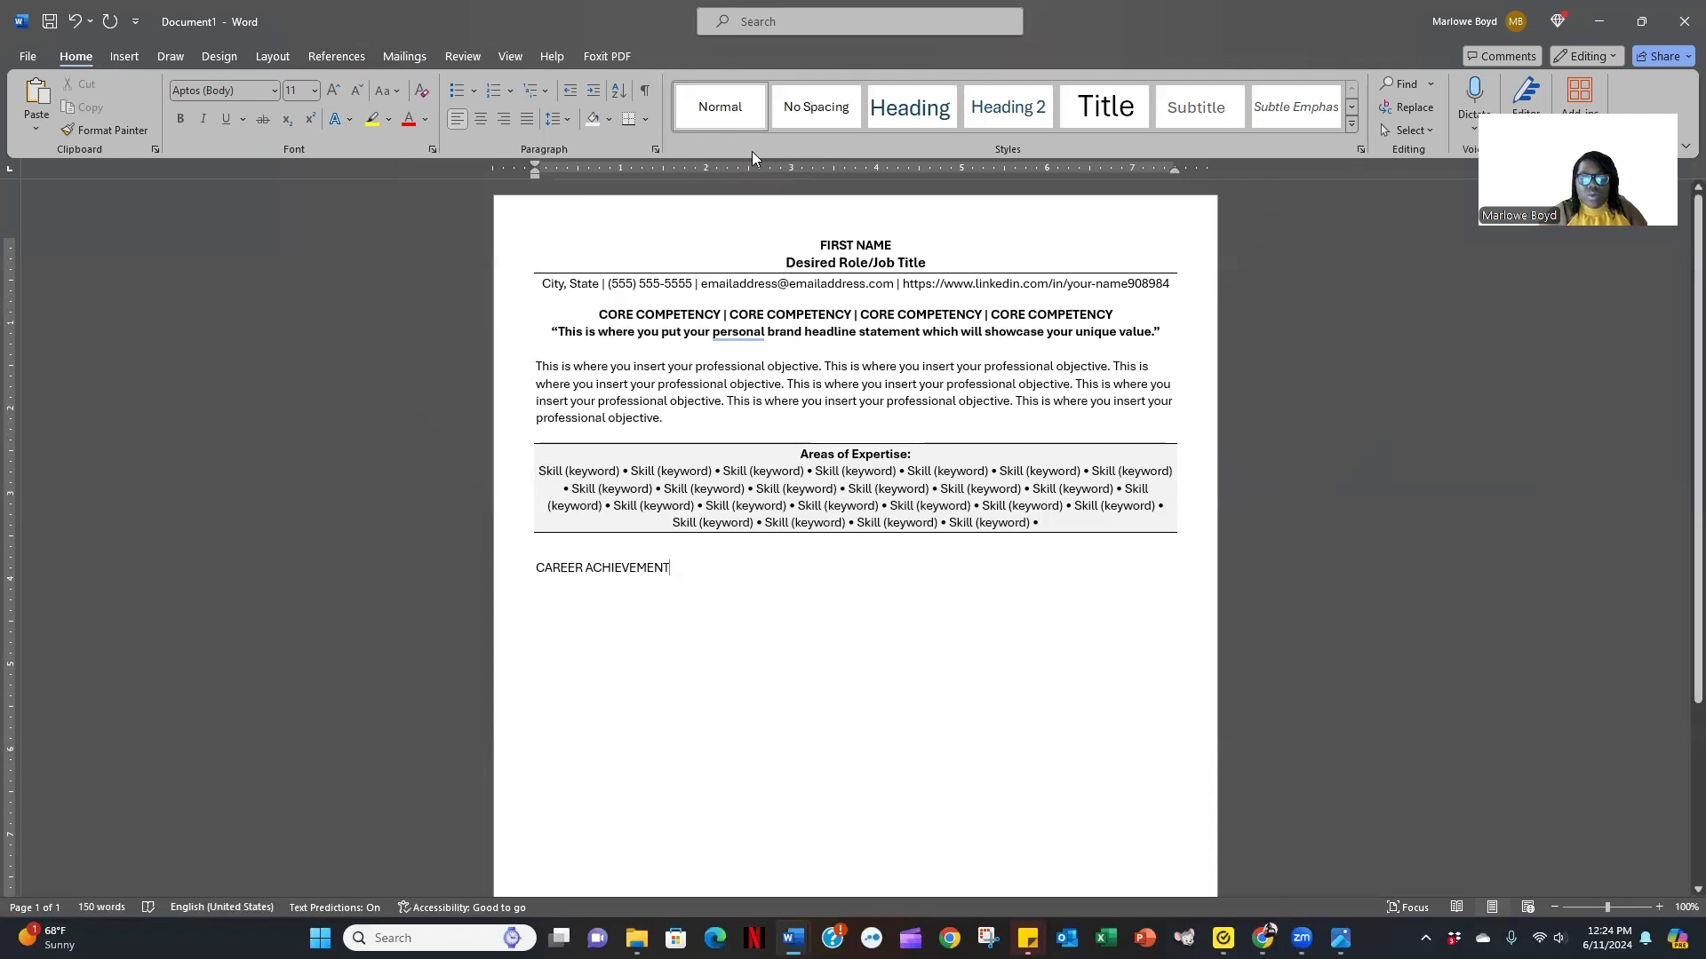
text(S)
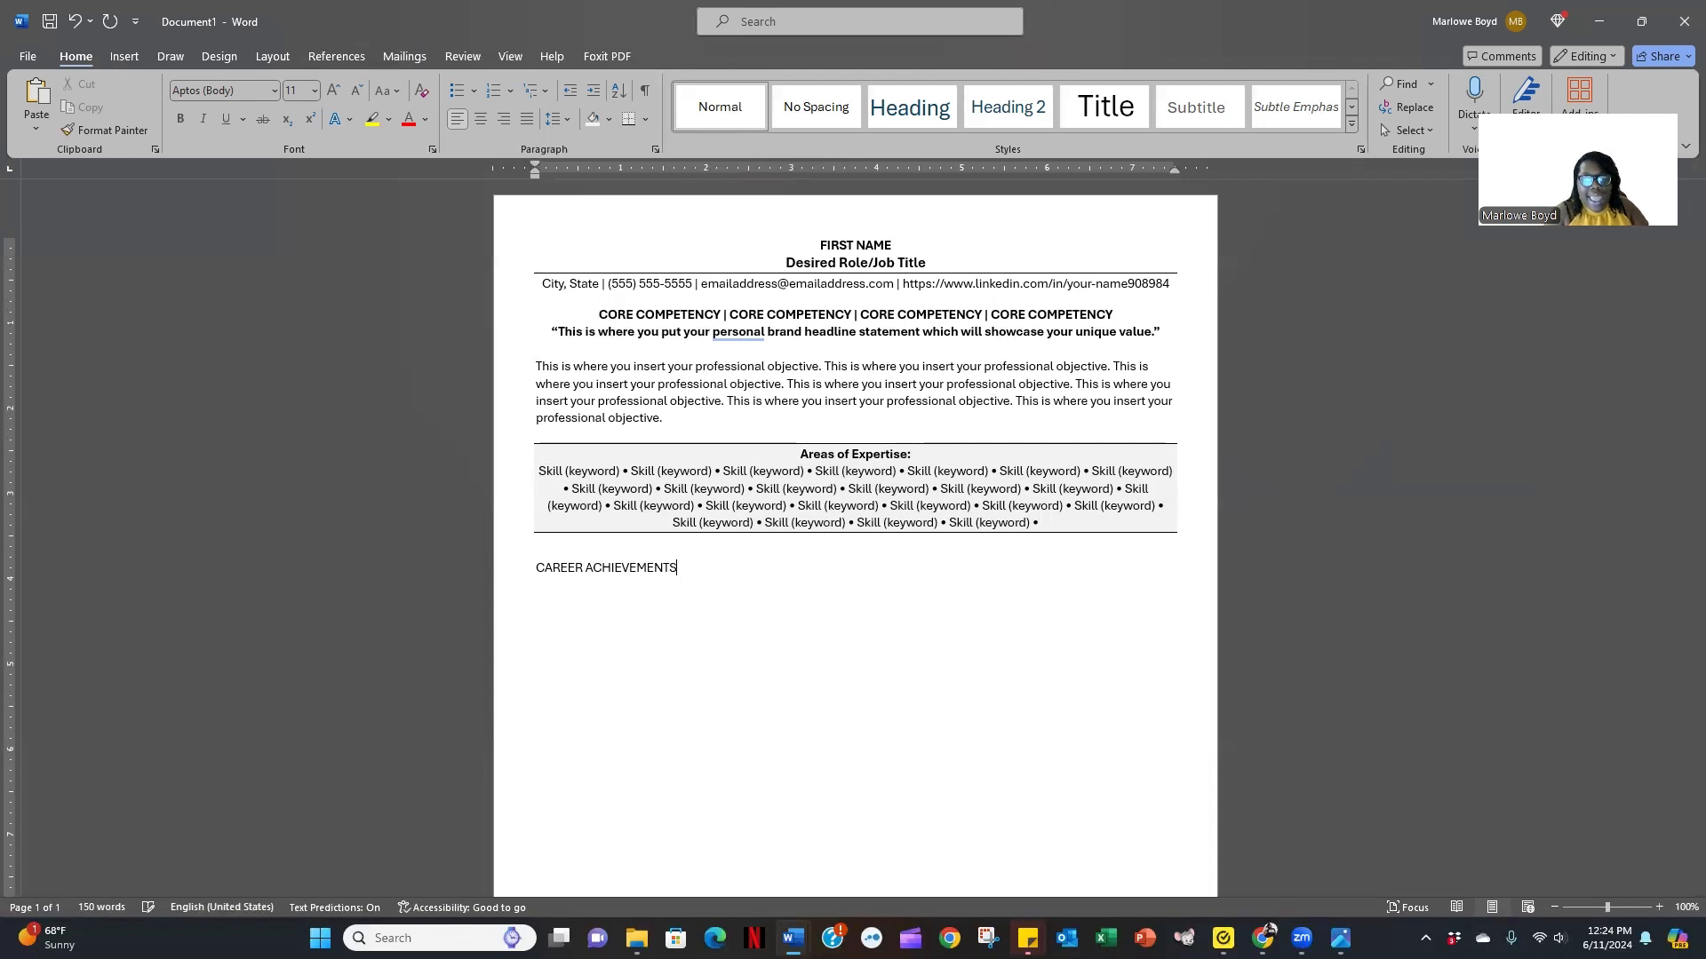
text(EXPE)
key(BackSpace)
key(BackSpace)
key(BackSpace)
key(BackSpace)
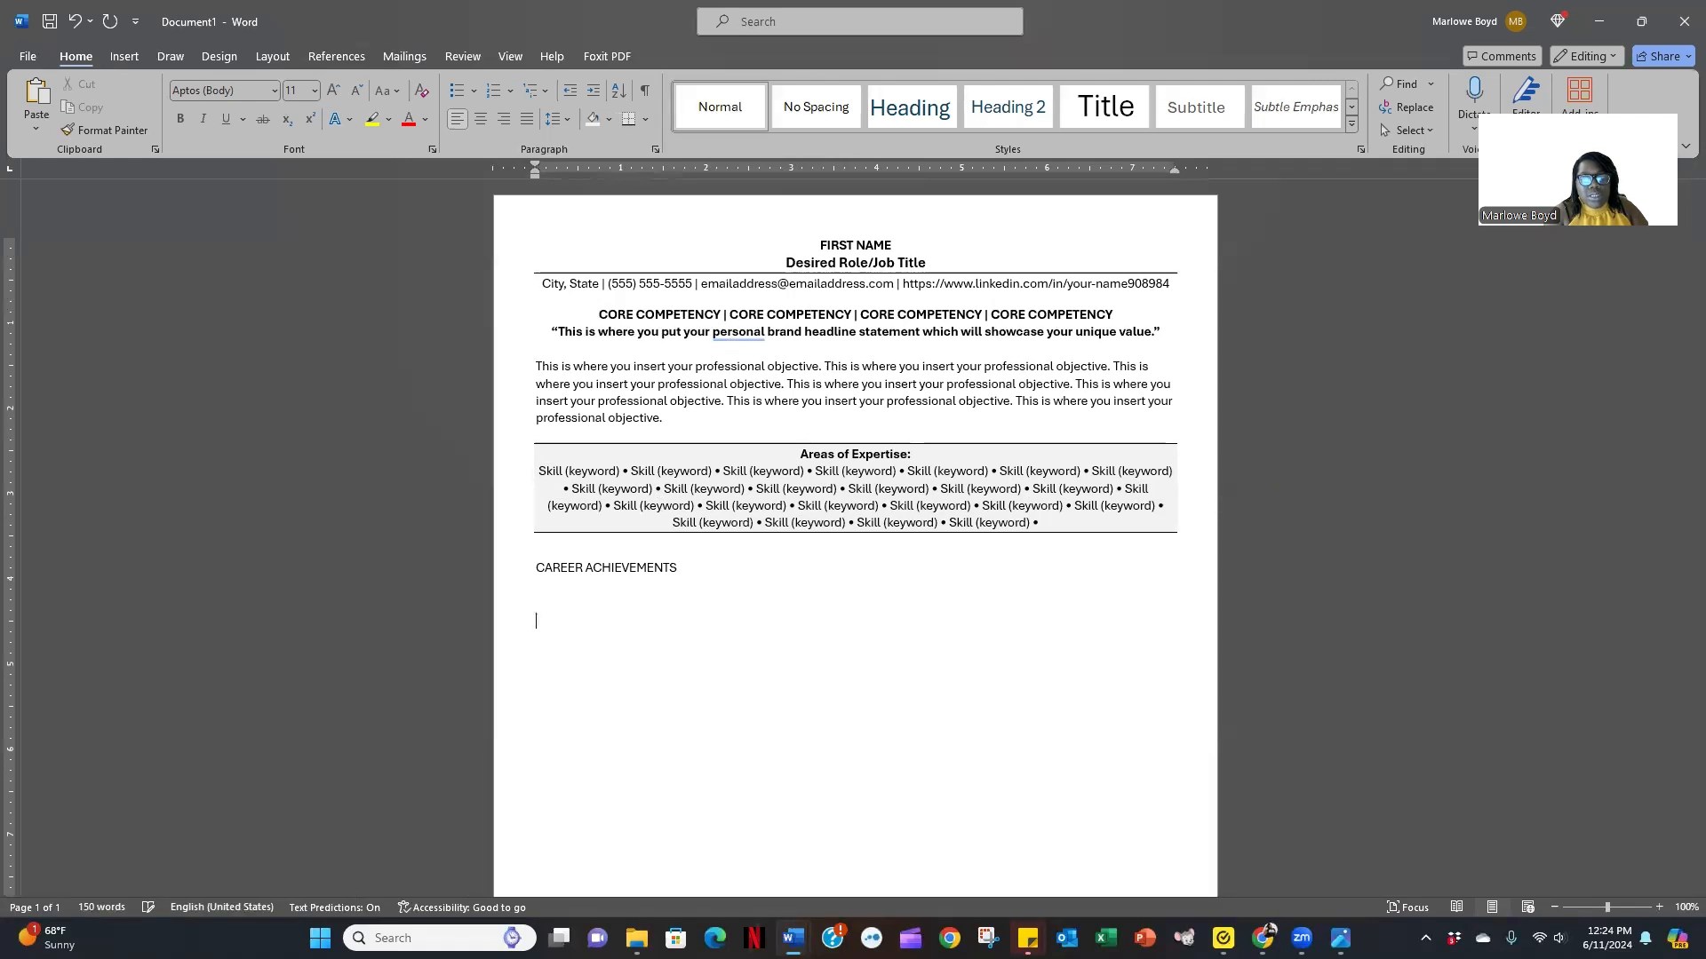
Add the headings “WORK EXPERIENCE”, “EDUCATION”, “CERTIFICATIONS” and “TECHNICAL SKILLS” below the first section heading, separated by blank lines.
text(WORK EXPER)
text(IENCE  )
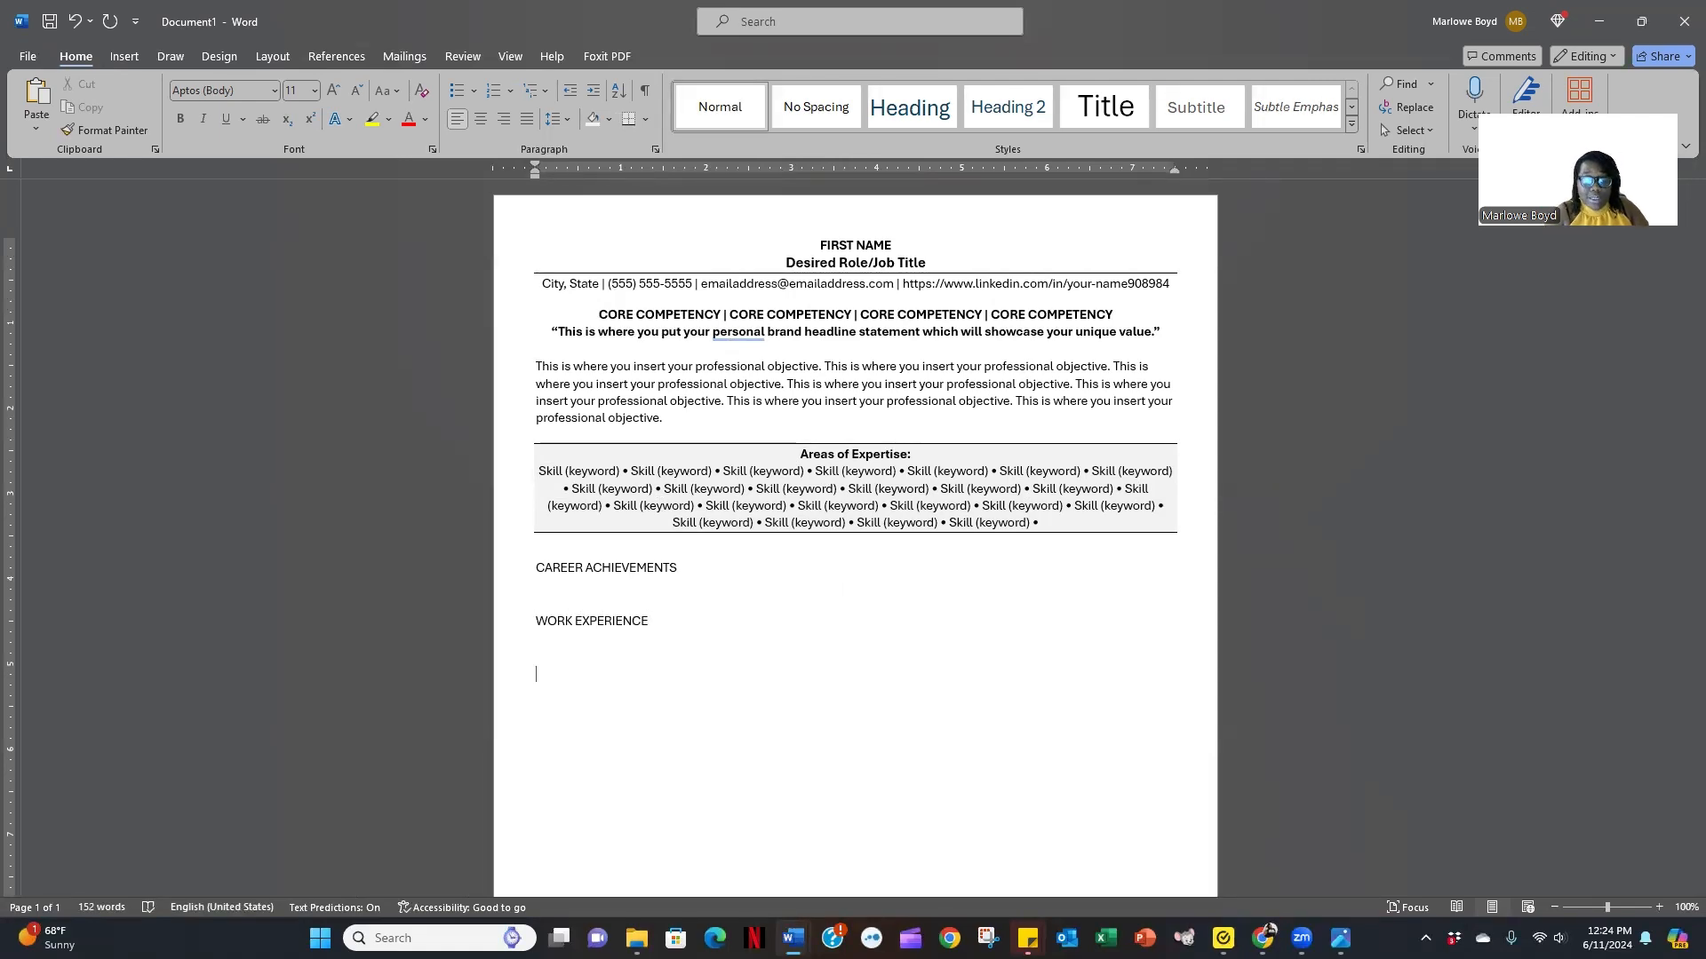
text(EDUCATION)
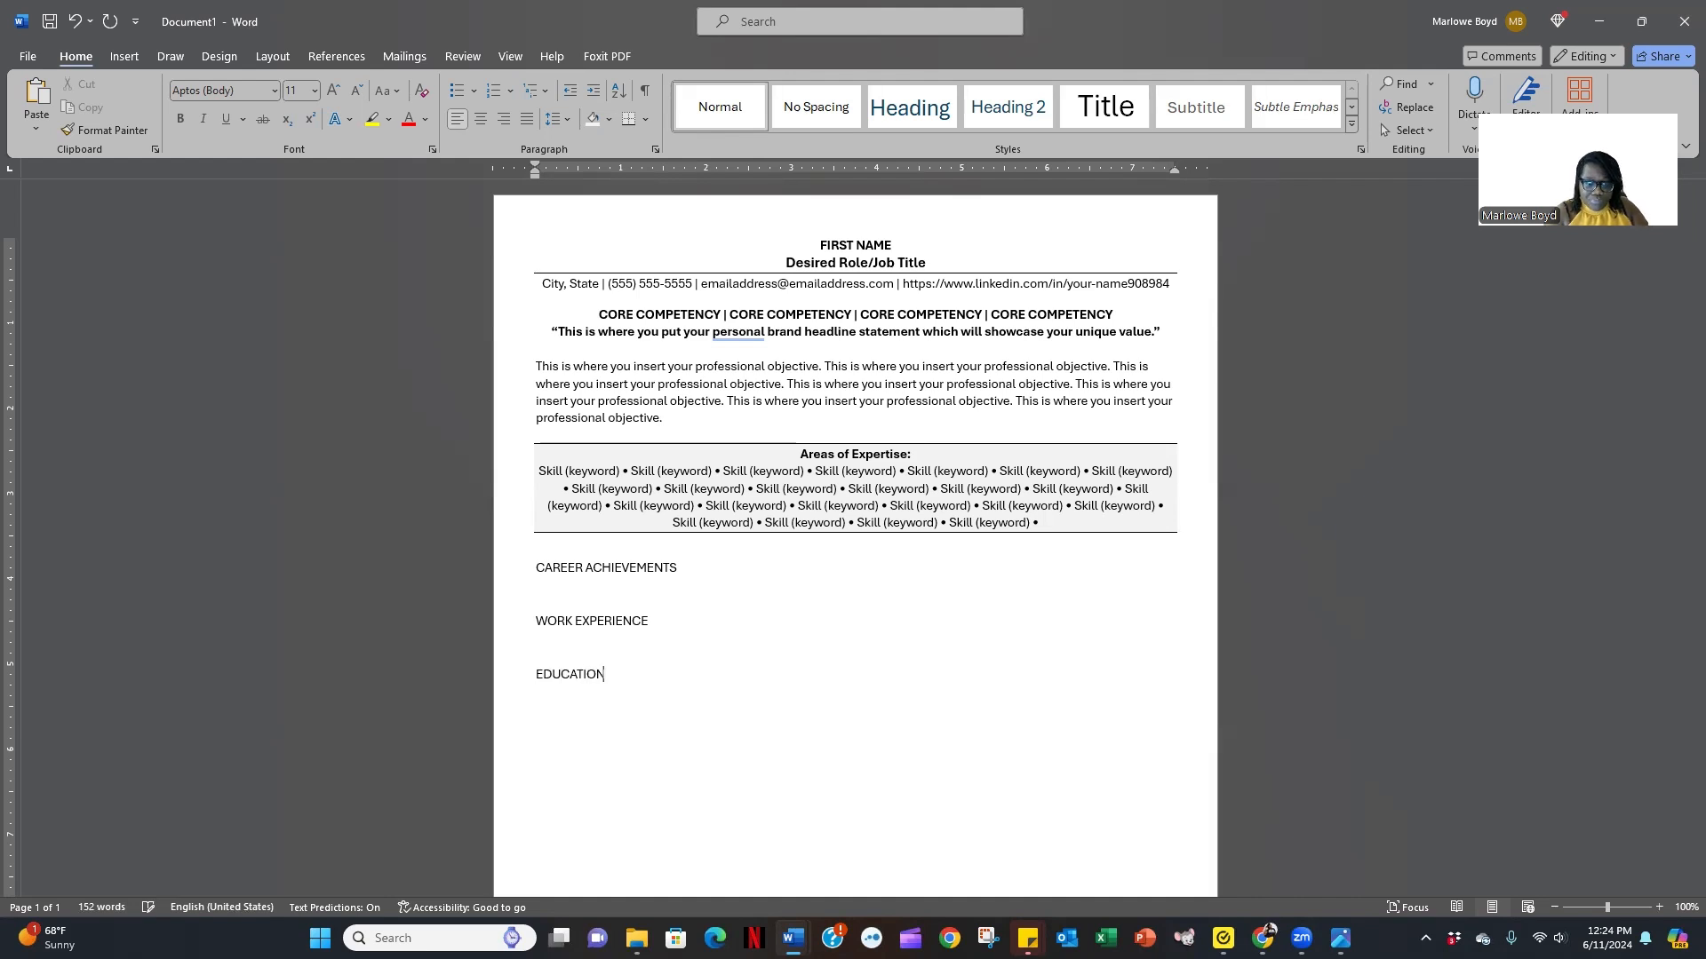
key(Return)
text(CERTIFICATIONS)
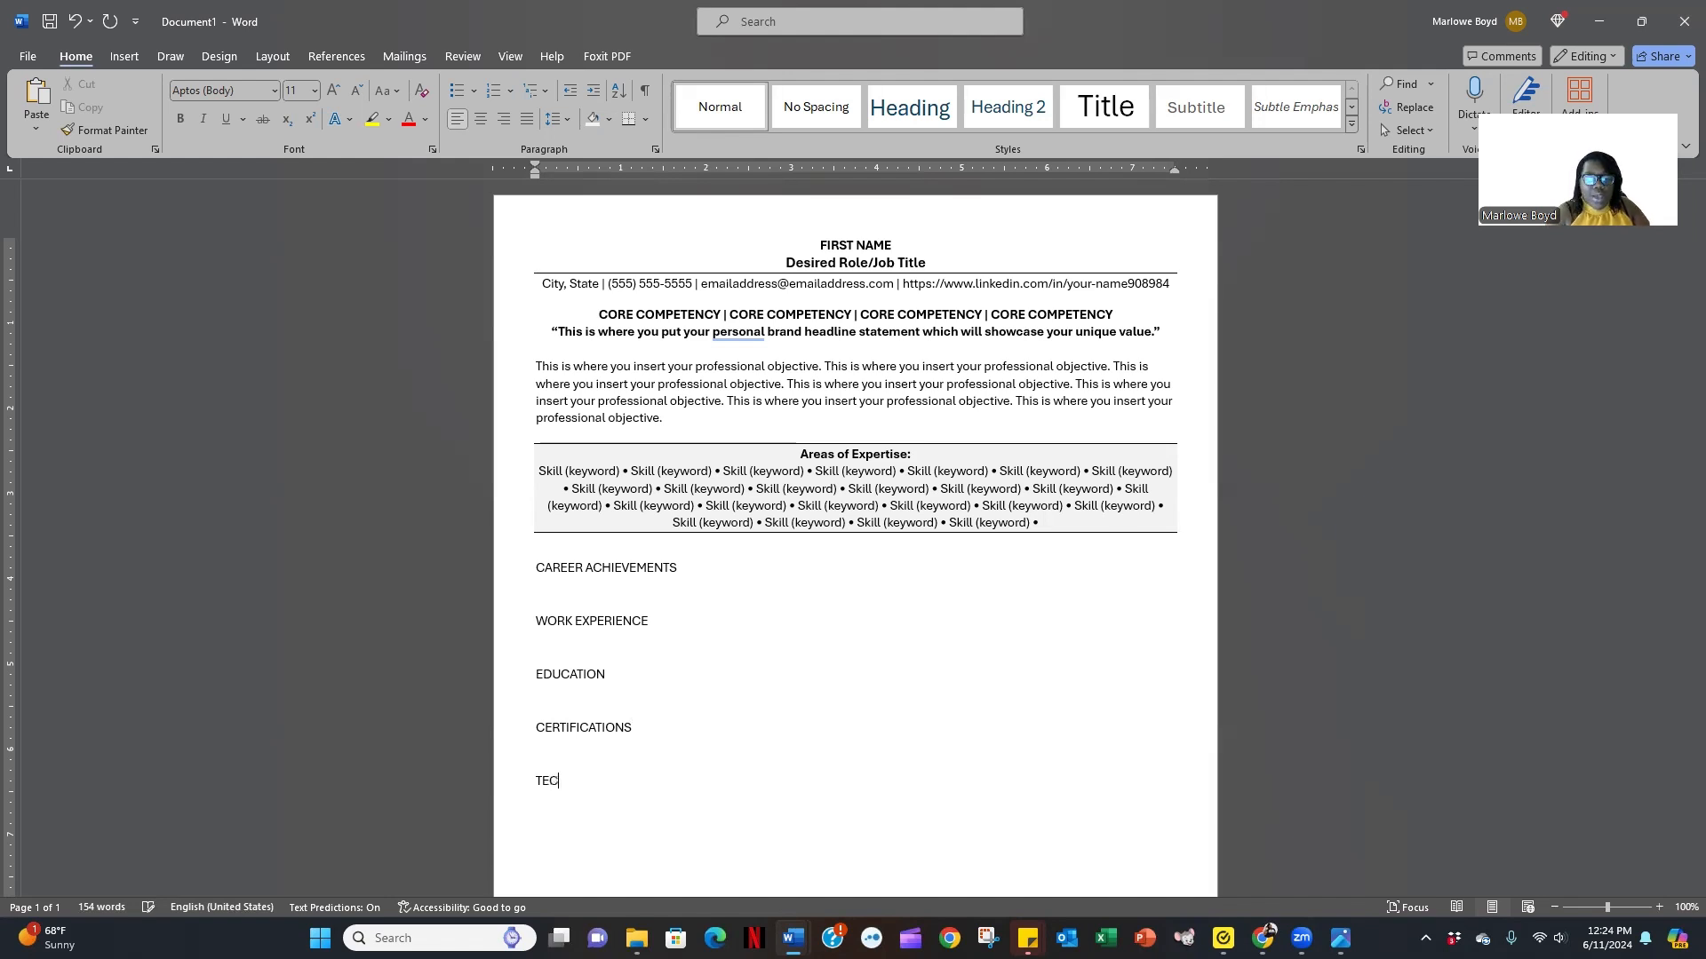
text(HNICAL SKILLS)
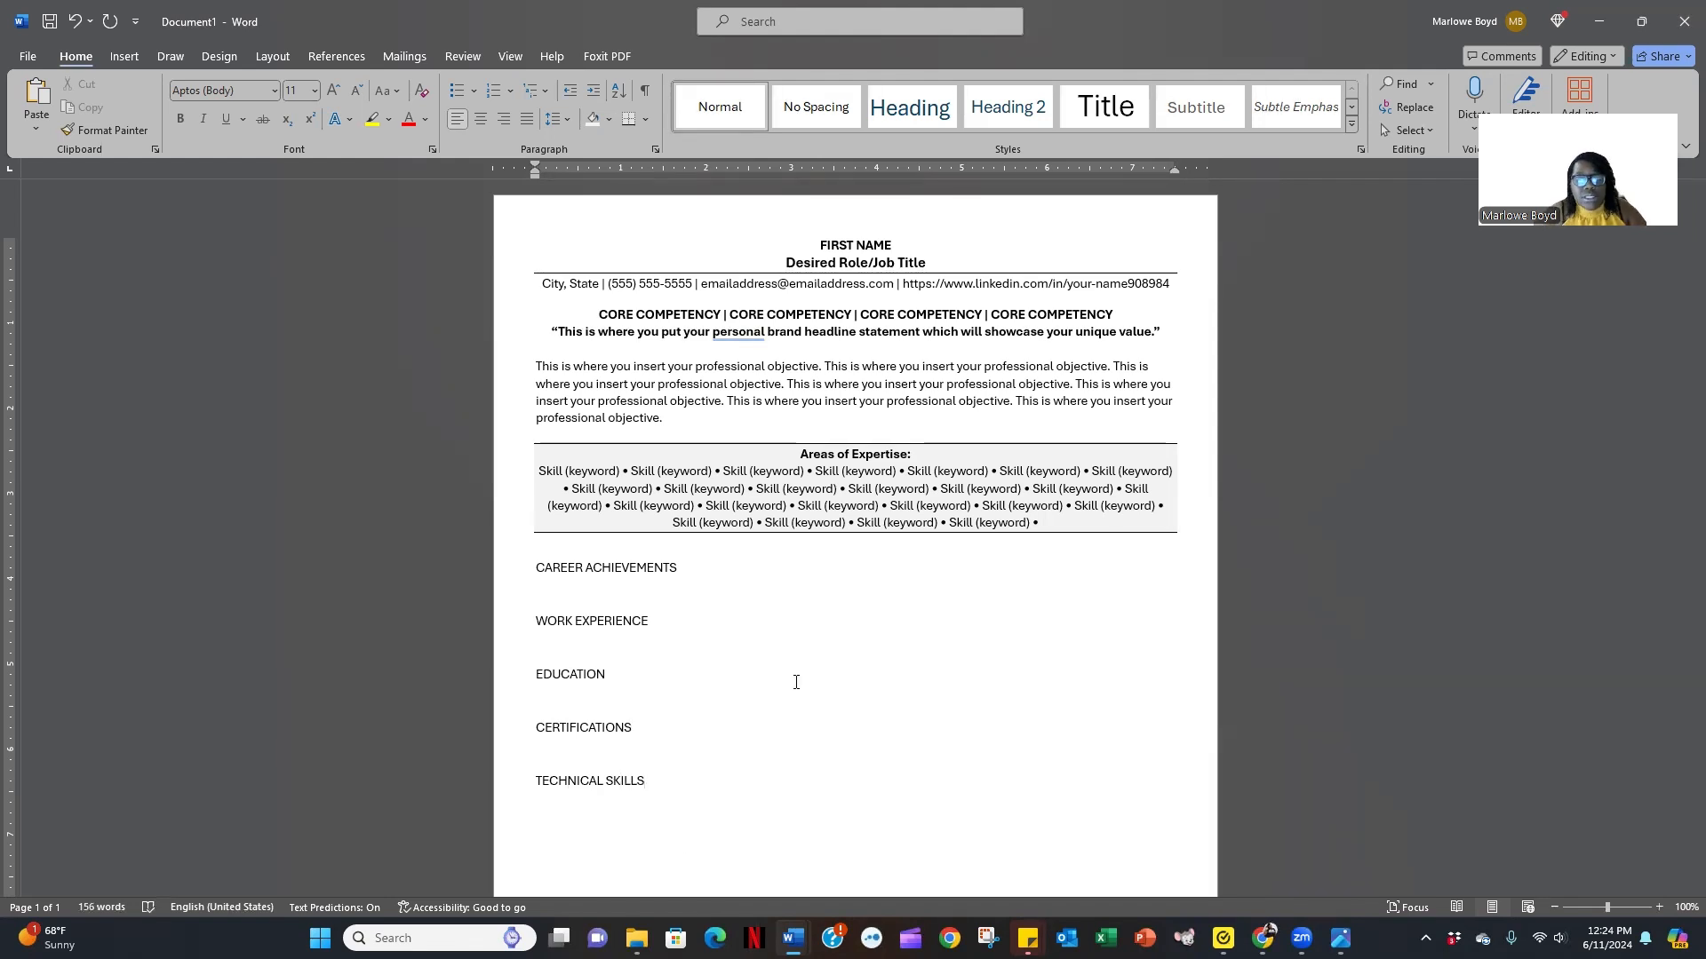
Tighten the gap between the shaded Areas of Expertise block and the “CAREER ACHIEVEMENTS” heading.
click(533, 569)
drag(604, 569, 666, 544)
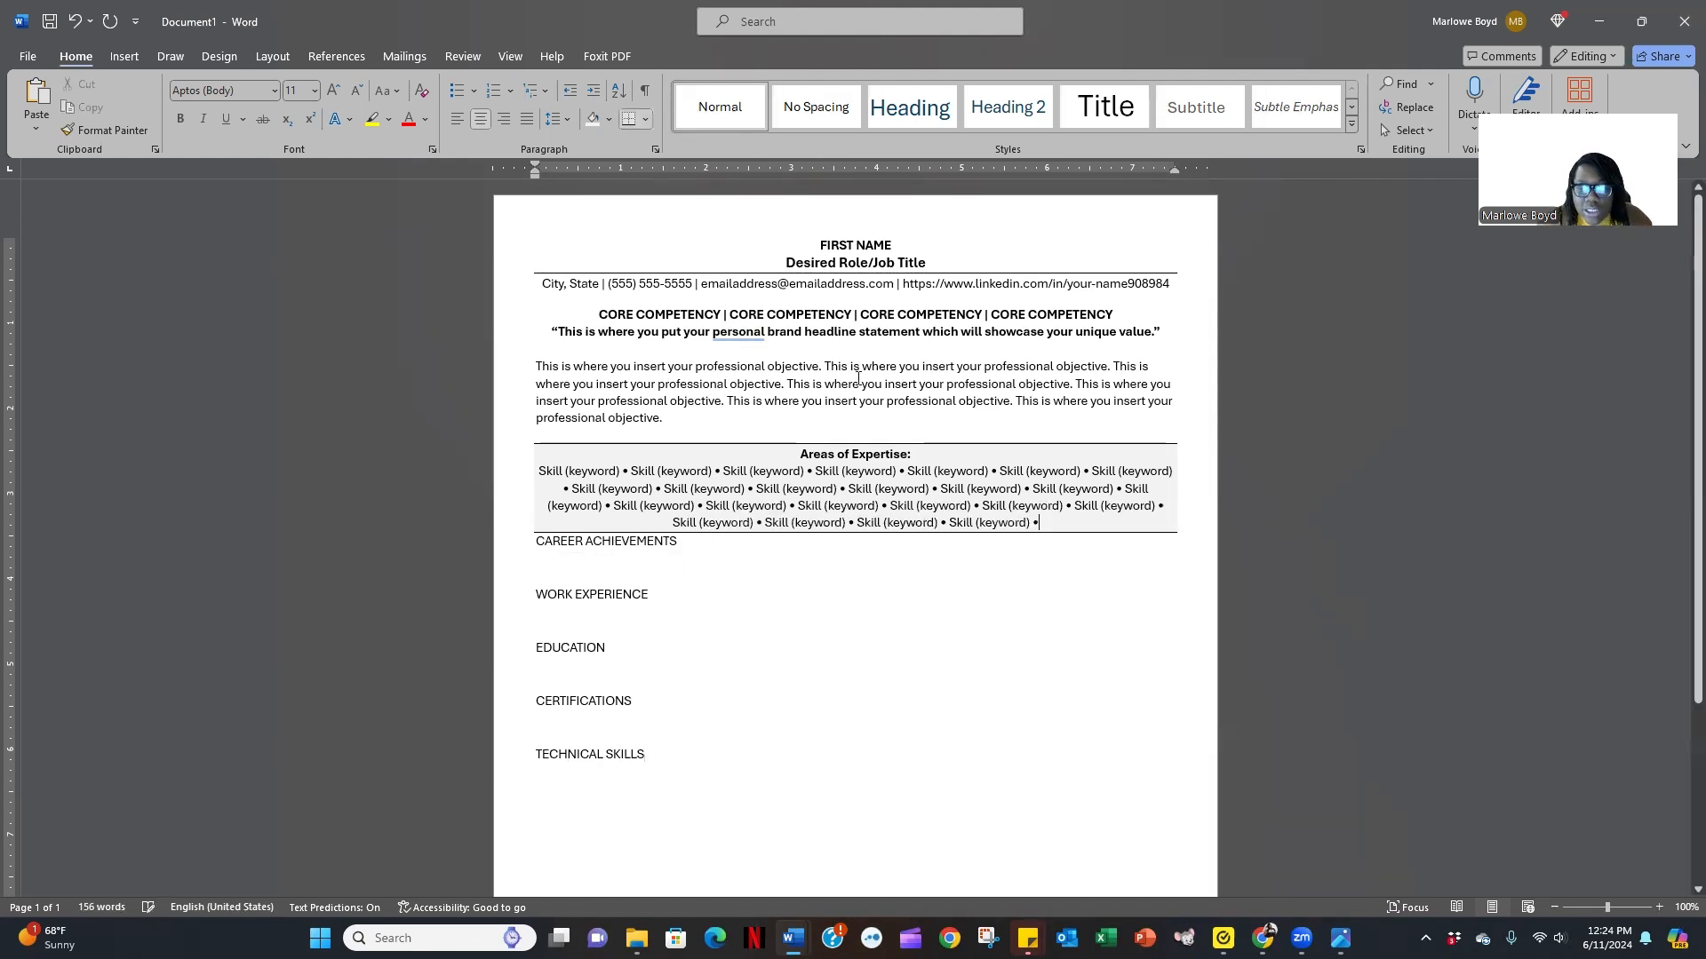
click(266, 57)
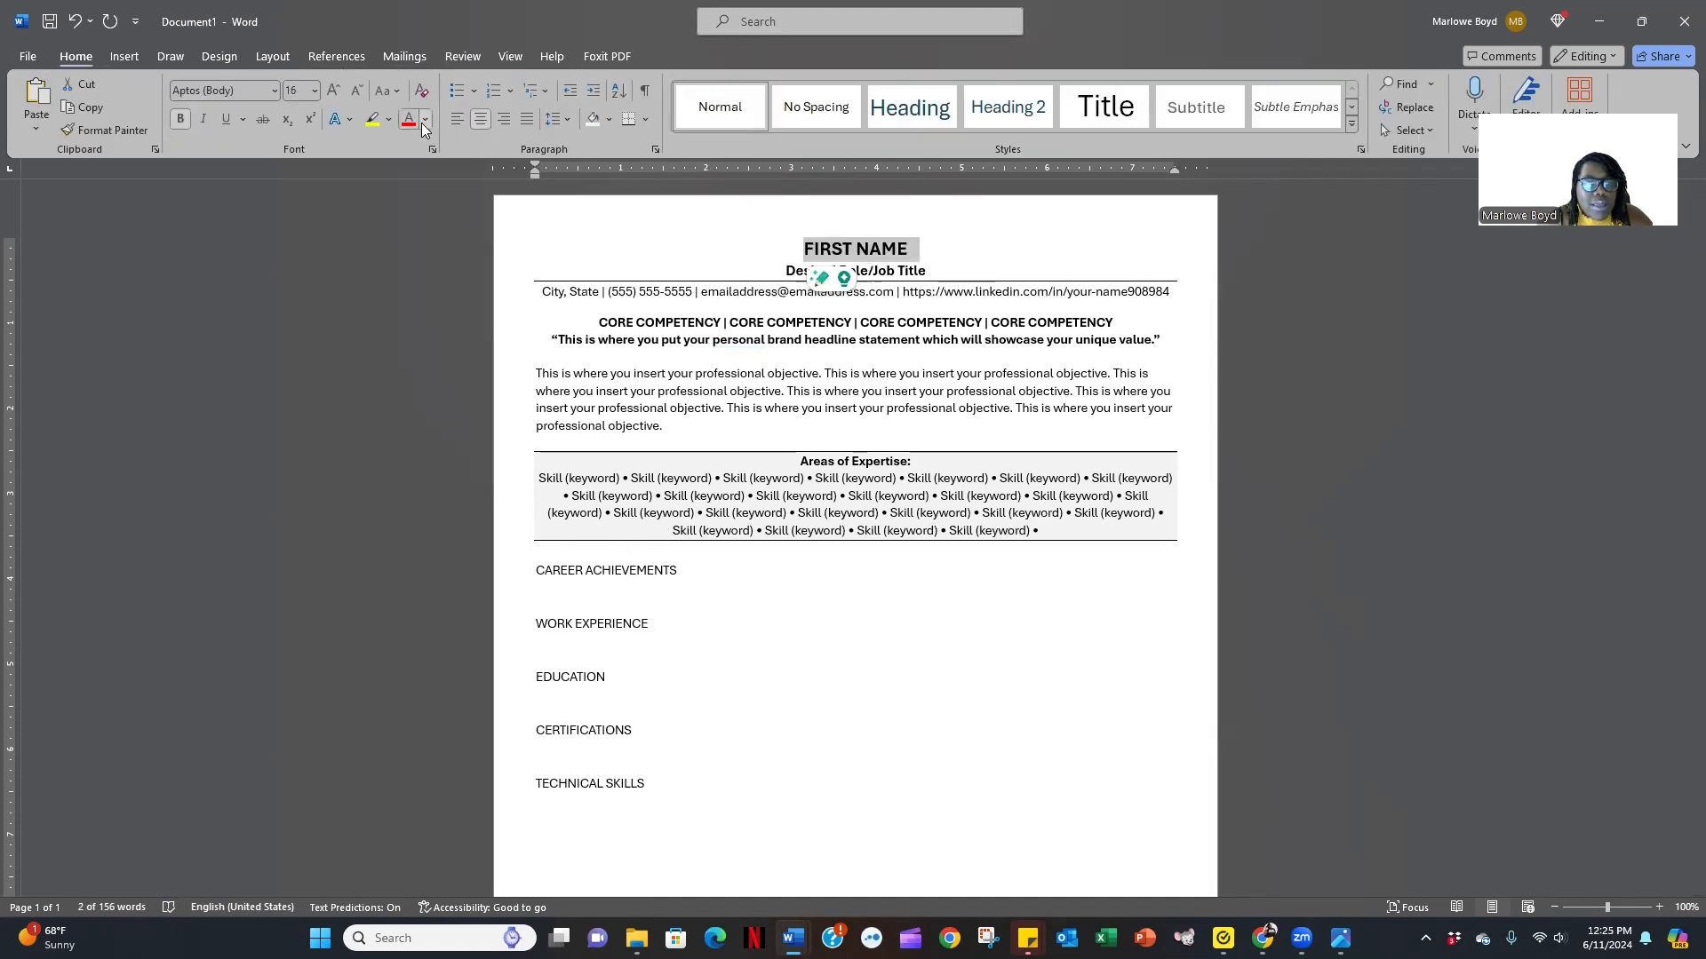
Set the “FIRST NAME” line to size 16 and colour it dark blue.
click(425, 119)
click(514, 302)
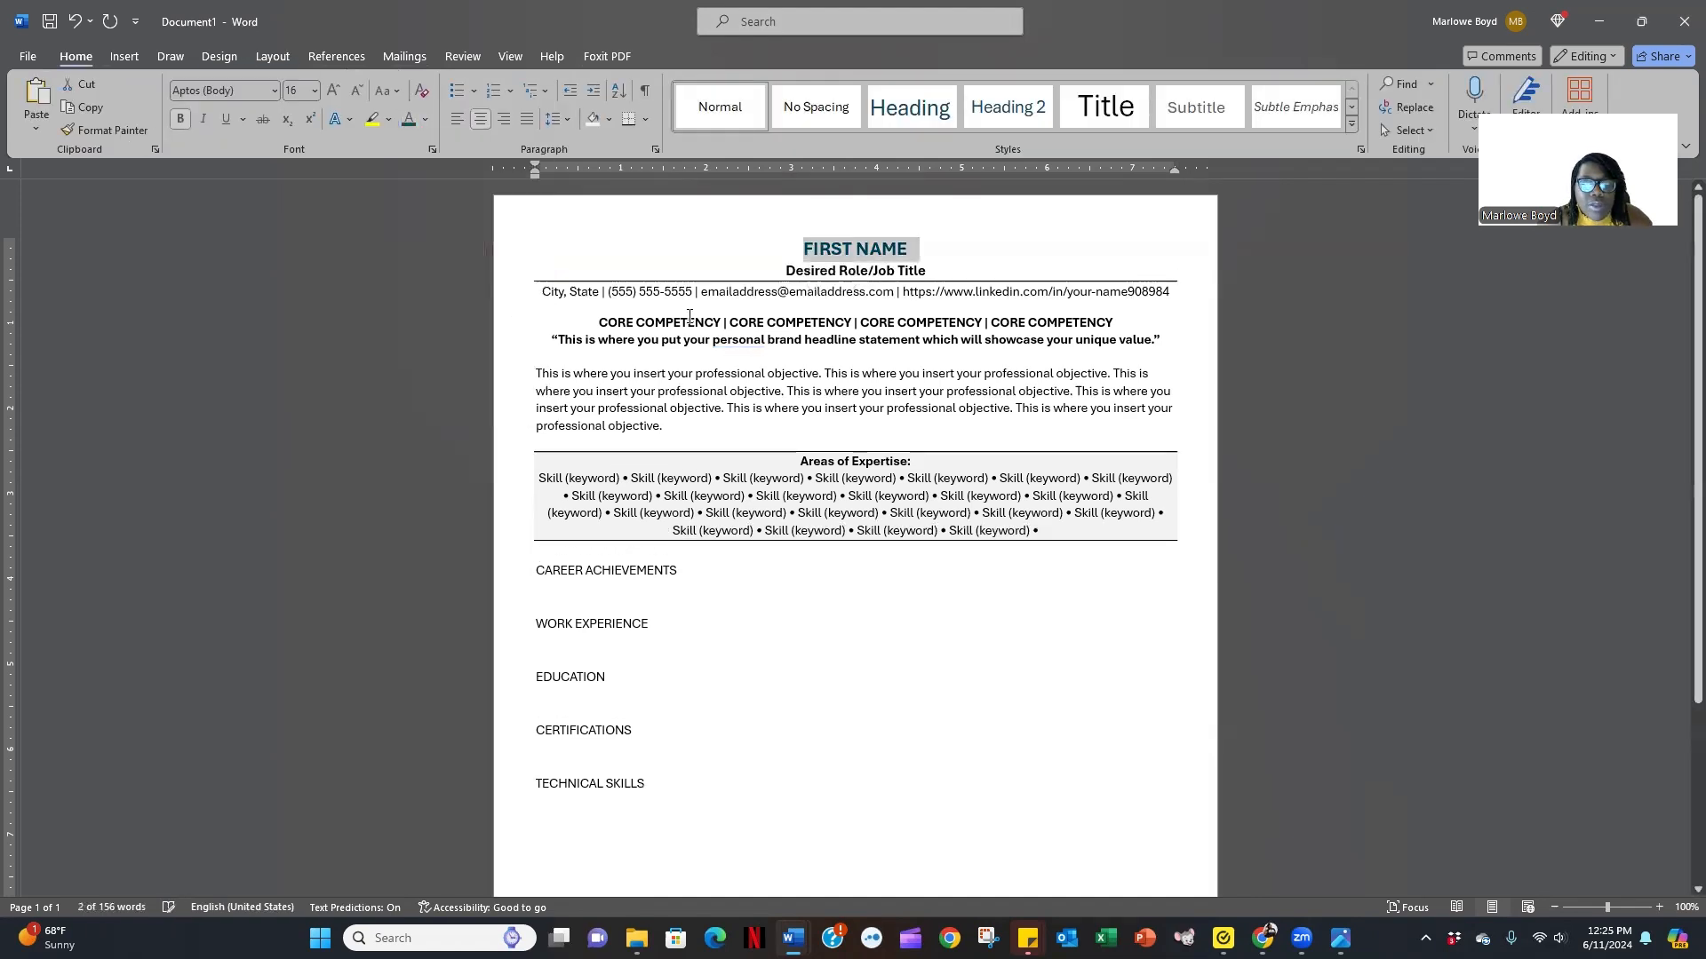
click(706, 435)
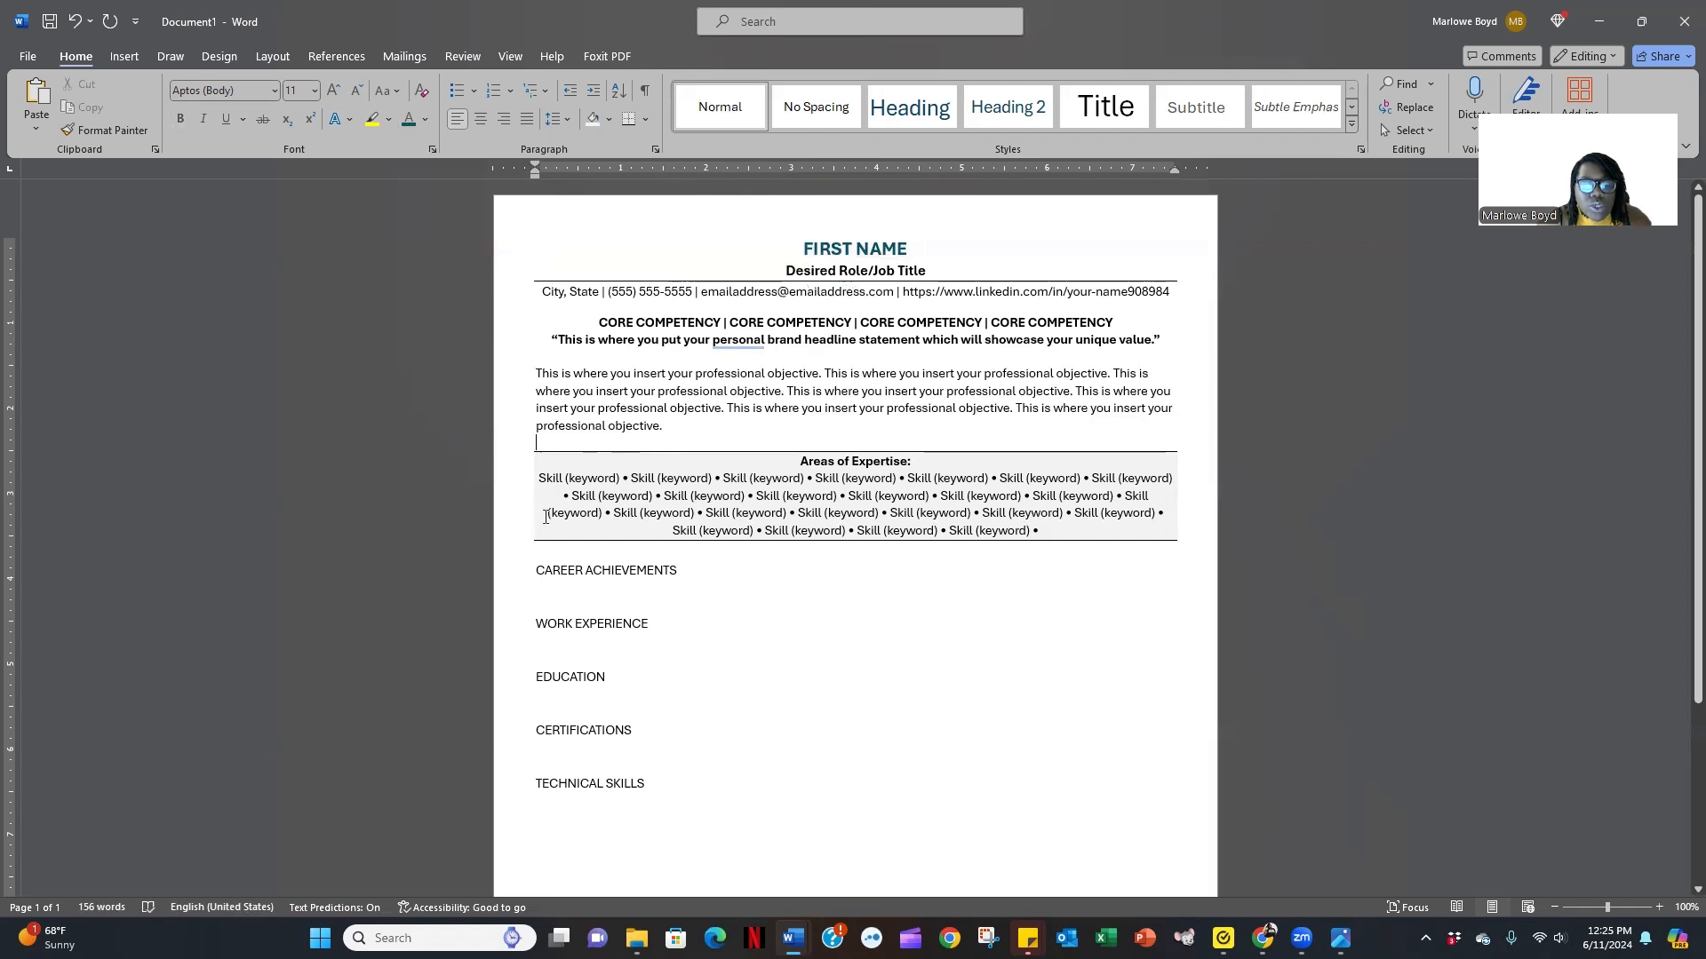
Format the “CAREER ACHIEVEMENTS” heading as bold, size 12, in the automatic font colour.
drag(535, 570, 676, 570)
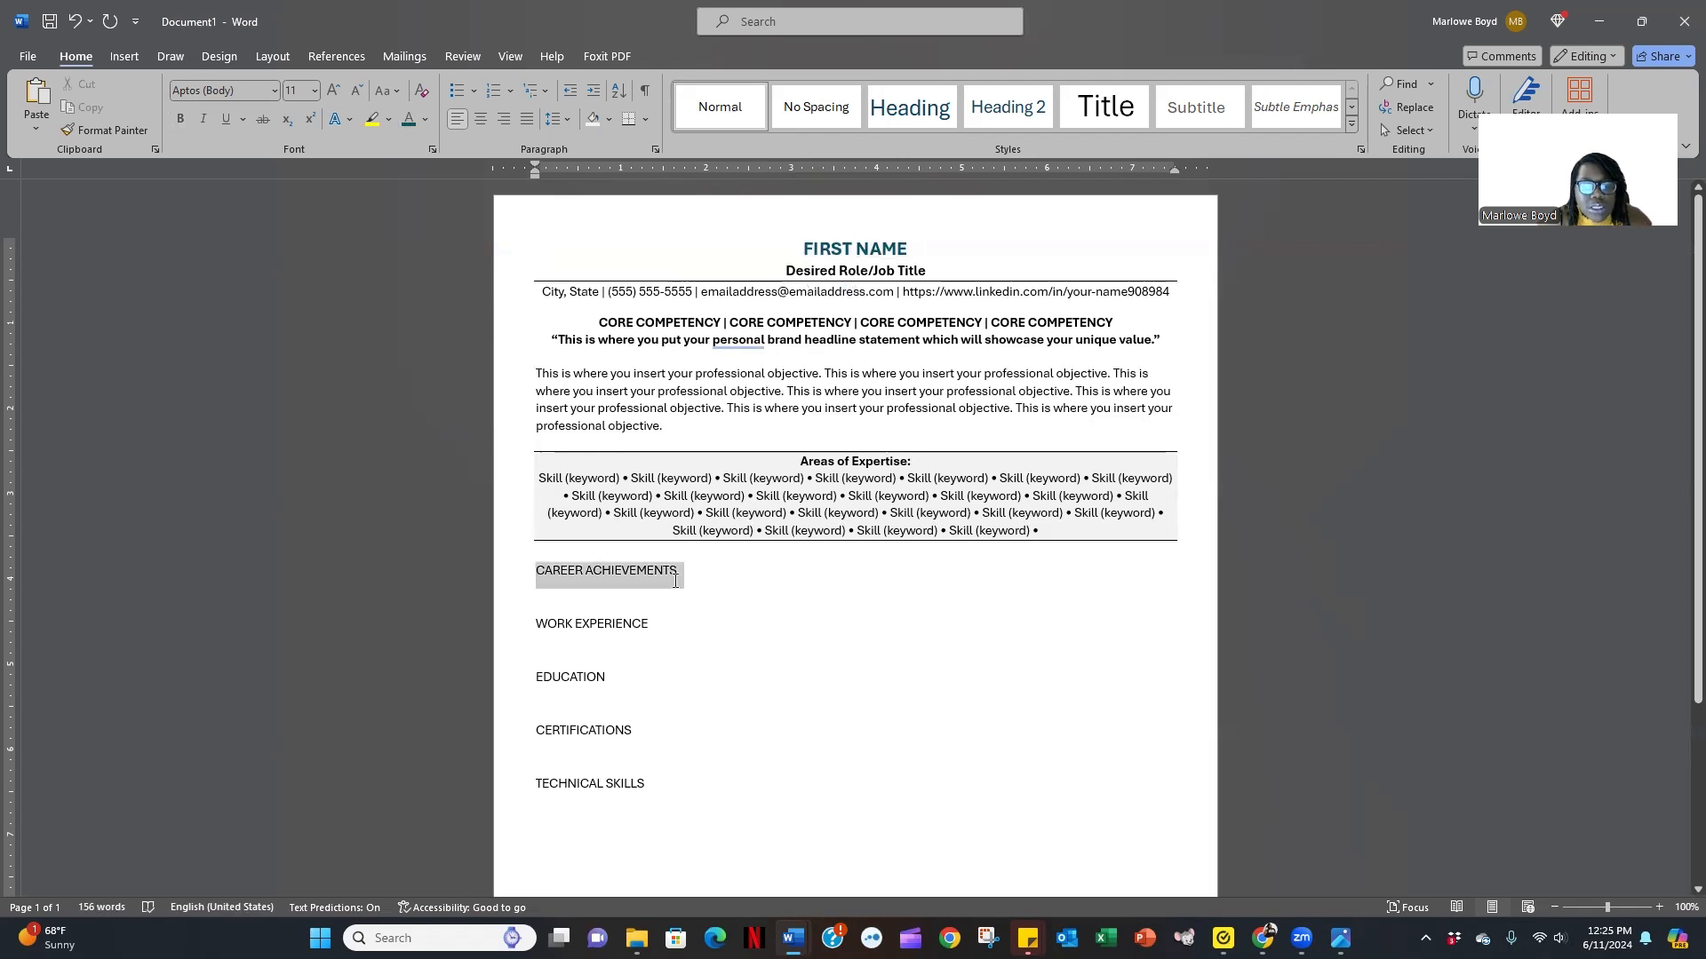
click(179, 121)
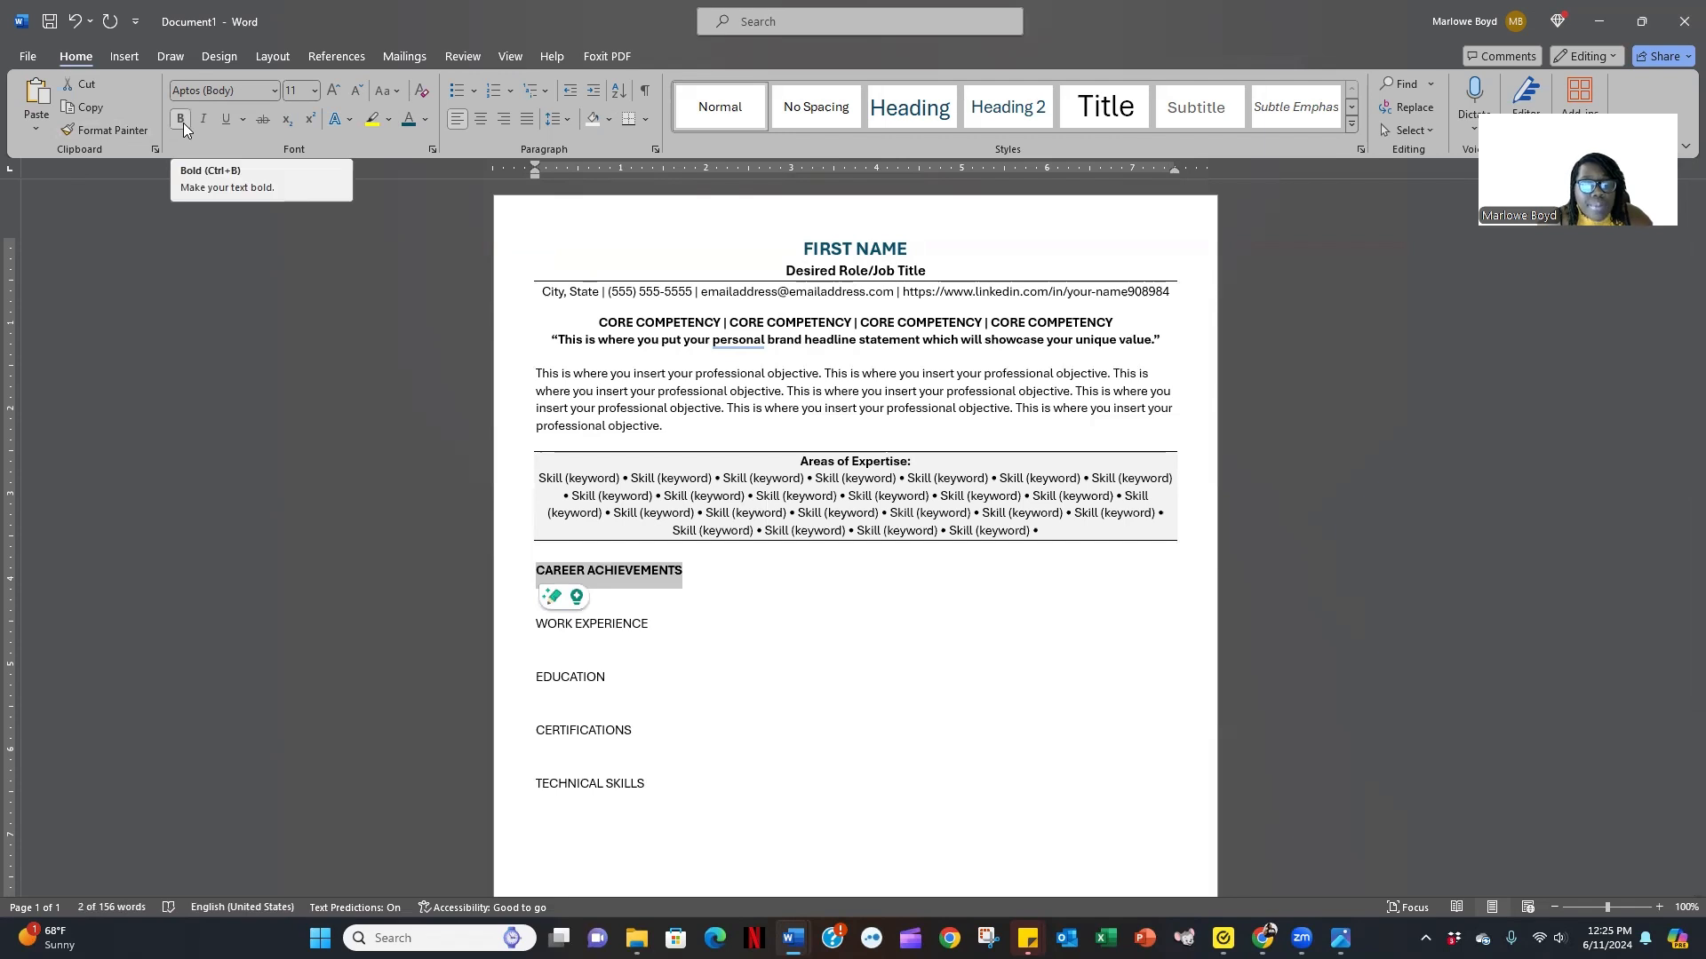
click(312, 91)
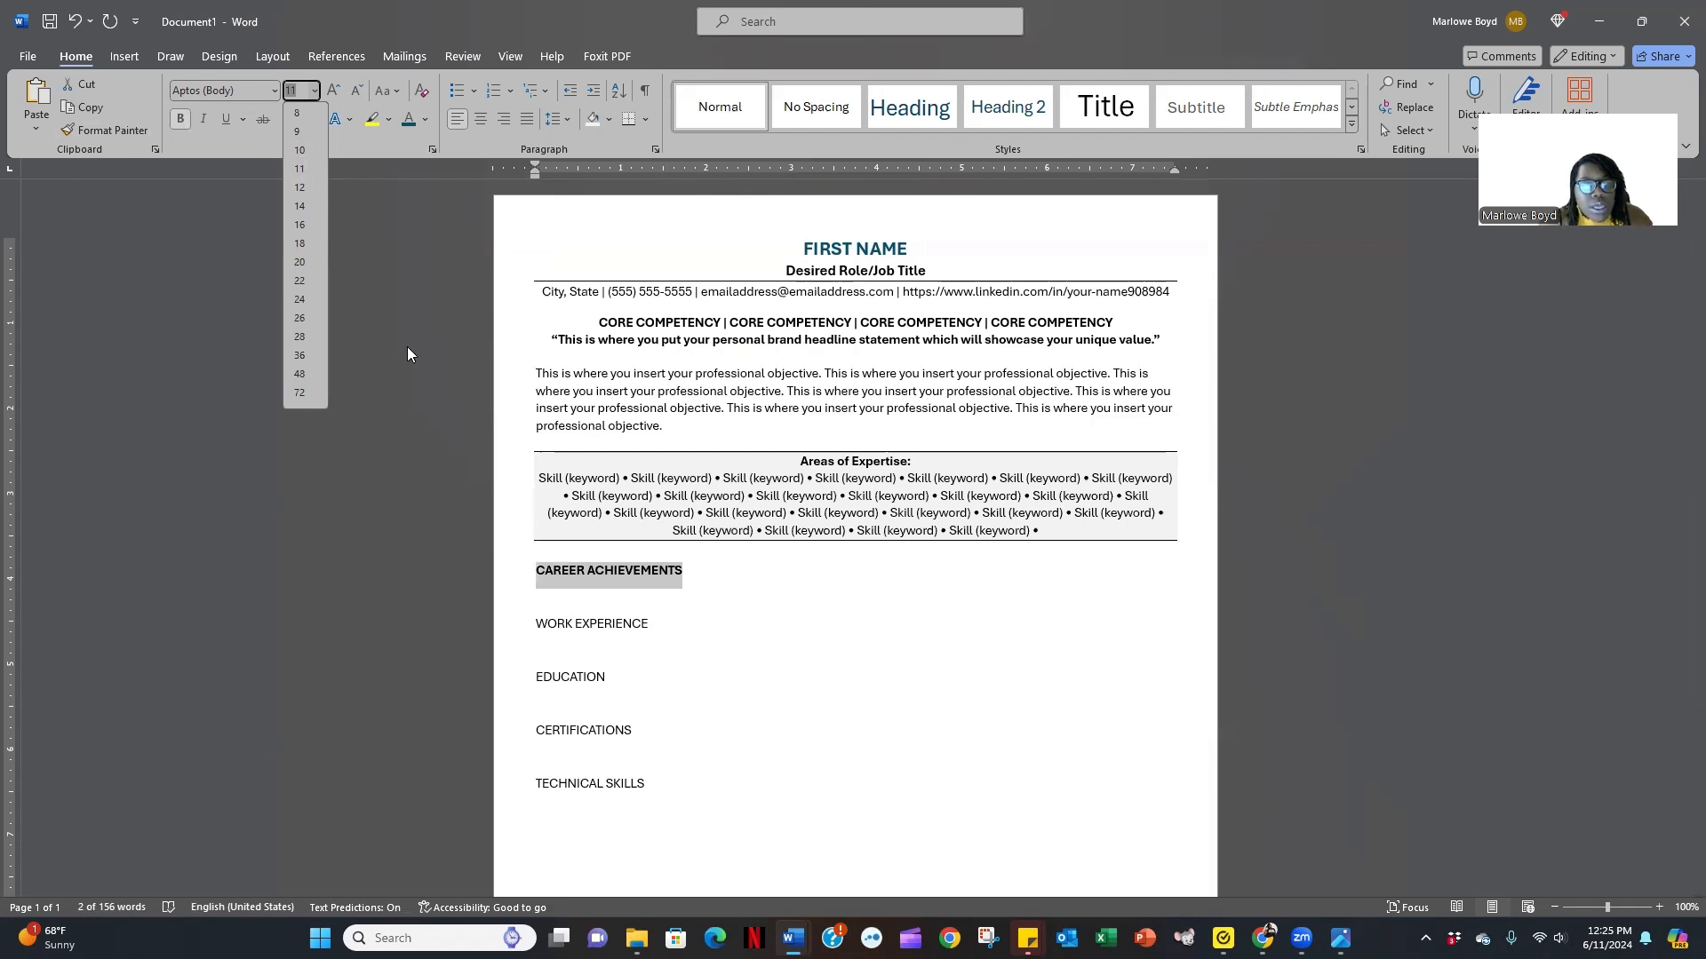
click(408, 128)
click(426, 119)
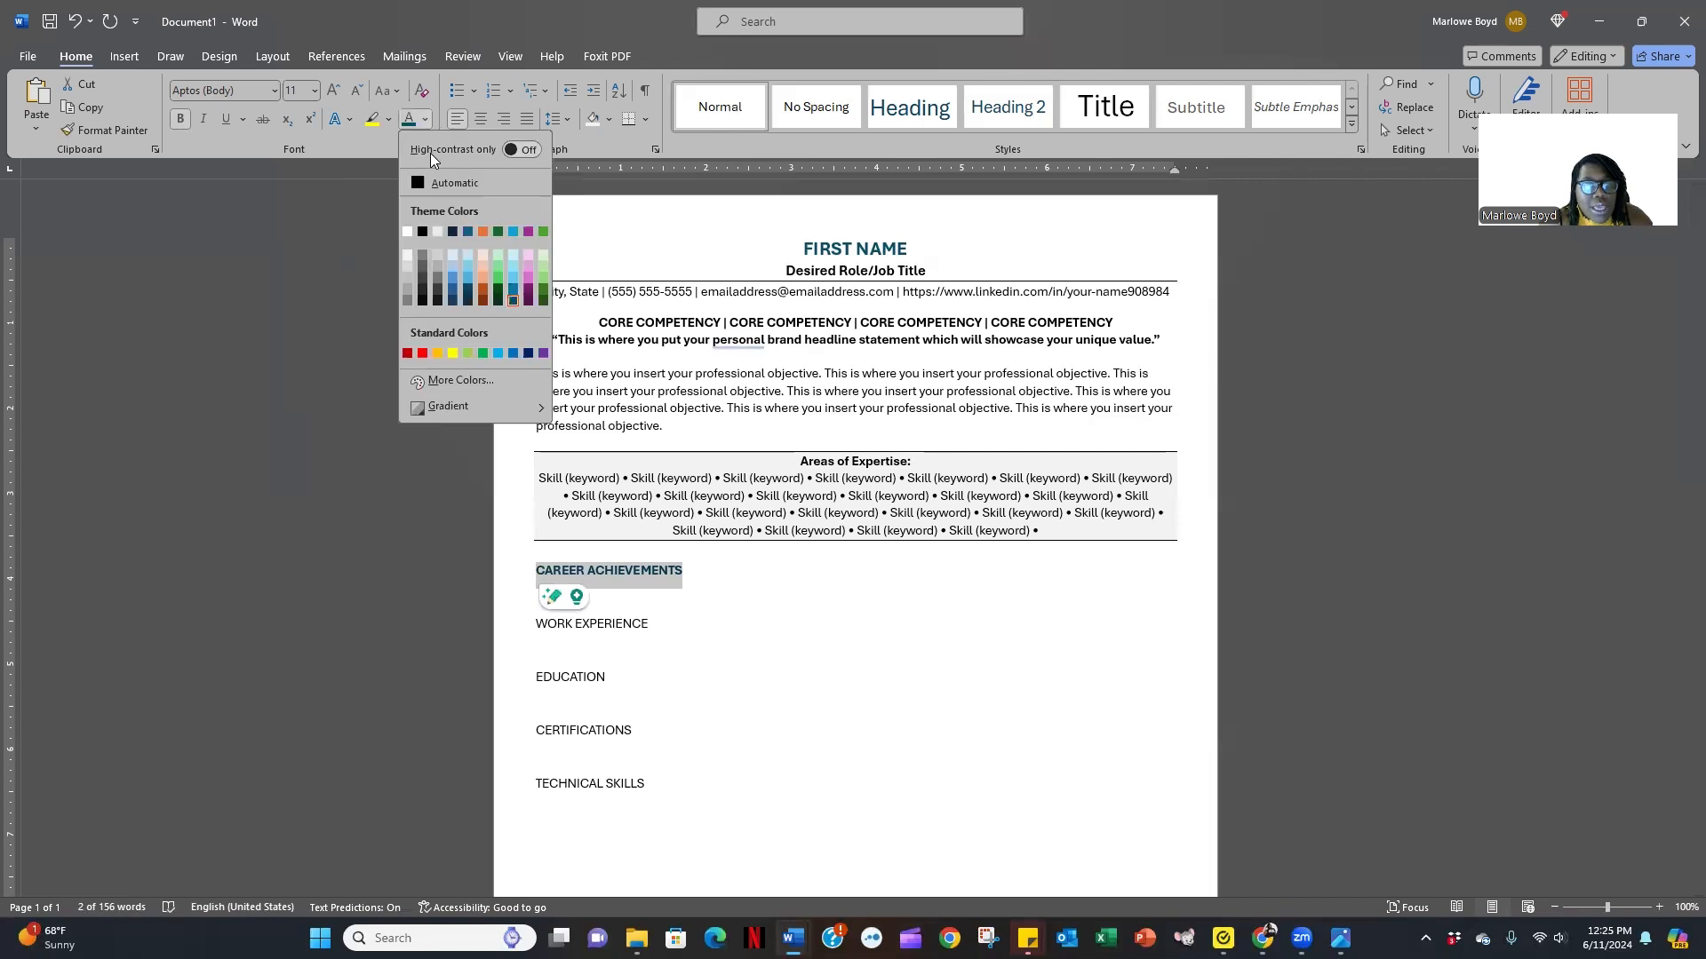
click(434, 181)
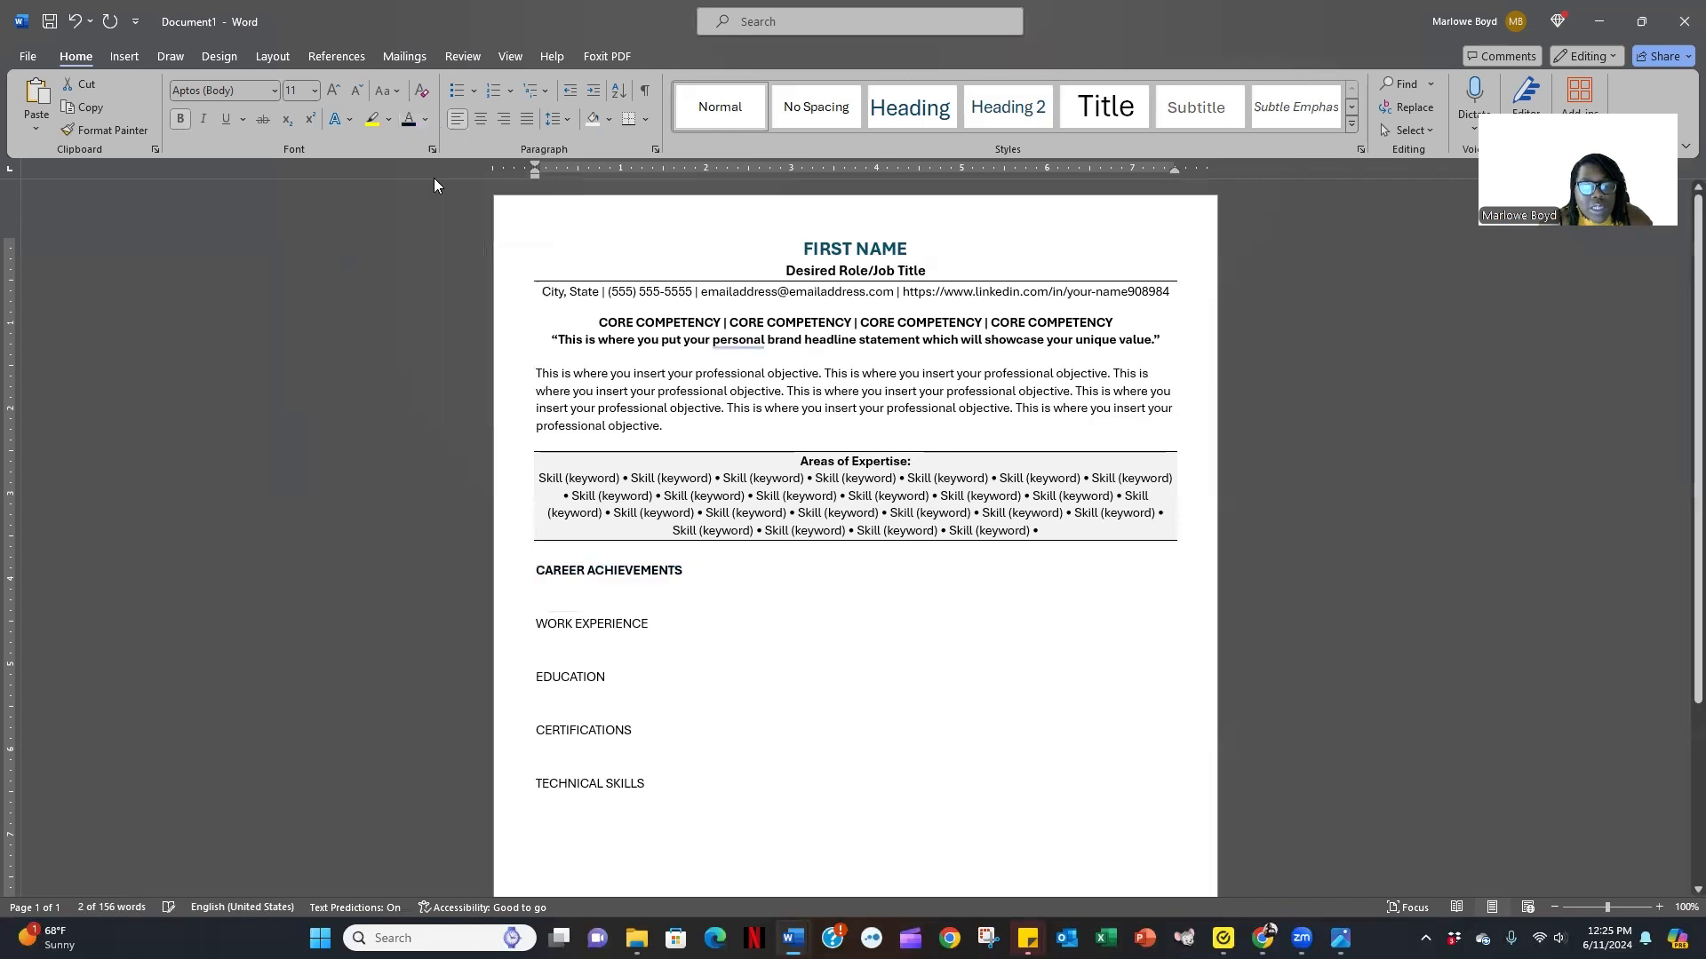
click(315, 89)
click(301, 197)
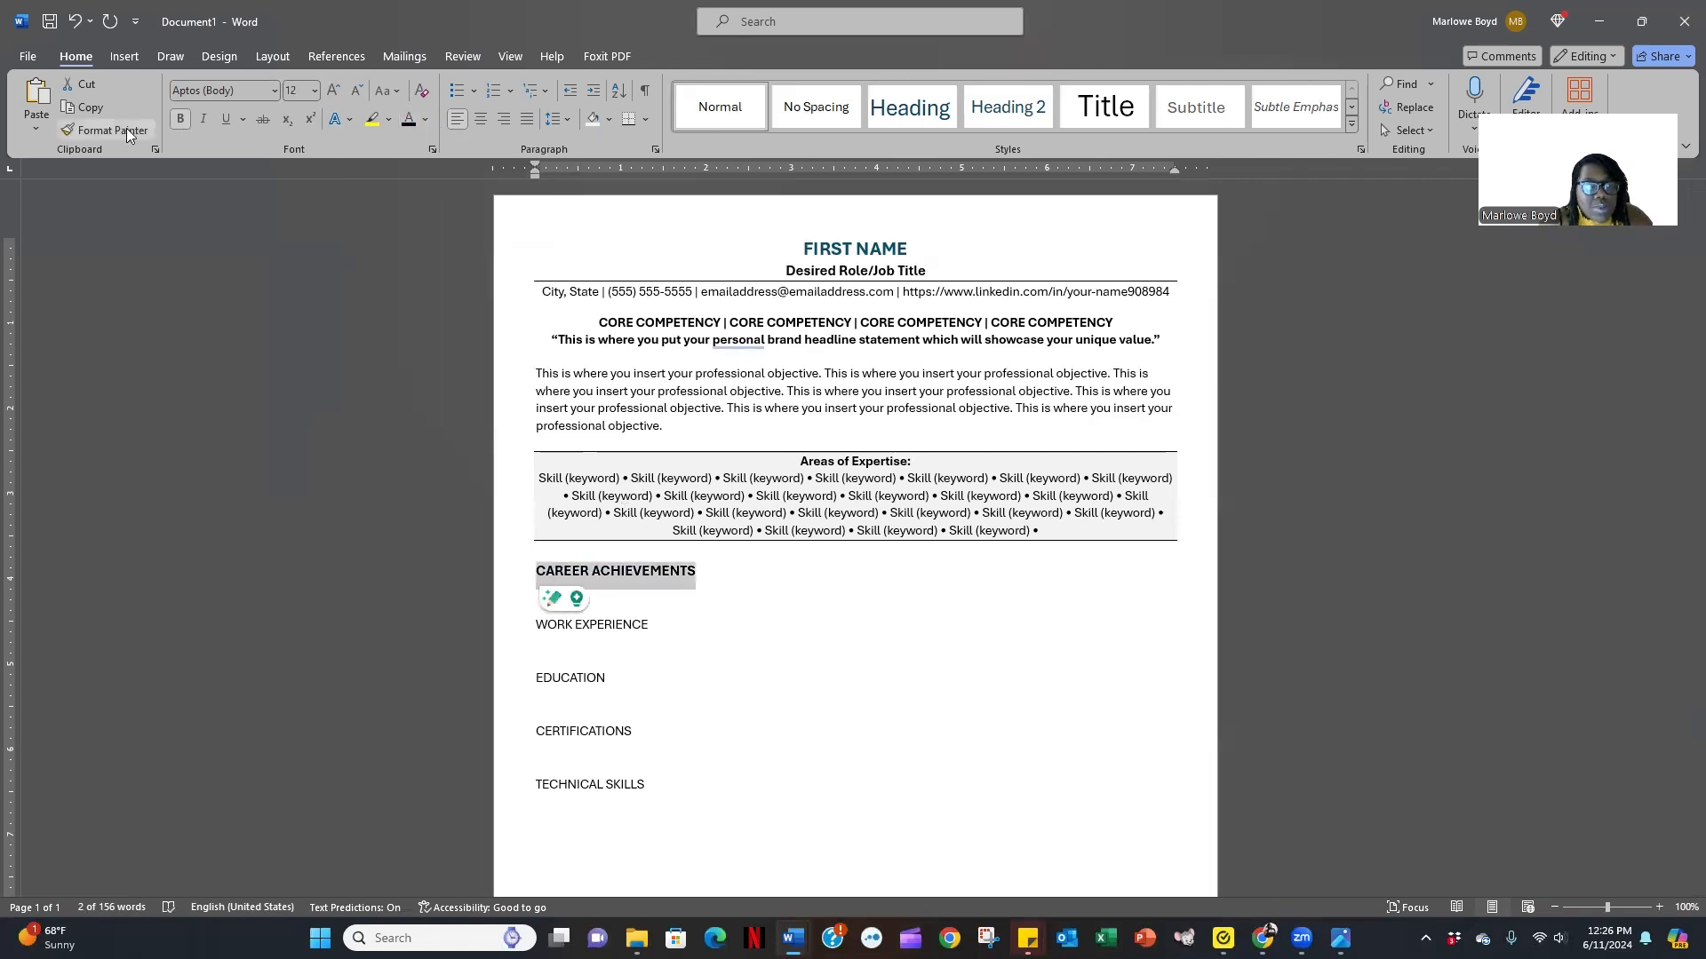
Add a 1 ½ pt grey paragraph border below the “CAREER ACHIEVEMENTS” heading and thicken the line under “Desired Role/Job Title”.
click(646, 119)
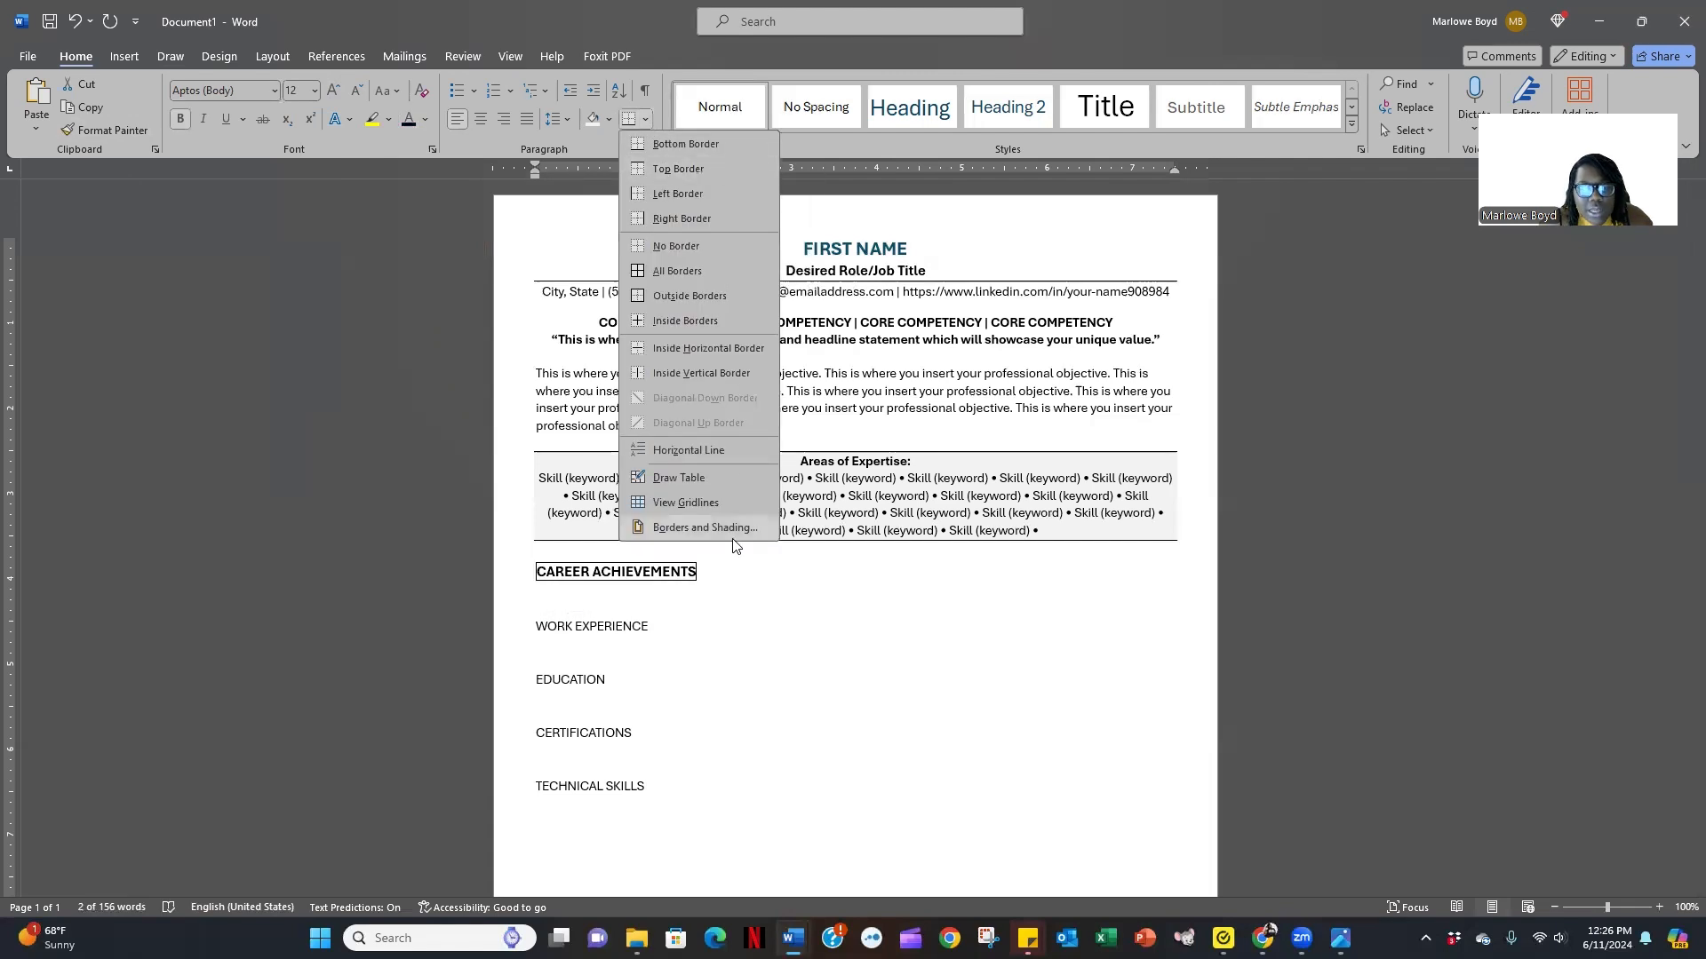
click(693, 528)
click(1199, 557)
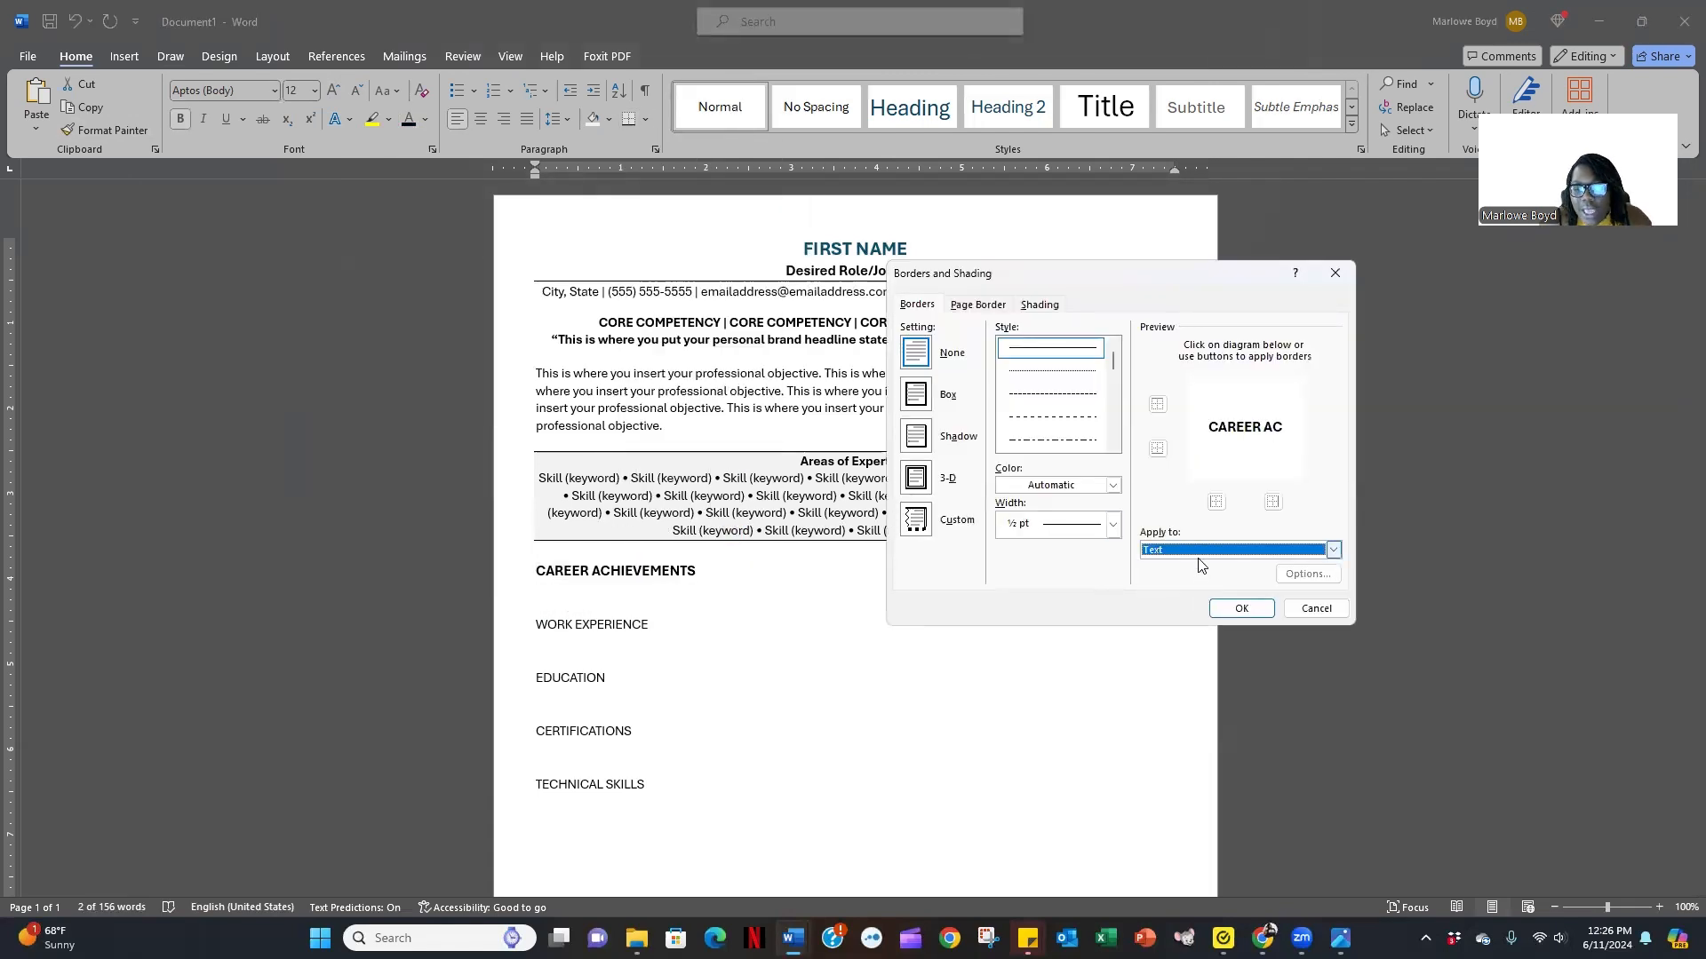
click(1204, 577)
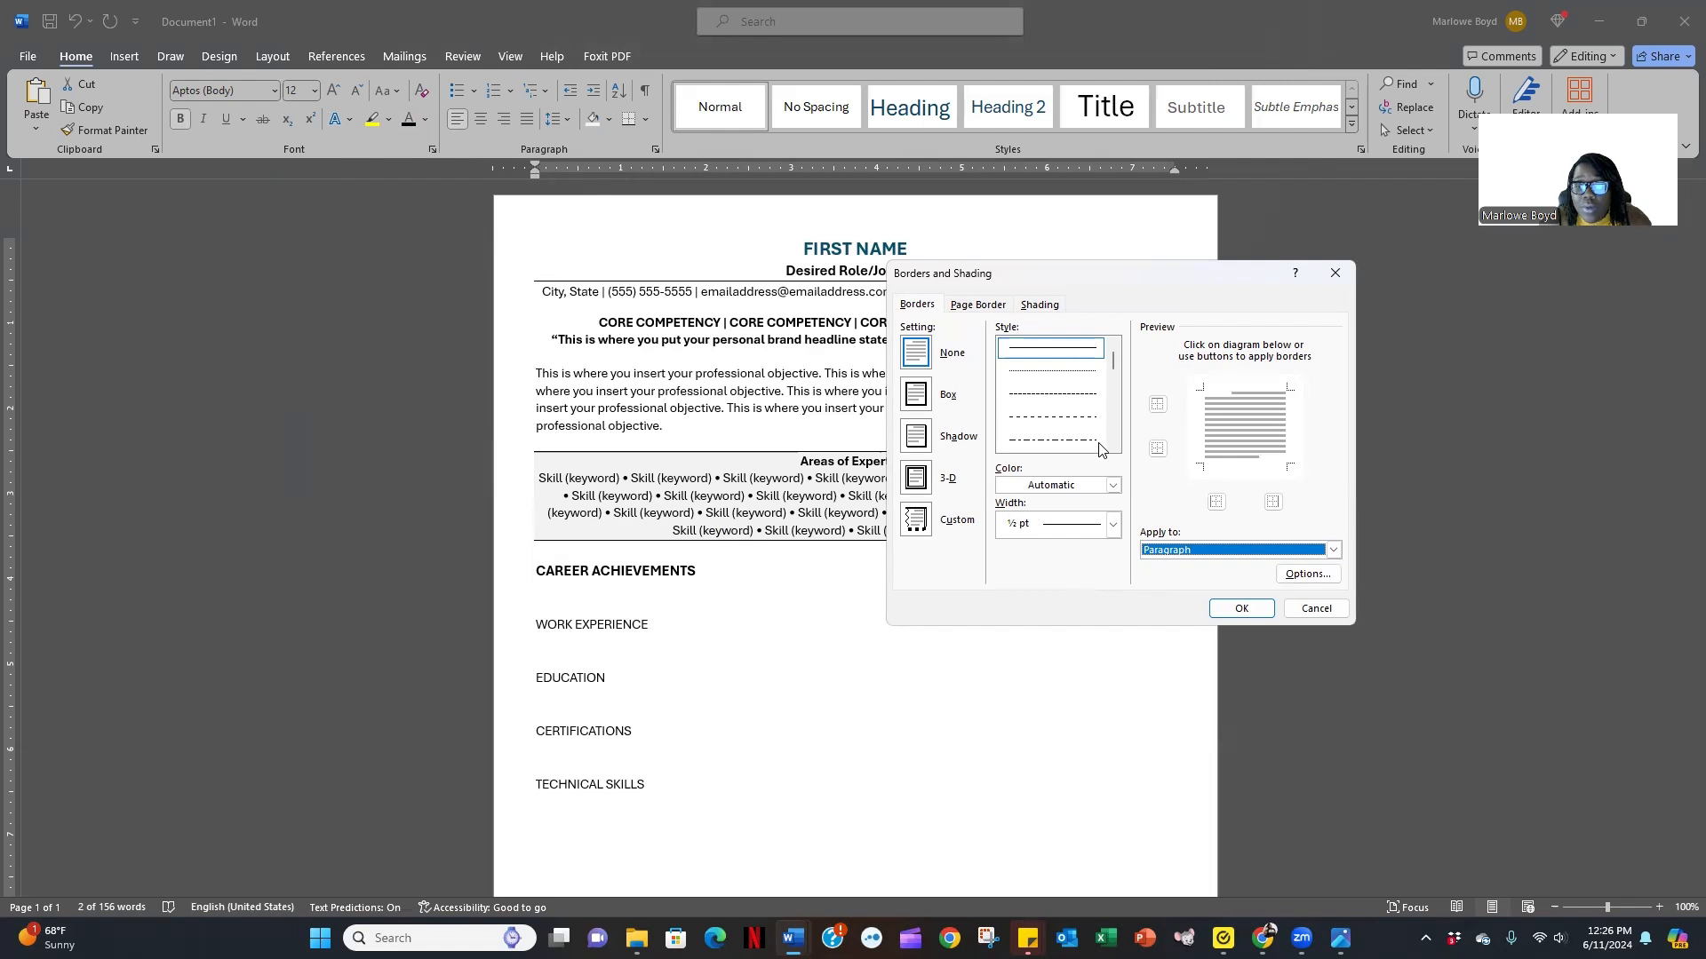
click(1113, 524)
click(1093, 643)
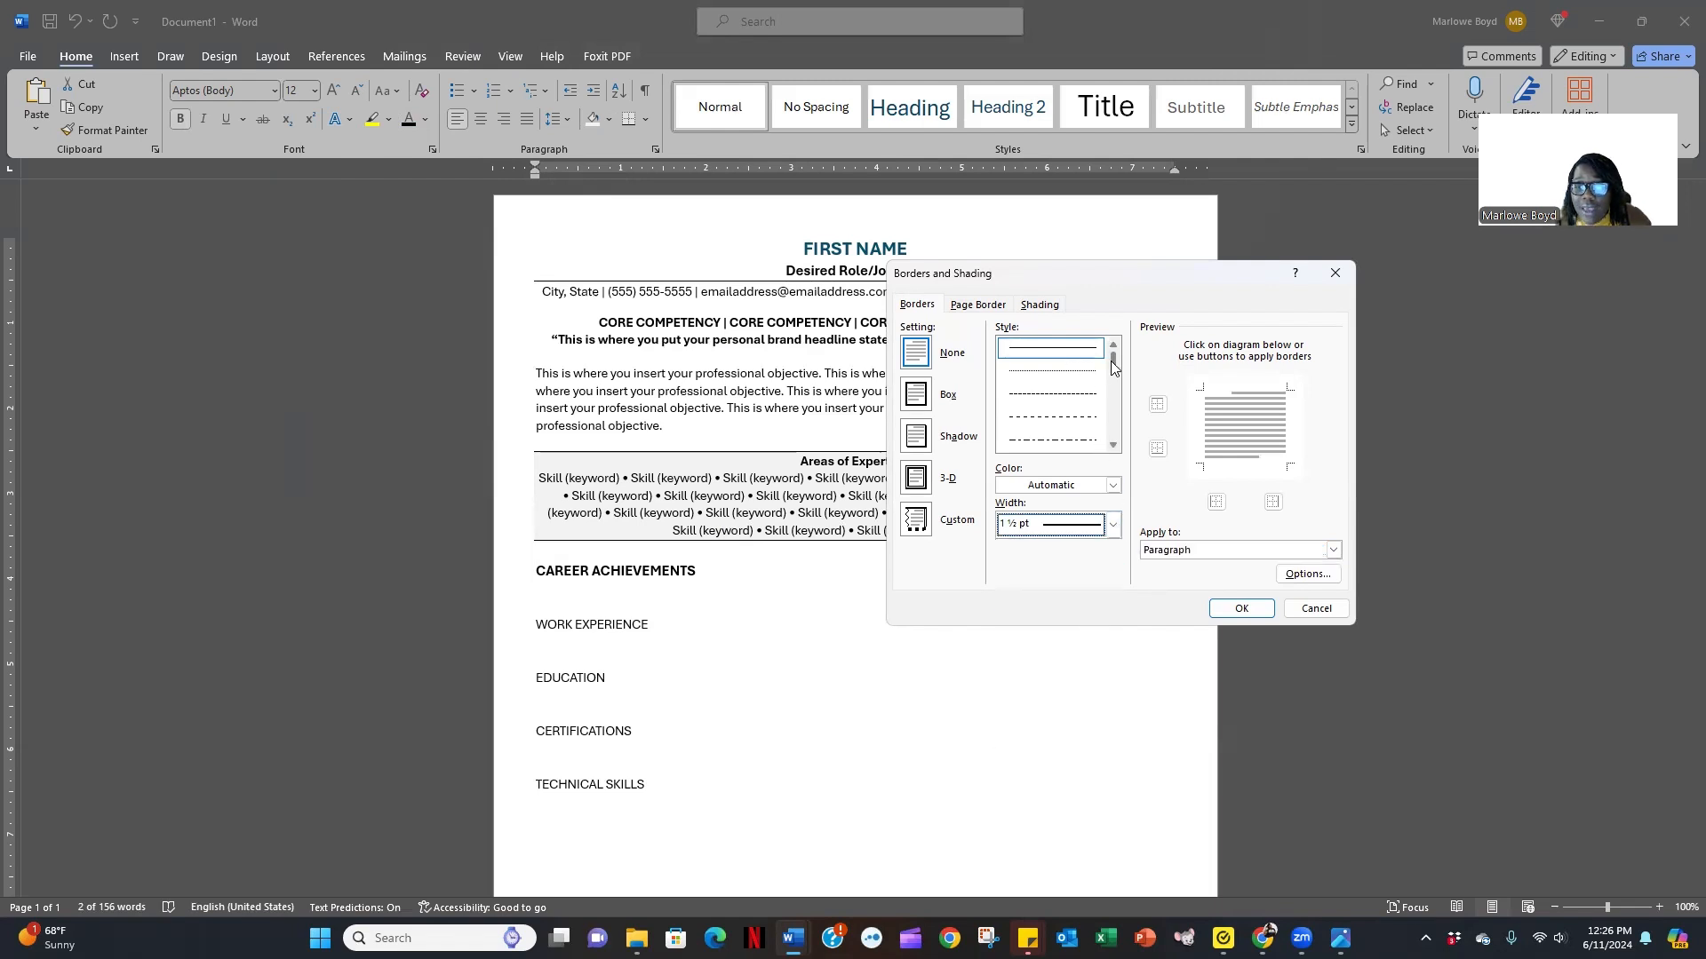
click(1112, 485)
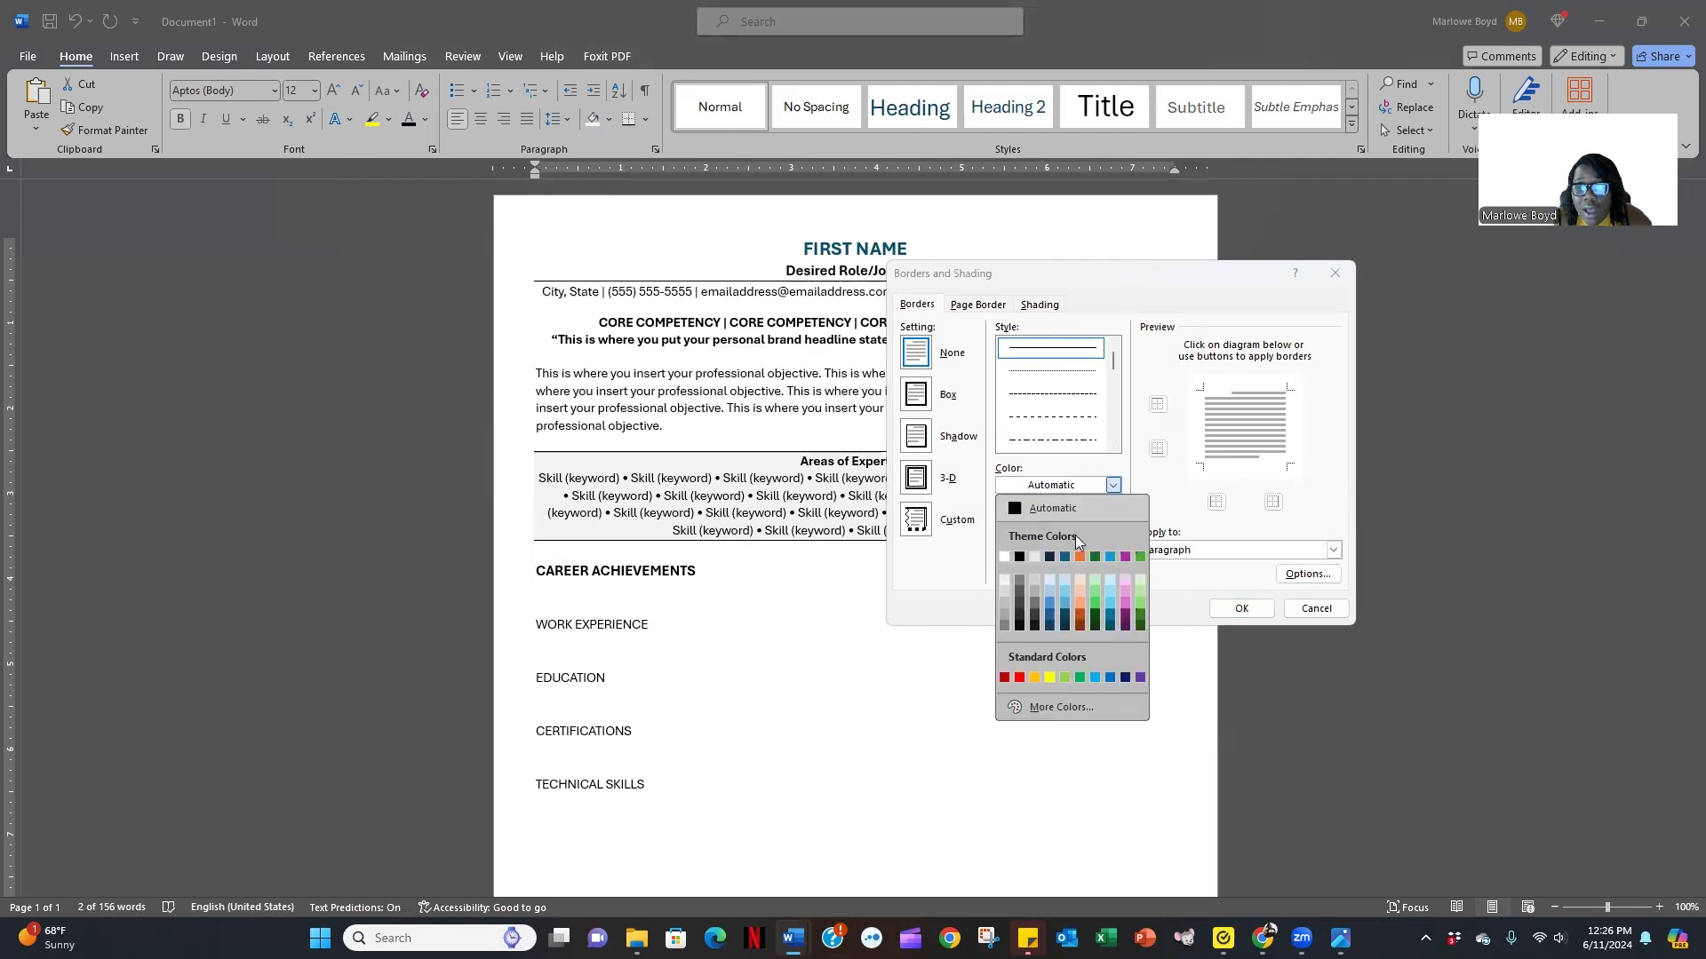
click(1018, 583)
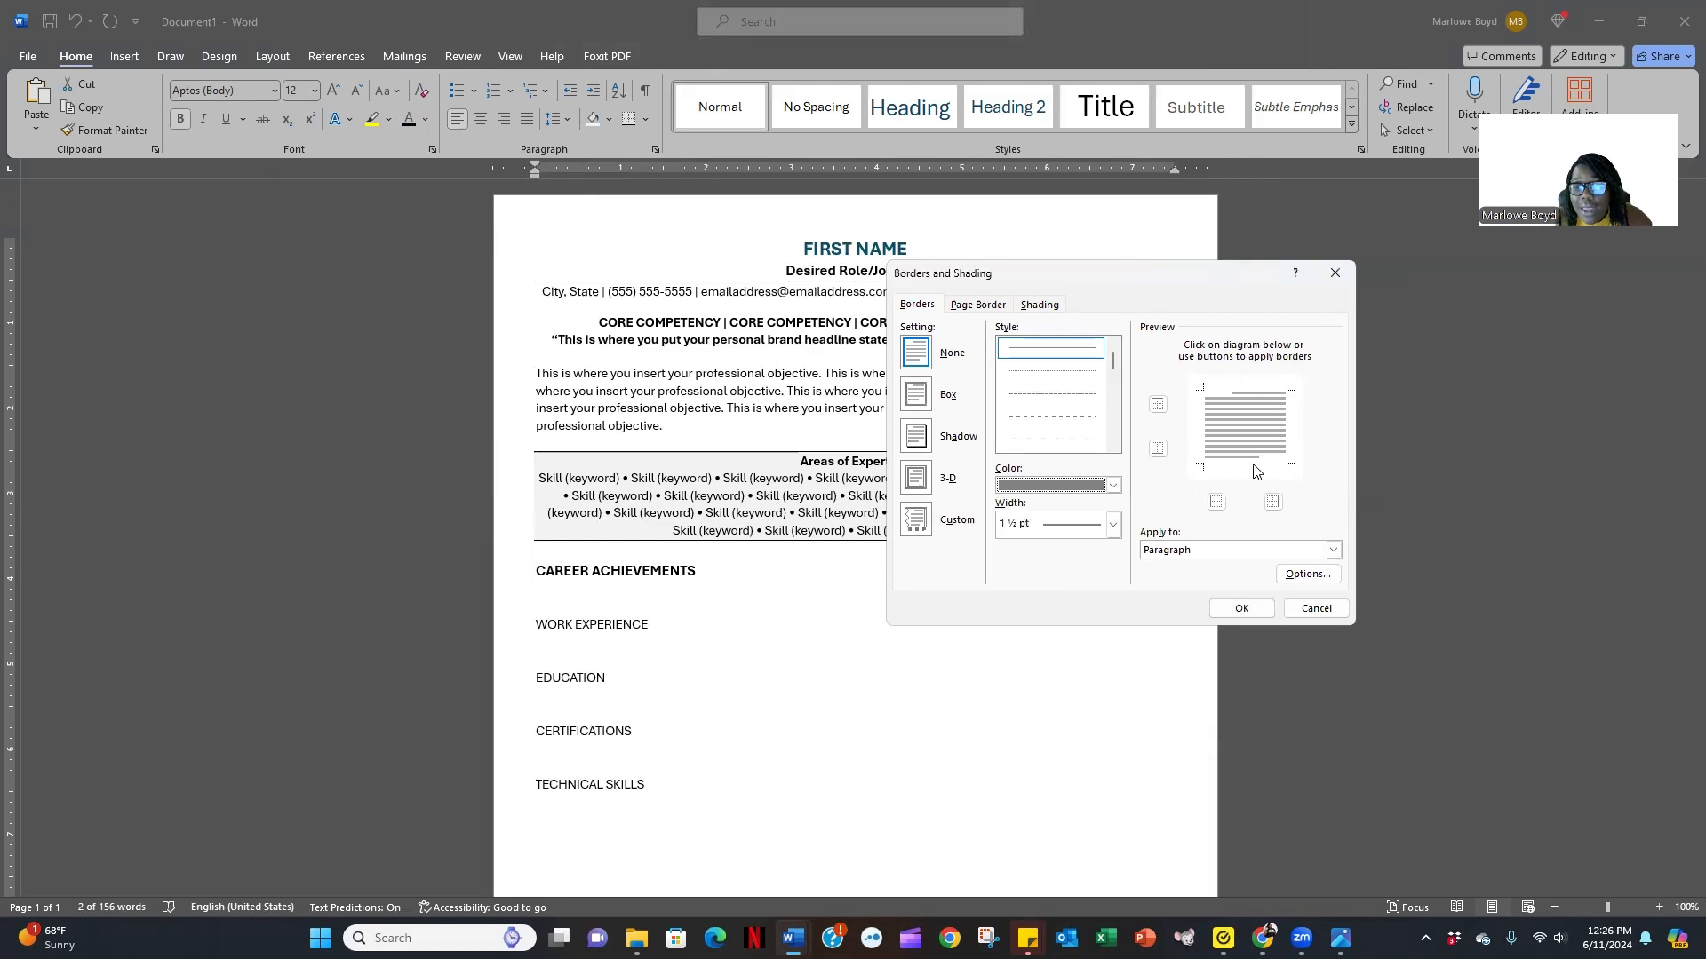
click(1241, 609)
drag(786, 271, 924, 272)
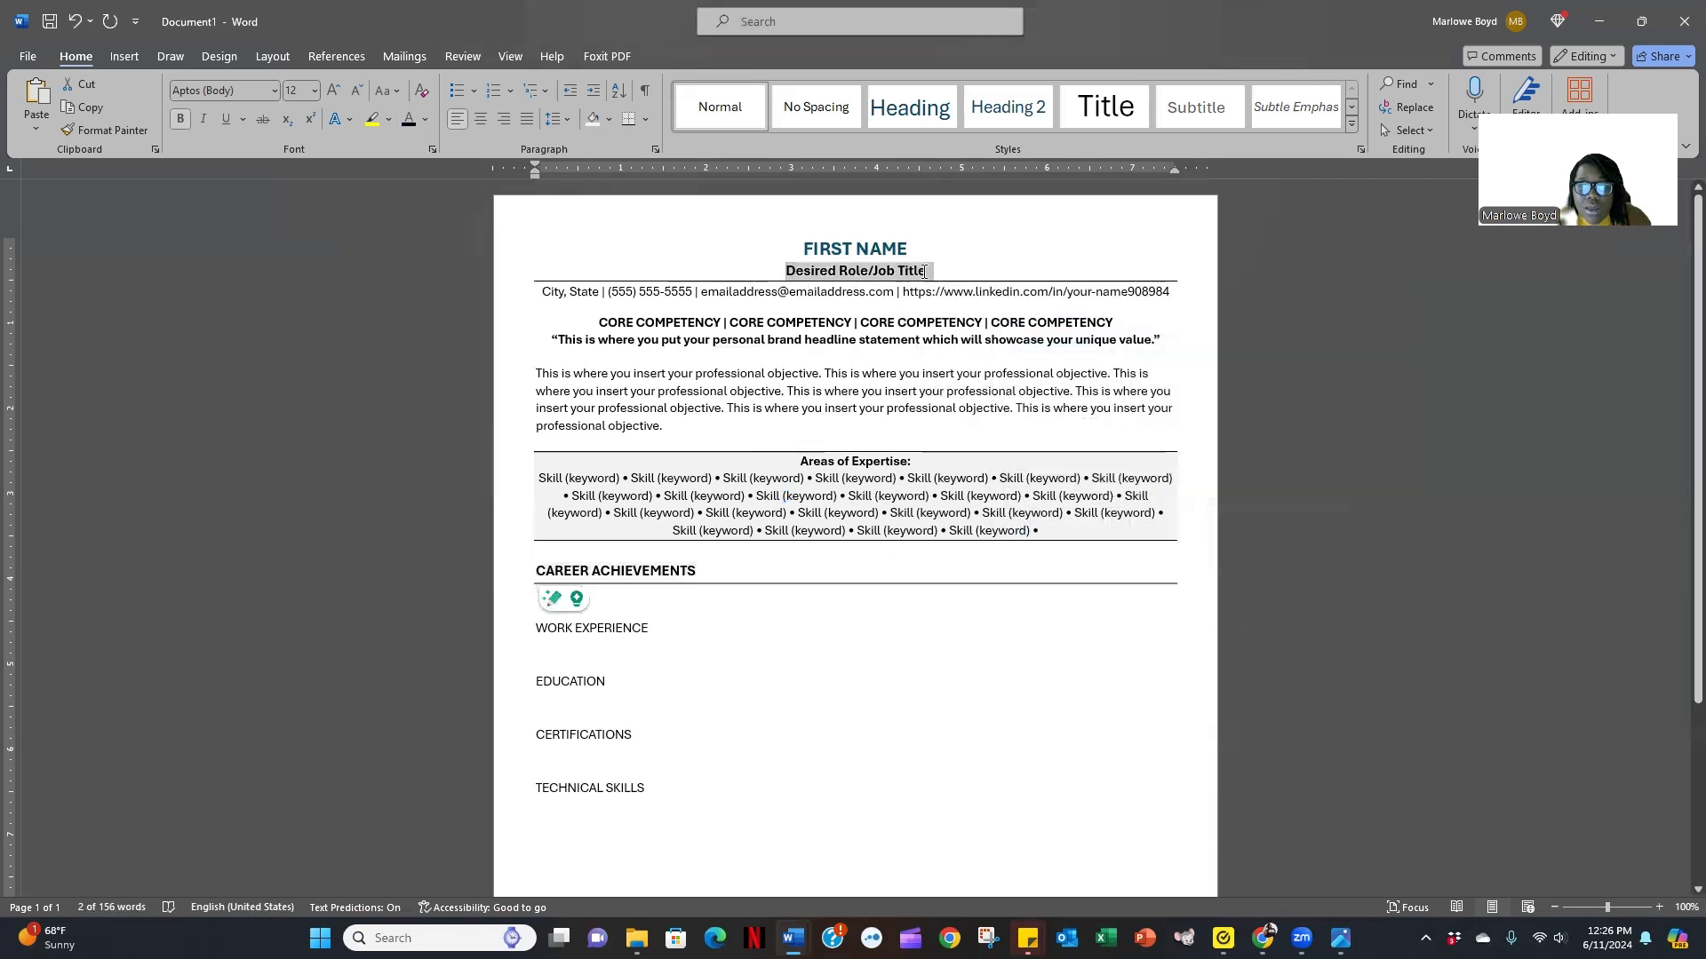
Copy the “CAREER ACHIEVEMENTS” formatting to the “WORK EXPERIENCE”, “EDUCATION”, “CERTIFICATIONS” and “TECHNICAL SKILLS” headings with the Format Painter.
drag(535, 570, 702, 571)
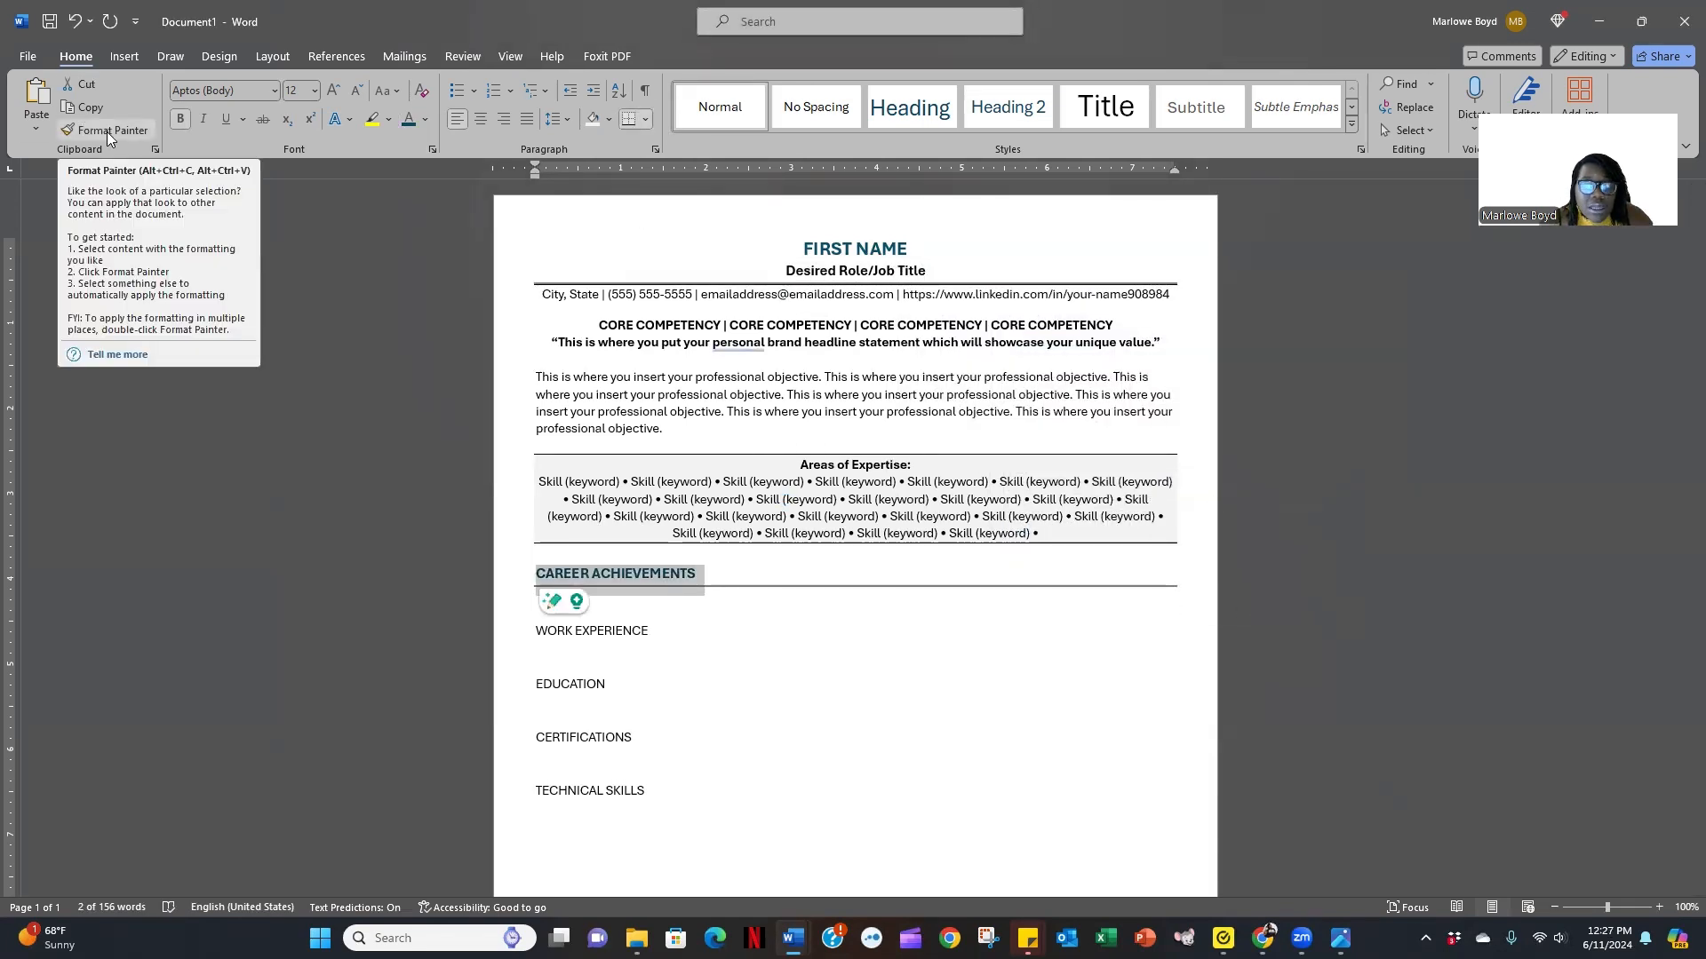
double_click(108, 133)
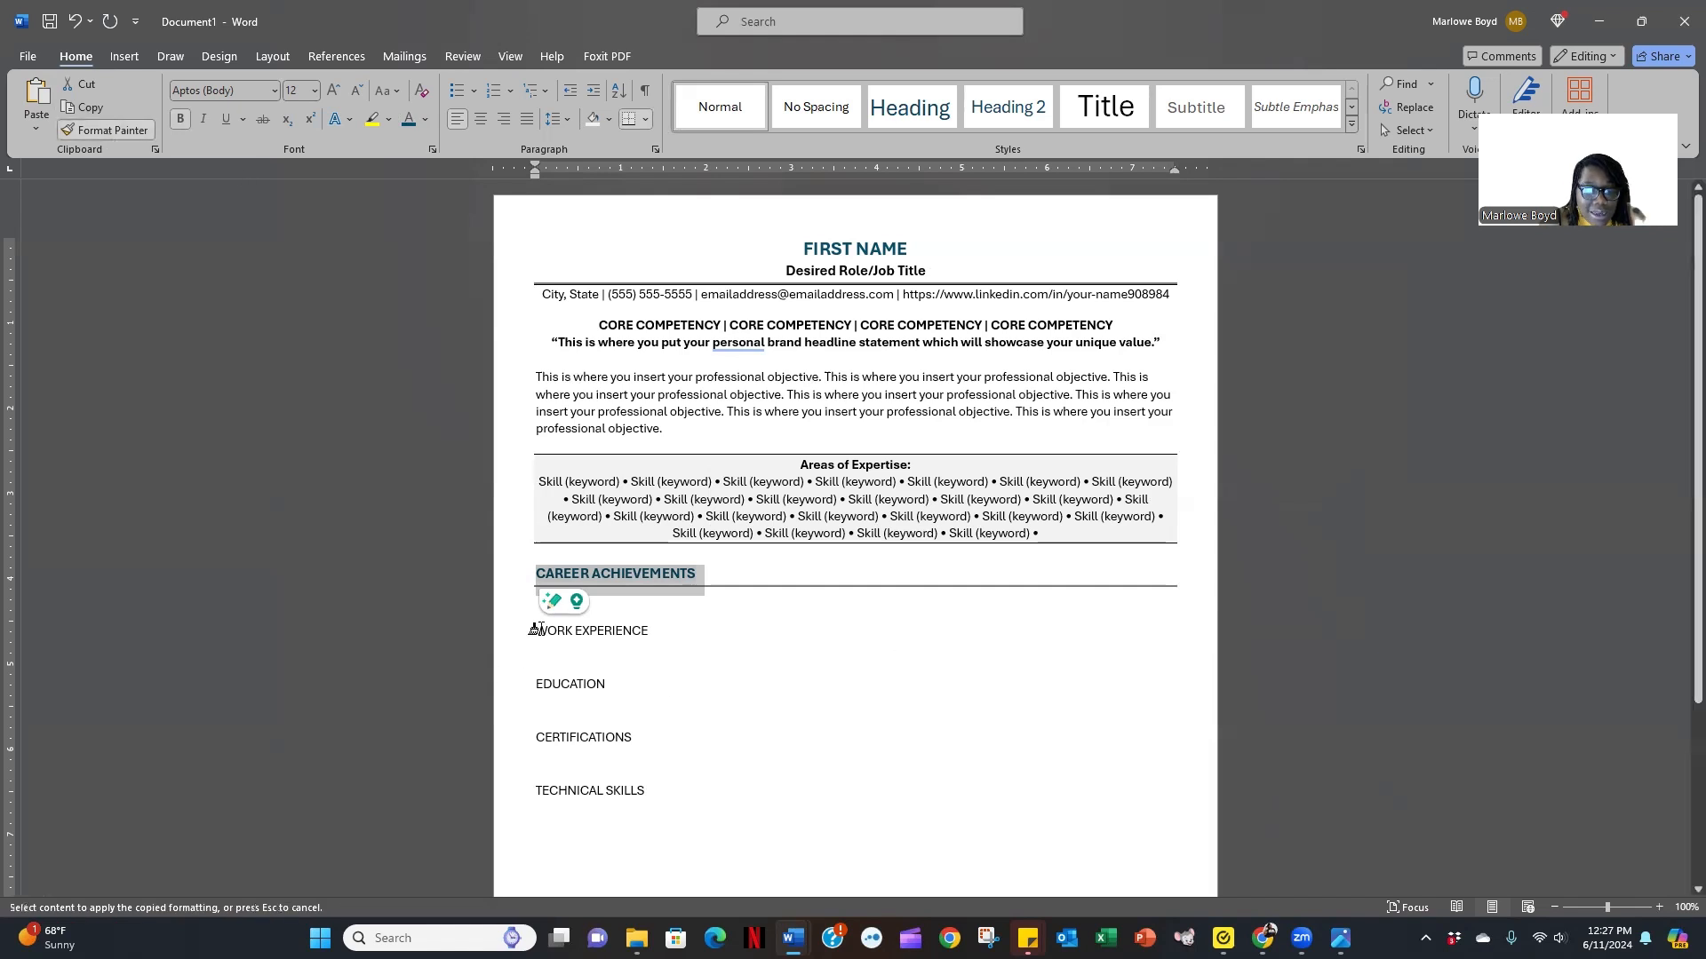
drag(538, 633, 662, 632)
drag(535, 689, 613, 689)
drag(536, 742, 653, 748)
drag(529, 803, 643, 804)
click(80, 129)
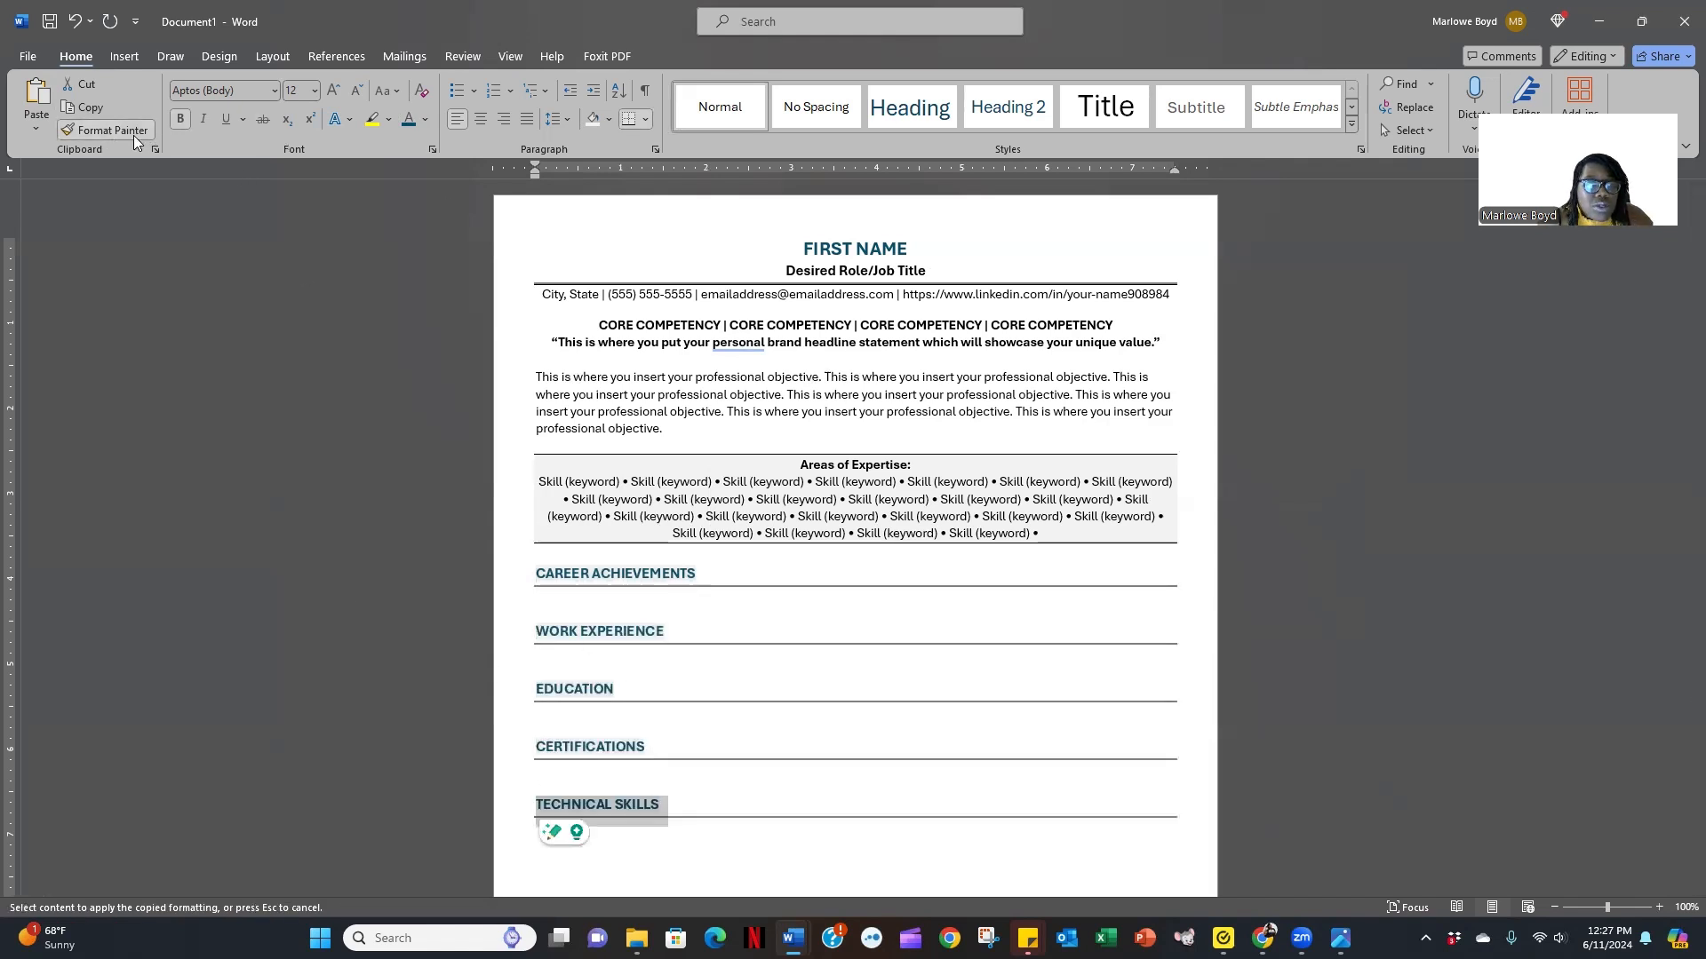
click(1291, 542)
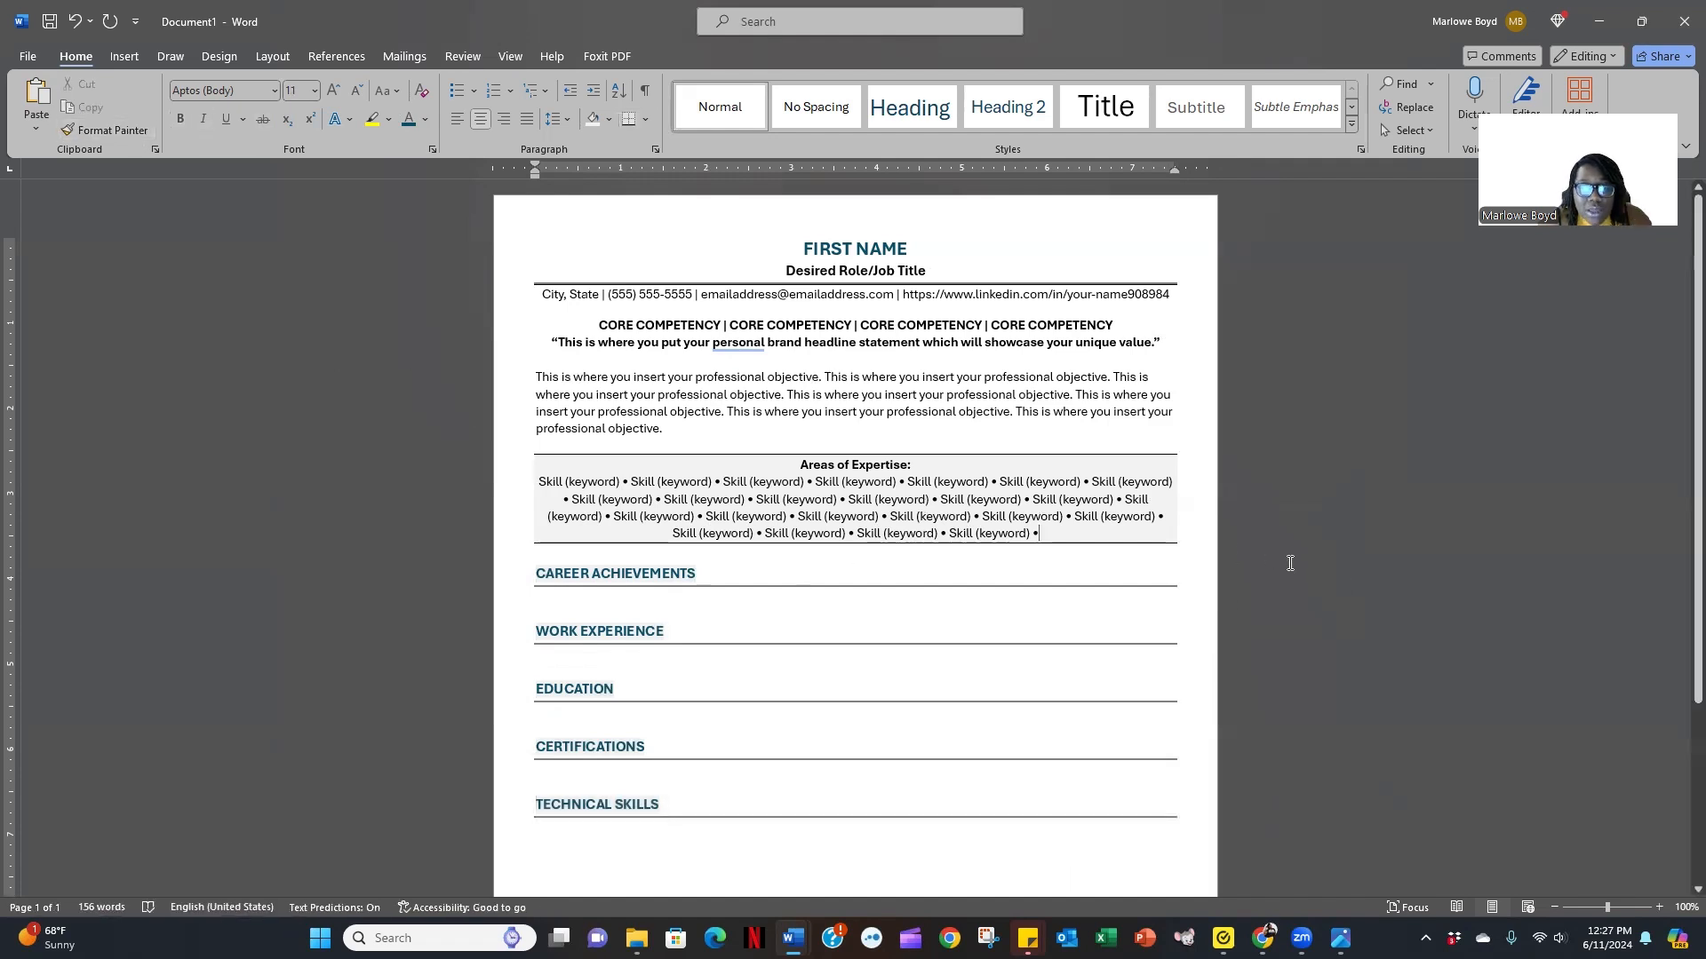
Start a bulleted list in font size 10 on the blank line below the “CAREER ACHIEVEMENTS” heading.
scroll(1297, 569, down, 3)
scroll(1302, 585, up, 3)
click(451, 593)
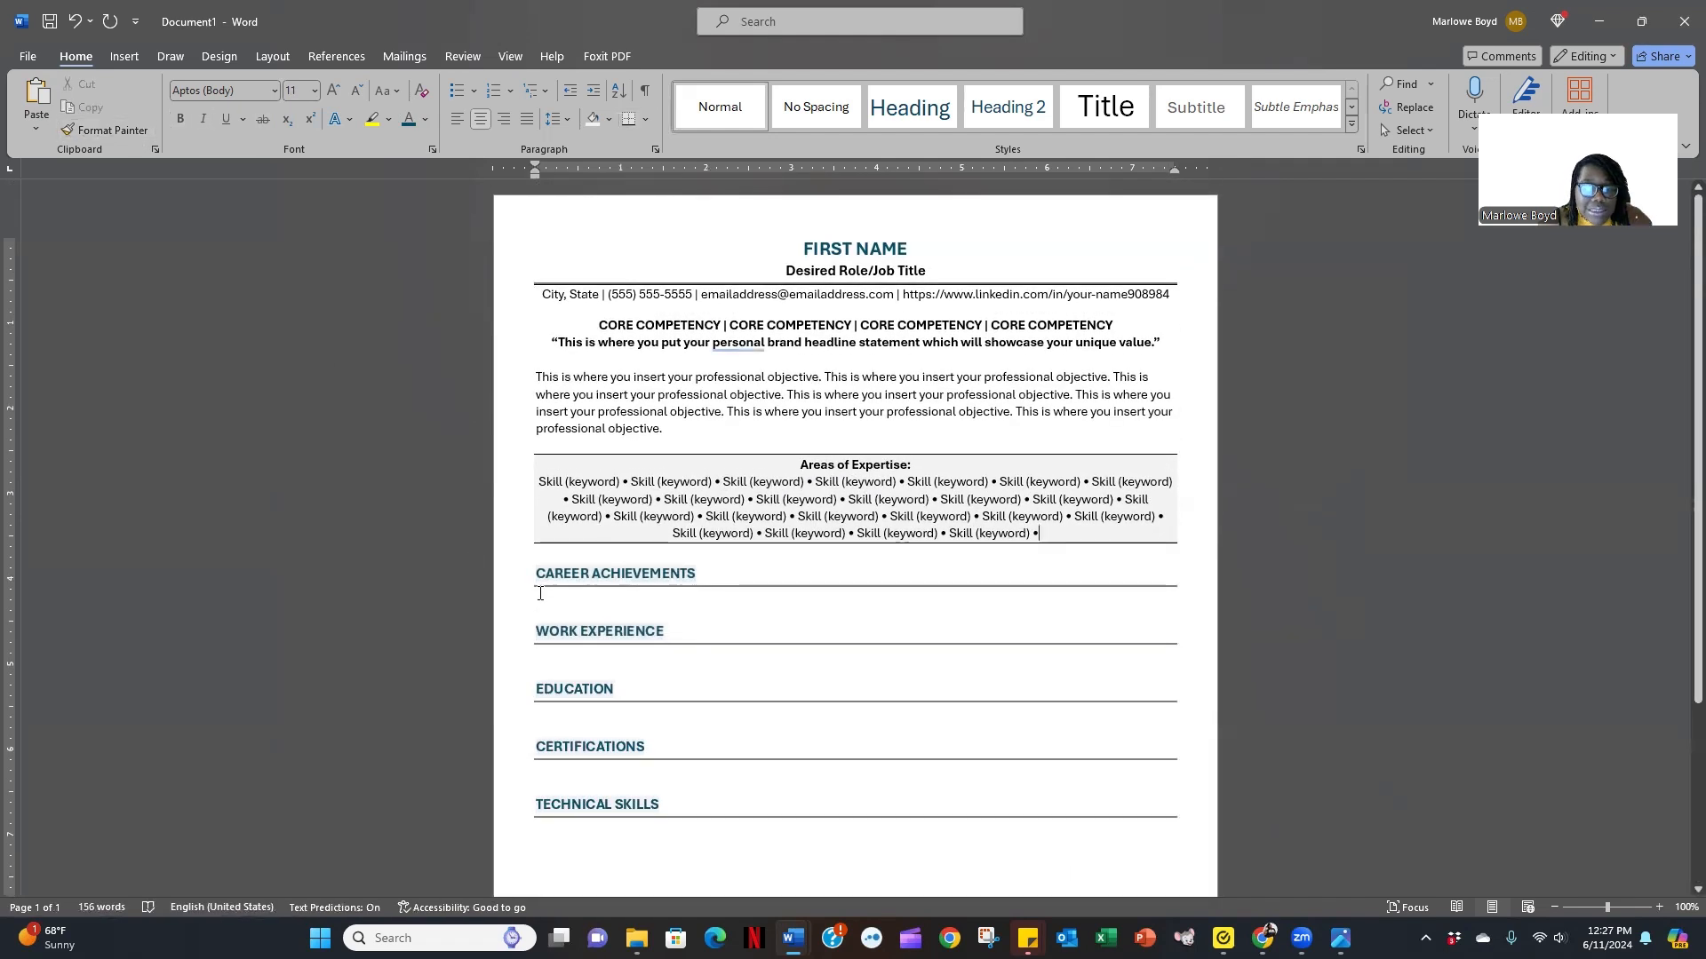
click(314, 90)
click(302, 147)
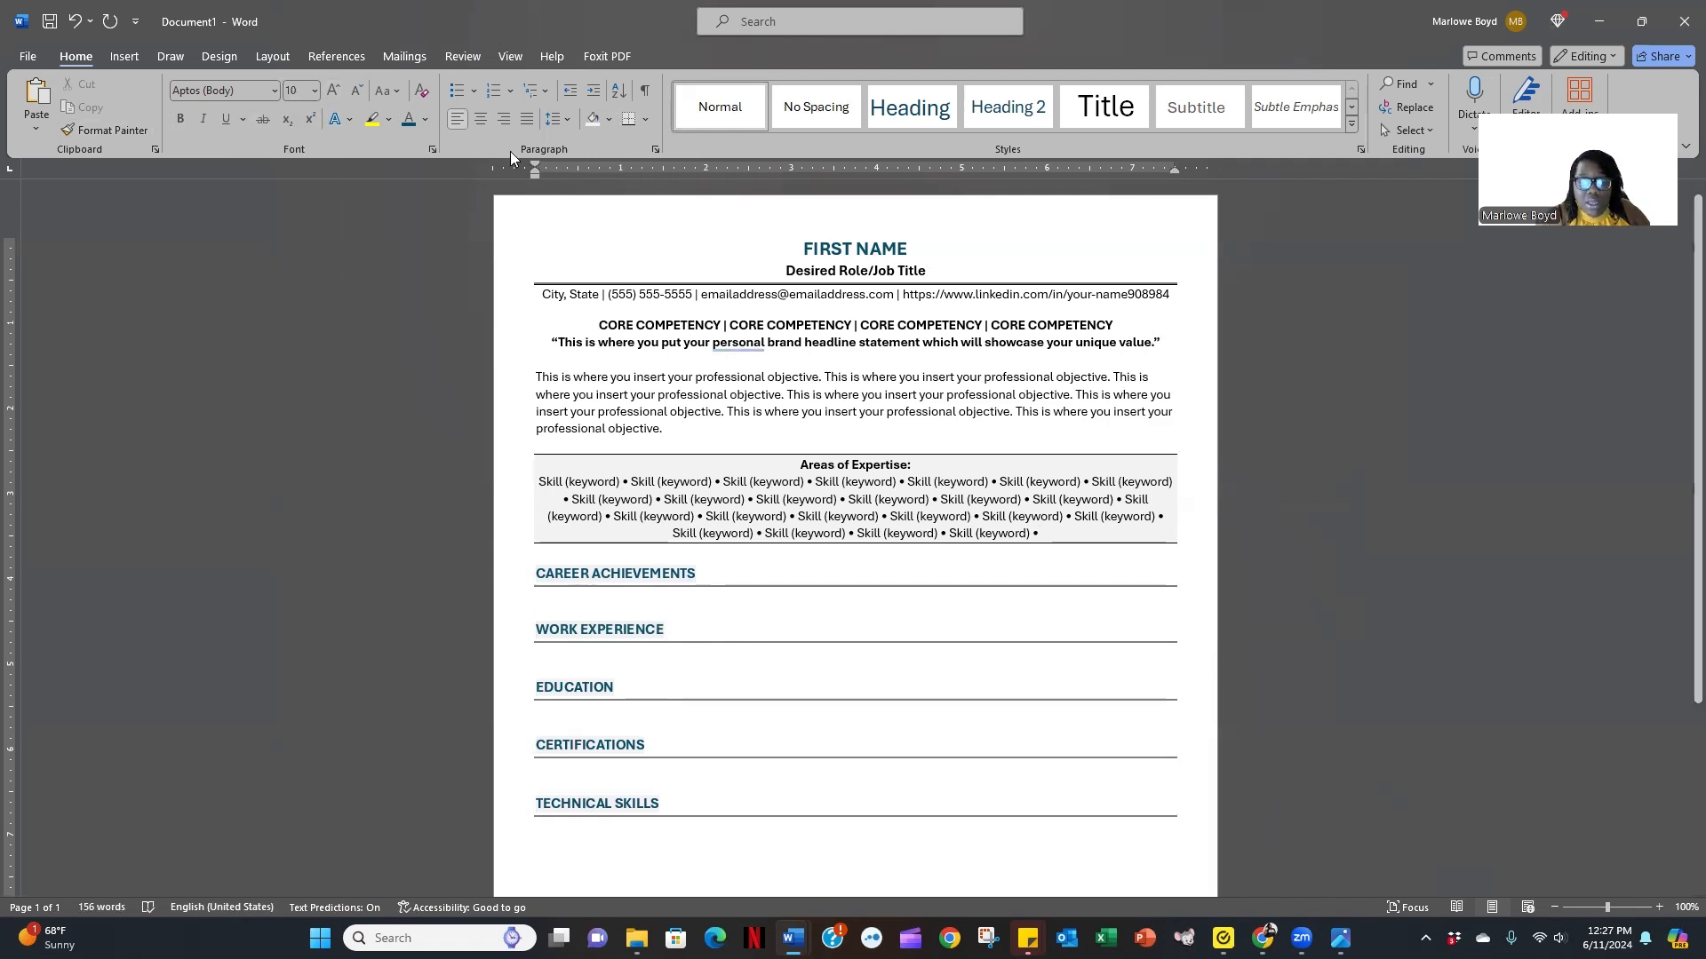
key(ctrl+shift+l)
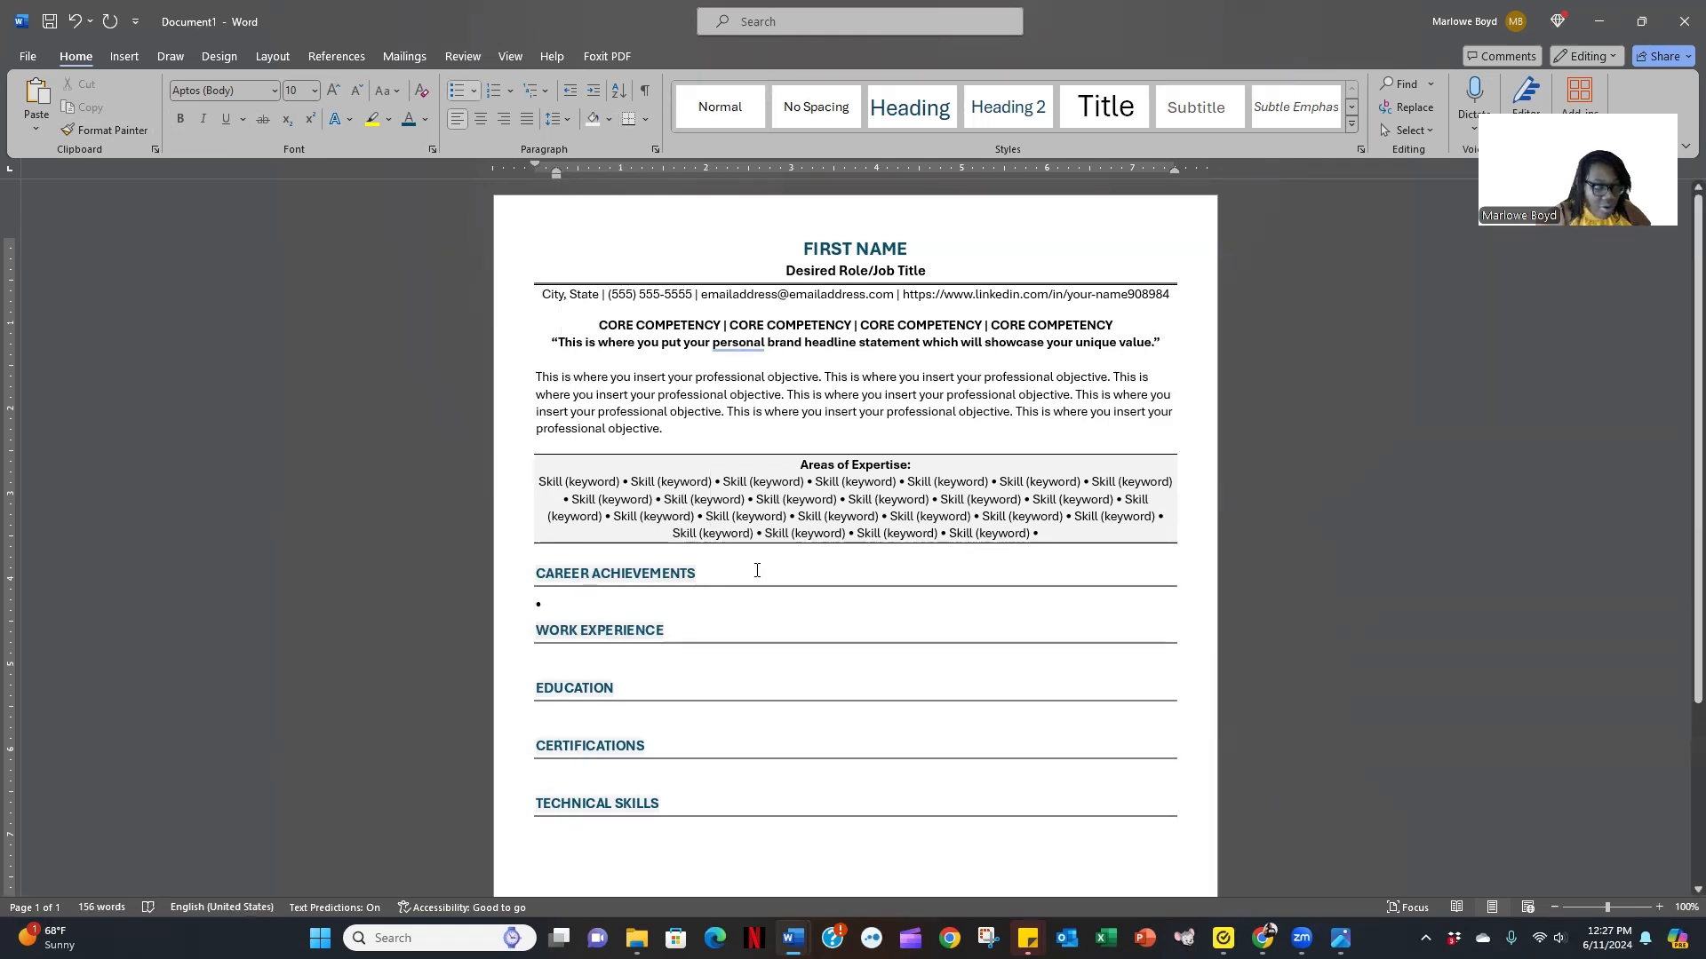
Write the first achievement bullet as “Pain Point: [ACTION VERB] then state the [CHALLENGE], [INSTERT YOUR ACTION], and close out with”.
text(Pain Point: [ACTION VERB)
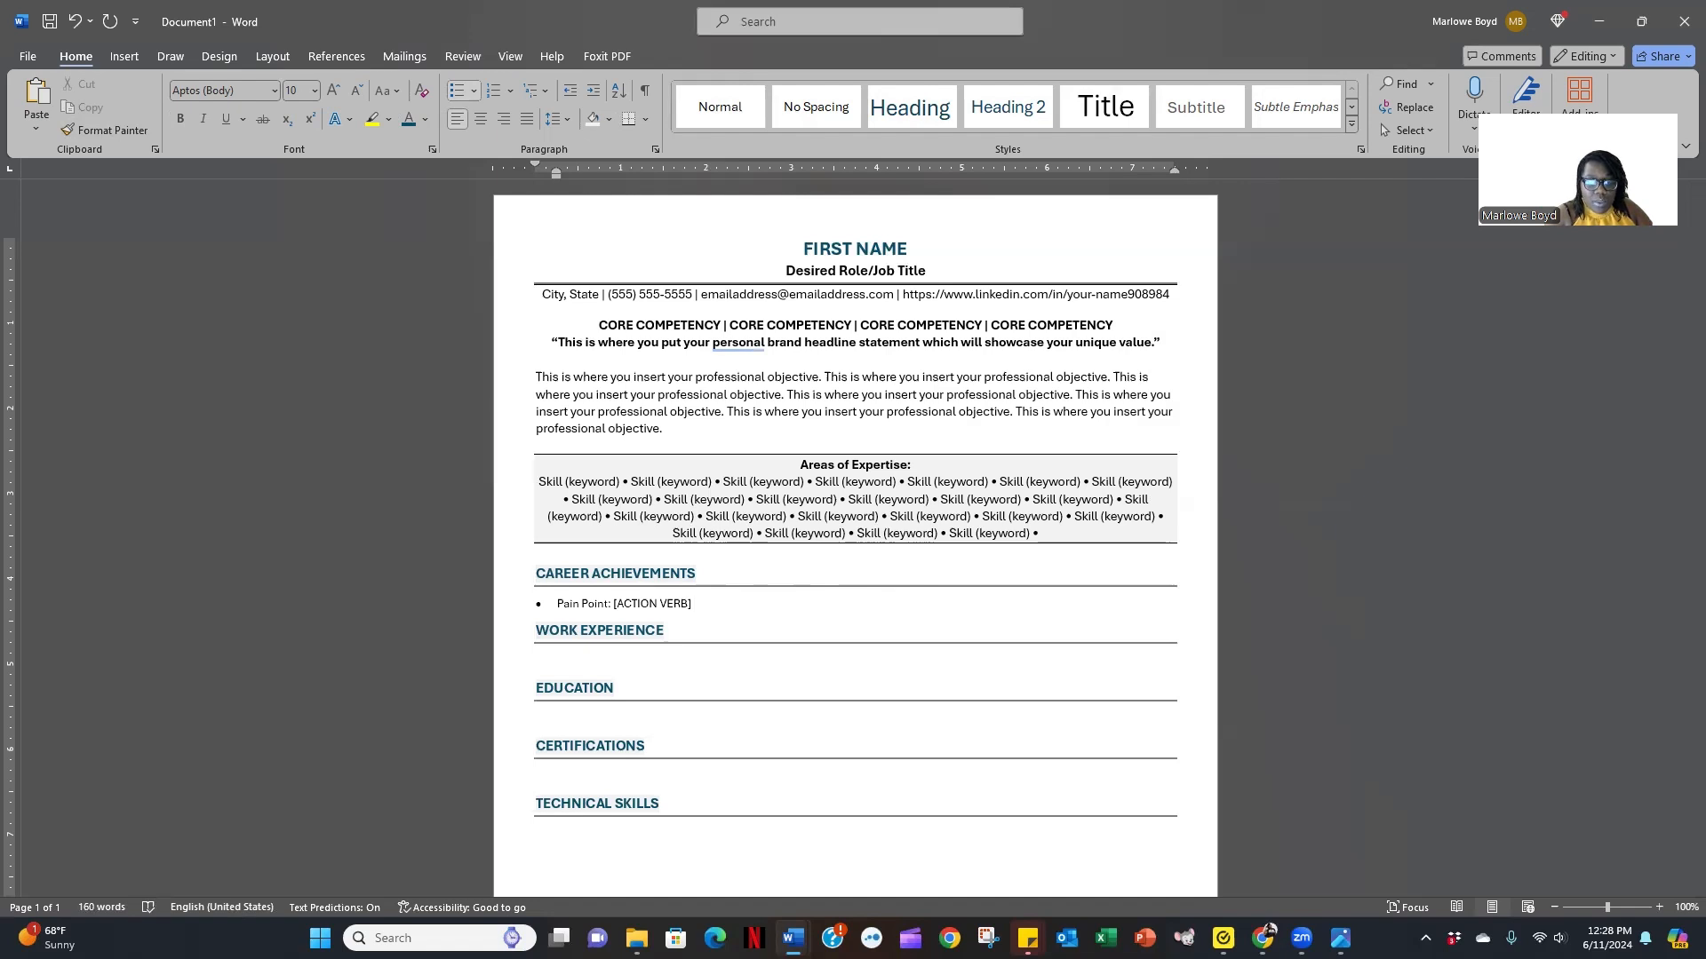
text(] then state)
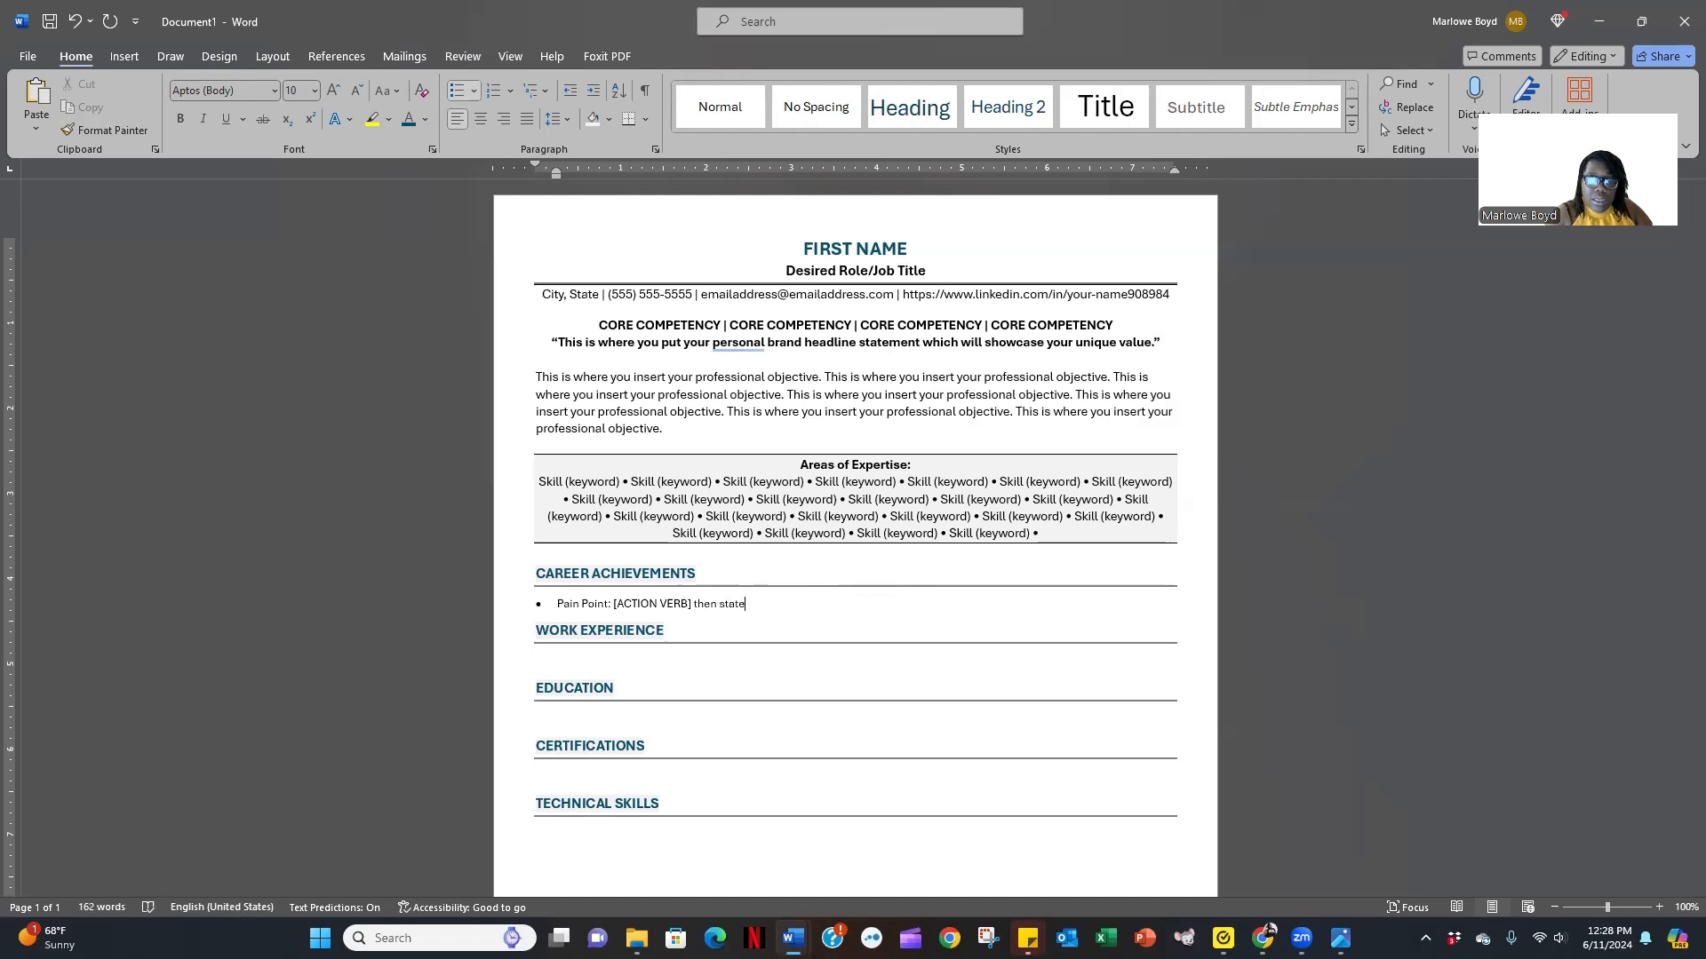
text( the [C)
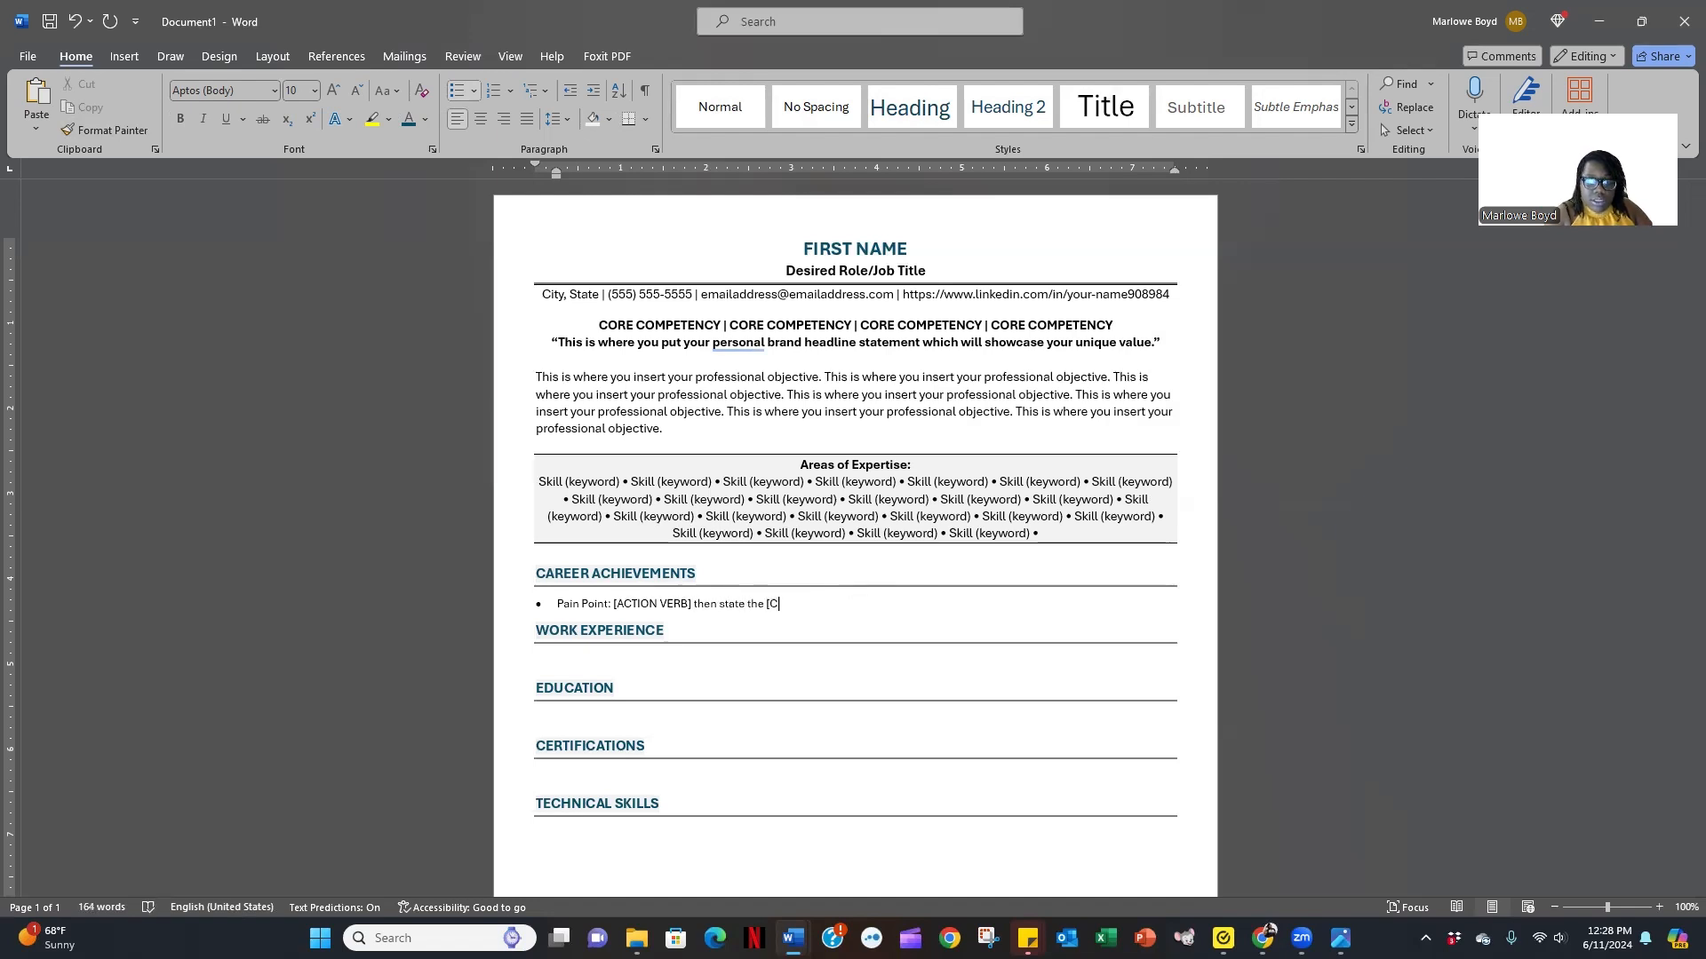
text(HALLENGE)
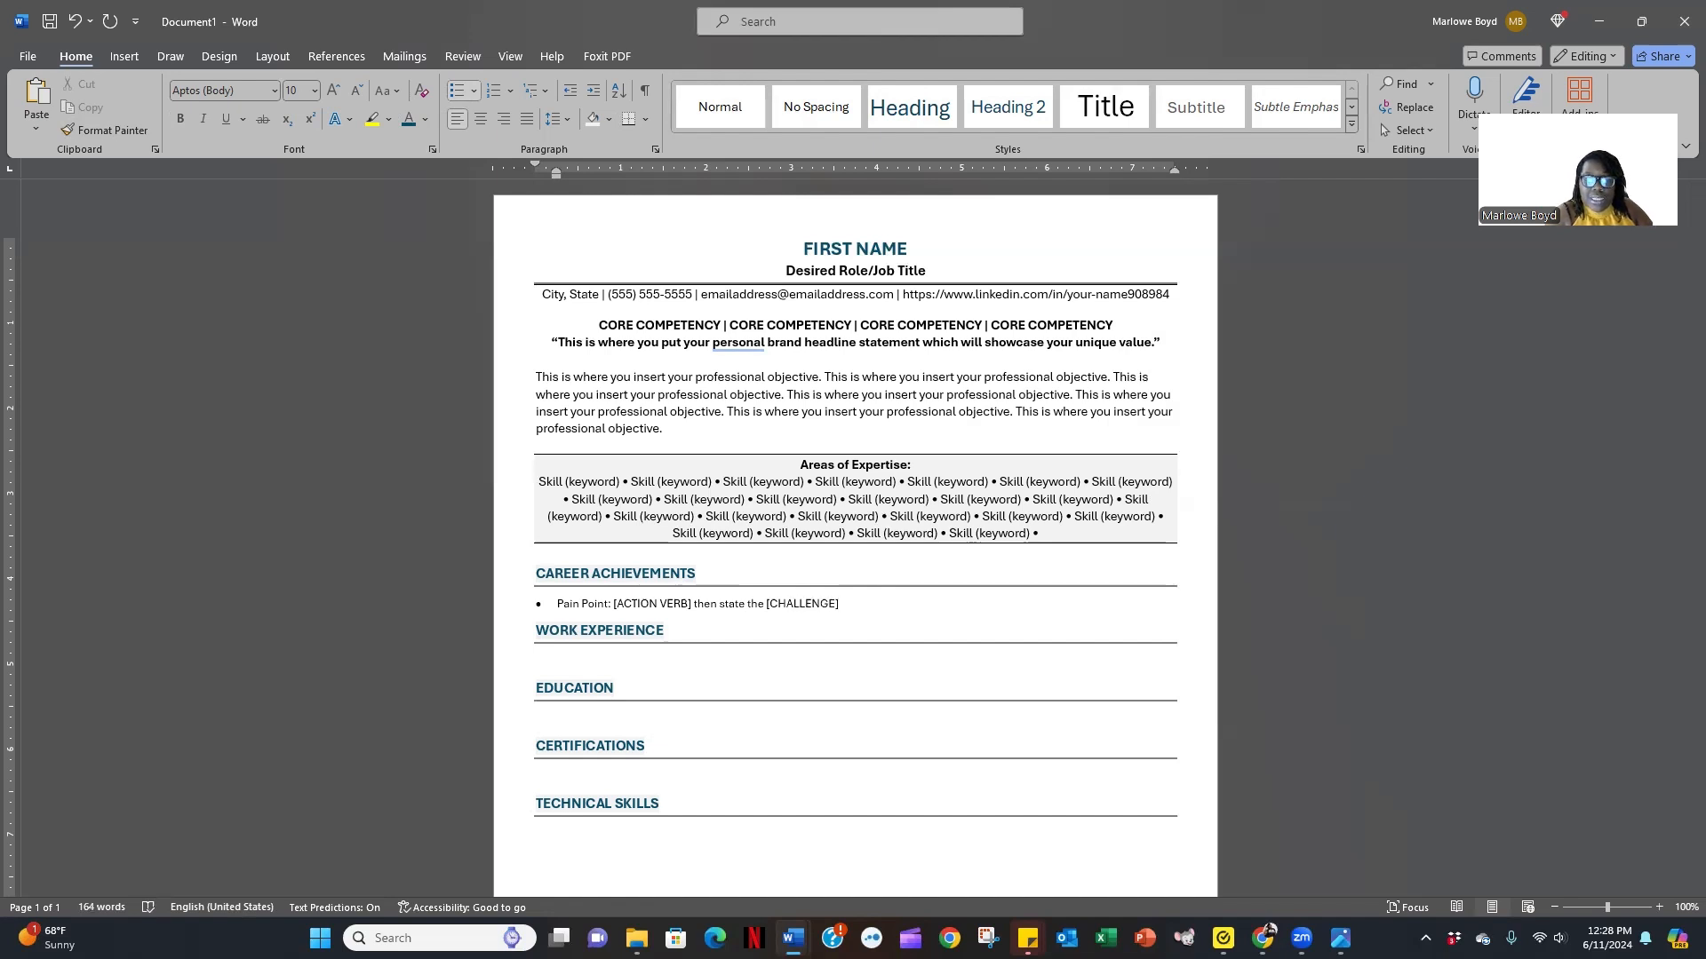
text(], [INSTERT YO)
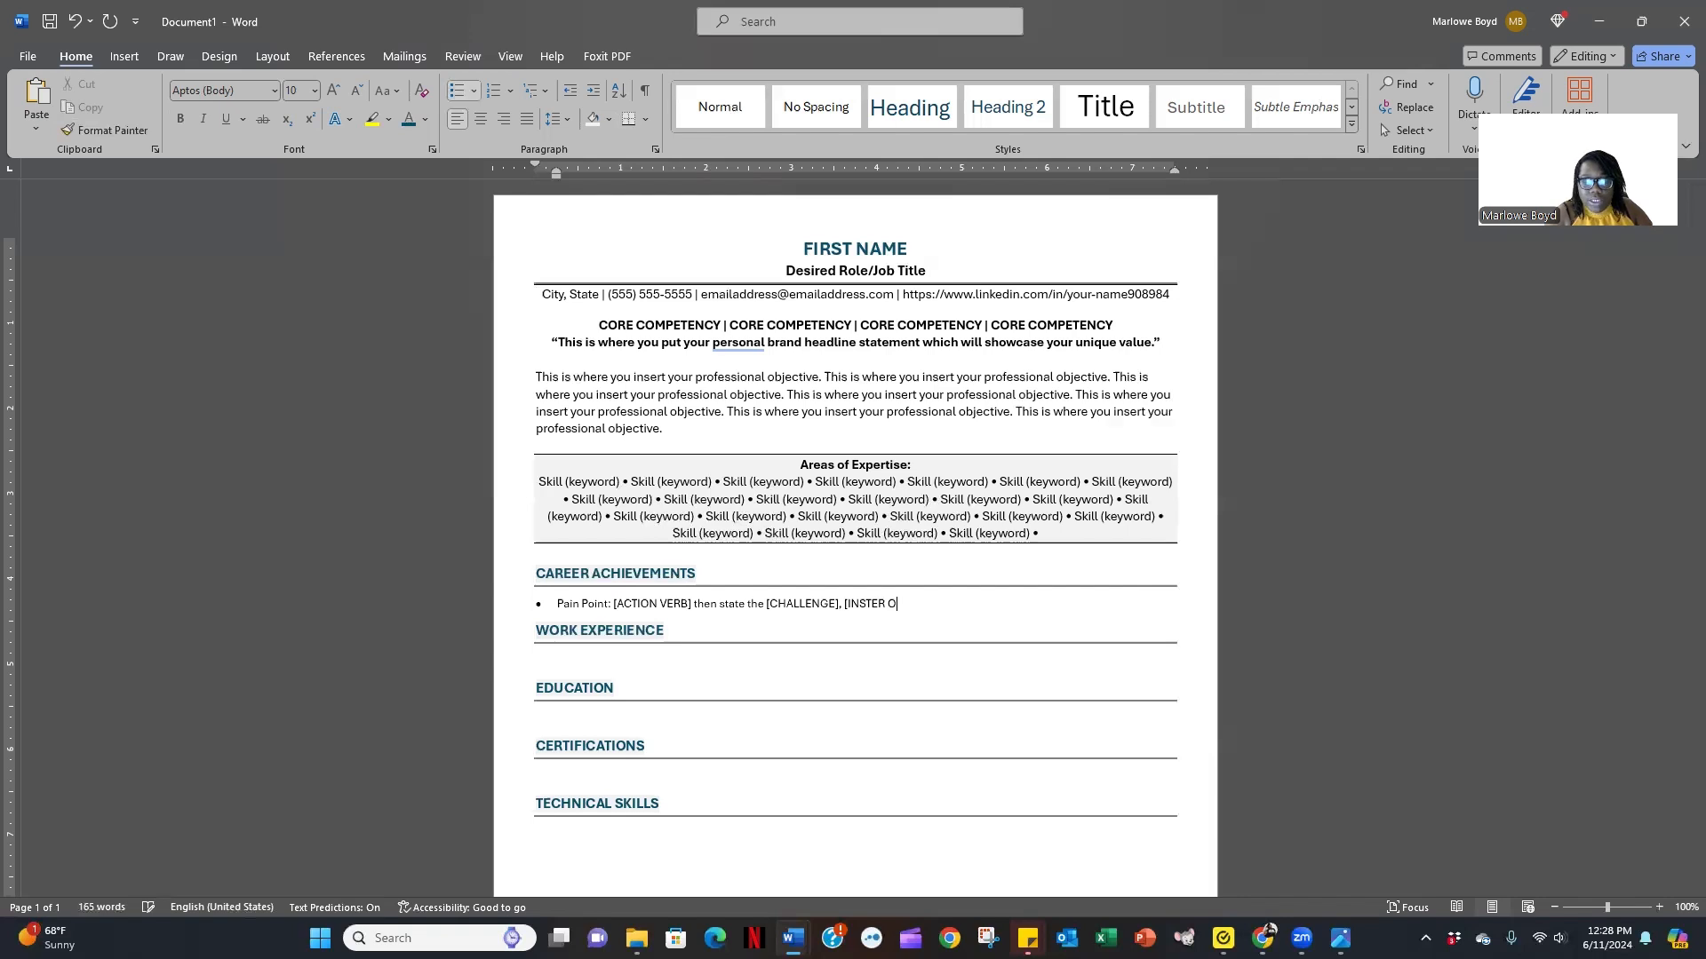
key(BackSpace)
key(BackSpace)
text(T YOUR ACTION)
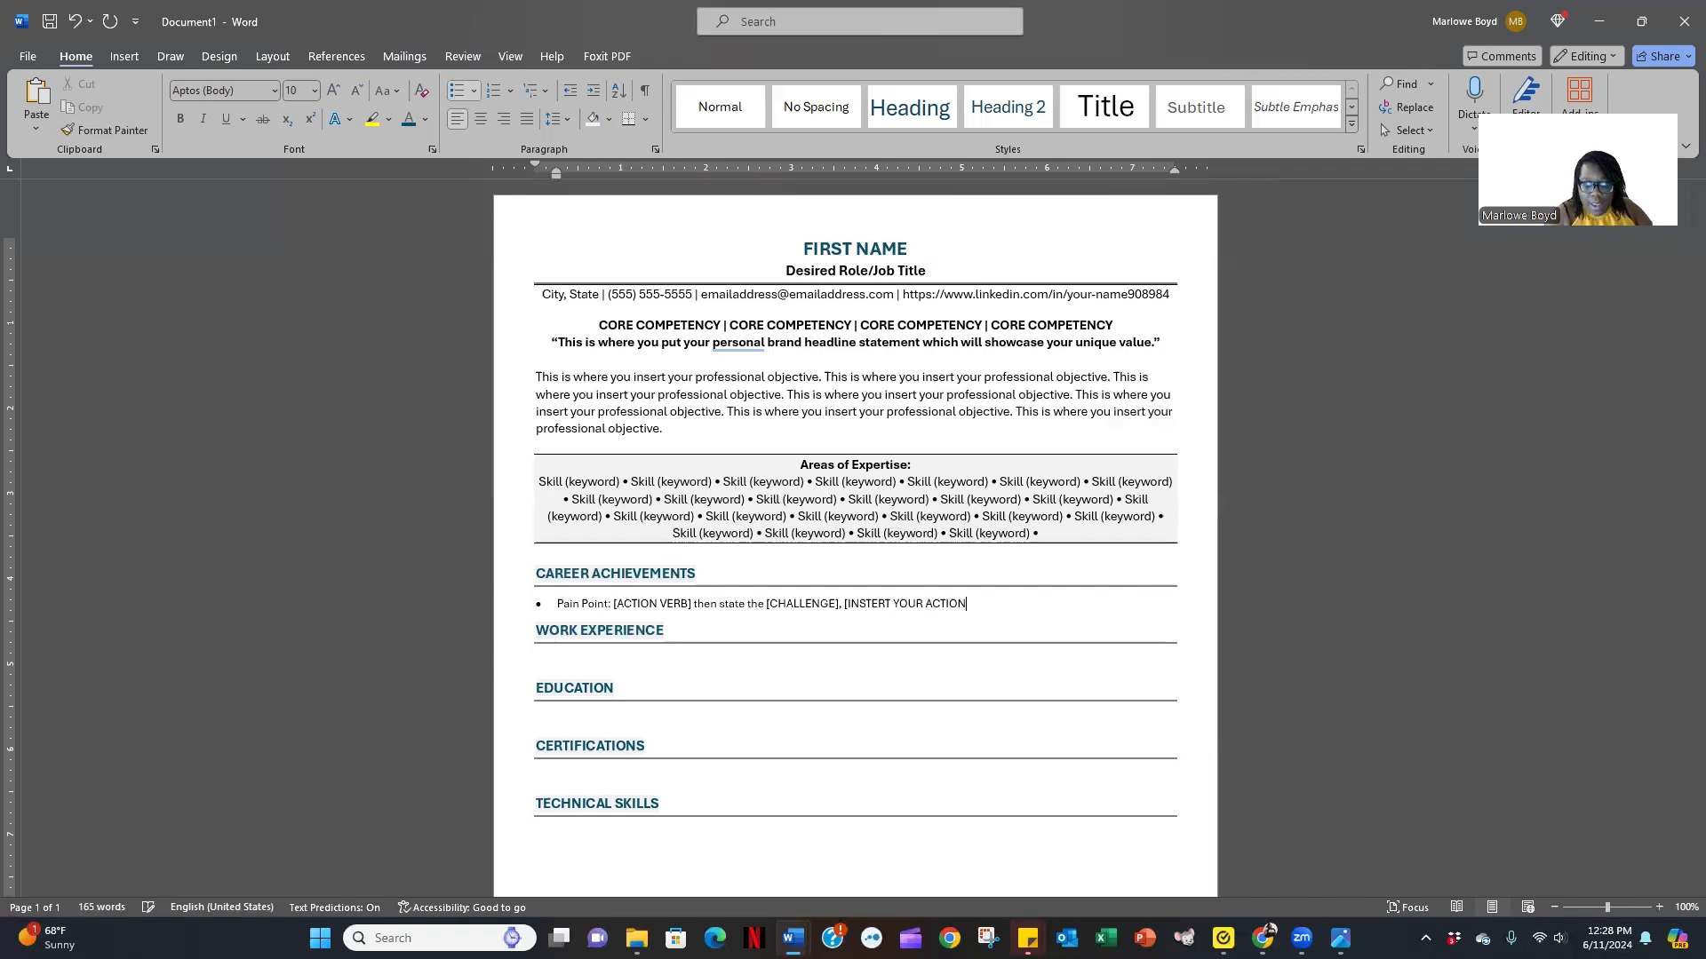
text(], A)
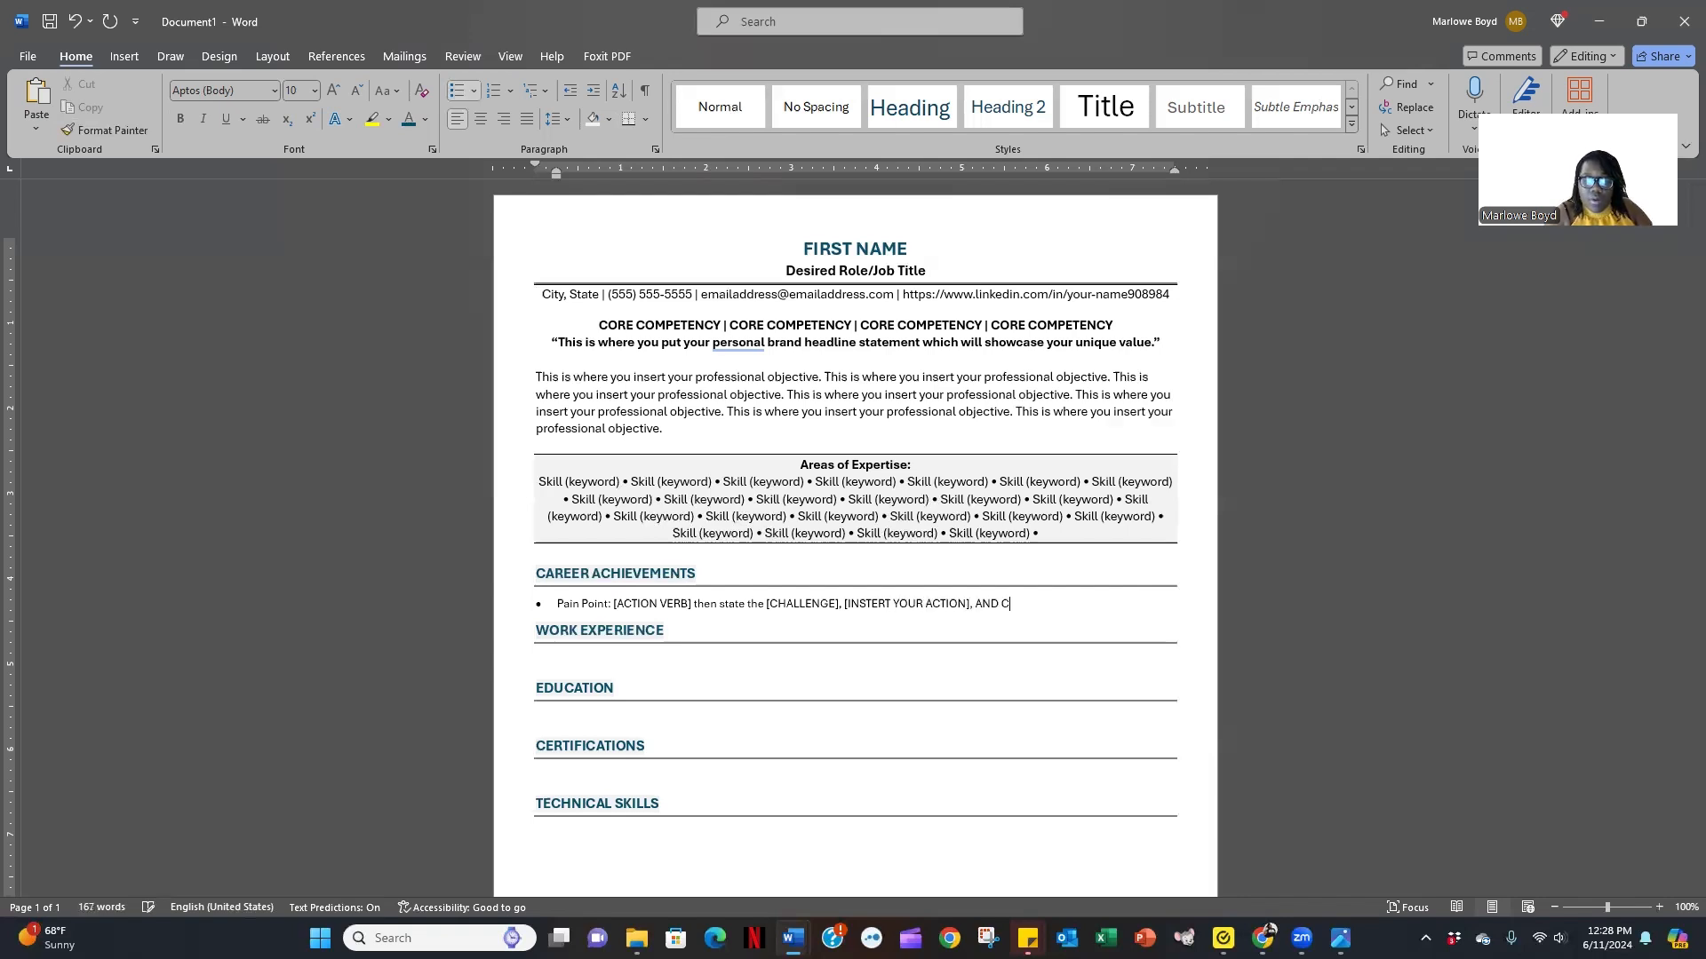
text(nd close out with [)
Complete the achievement bullet with a bold “Pain Point (Keyword) :” label and the ending “[RESULT].”, and repeat it to make five bullets.
text(Pain Point (Keyword) : [ACTION VERB] then state the [CHALLENGE], [INSERT YOUR ACTION], and close out with [RESULT]. Pain Point (Keyword) : [ACTION VERB] then state the [CHALLENGE], [INSERT YOUR ACTION], and close out with [RESULT]. Pain Point (Keyword) : [ACTION VERB] then state the [CHALLENGE], [INSERT YOUR ACTION], and close out with [RESULT]. Pain Point (Keyword) : [ACTION VERB] then state the [CHALLENGE], [INSERT YOUR ACTION], and close out with [RESULT]. Pain Point (Keyword) : [ACTION VERB] then state the [CHALLENGE], [INSERT YOUR ACTION], and close out with [RESULT].)
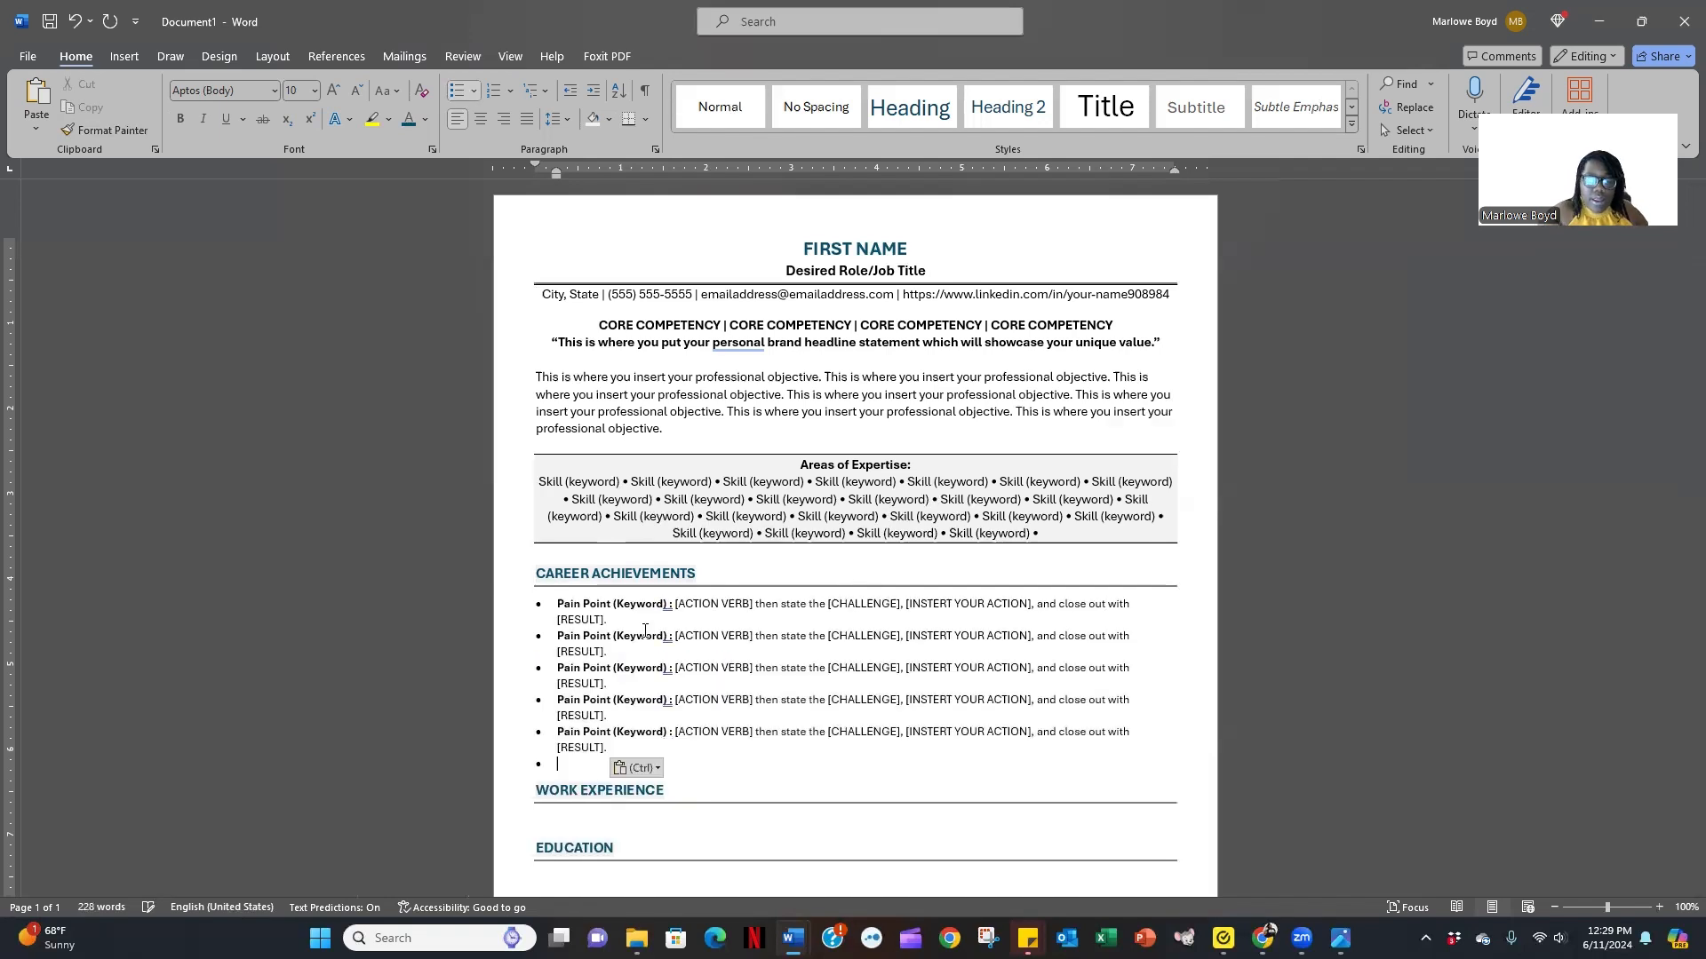
key(BackSpace)
key(BackSpace)
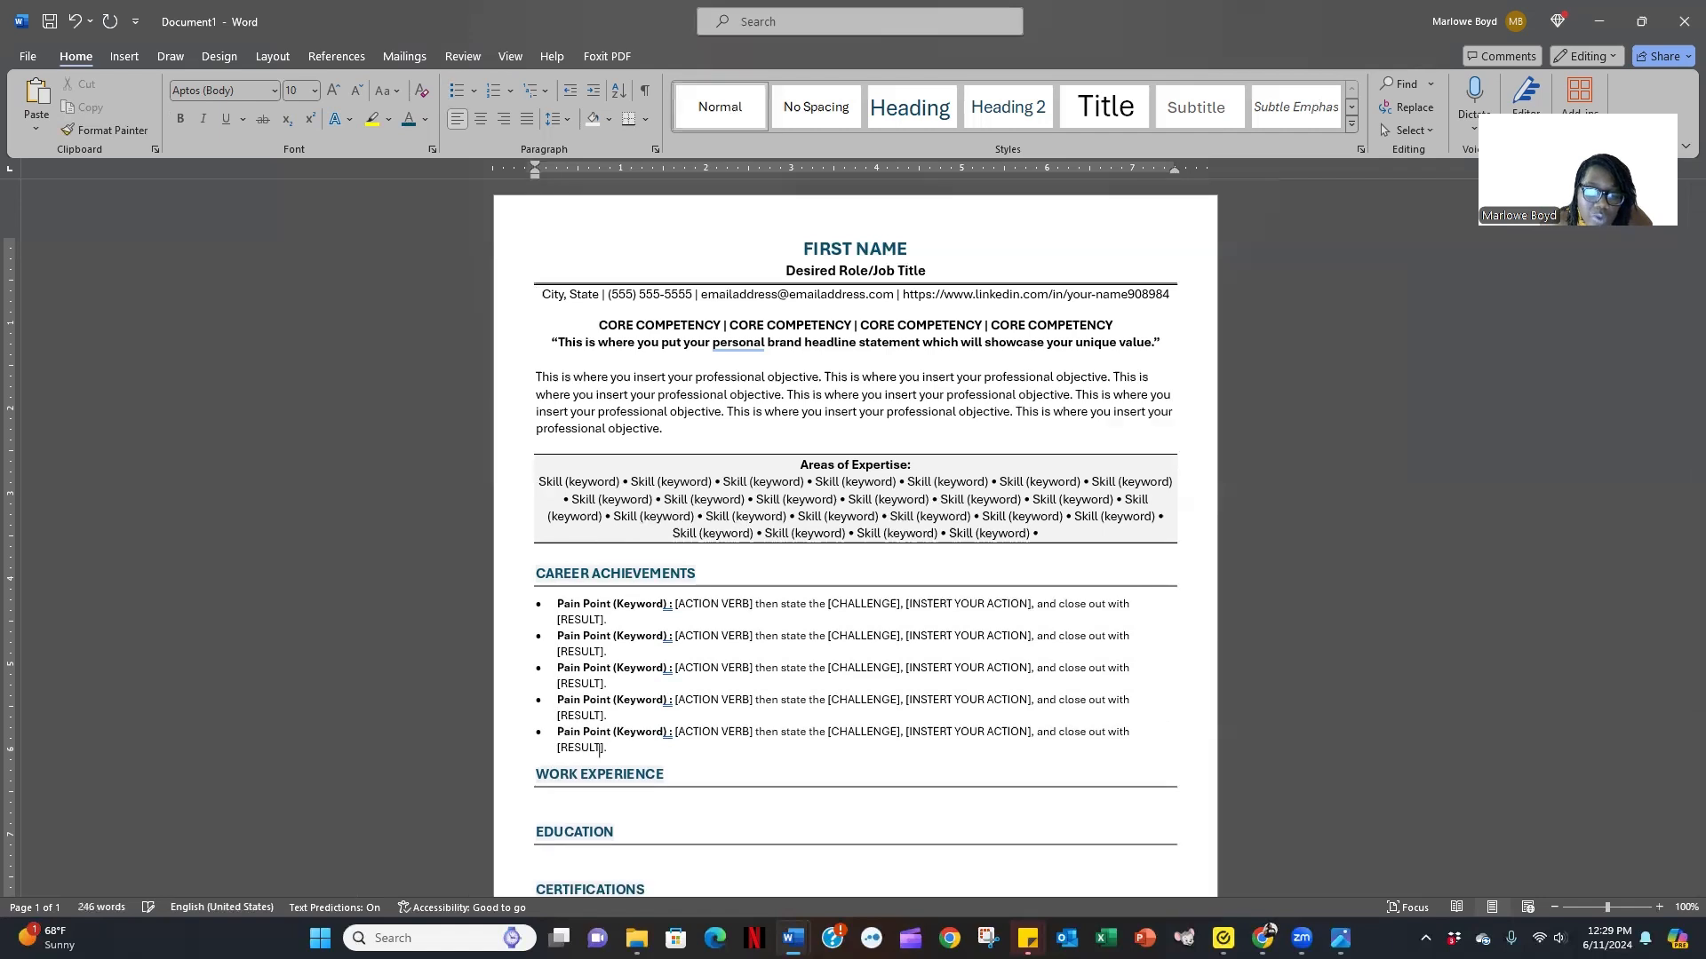
Set the spacing after the last “CAREER ACHIEVEMENTS” bullet to 18 pt.
click(273, 56)
click(557, 125)
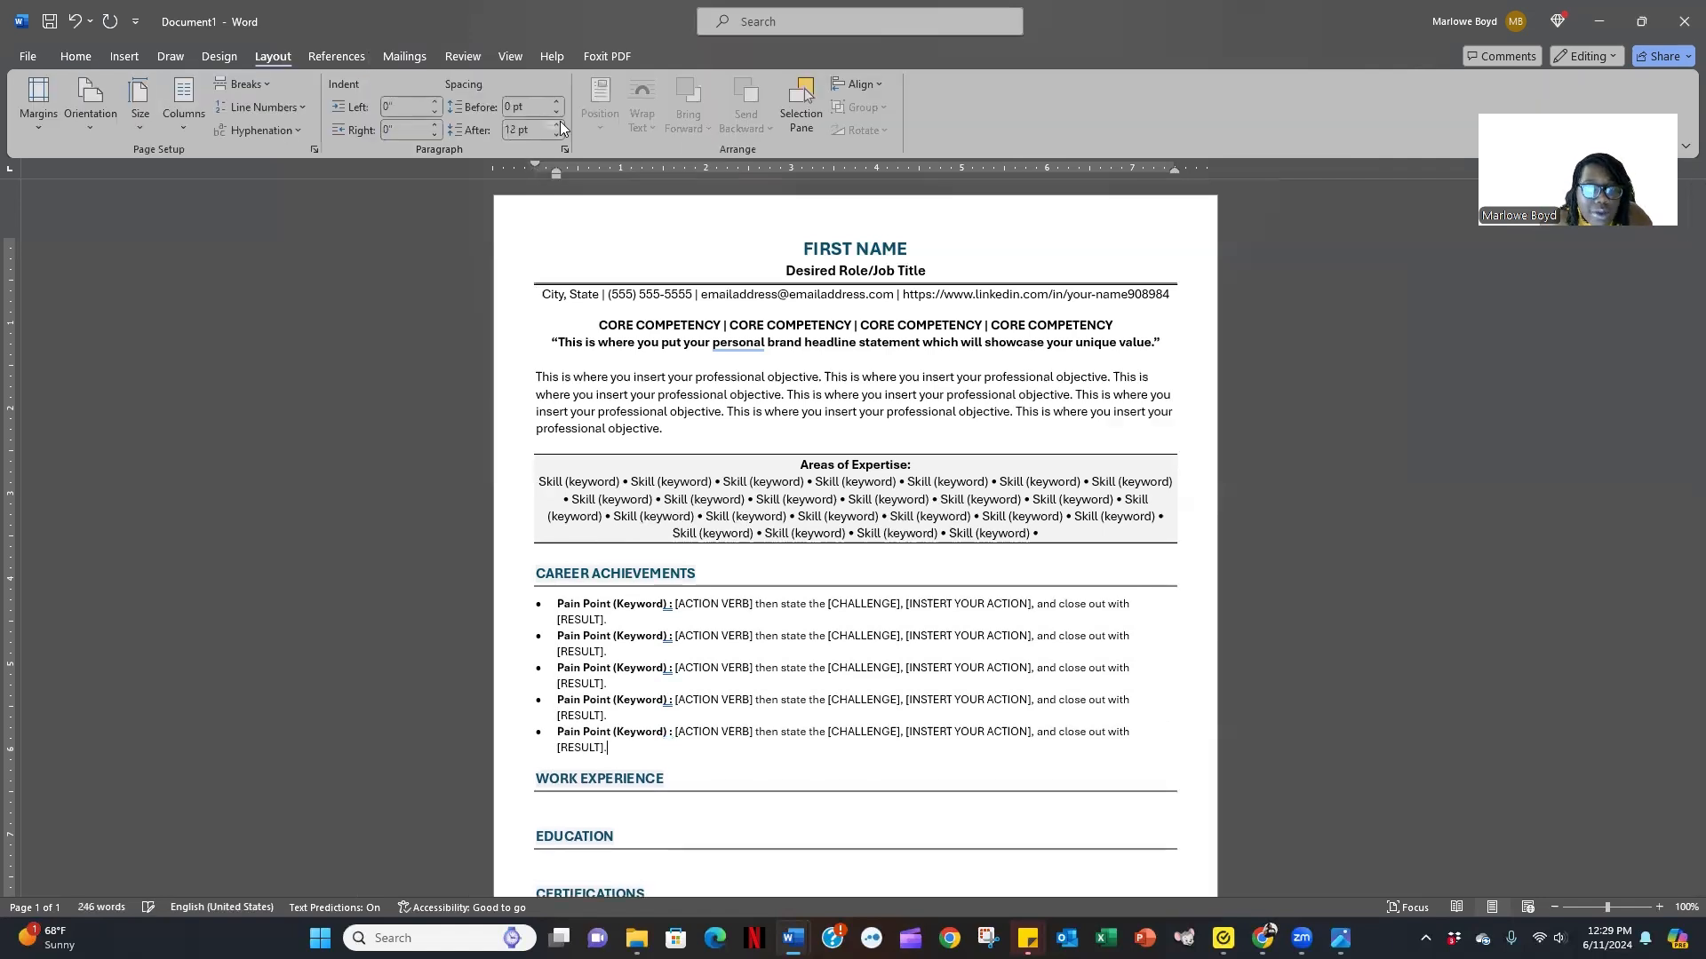
click(557, 126)
click(1132, 536)
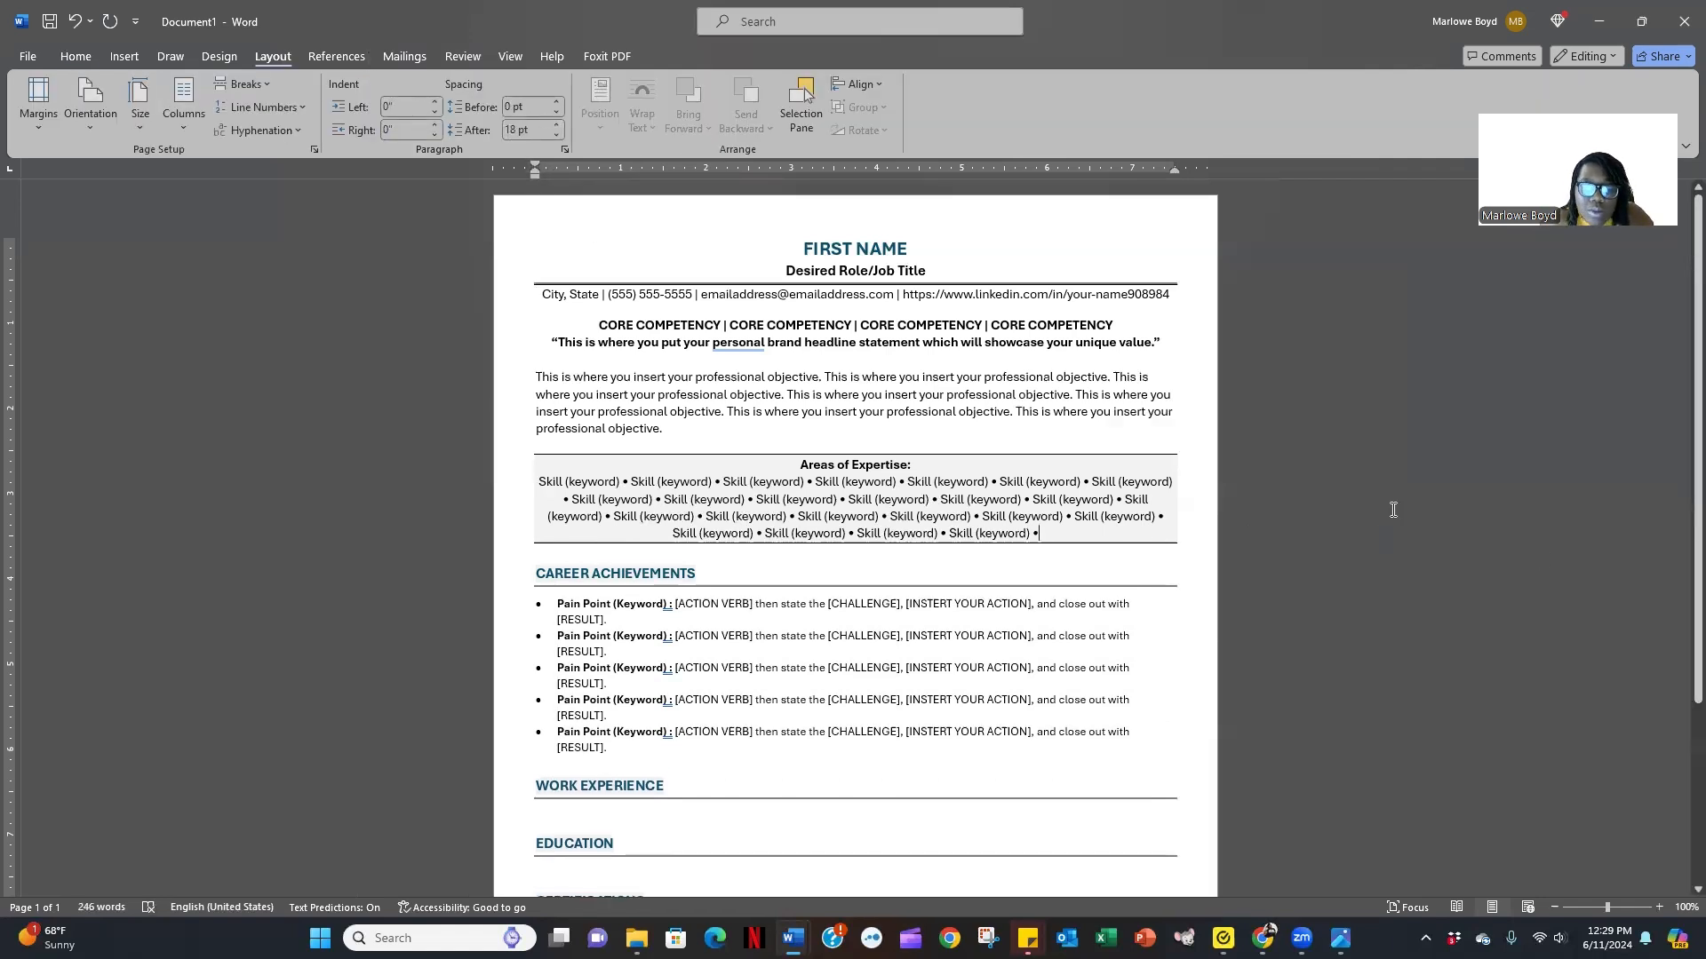
Add the line “COMPANY | City, State” below “WORK EXPERIENCE”, with the dates “MM/YYYY – MM/YYYY” at a tab stop near the right margin.
scroll(1409, 533, down, 3)
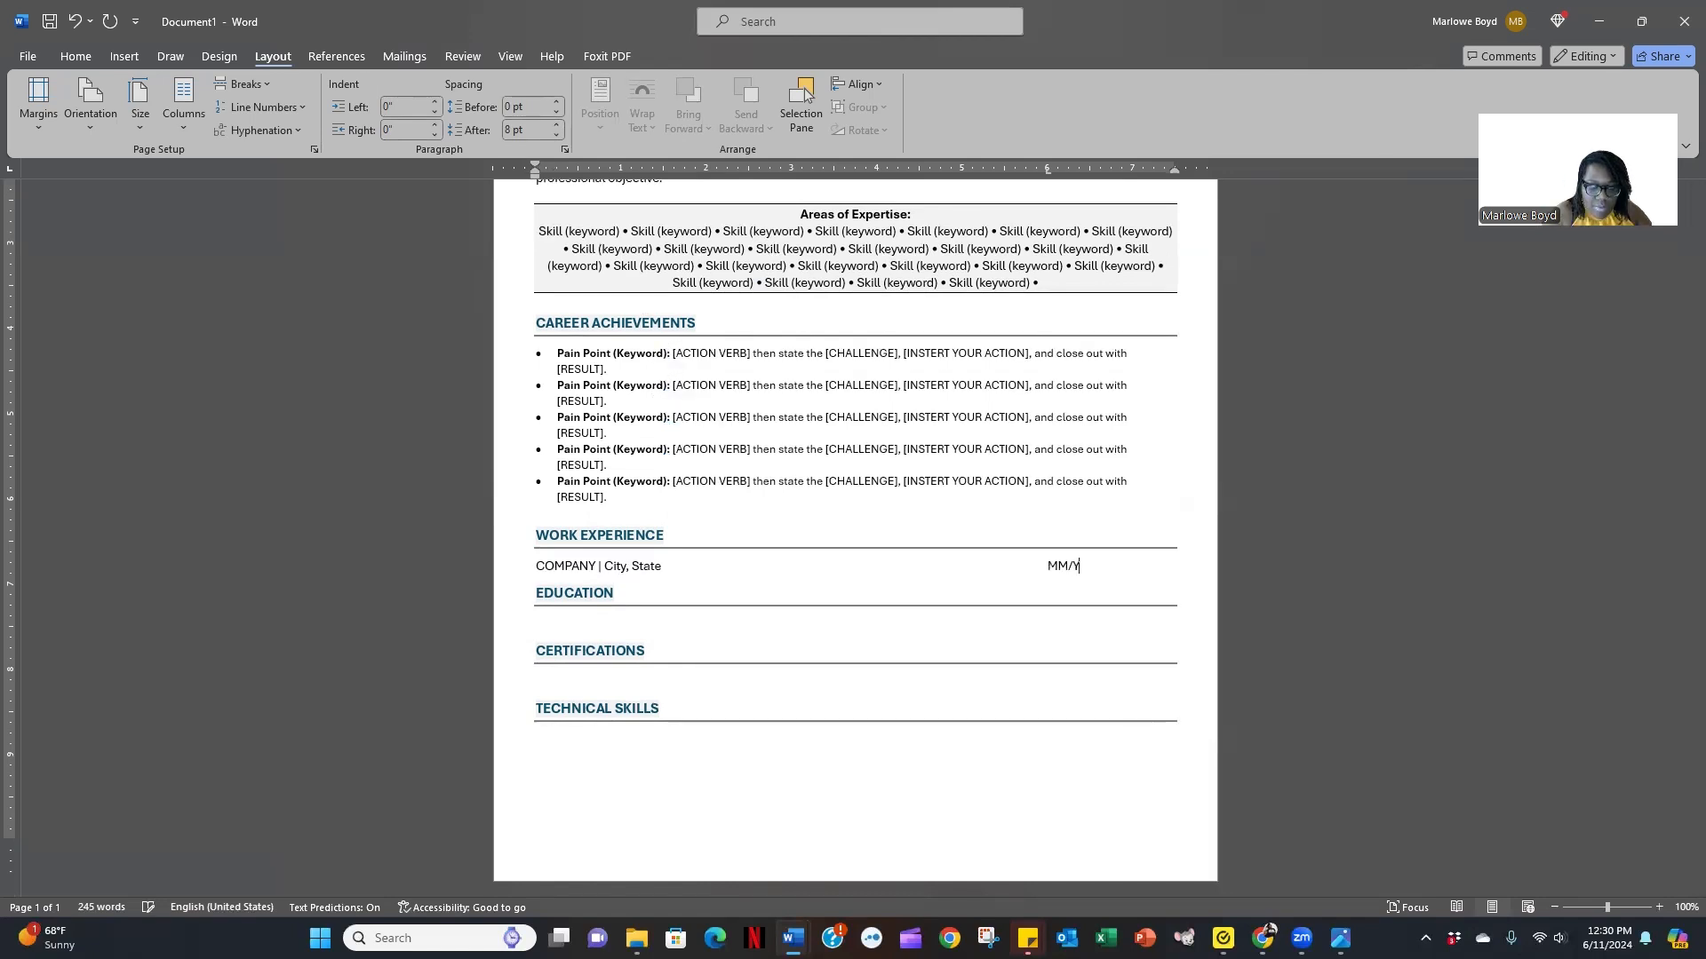
text(YYY)
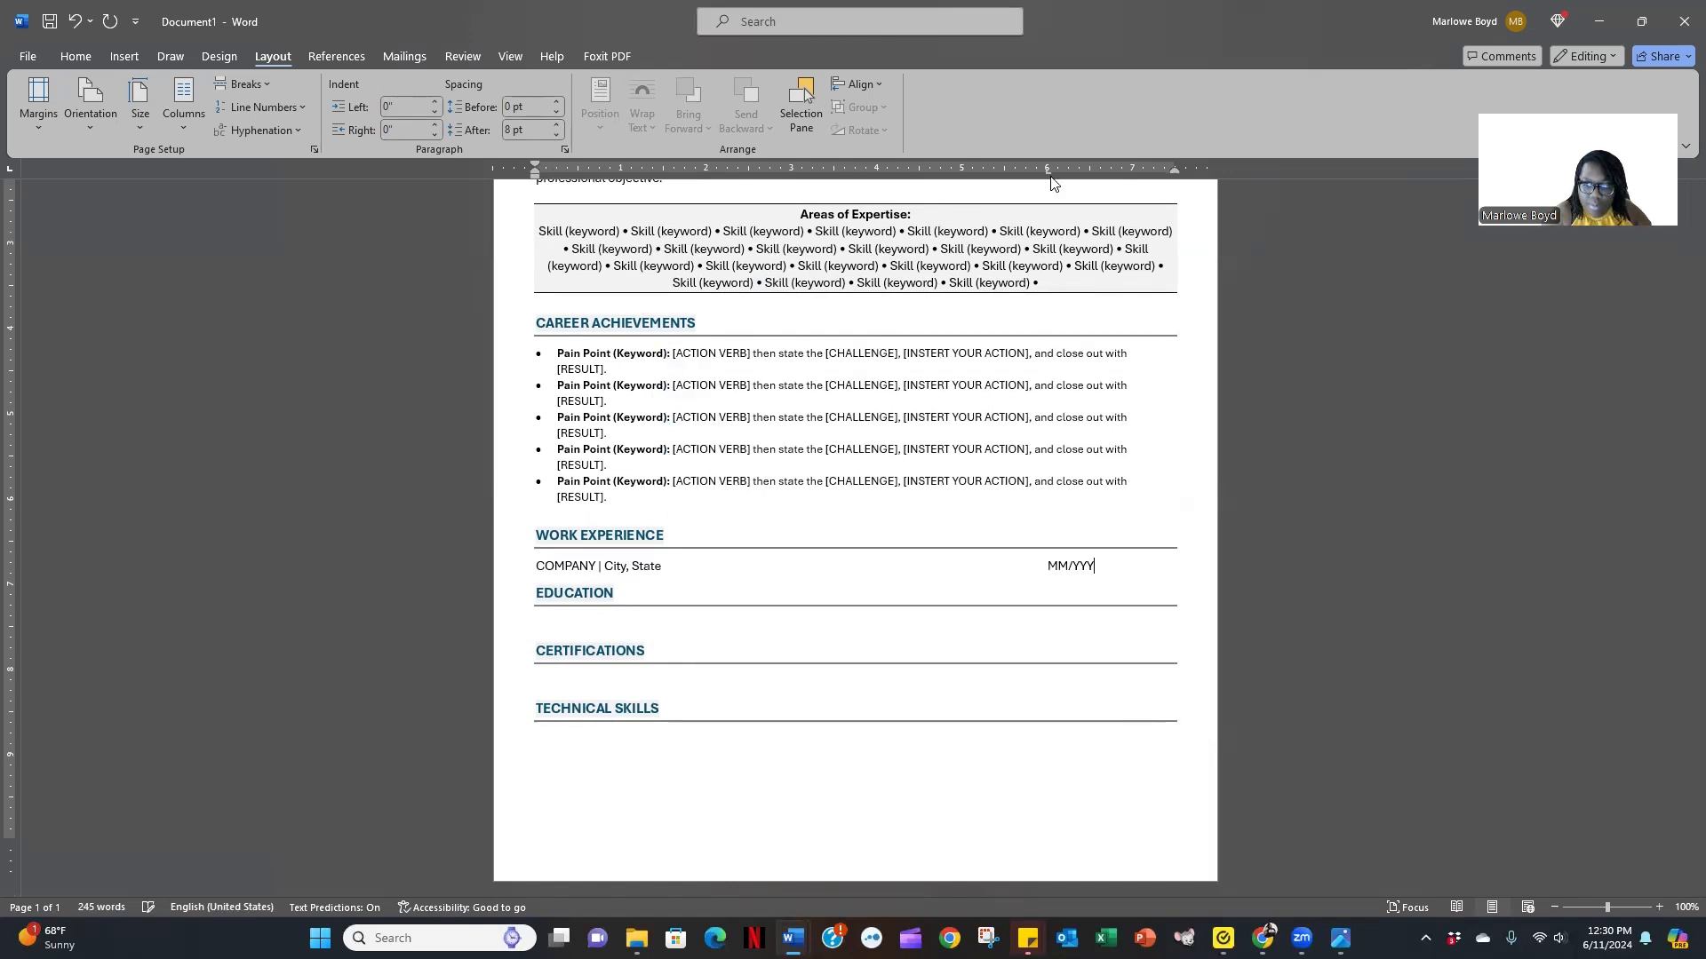
text( – MM/YYYY)
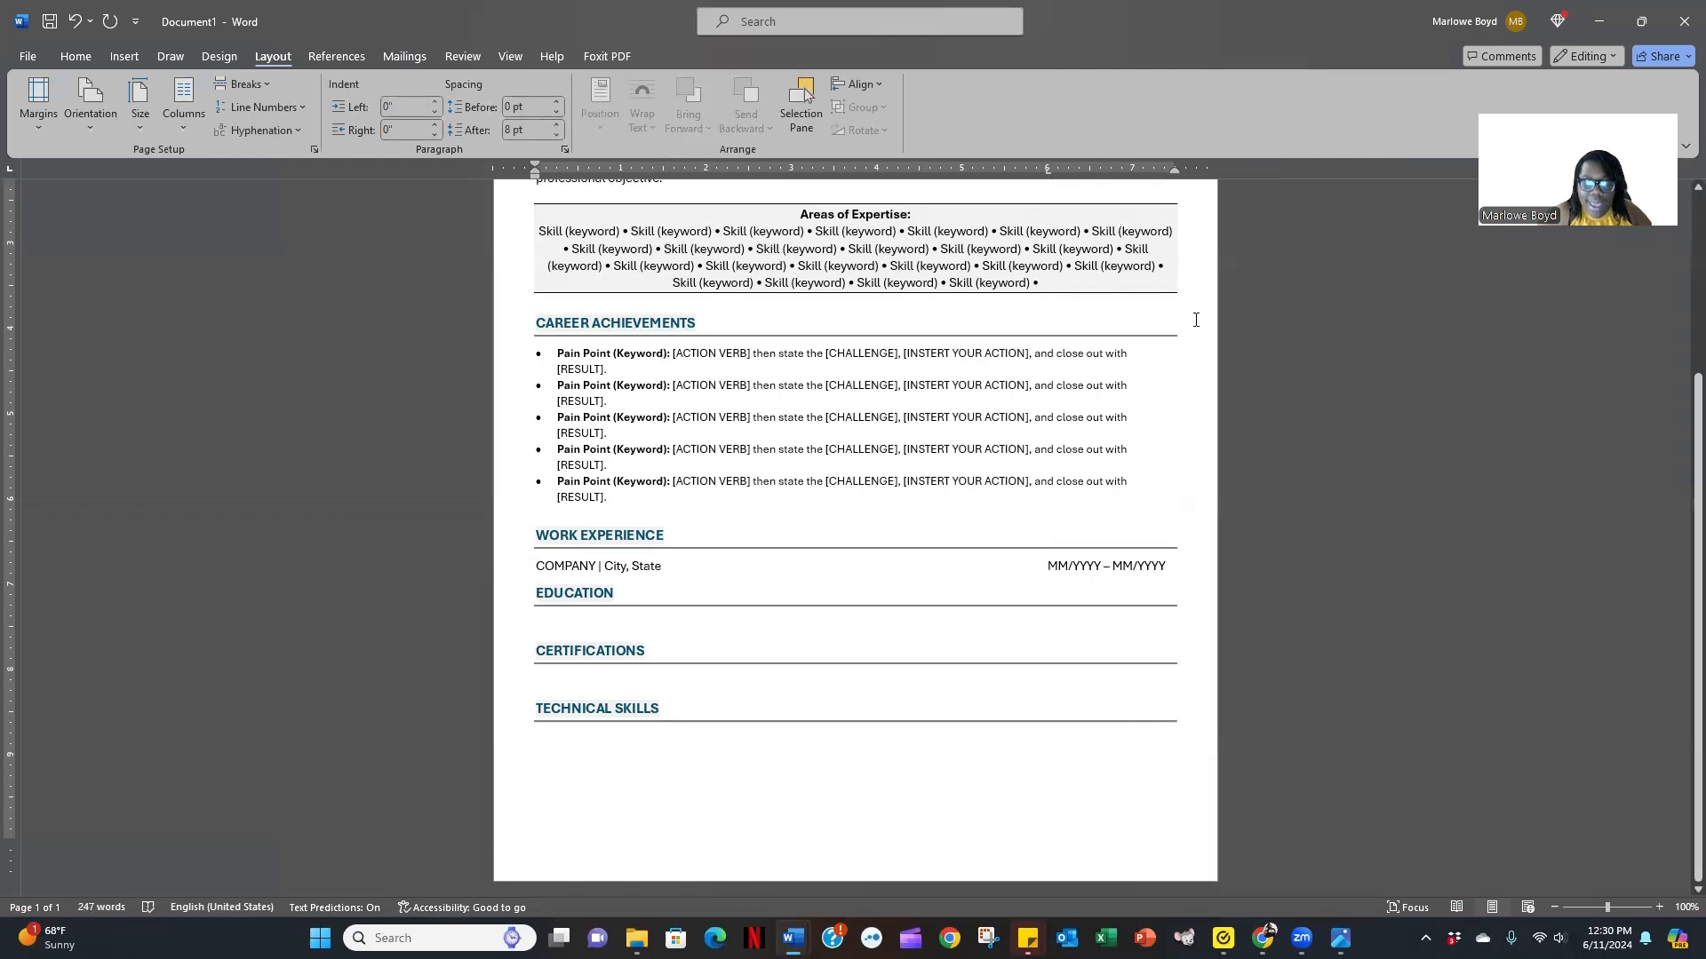
key(Return)
key(BackSpace)
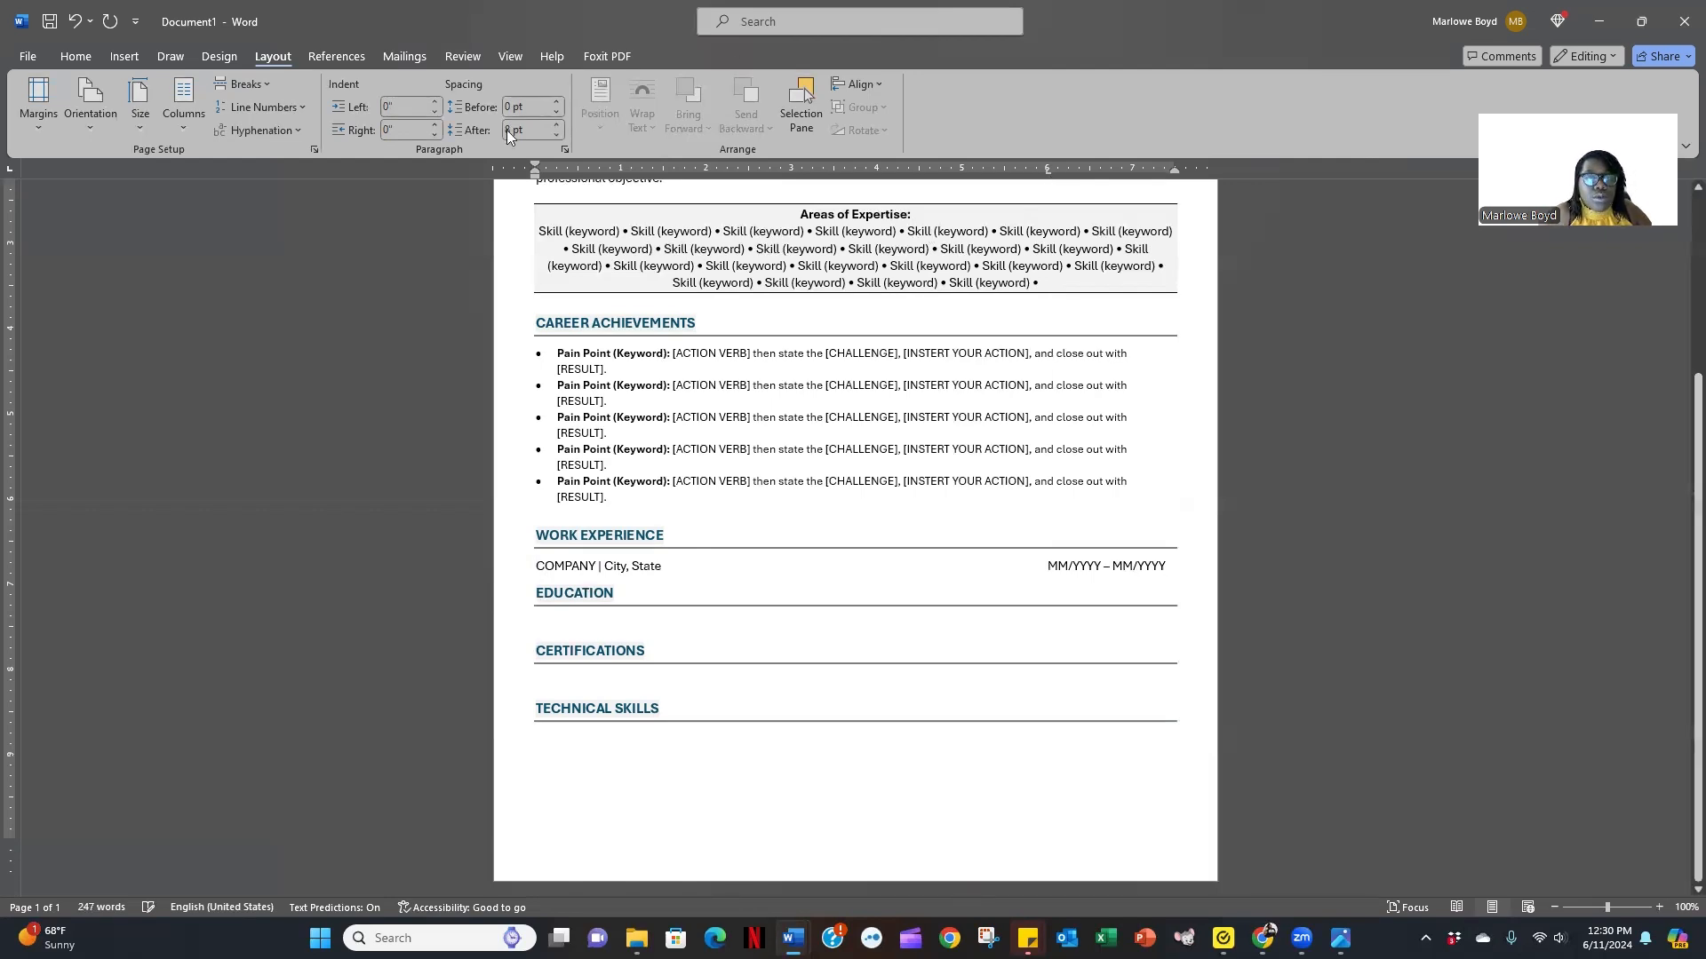
Set the spacing after the company line to 0 pt and add the line “Role/Job Title” beneath it.
key(Return)
click(556, 135)
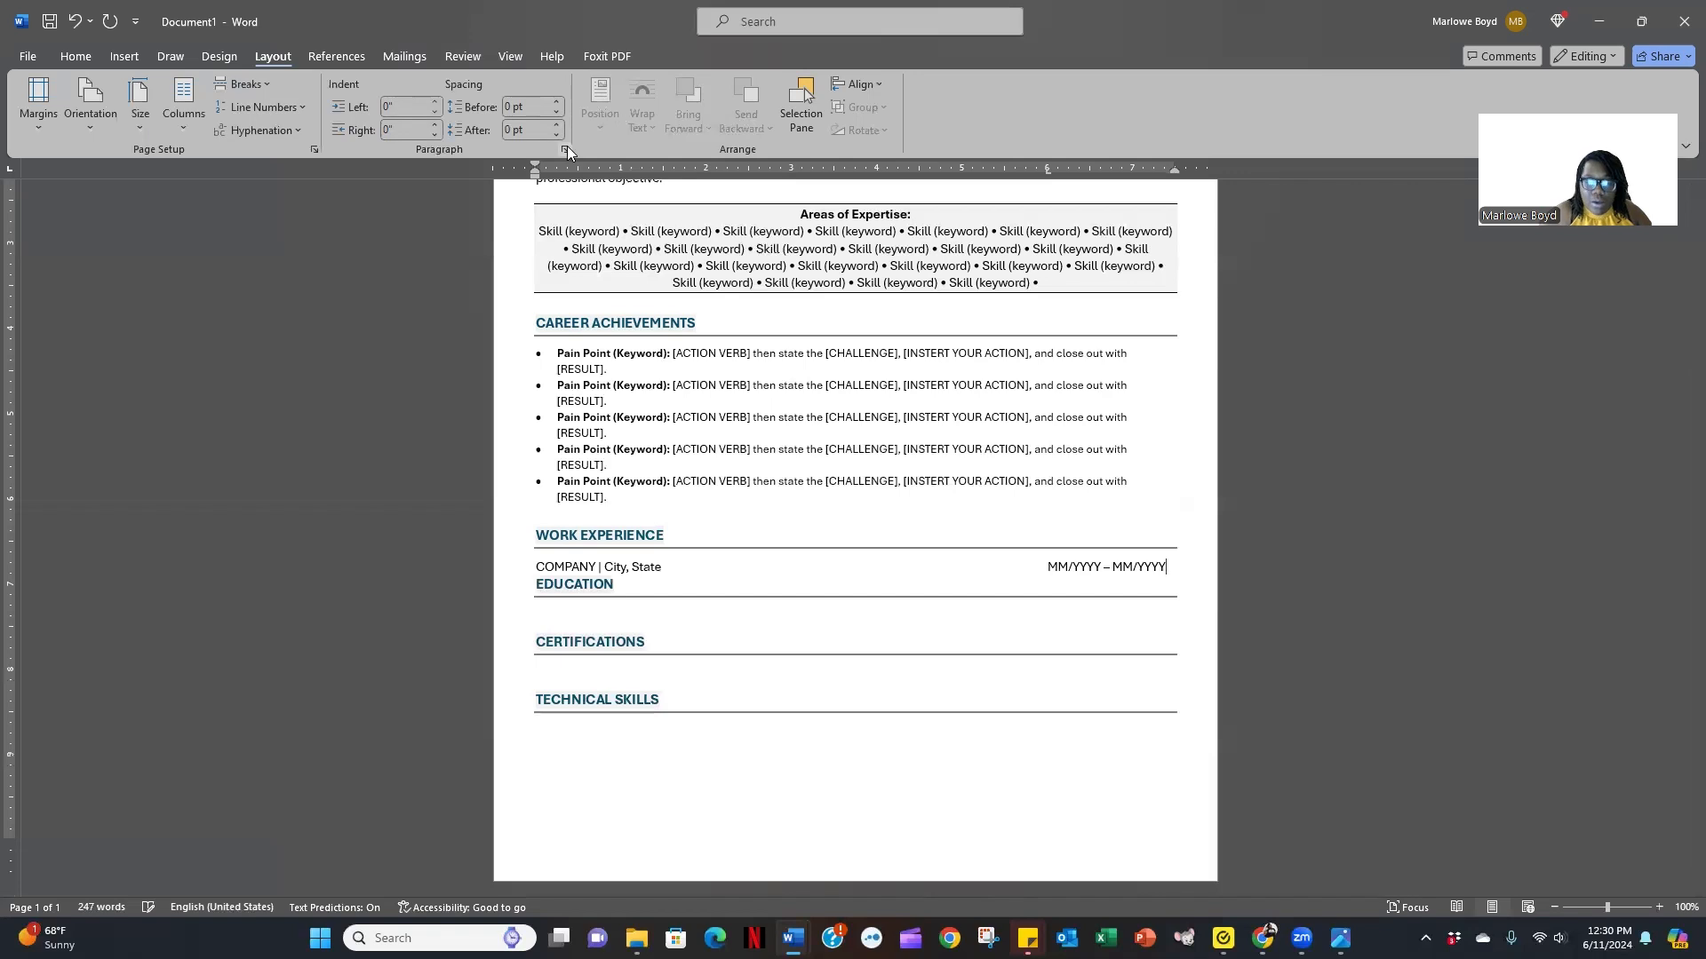
key(Return)
text(Role/Job Title)
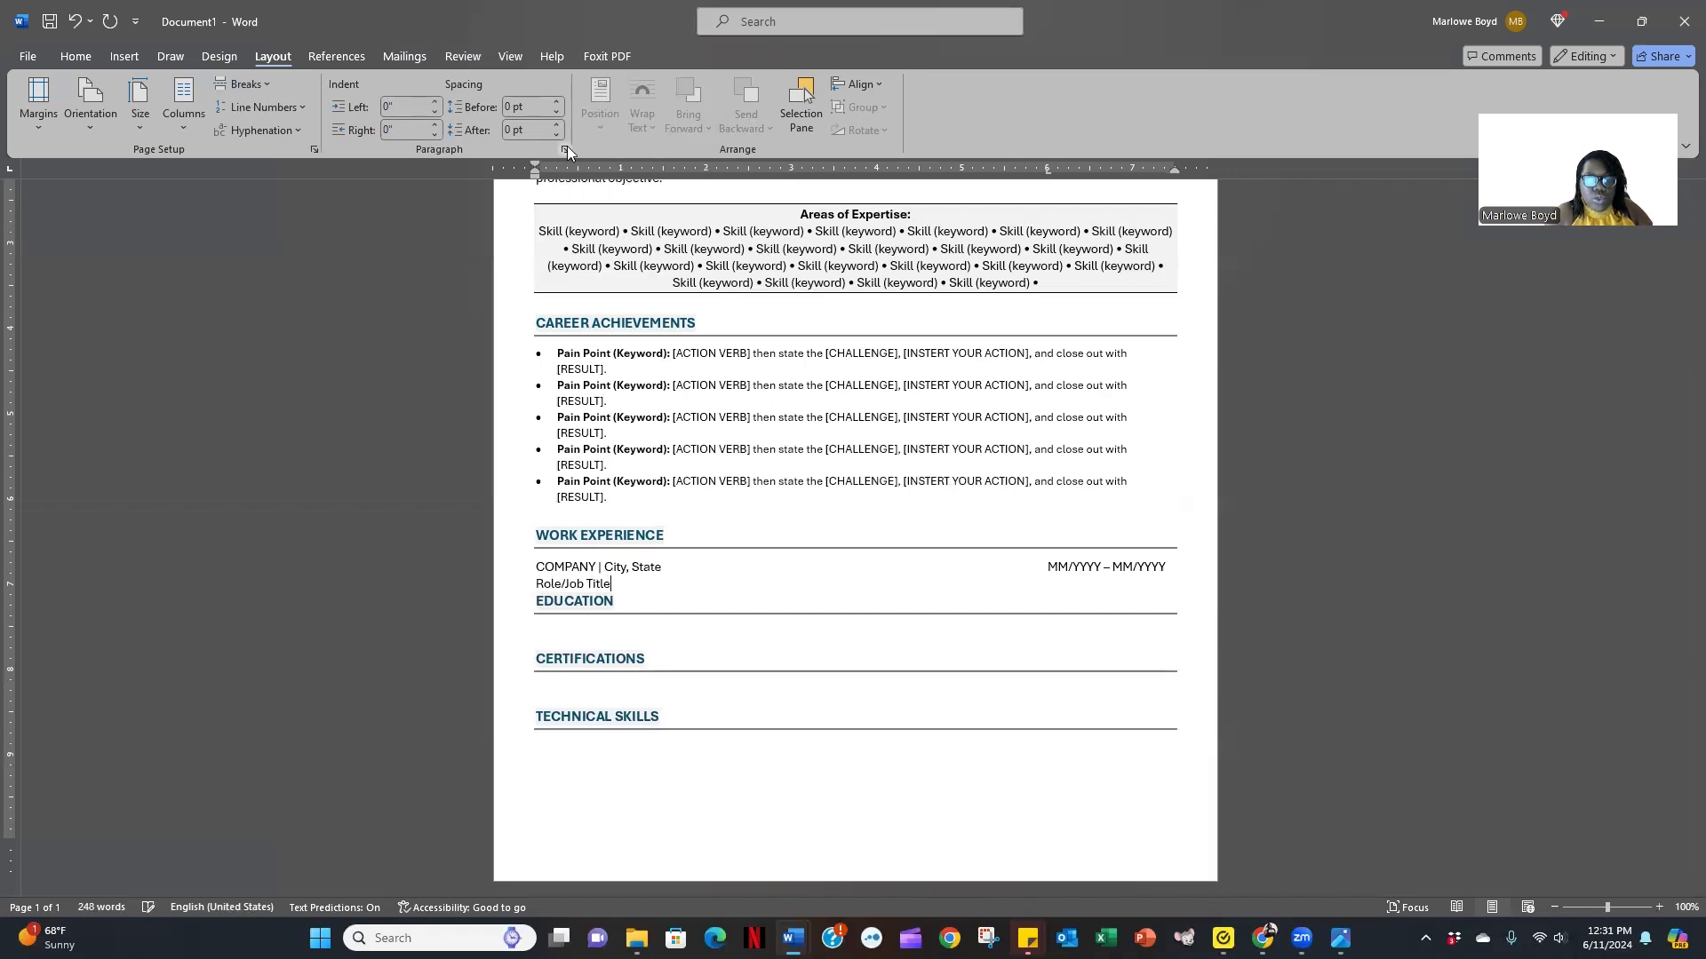
Increase the spacing after the “Role/Job Title” line to 12 pt and undo the last change.
click(556, 125)
click(556, 126)
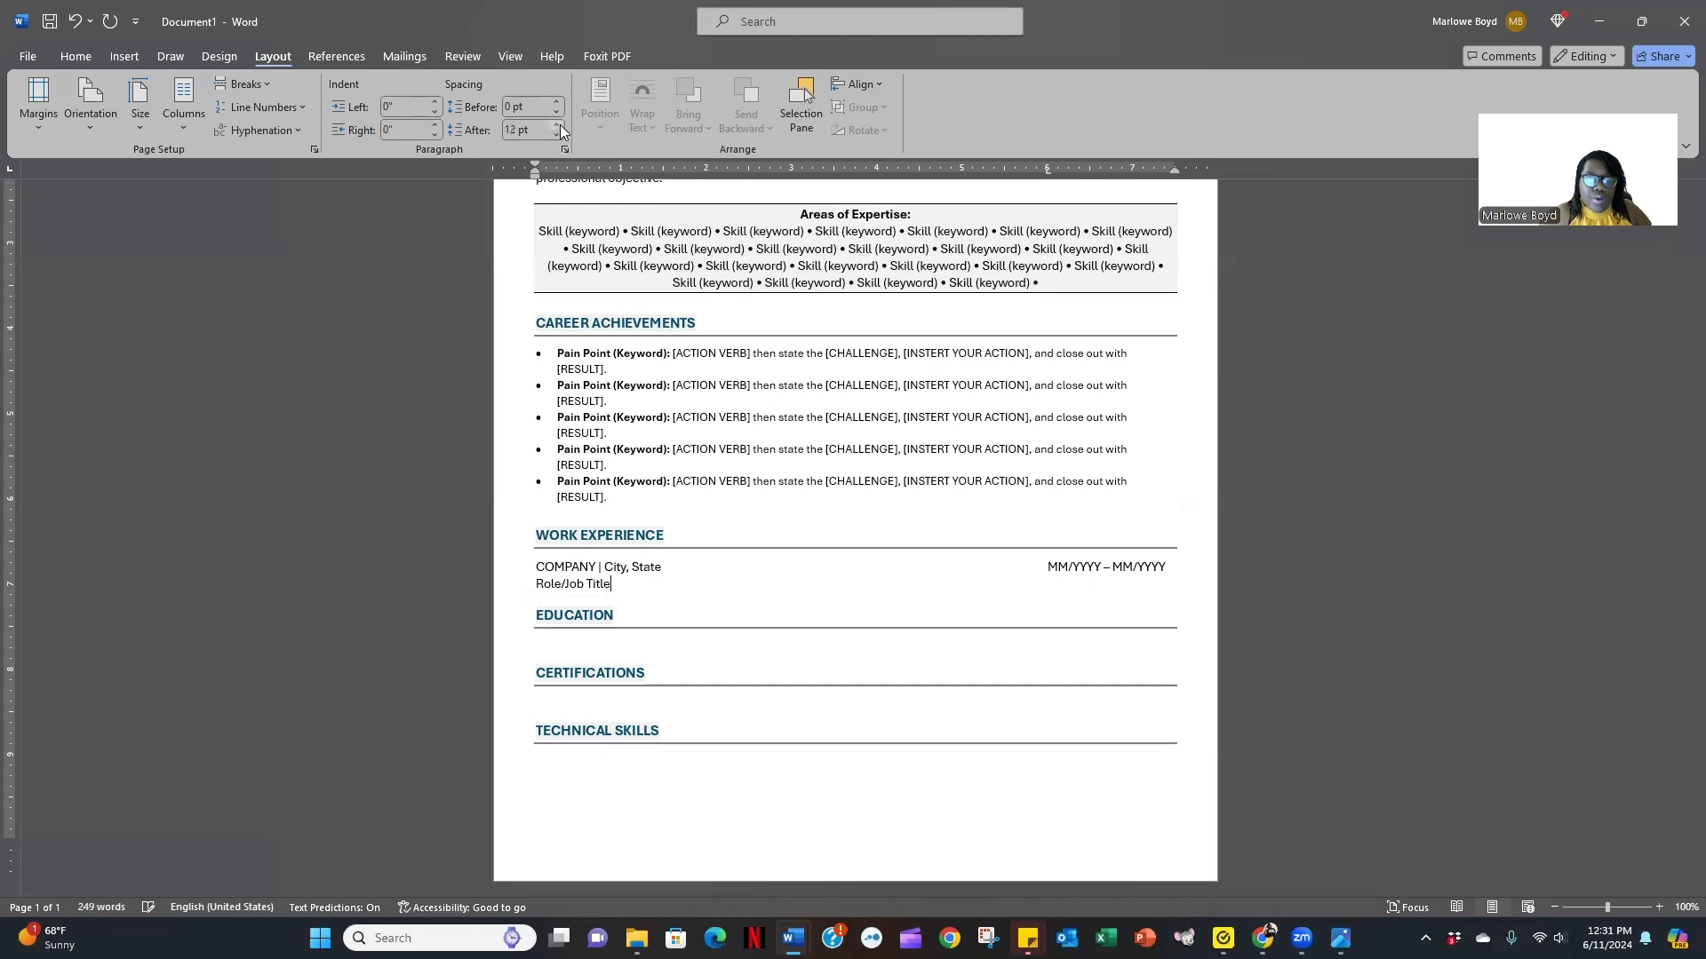
key(ctrl+z)
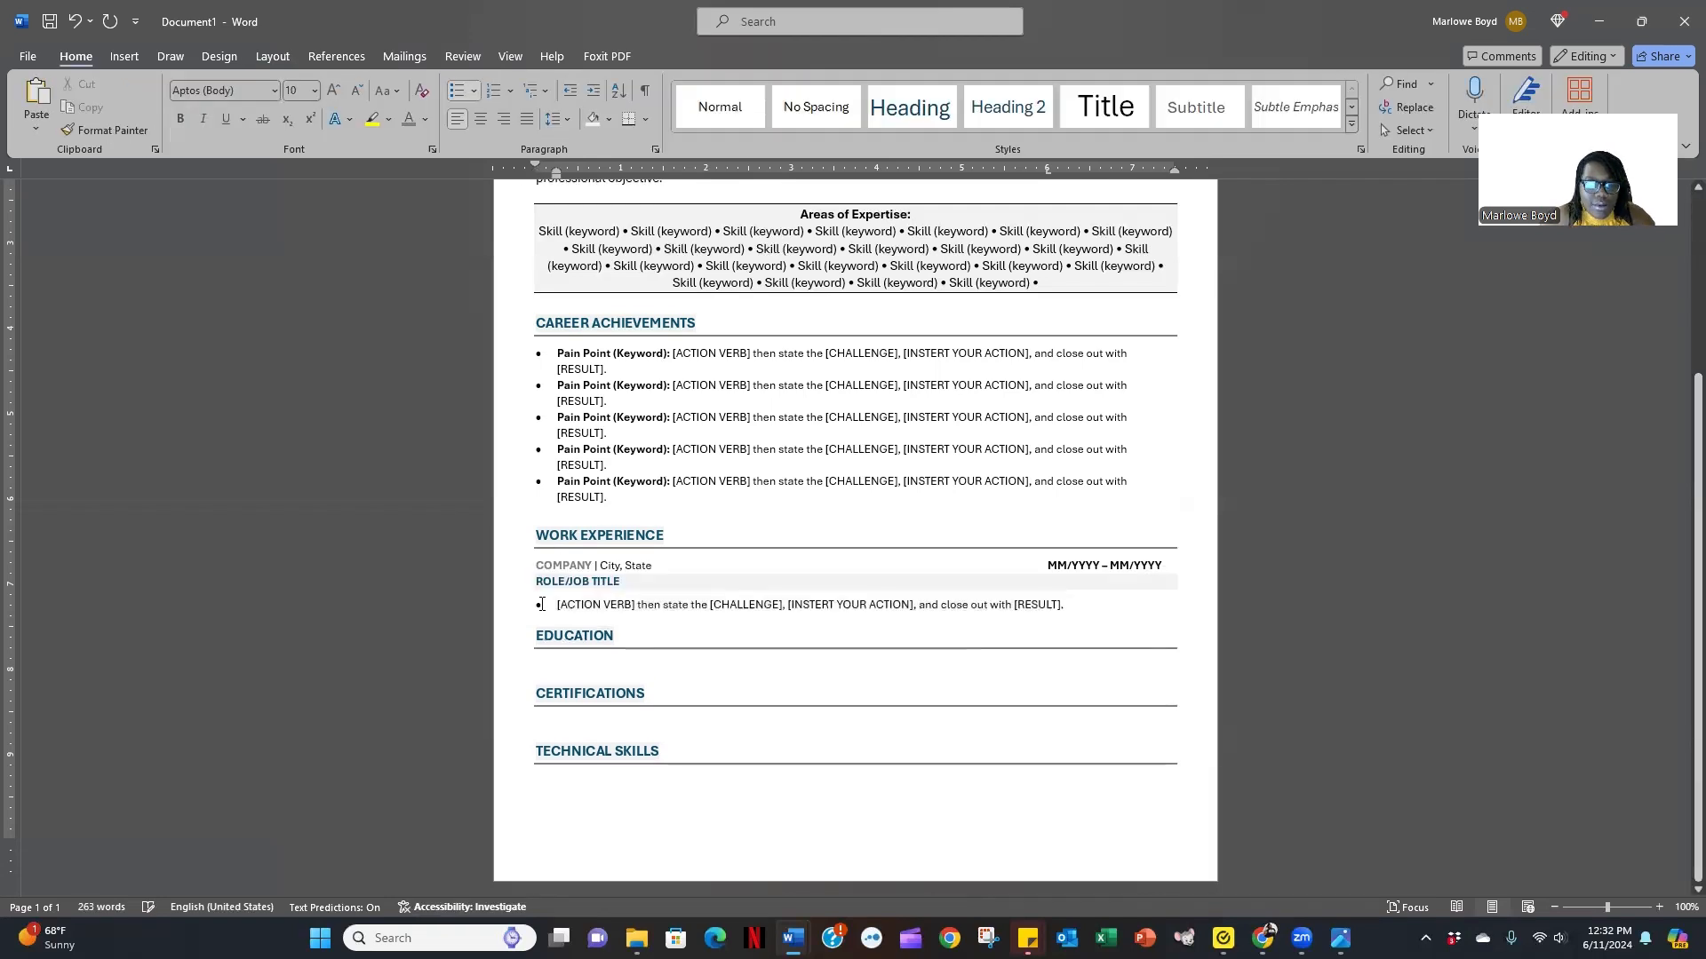
Copy the placeholder bullet under “ROLE/JOB TITLE” and paste it twice below to make three bullets.
drag(557, 605, 1107, 609)
key(ctrl+c)
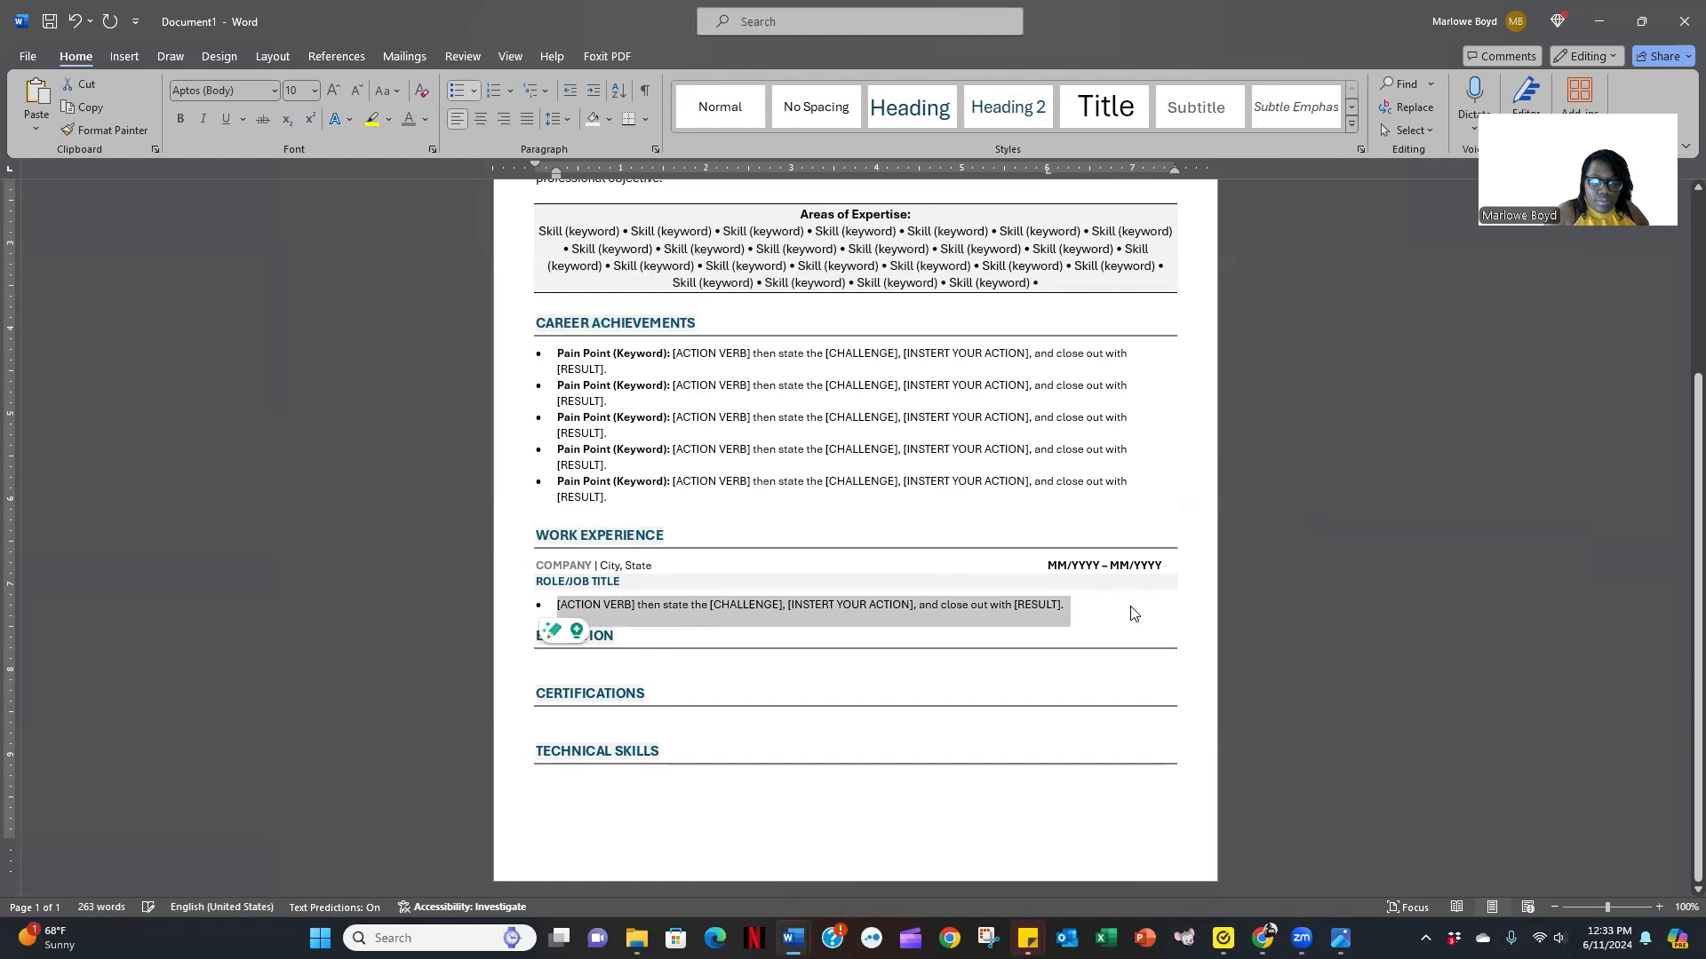
click(1134, 613)
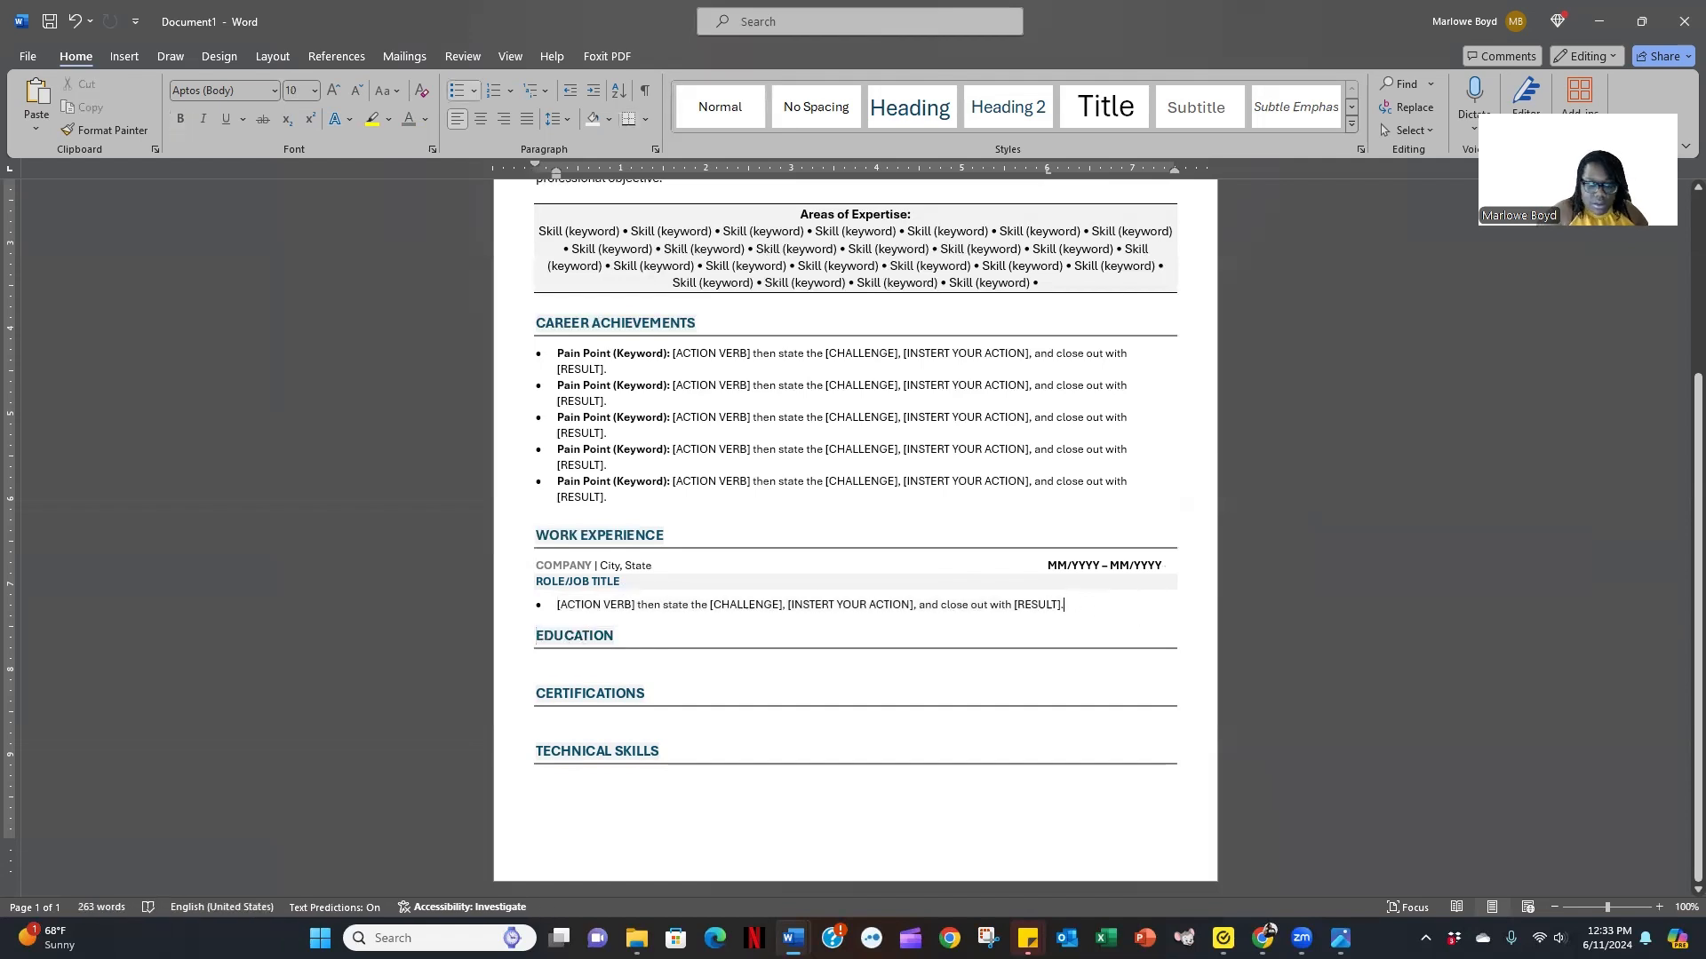
key(Return)
text([ACTION VERB] then state the [CHALLENGE], [INSTERT YOUR ACTION], and close out with [RESULT].)
text([ACTION VERB] then state the [CHALLENGE], [INSTERT YOUR ACTION], and close out with [RESULT].)
key(BackSpace)
key(BackSpace)
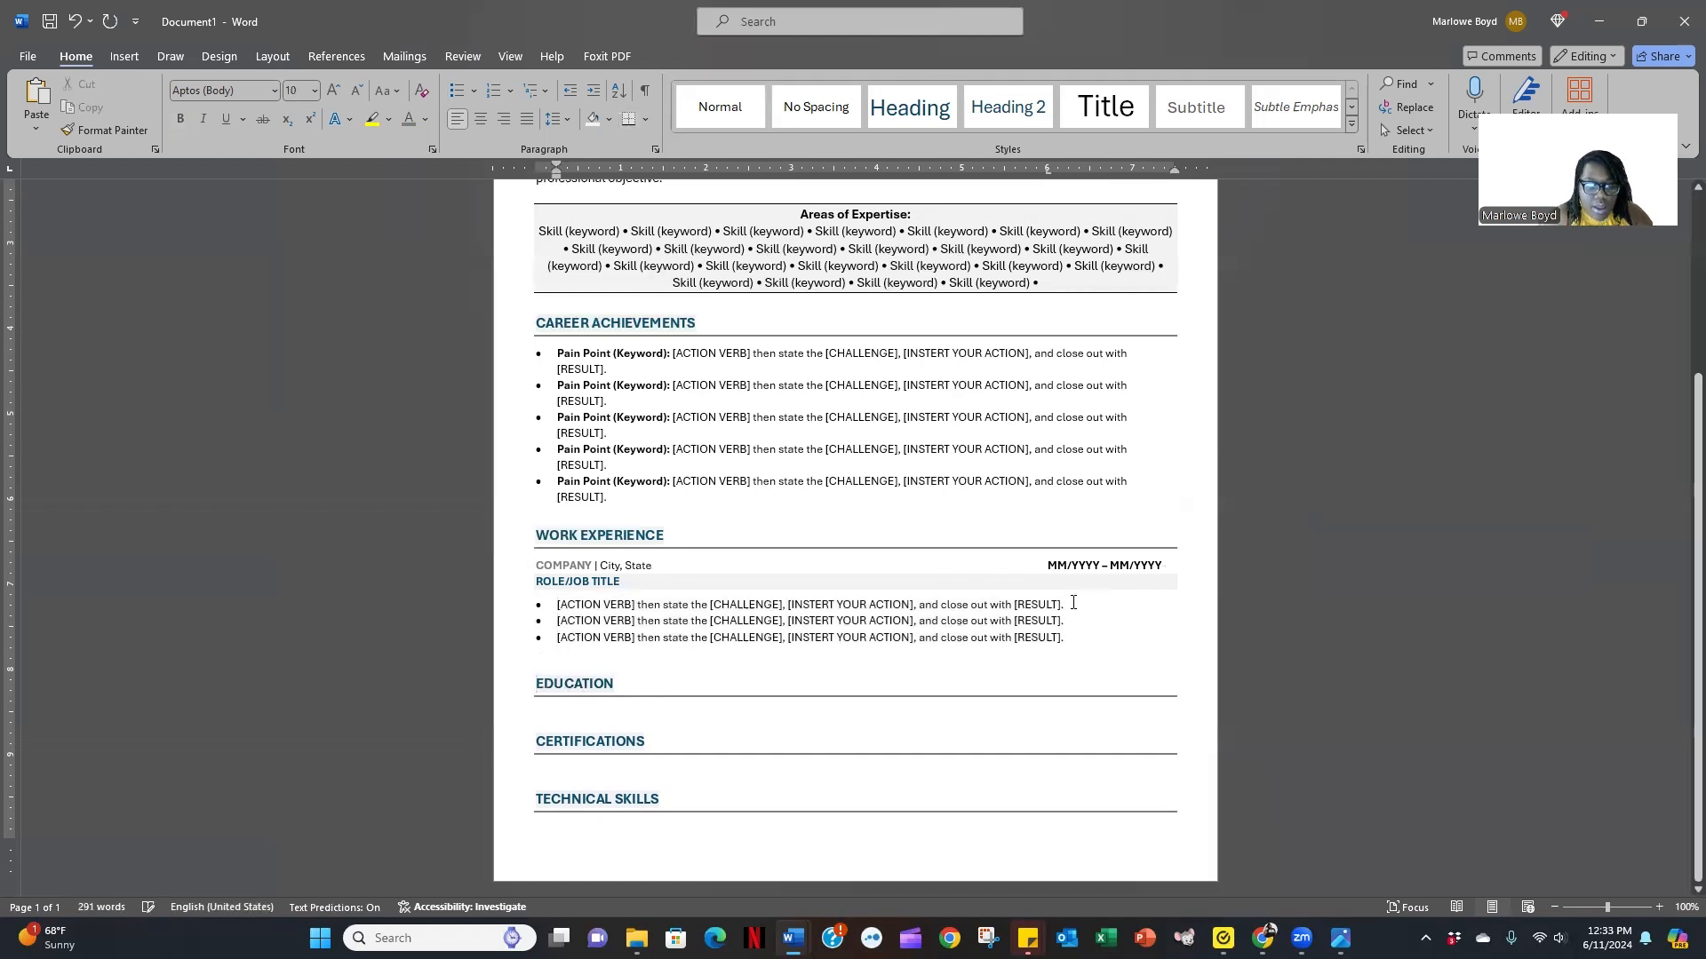
Paste two more copies of the placeholder bullet to make five, and remove the empty bullet above “EDUCATION”.
key(Return)
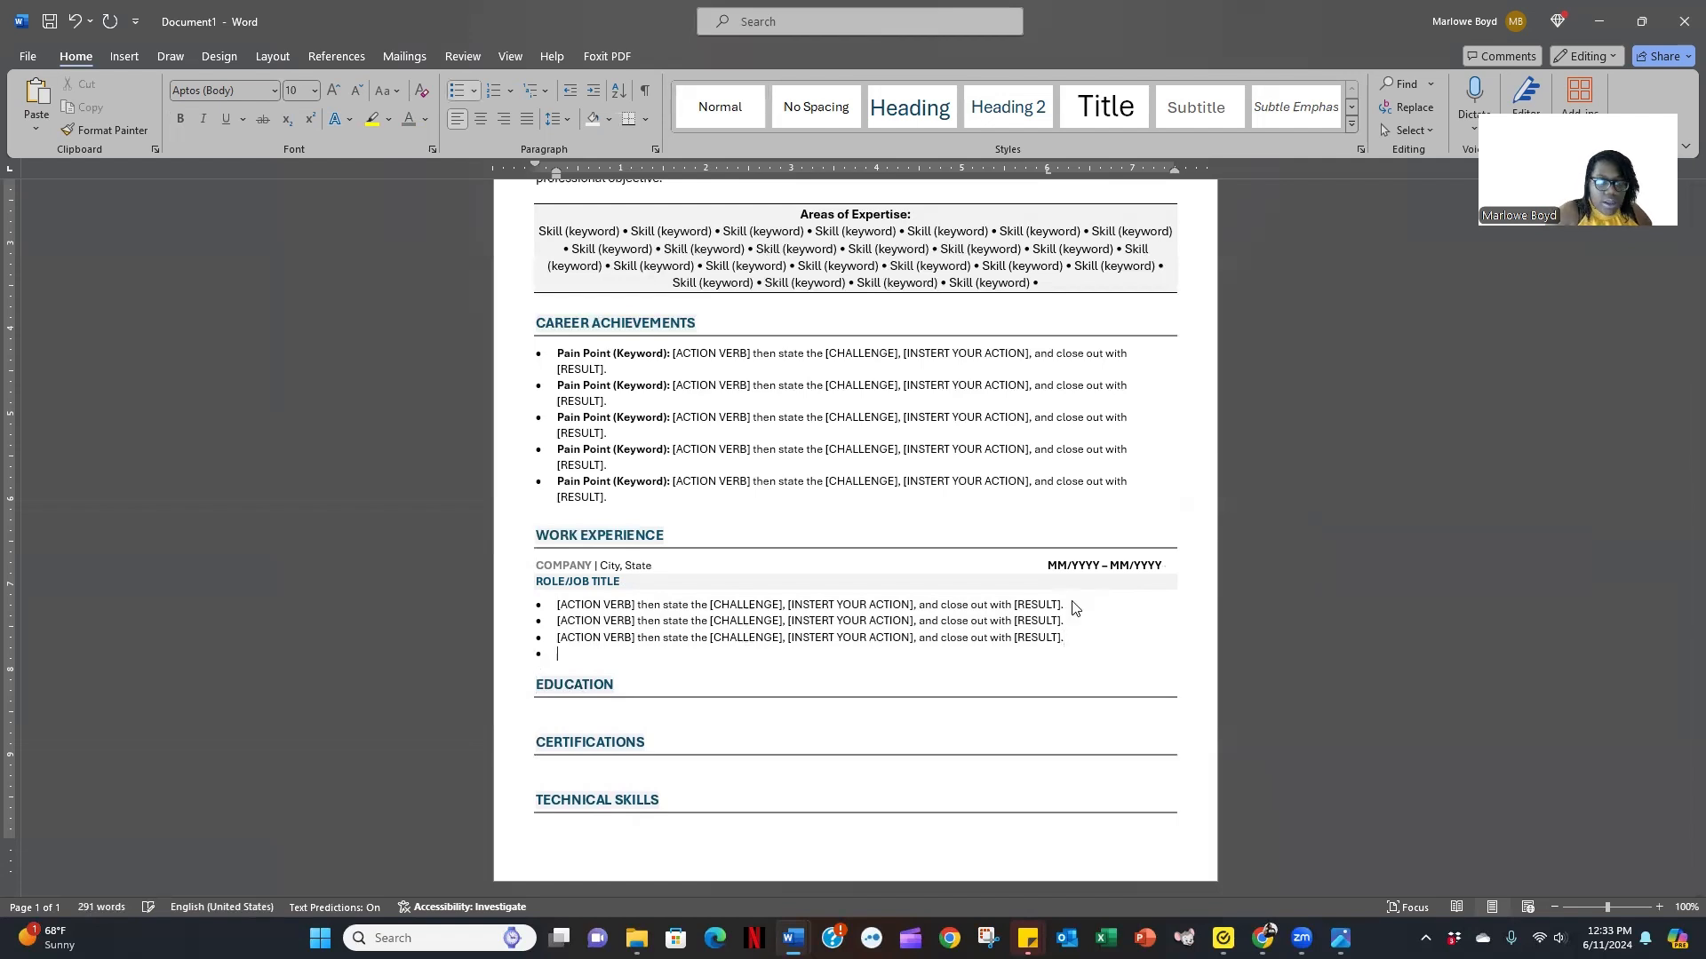
key(ctrl+v)
key(ctrl+v)
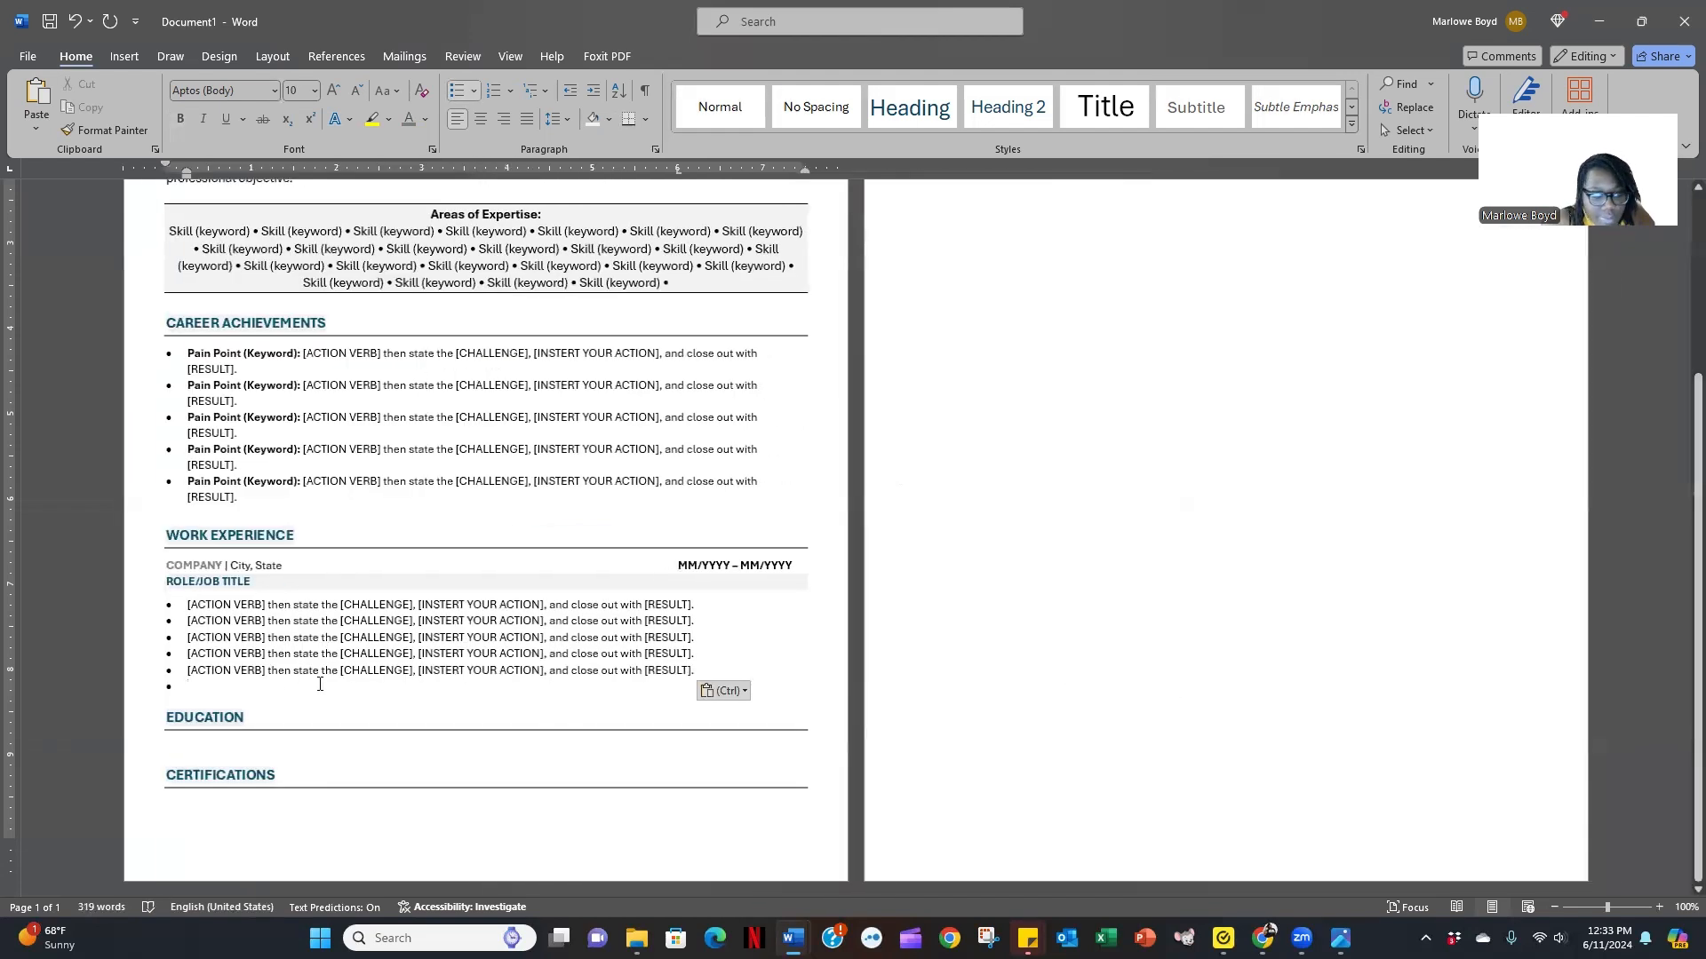
key(BackSpace)
key(BackSpace)
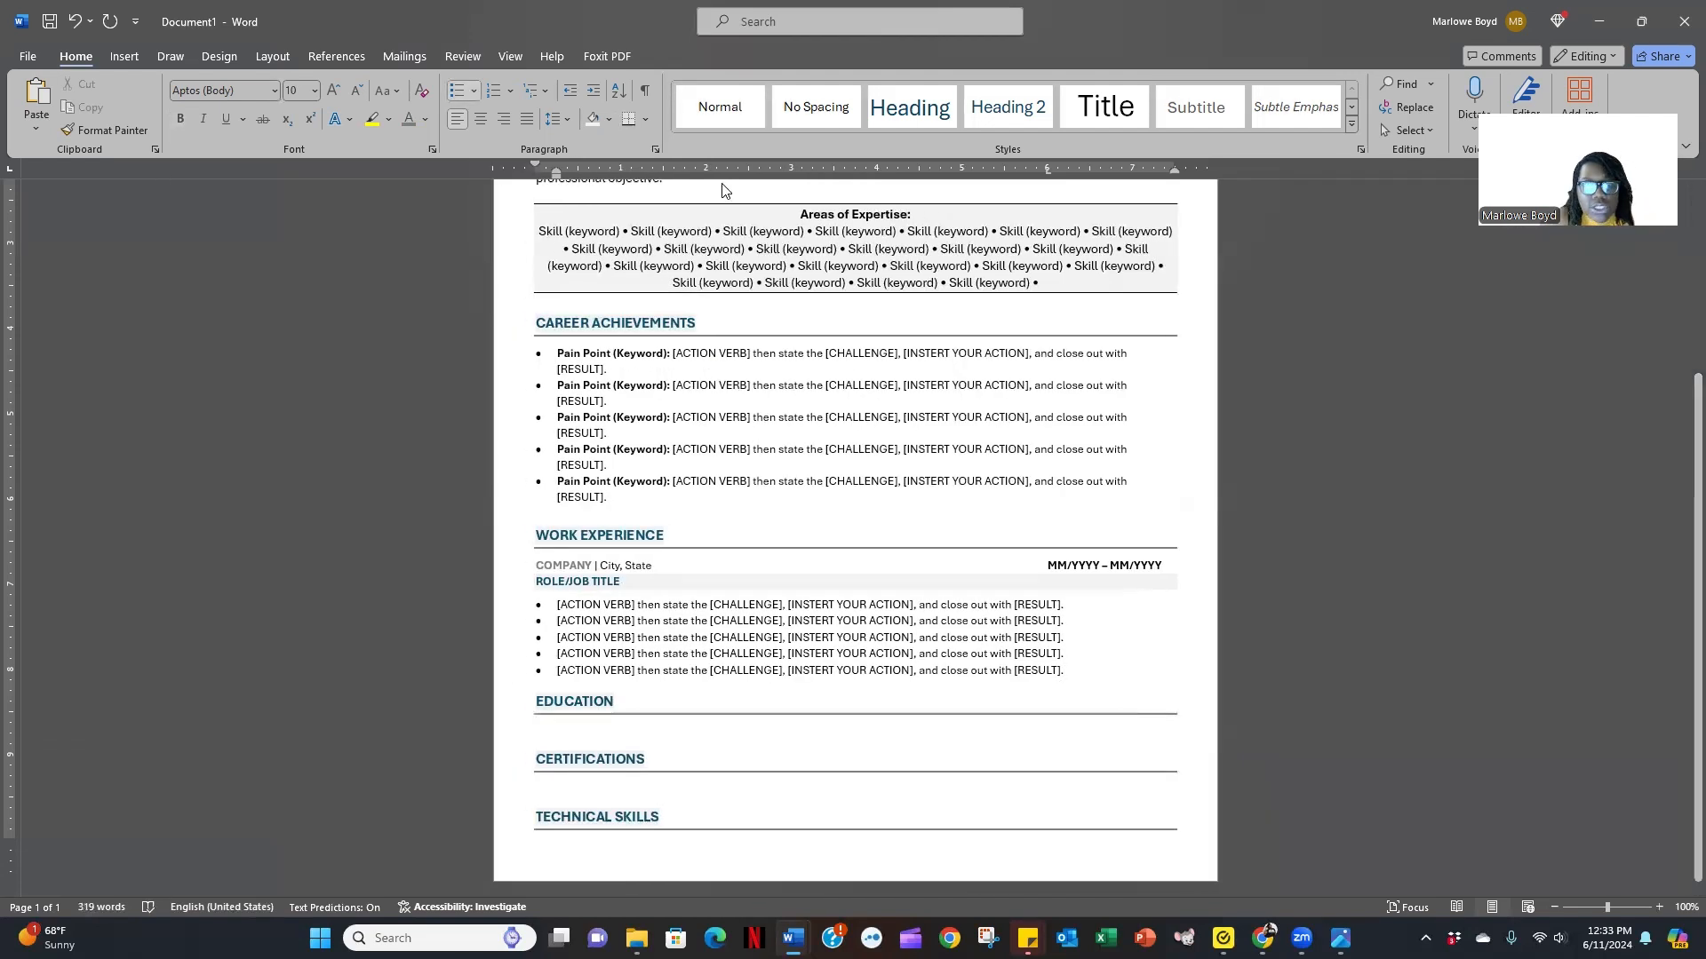
click(291, 57)
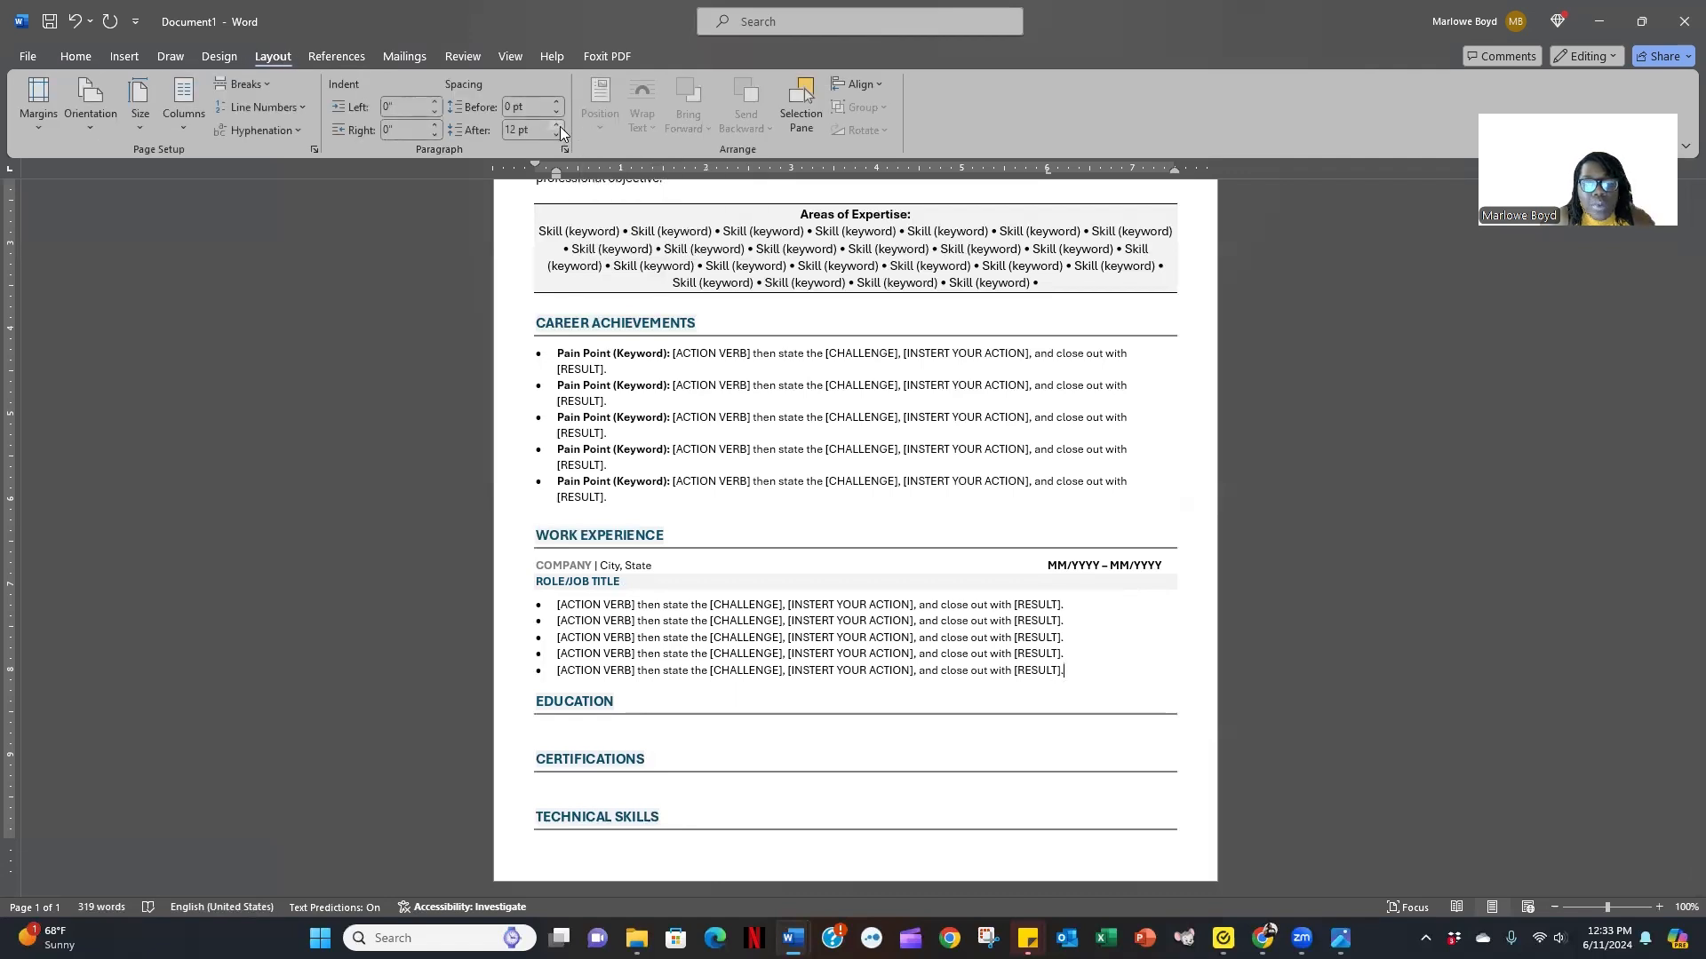
Duplicate the whole company, role and bullets entry twice under “WORK EXPERIENCE” and remove the blank line above “EDUCATION”.
drag(535, 565, 1085, 680)
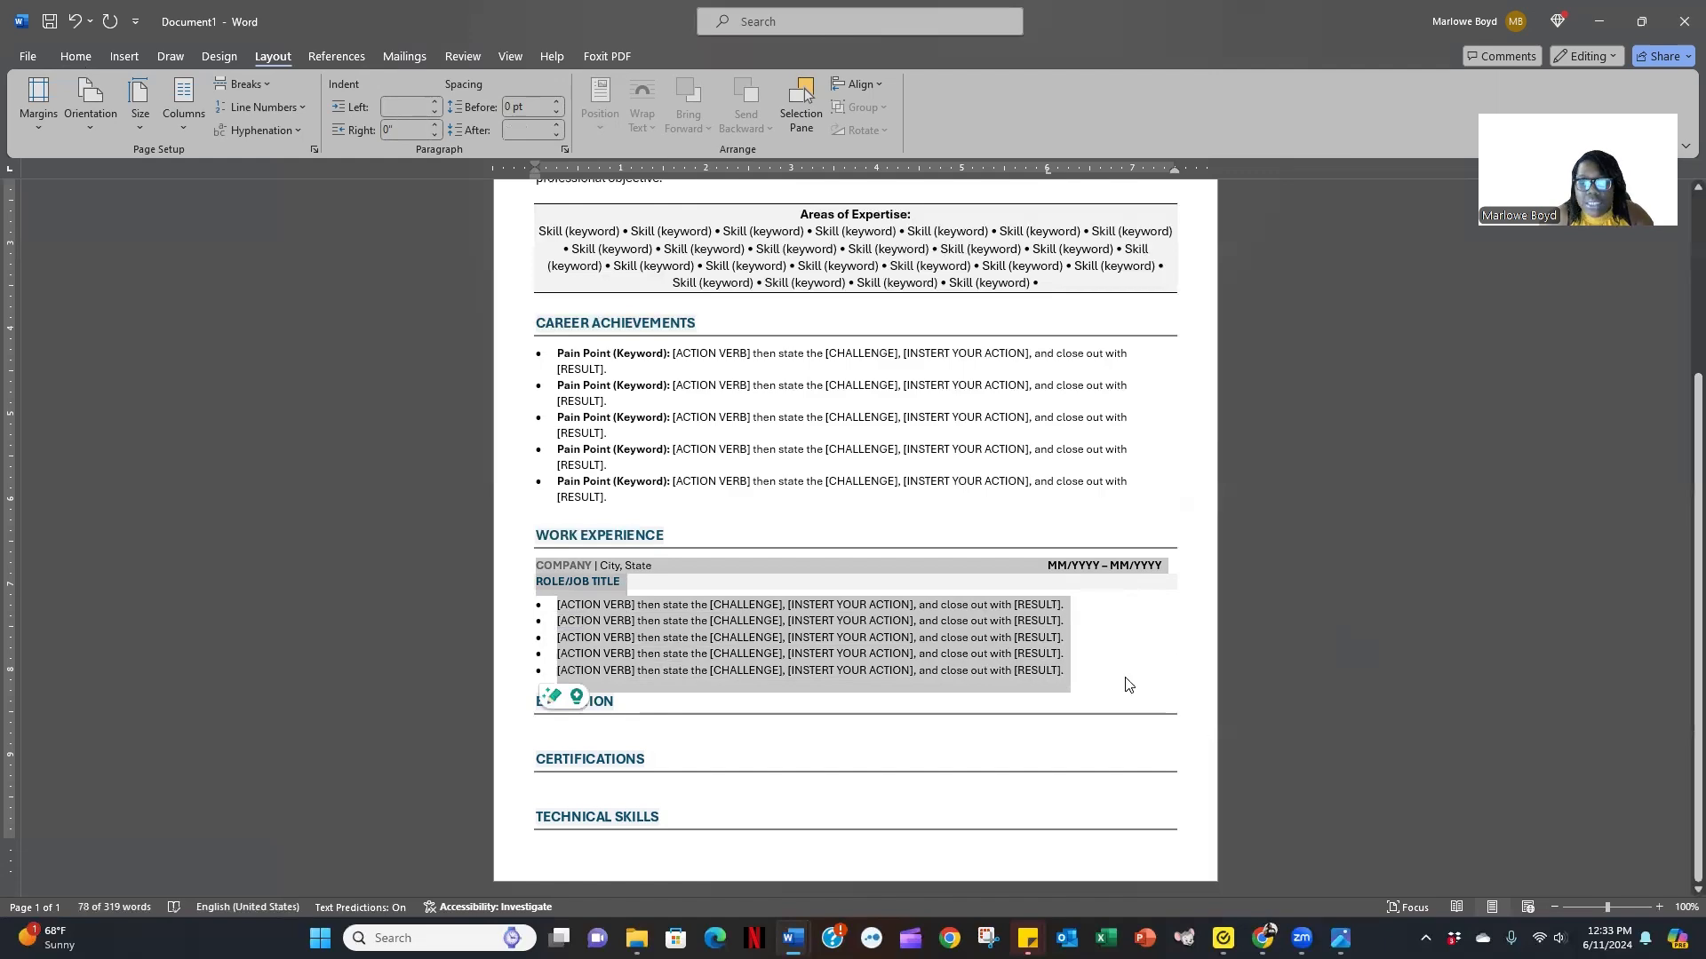
click(1125, 683)
key(Return)
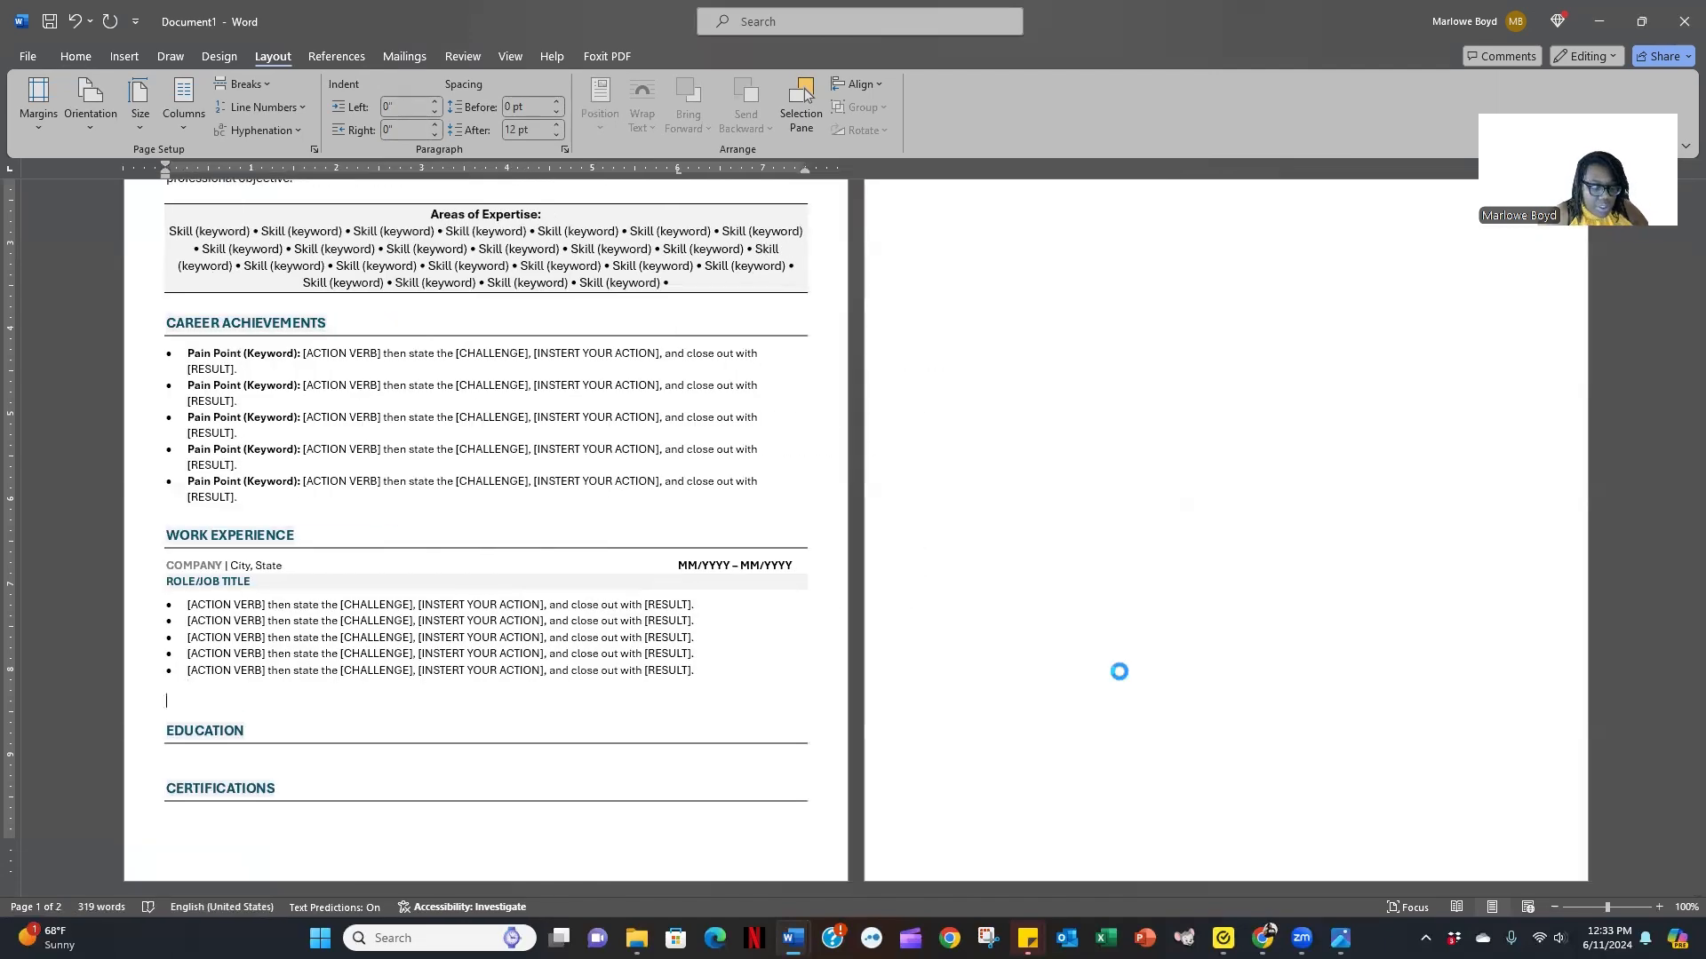
key(ctrl+v)
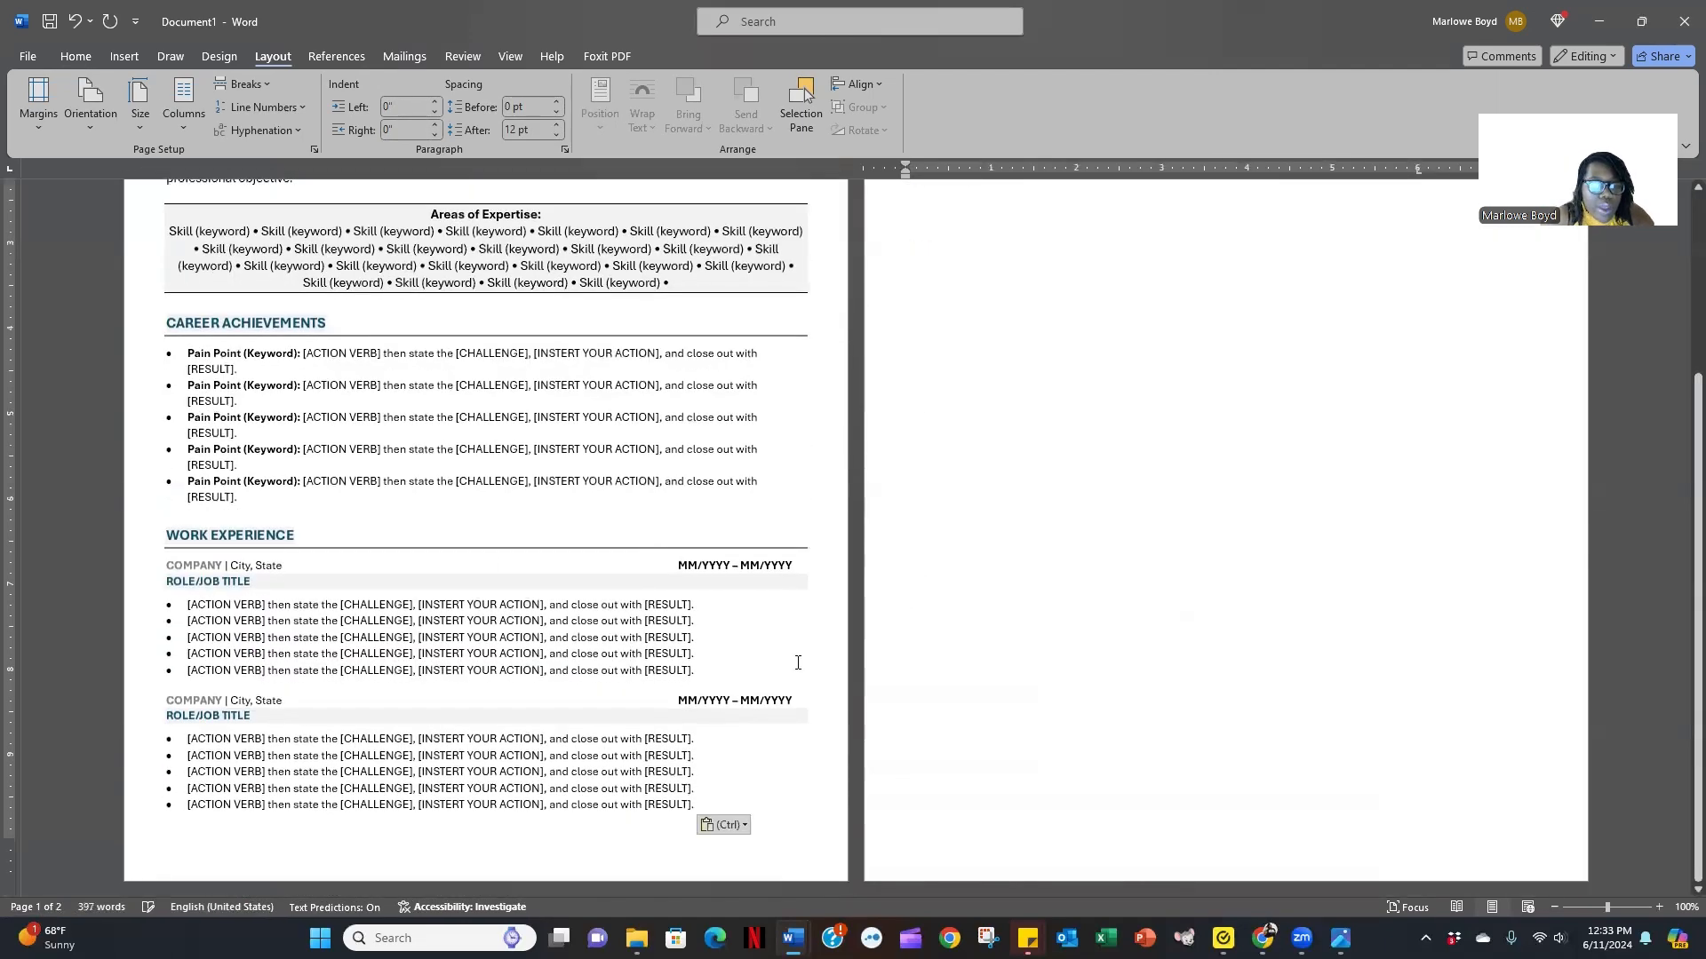
scroll(797, 662, up, 3)
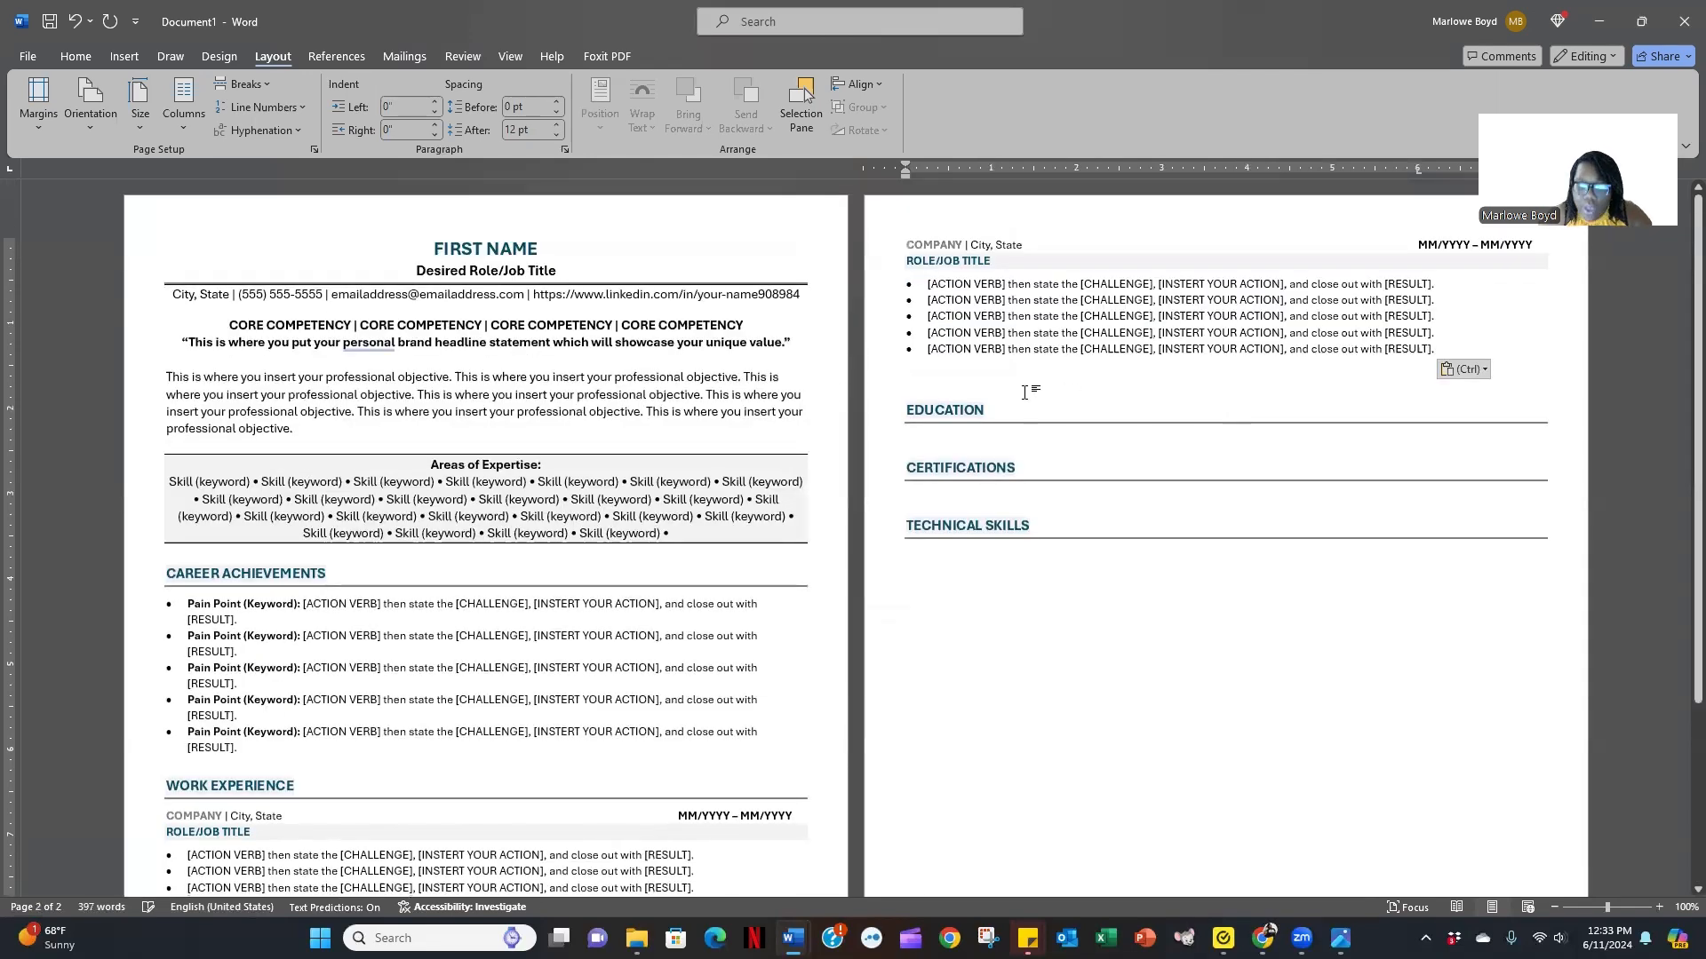
click(1024, 392)
key(BackSpace)
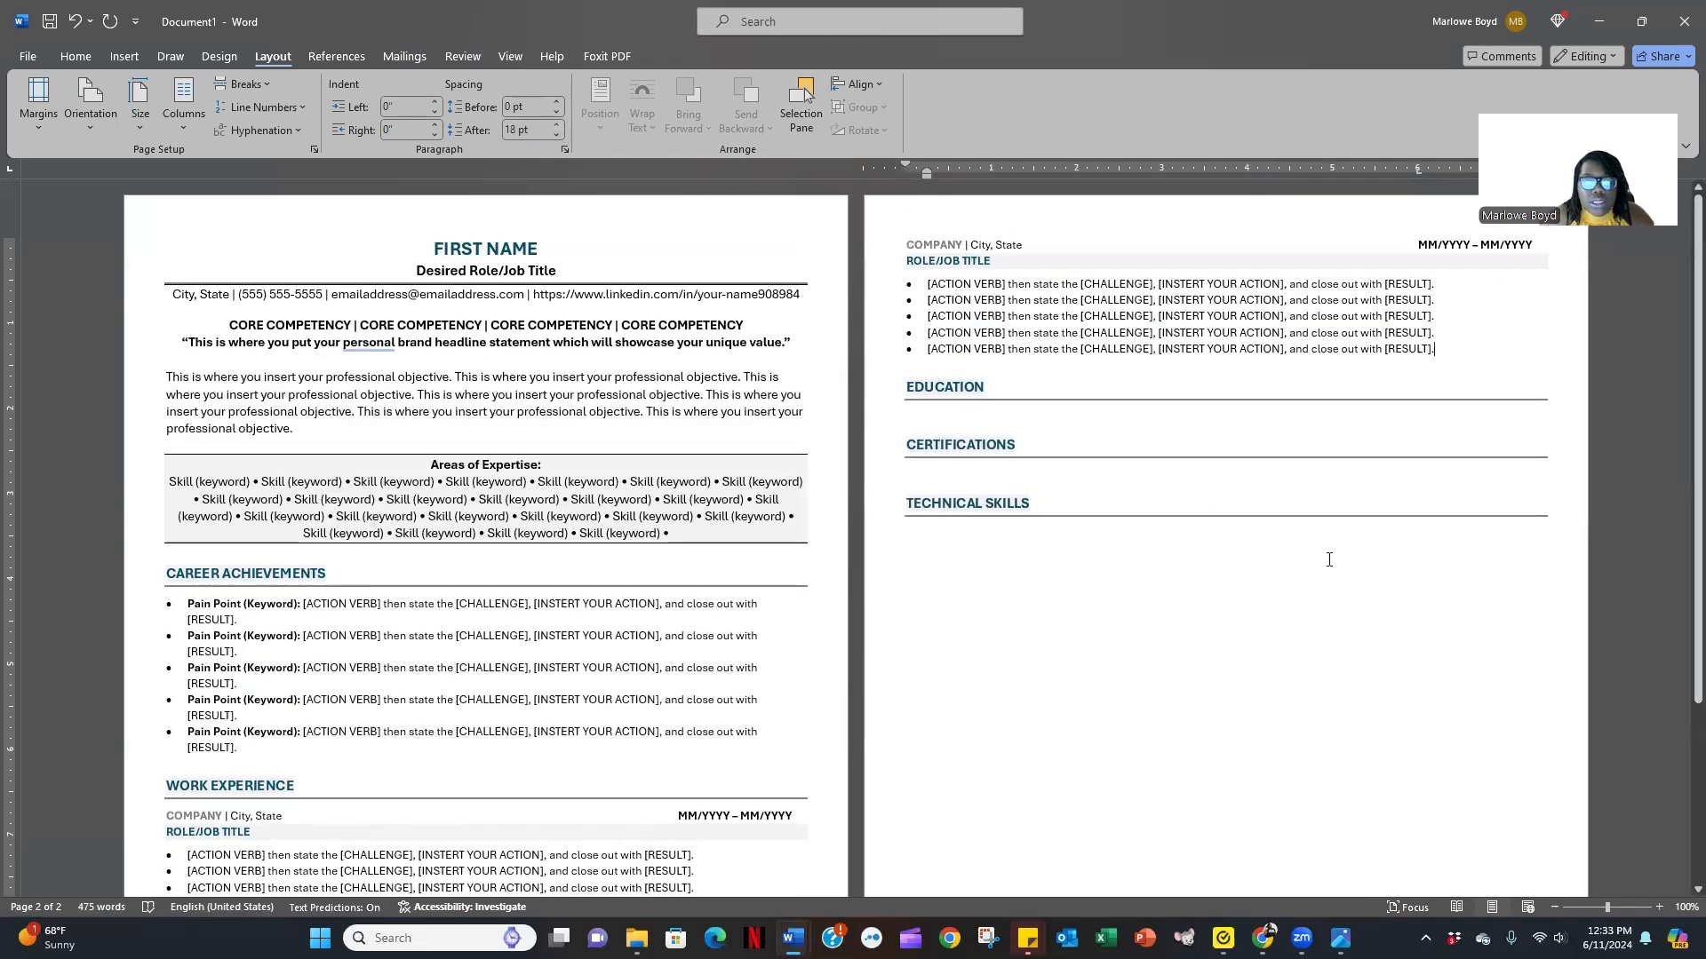
Reduce the second work experience entry to three bullets by deleting its last two.
scroll(1173, 542, down, 3)
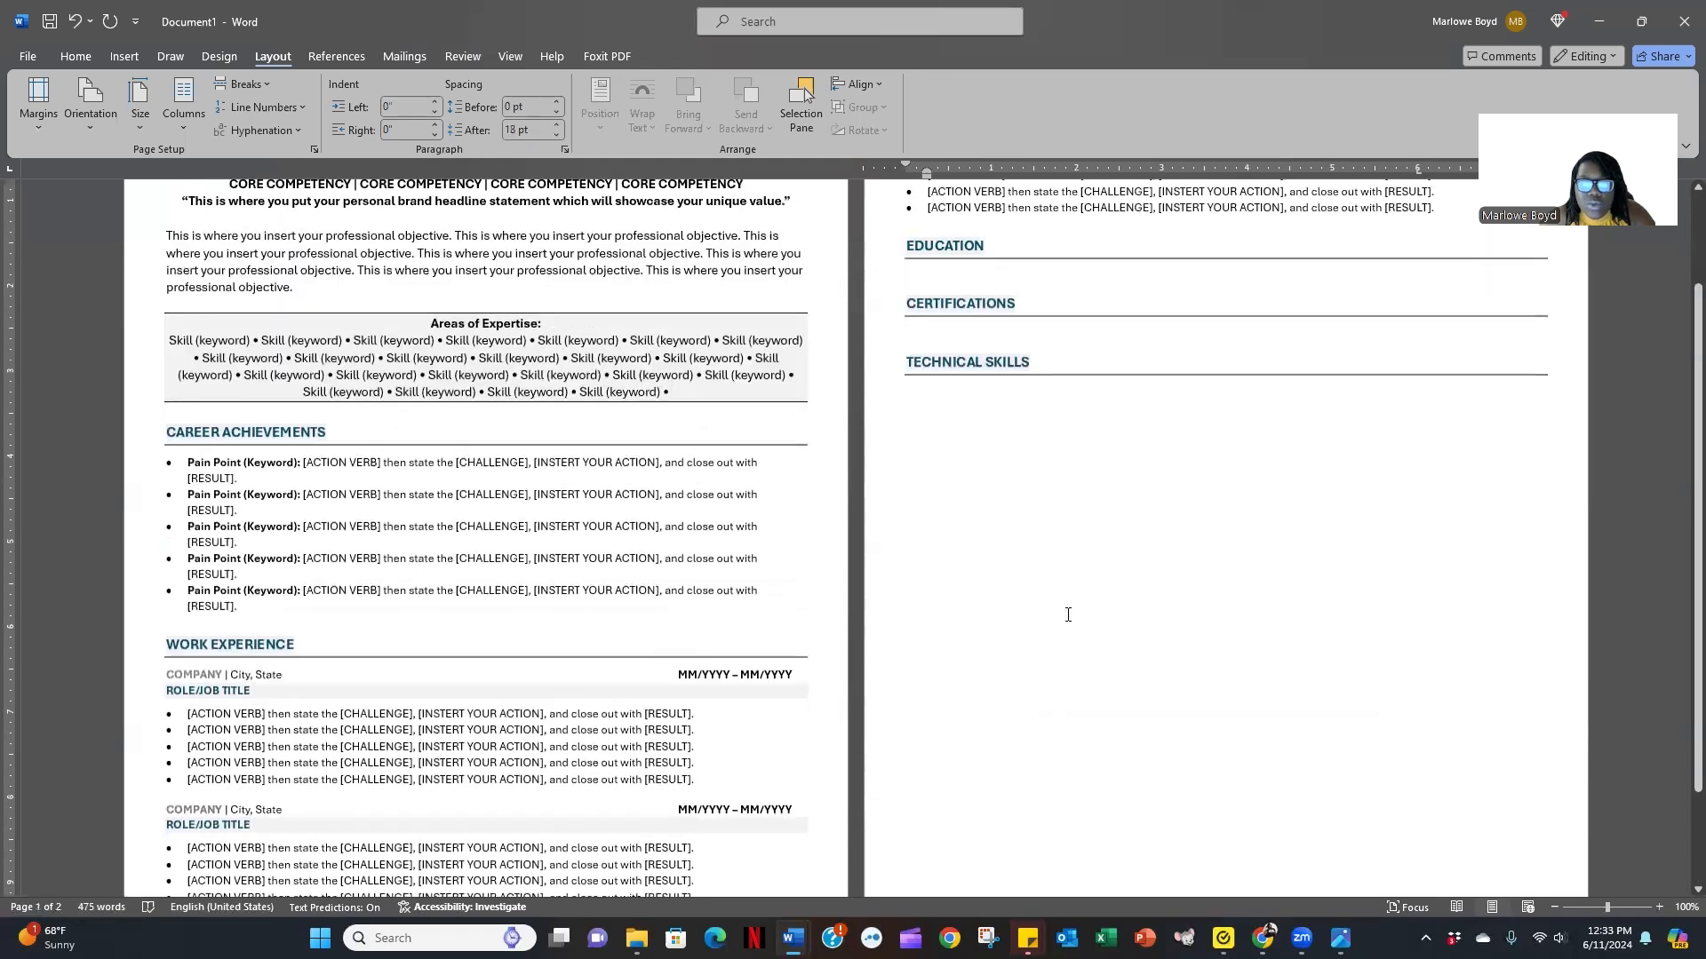
scroll(1067, 614, up, 3)
scroll(1184, 611, down, 5)
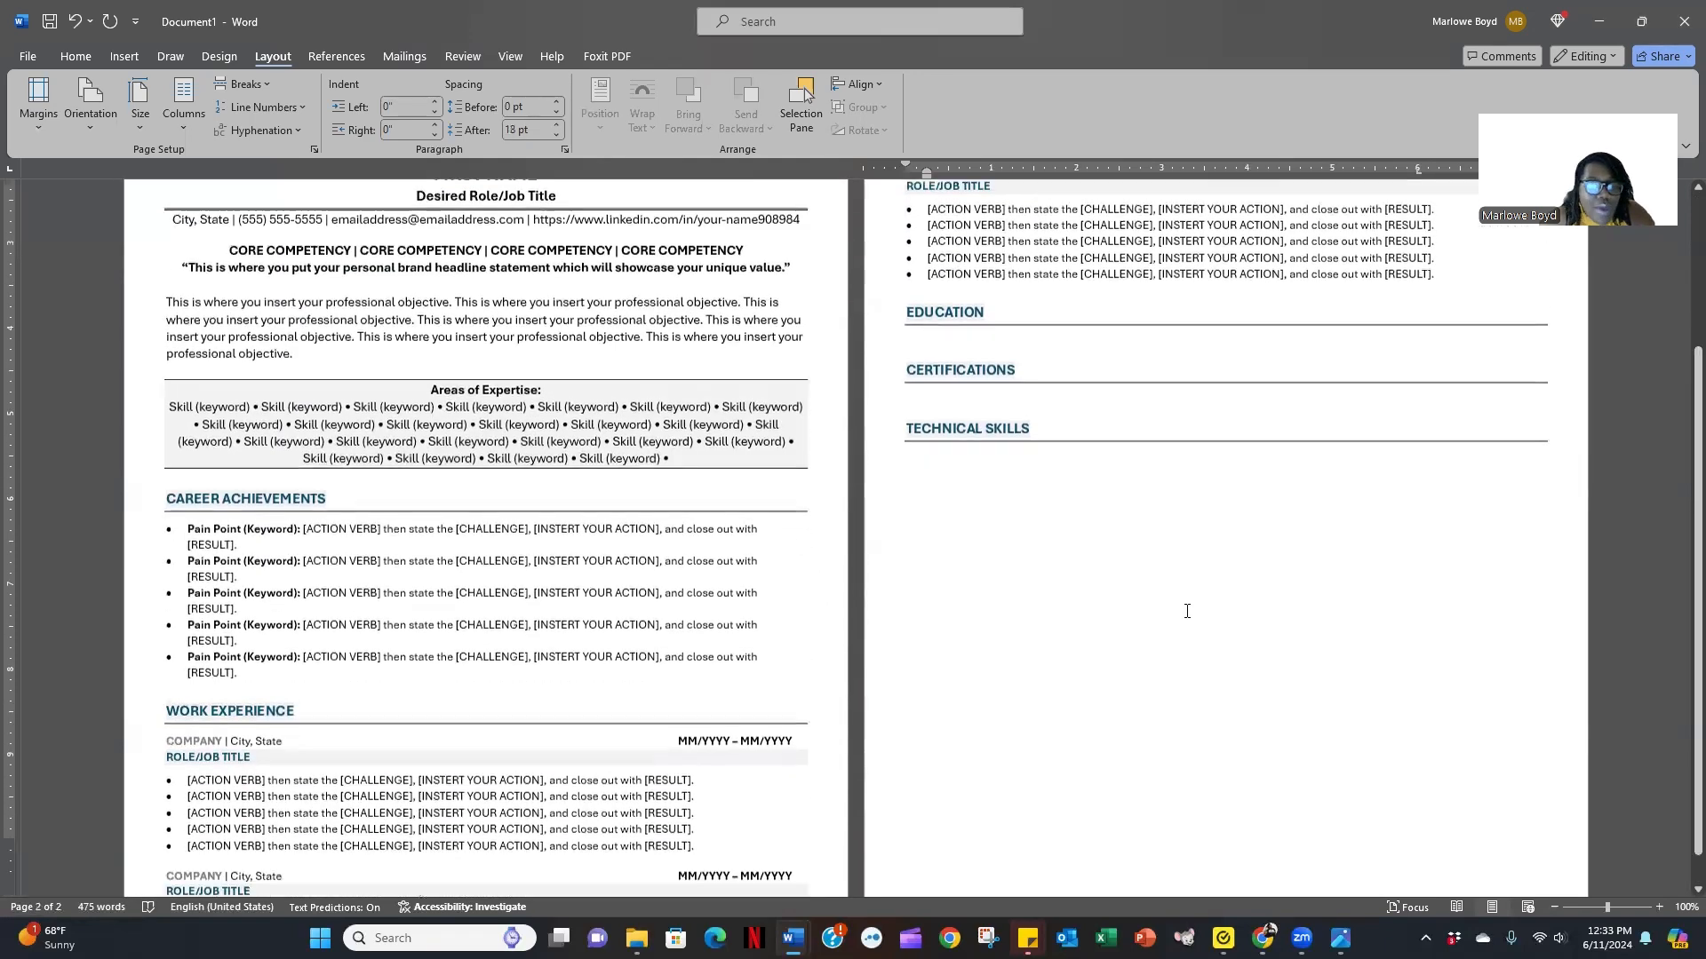
scroll(1155, 676, up, 5)
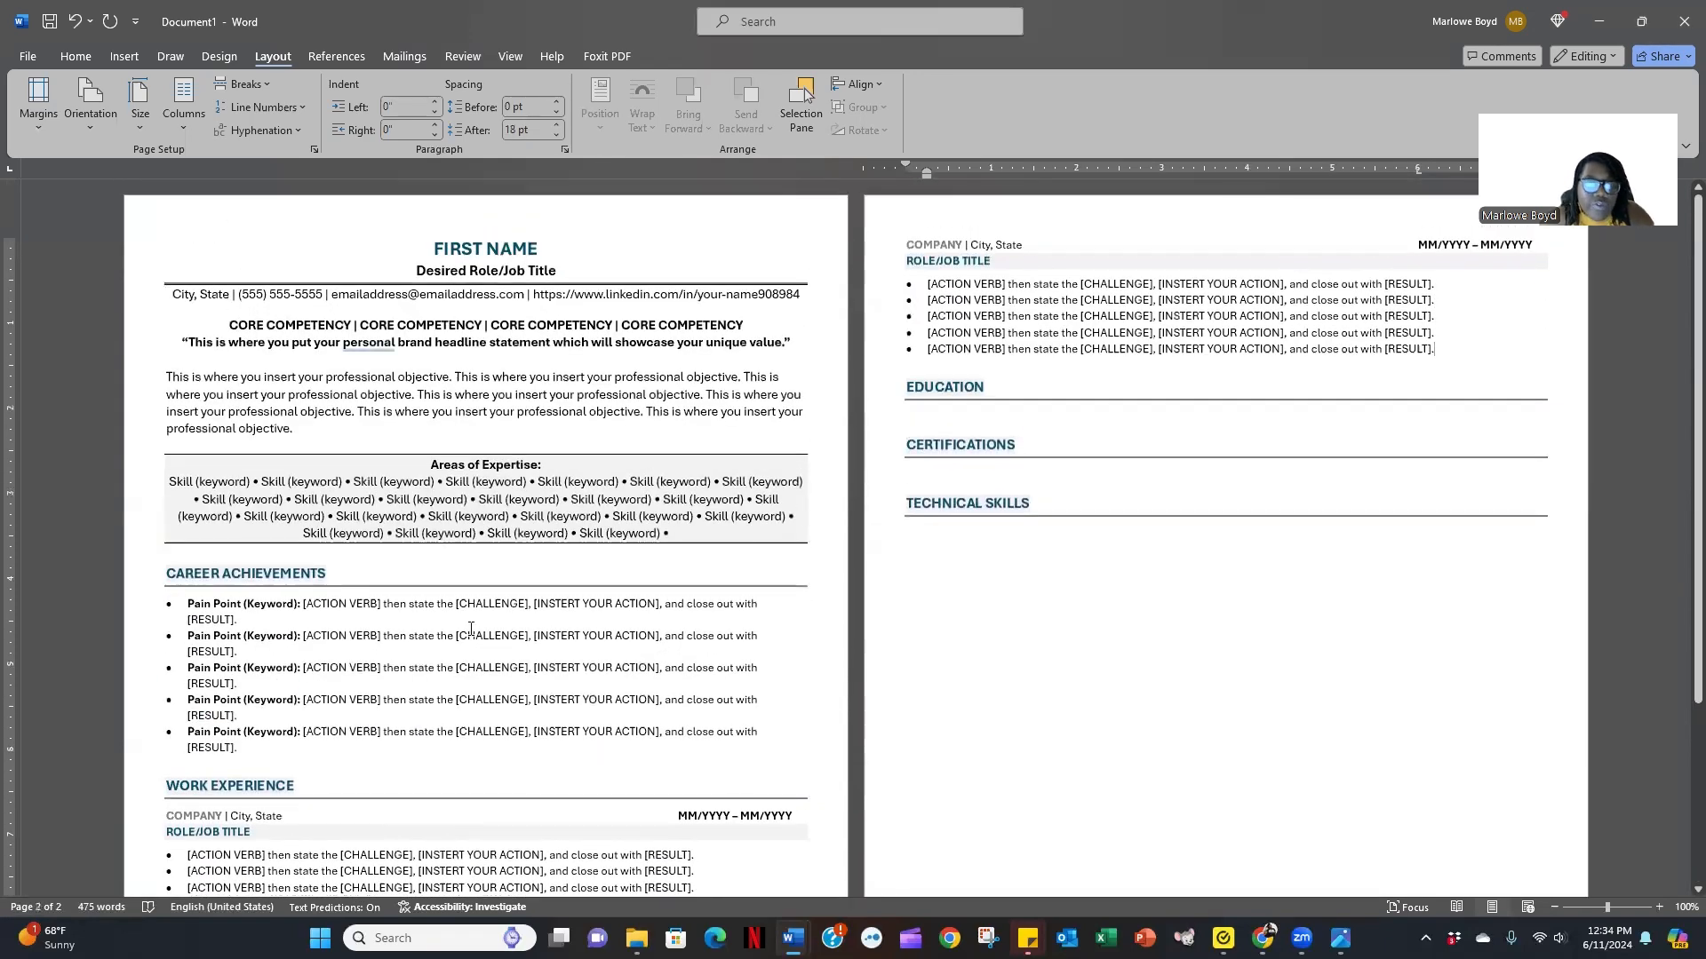
scroll(1040, 430, down, 5)
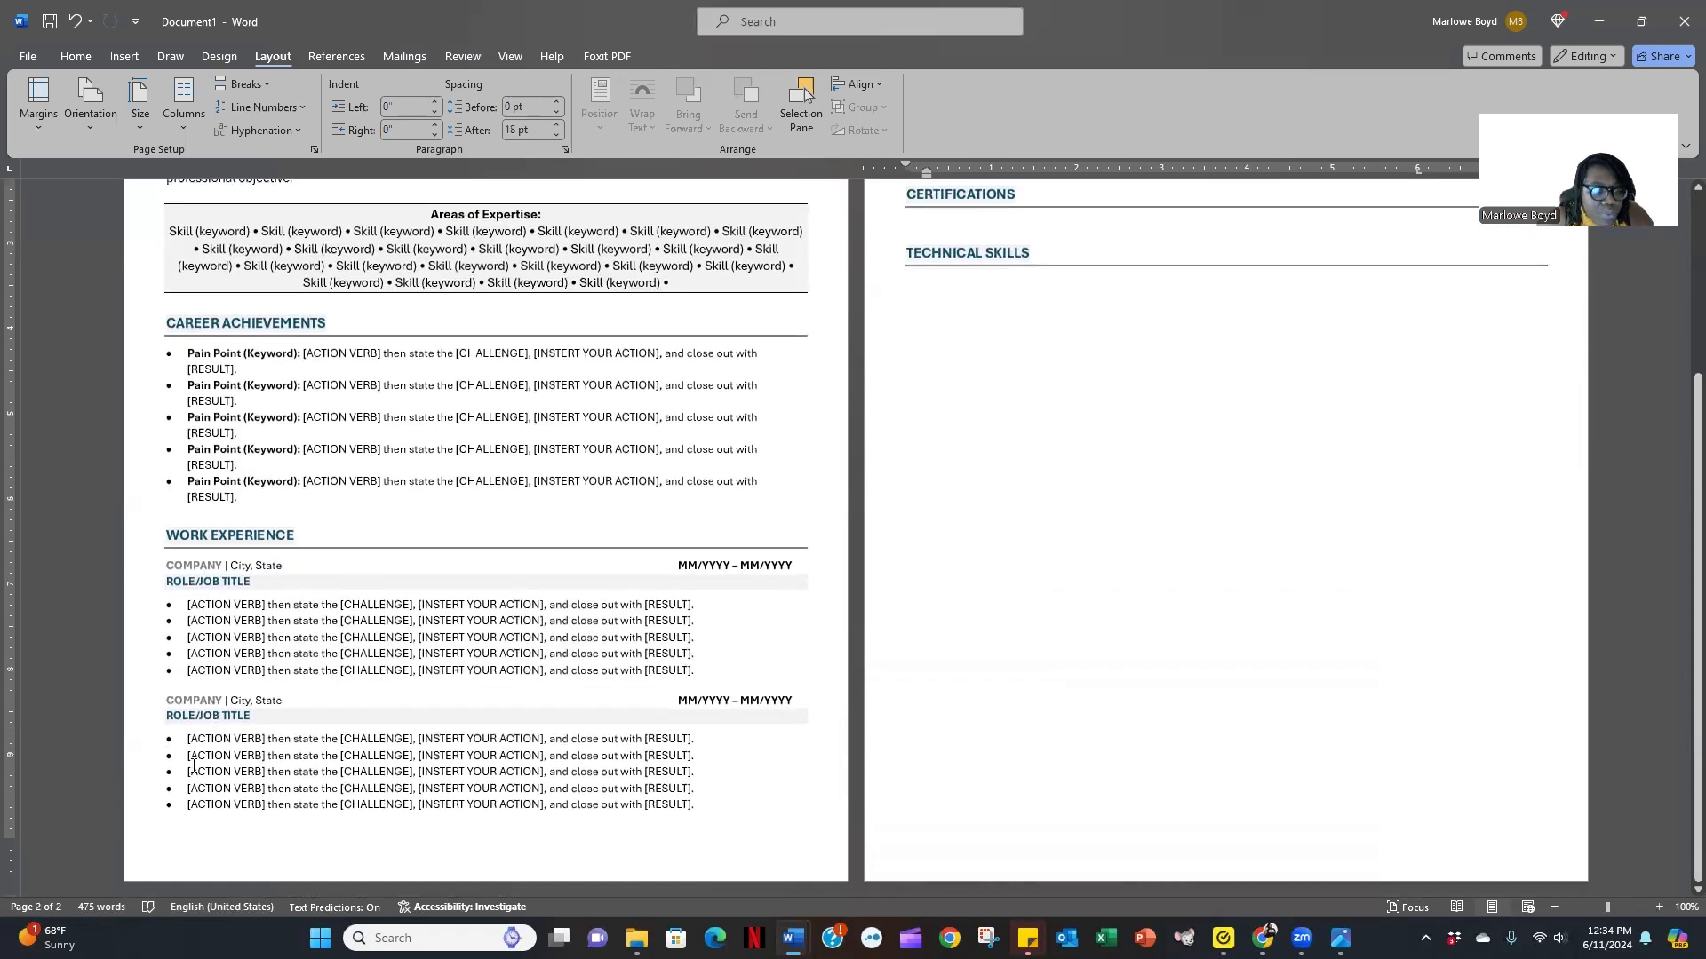
drag(187, 788, 696, 804)
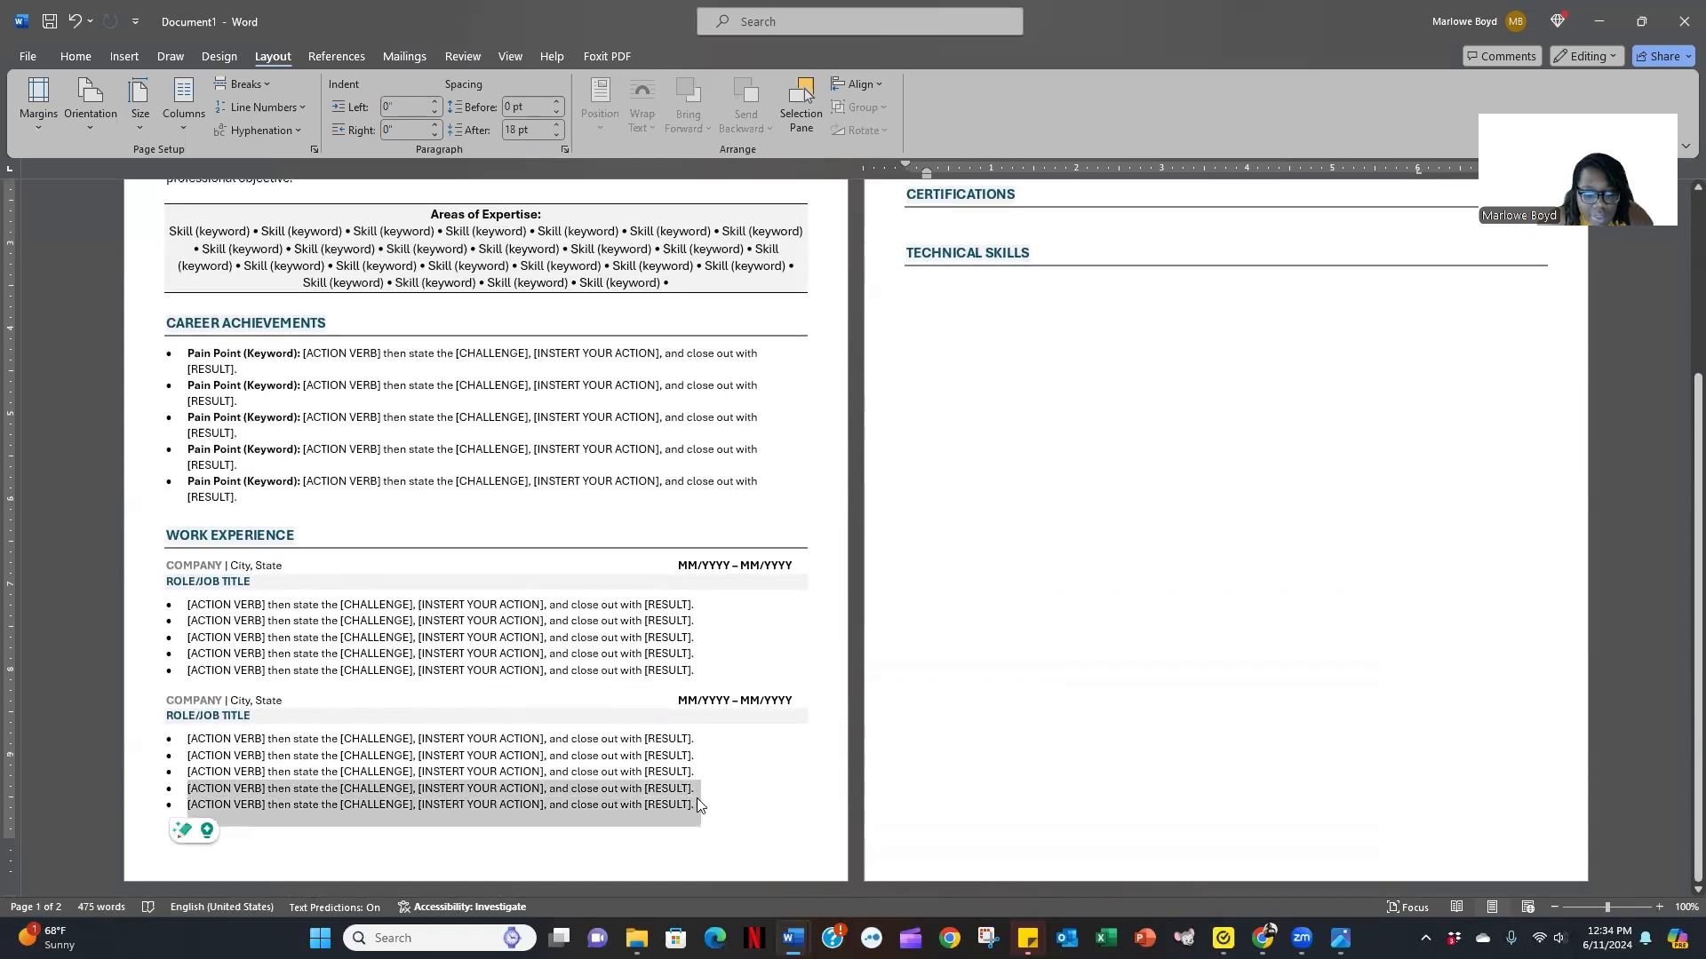
key(BackSpace)
click(75, 21)
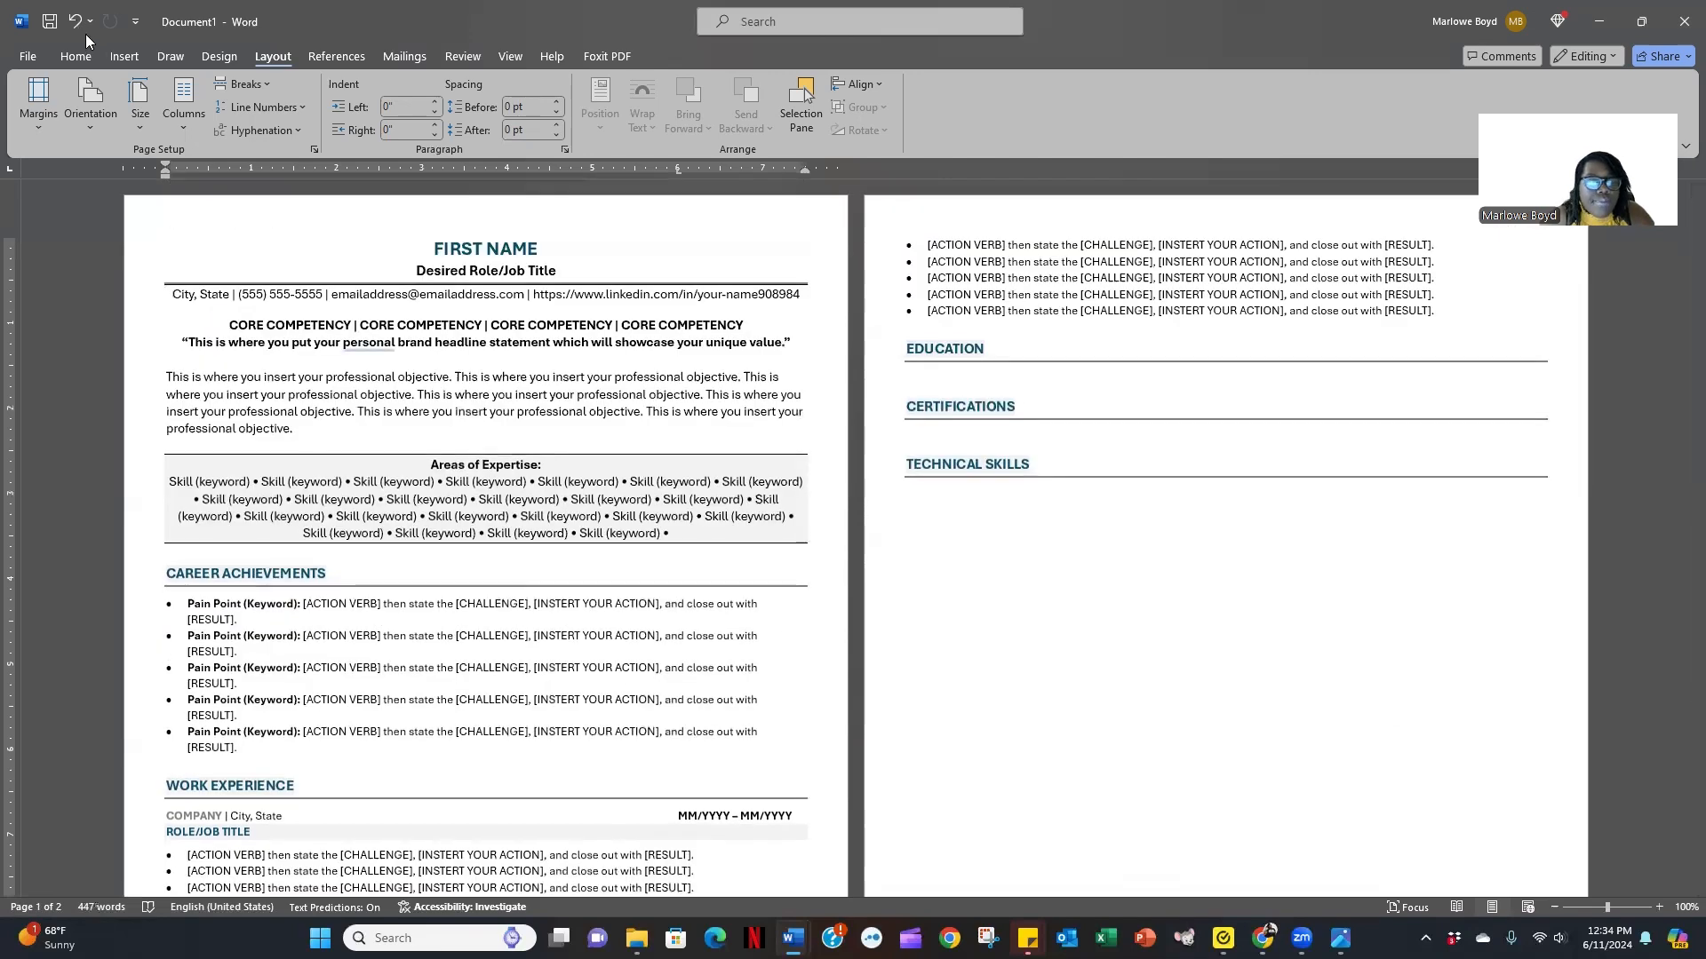
drag(700, 789, 211, 788)
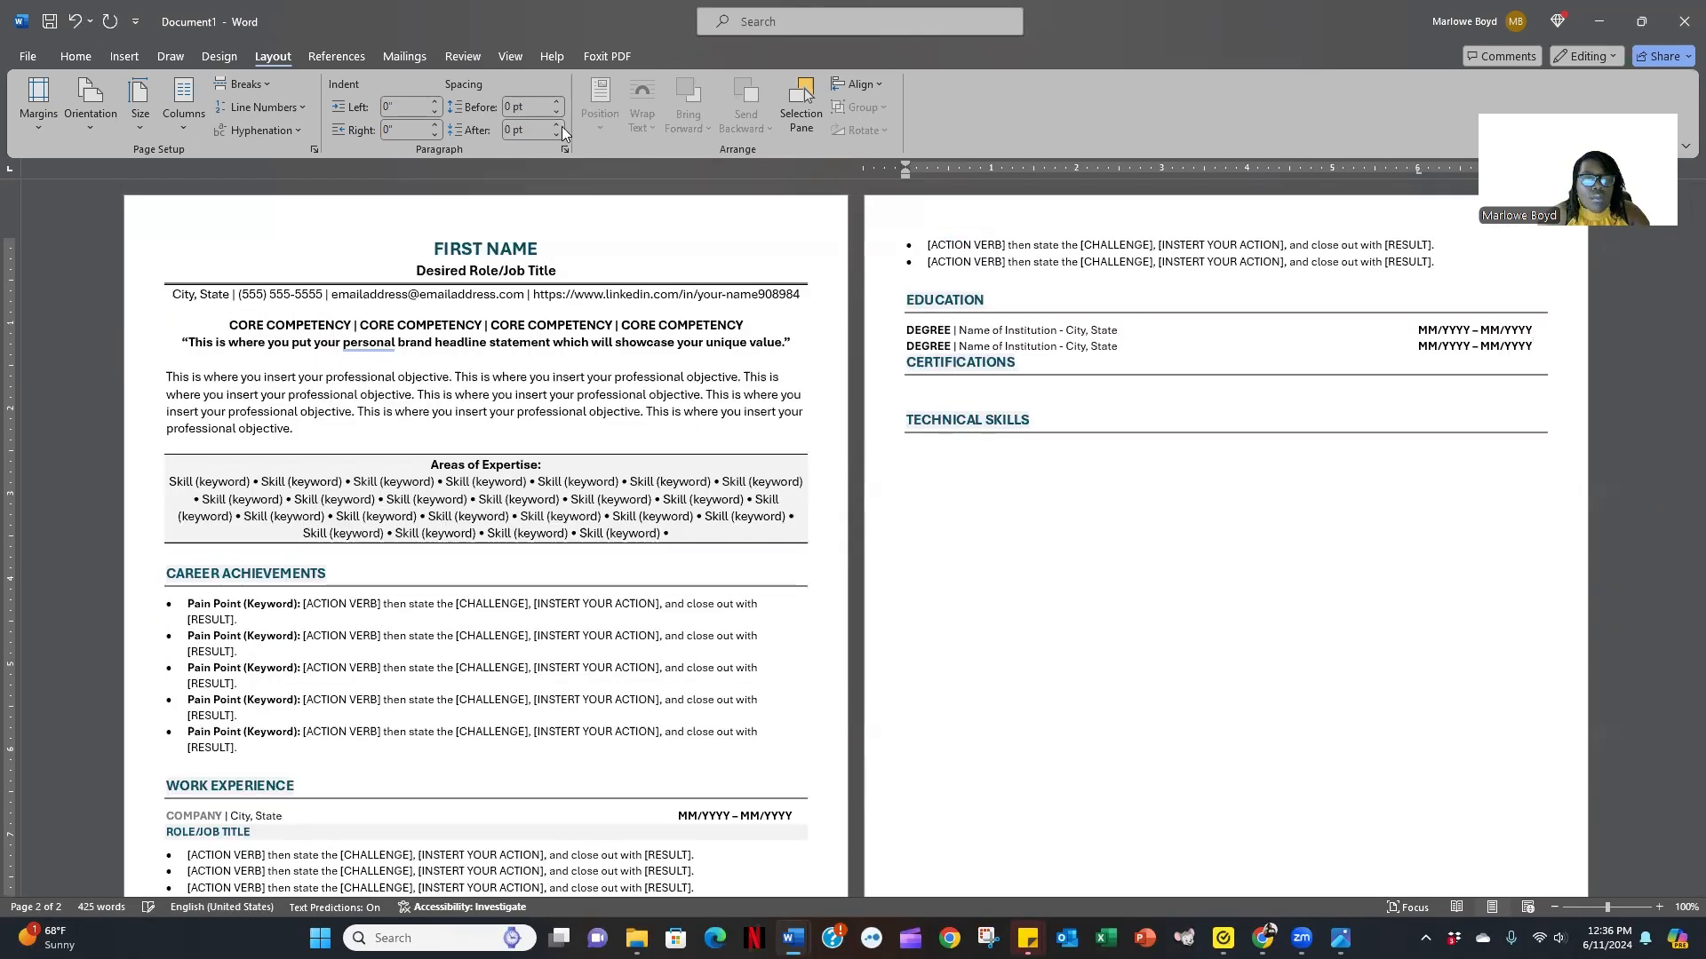
Set the spacing after the last “EDUCATION” line to 18 pt and copy both degree lines under “CERTIFICATIONS”.
click(558, 125)
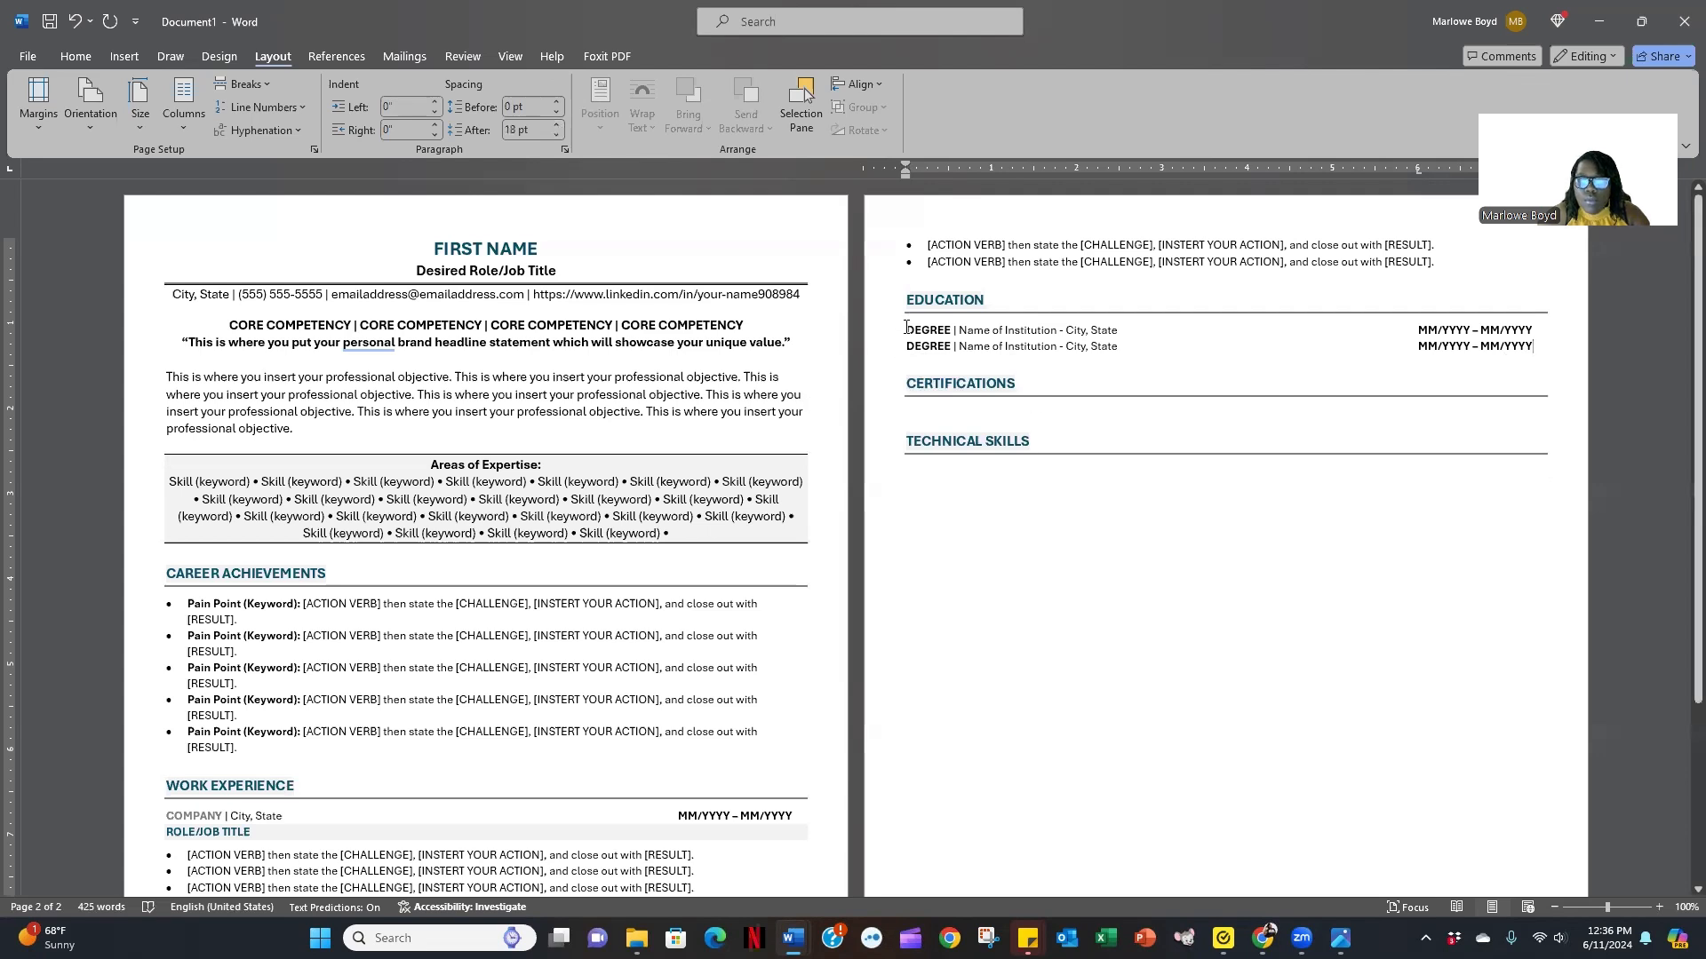
drag(906, 329, 1537, 347)
key(ctrl+c)
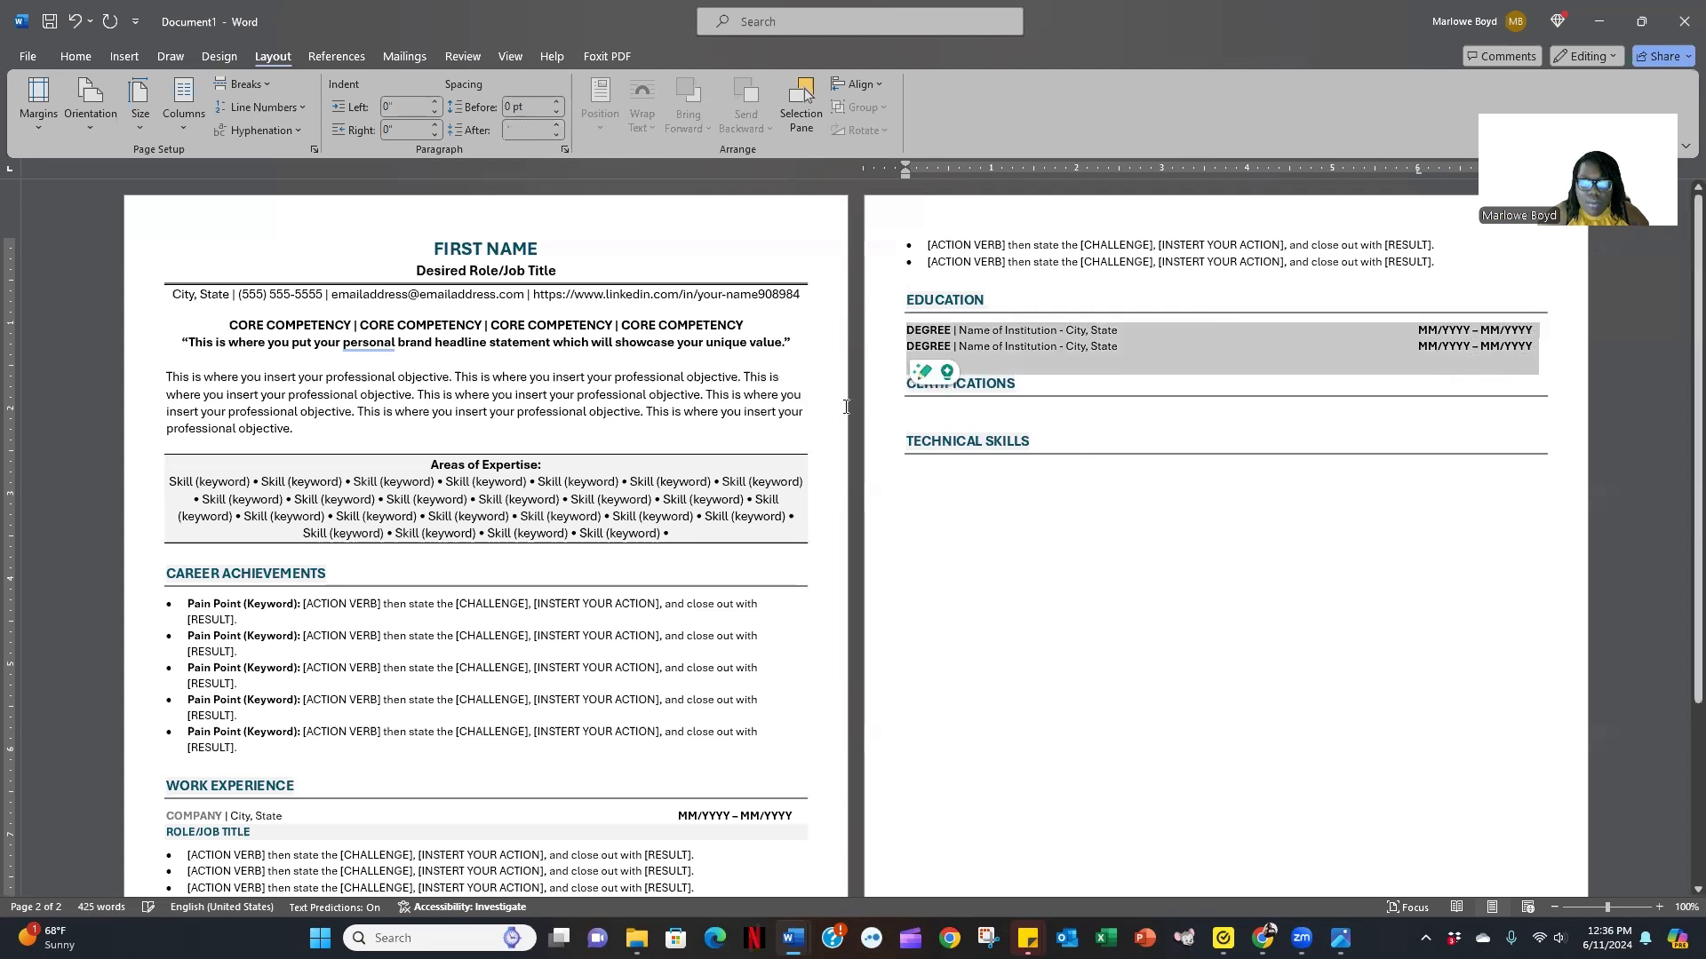
click(919, 412)
key(ctrl+v)
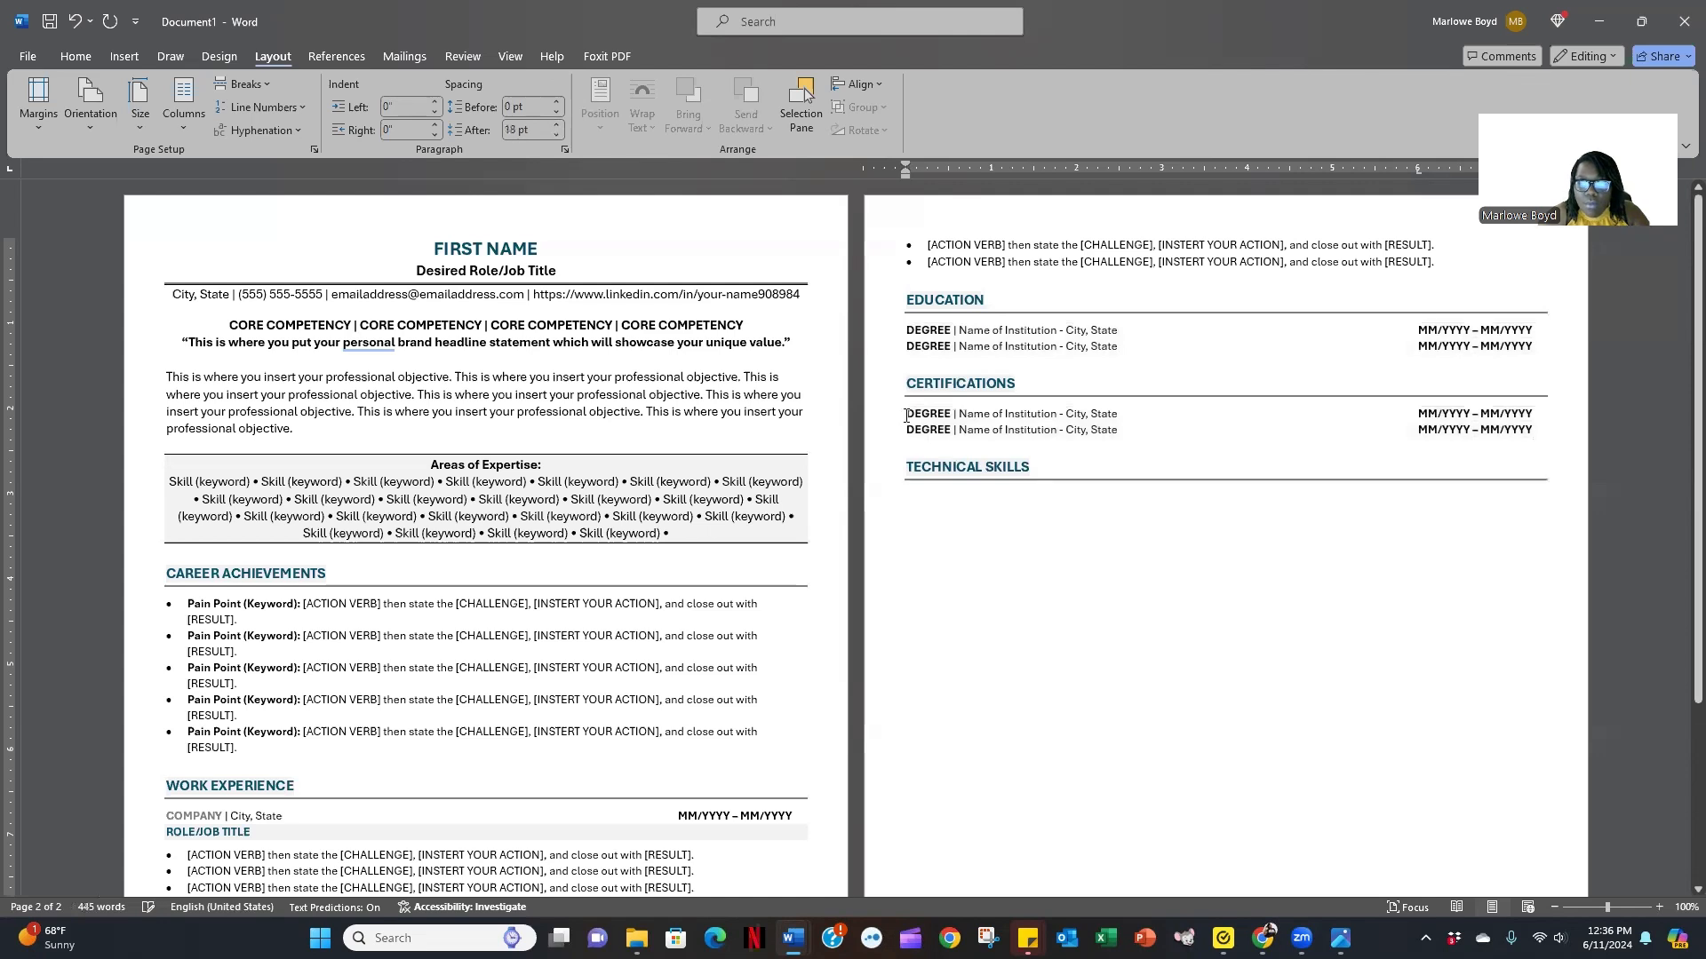
Replace “DEGREE” with “CERTIFICATION” in the lines under “CERTIFICATIONS”.
drag(907, 413, 947, 412)
text(CERTIFI)
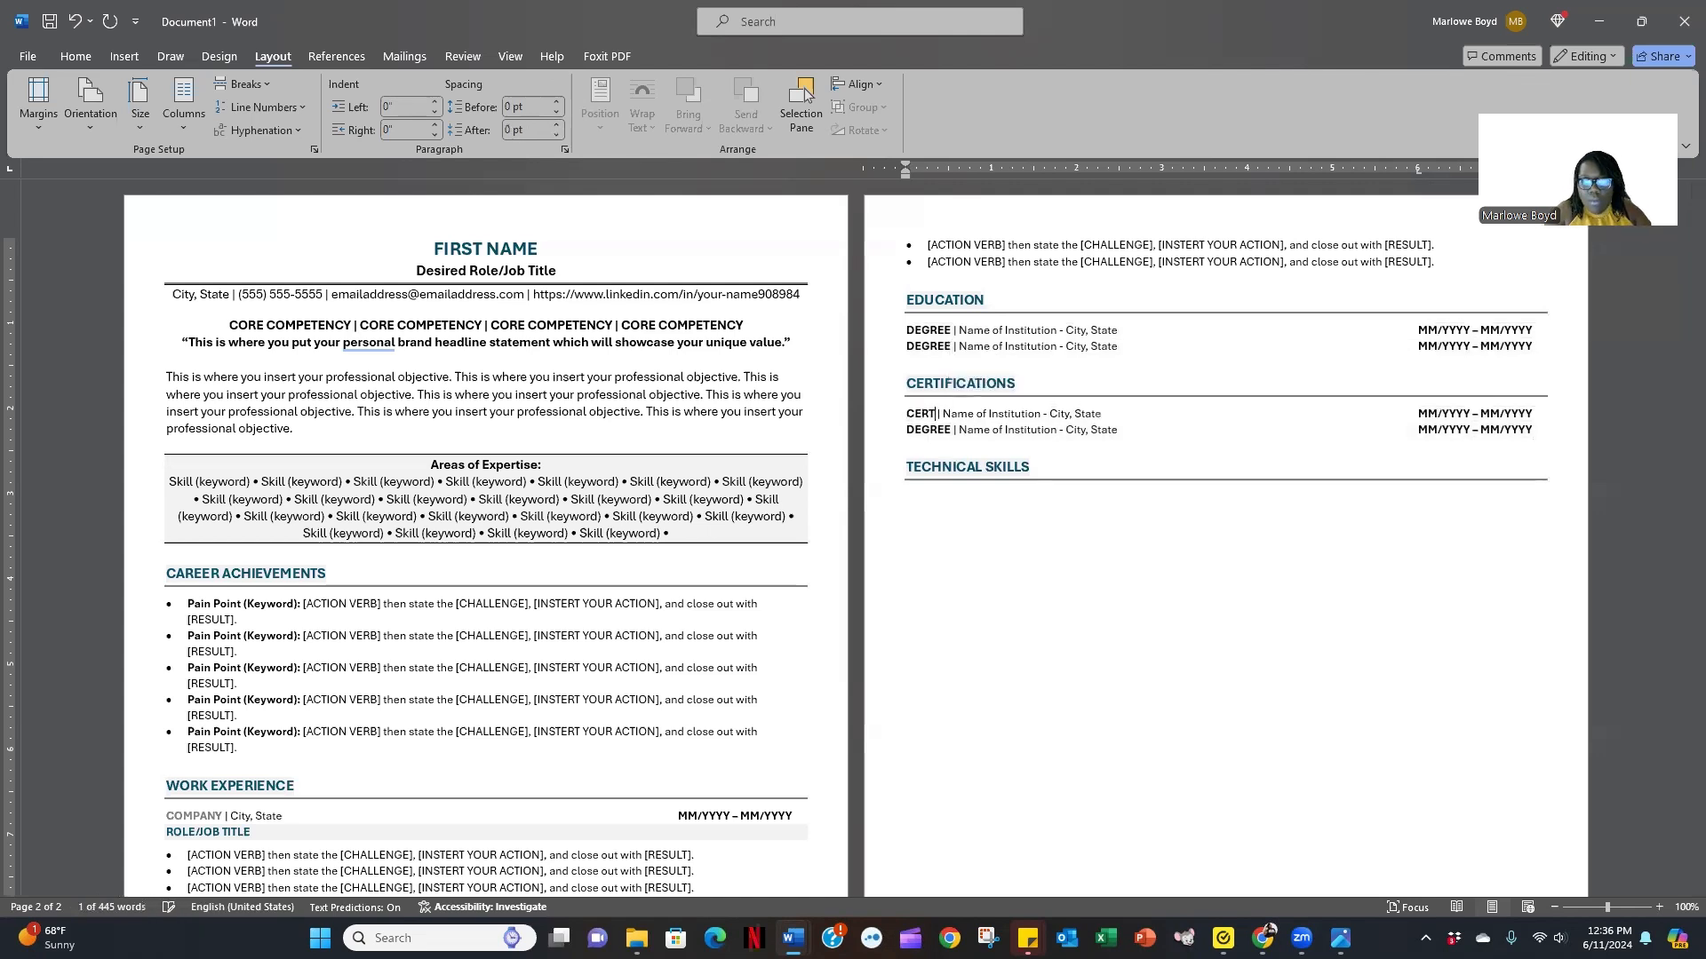
text(CATION)
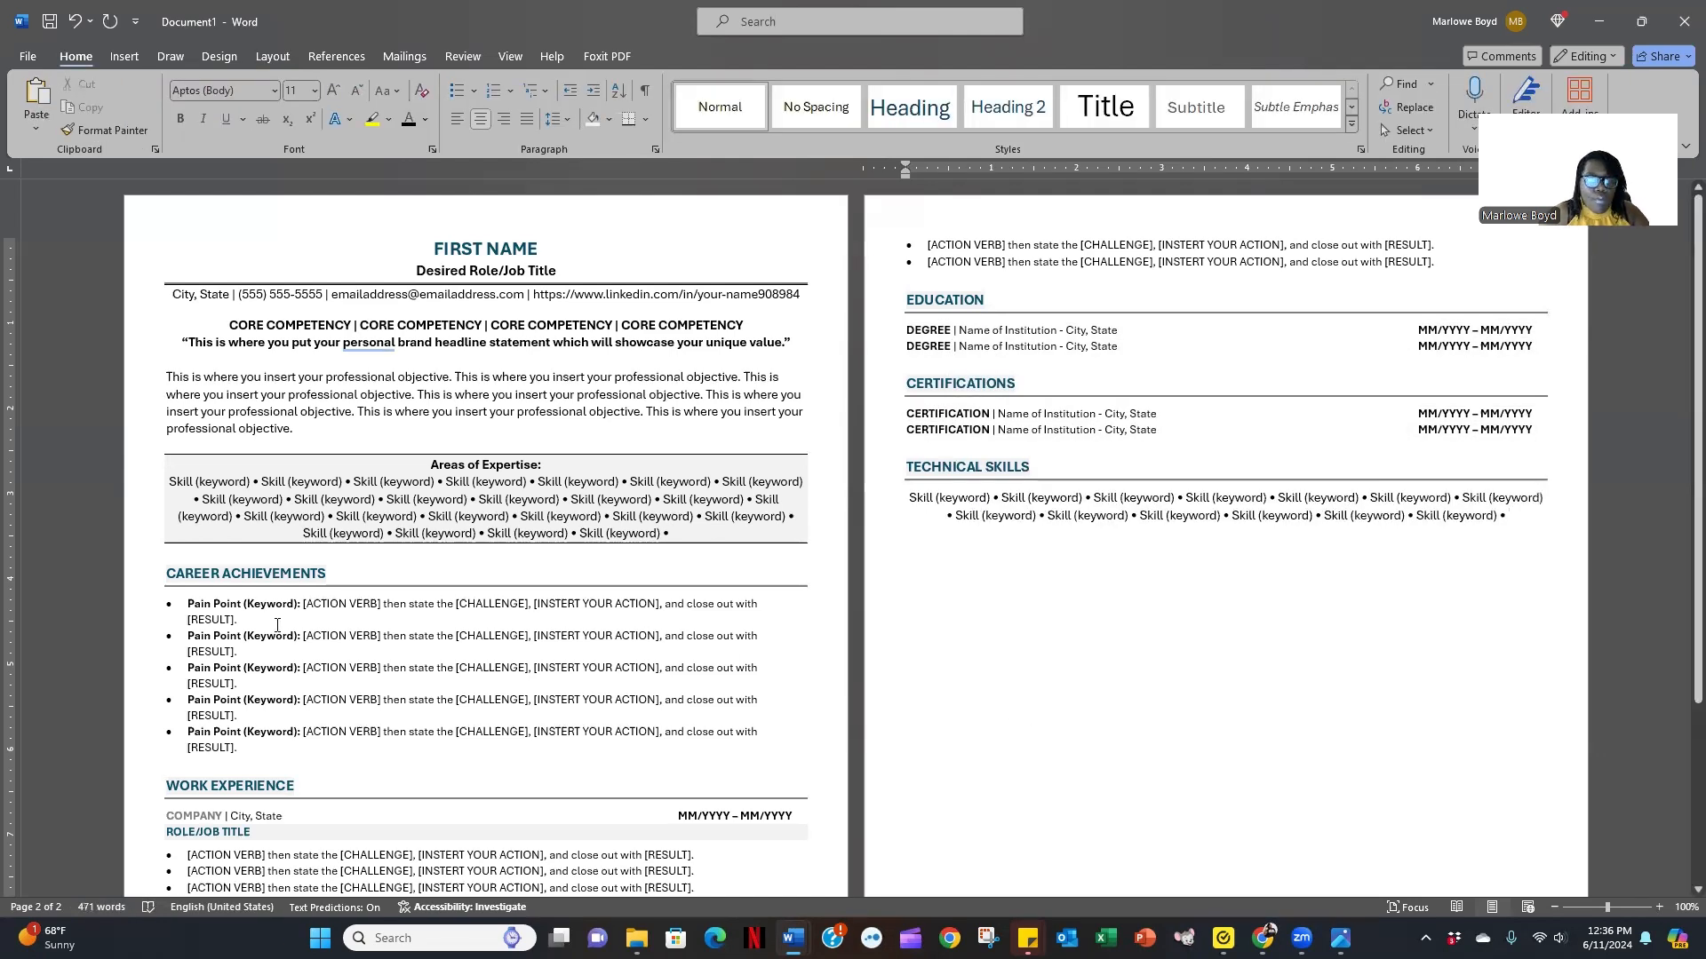
Review the layout of both resume template pages, from the header through to “TECHNICAL SKILLS”.
scroll(1105, 592, down, 5)
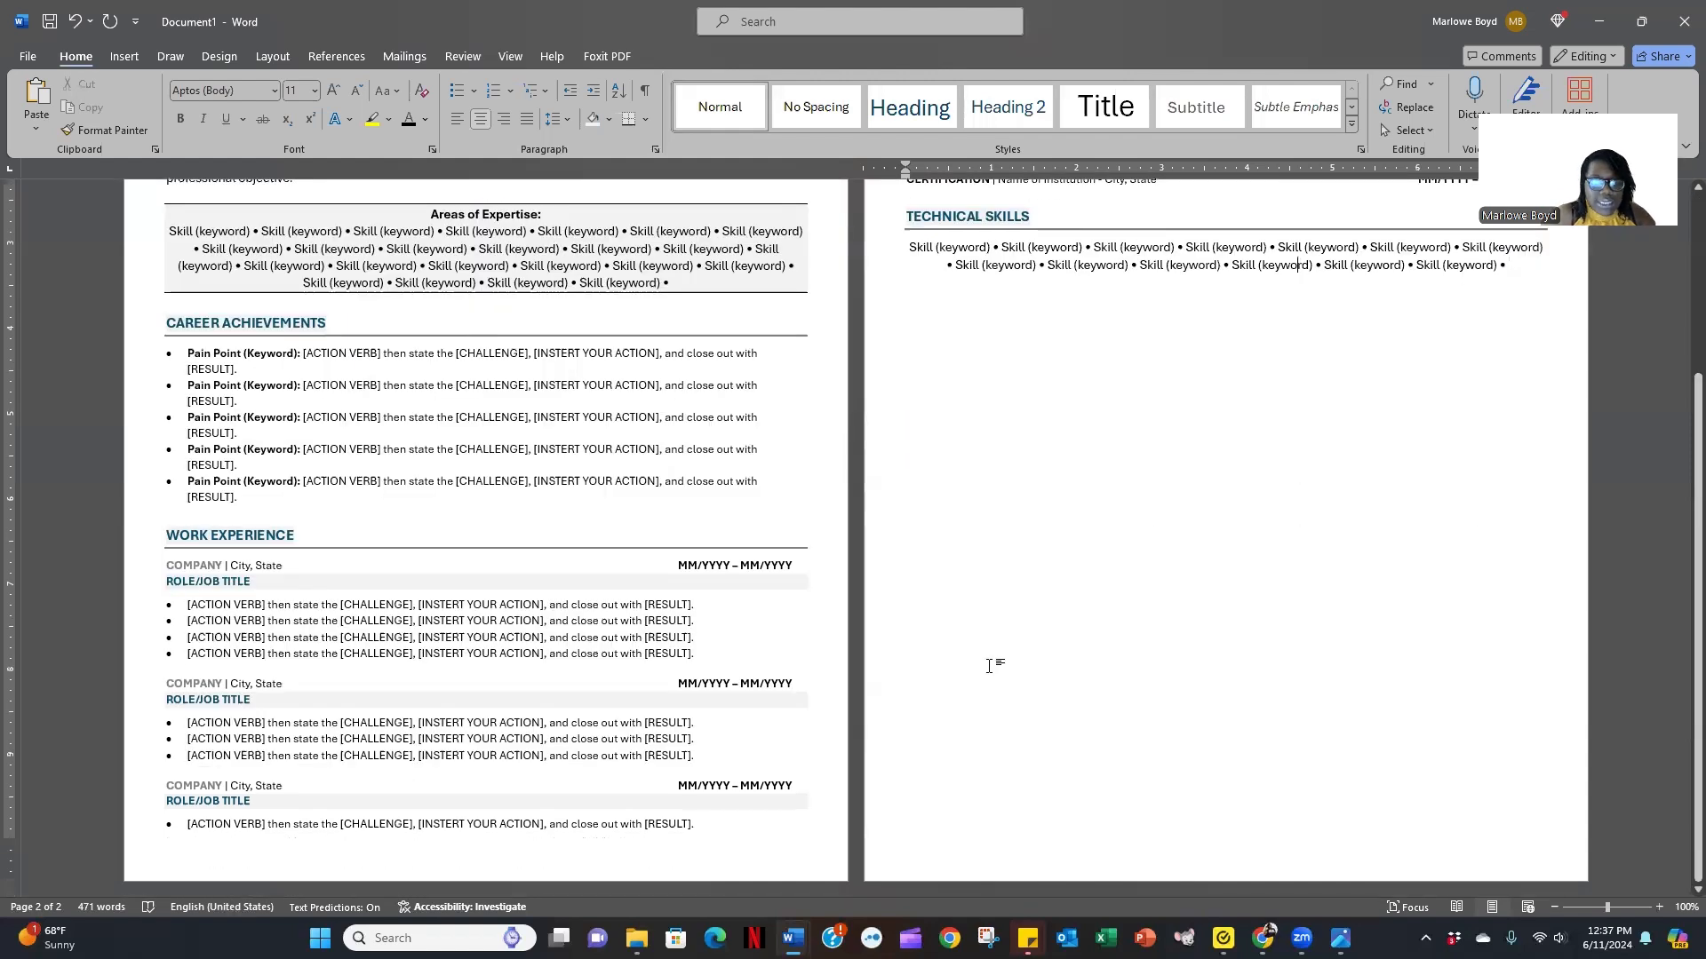
scroll(990, 666, up, 5)
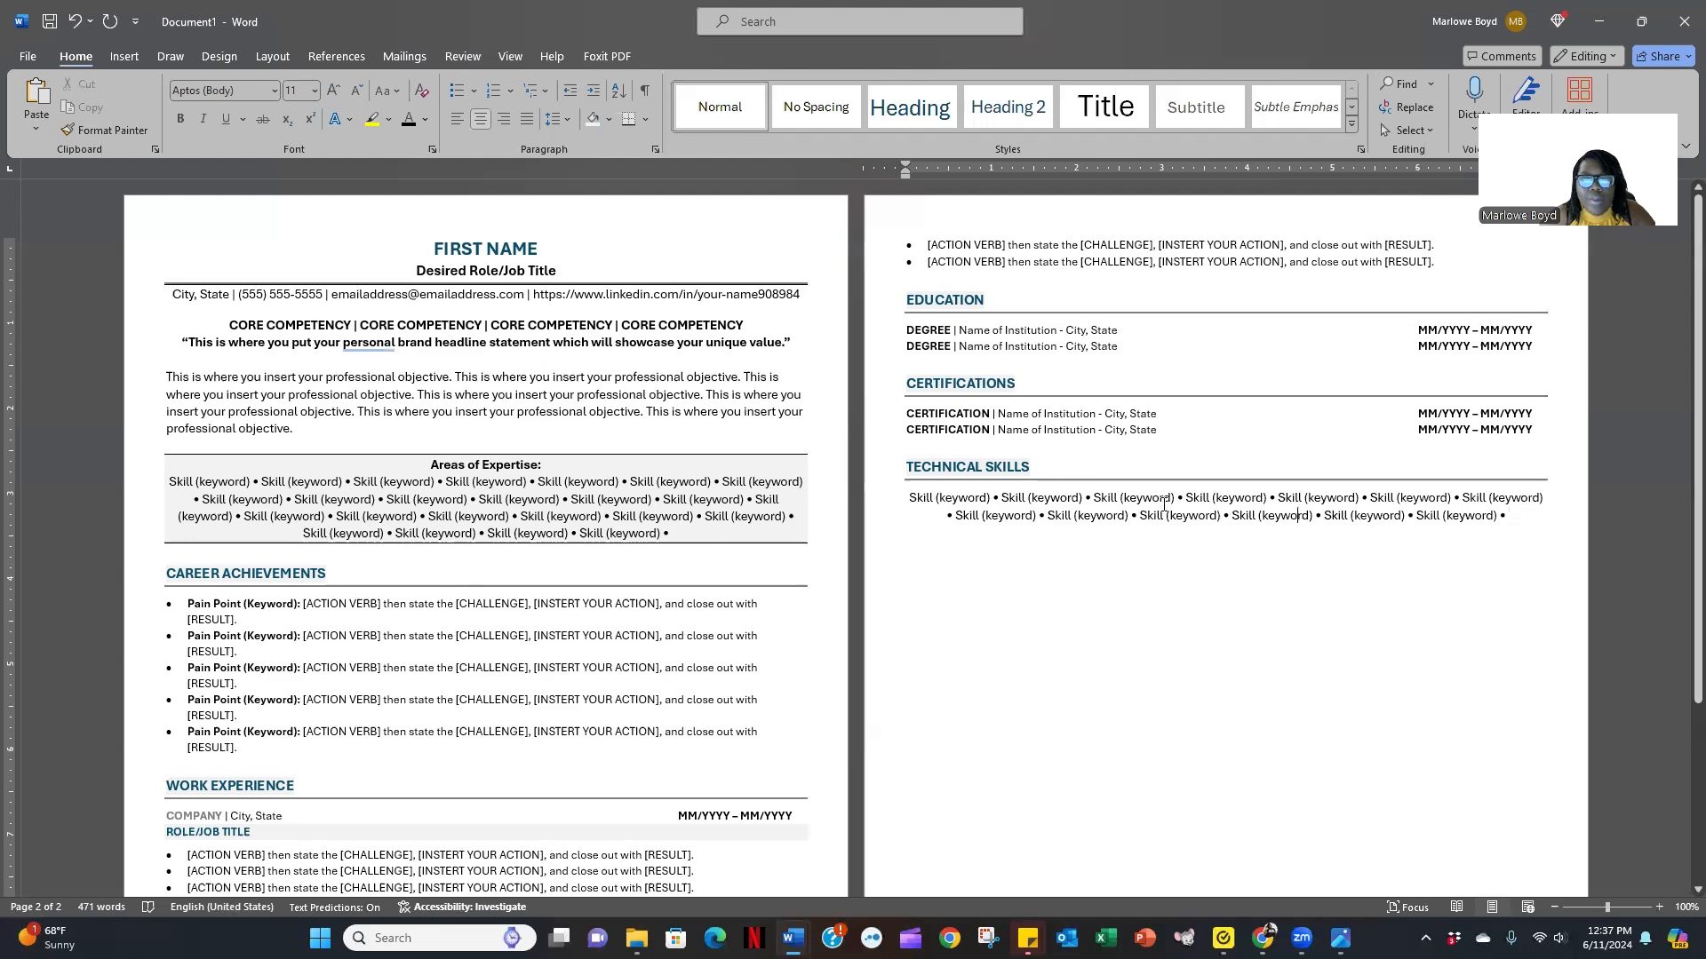
scroll(1111, 557, down, 5)
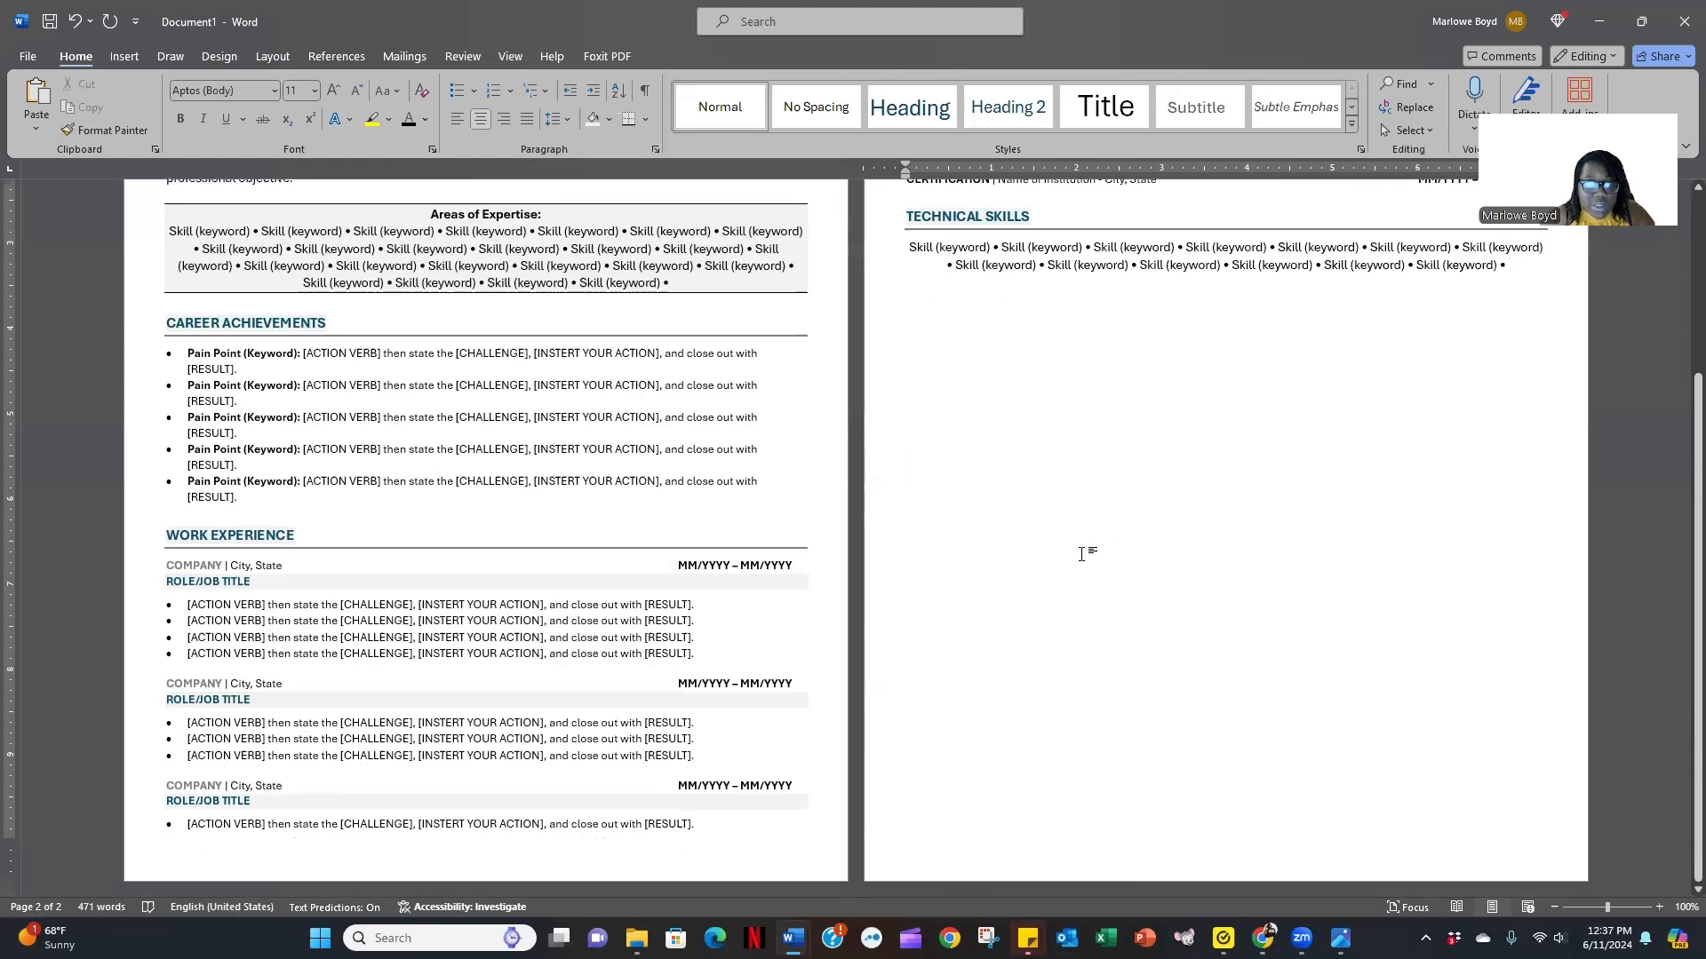
scroll(1021, 613, up, 4)
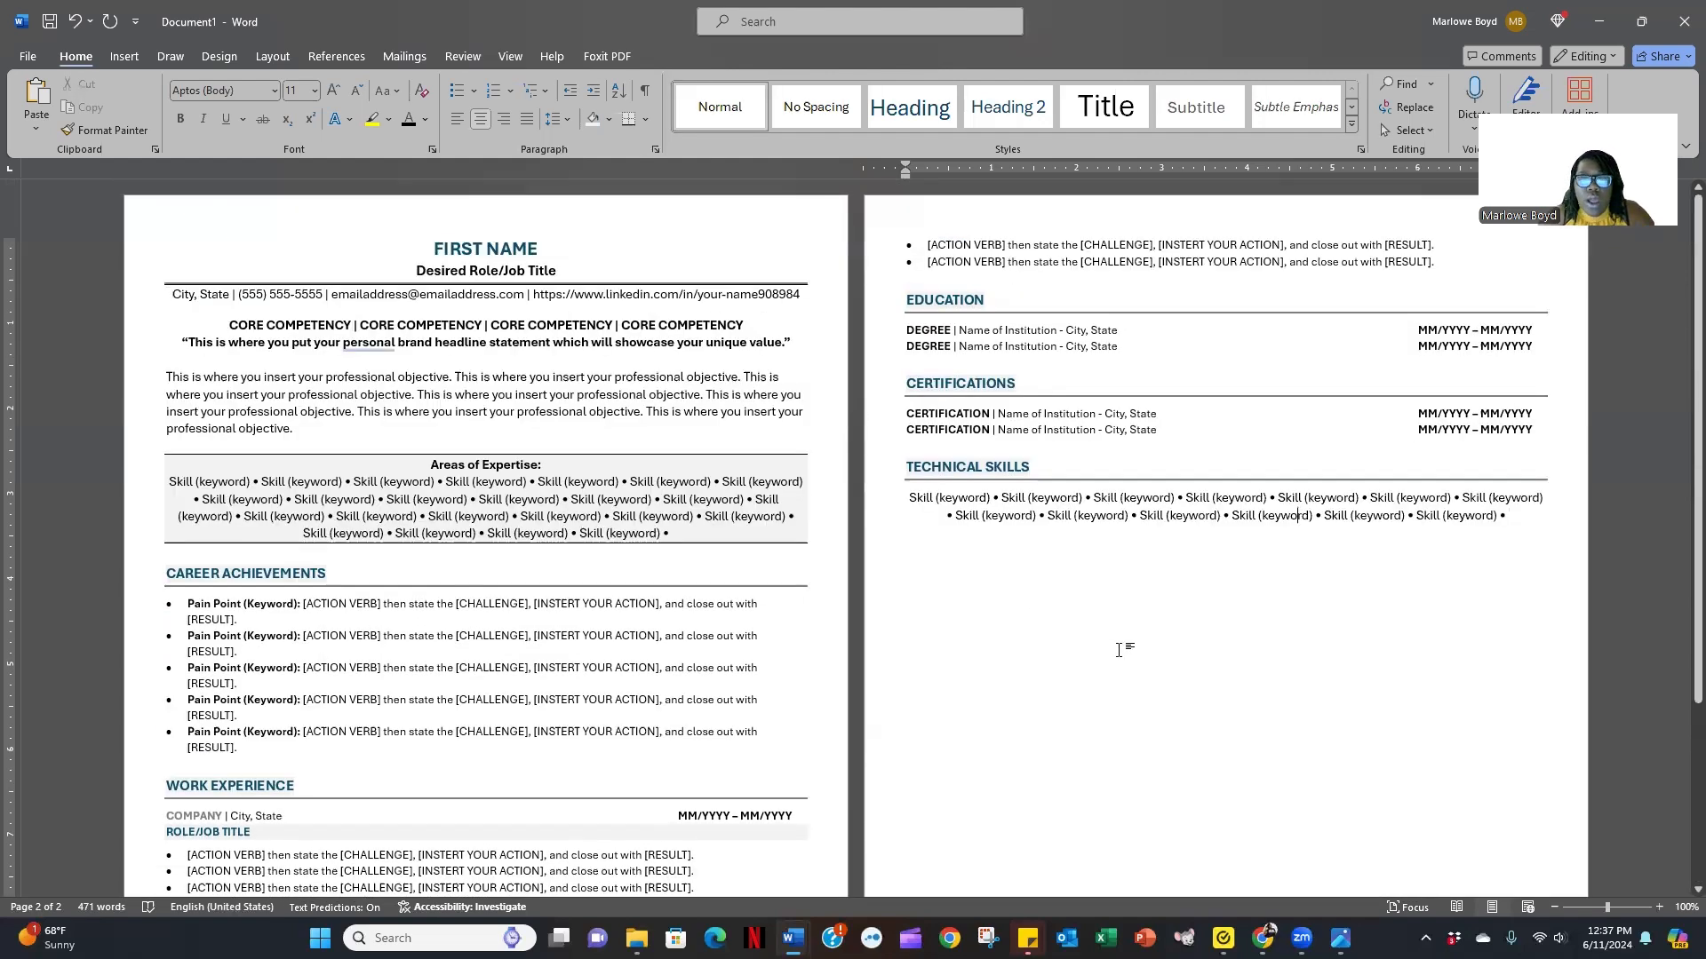
scroll(1101, 651, down, 3)
scroll(1122, 654, up, 5)
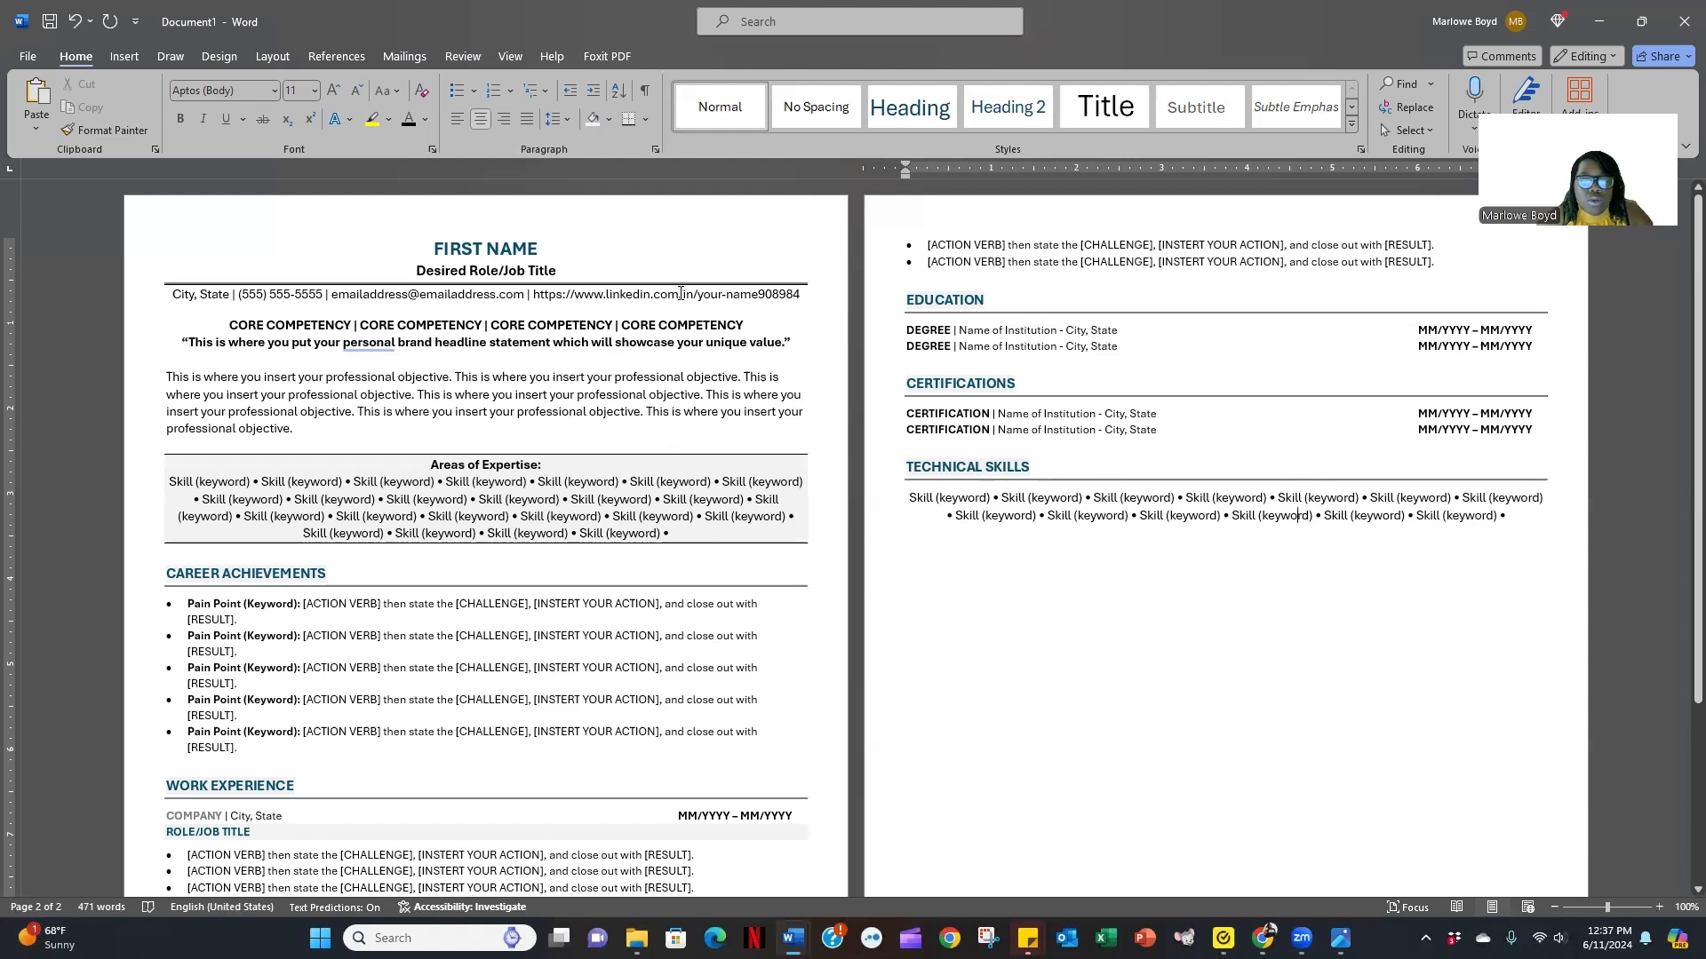
scroll(373, 395, down, 5)
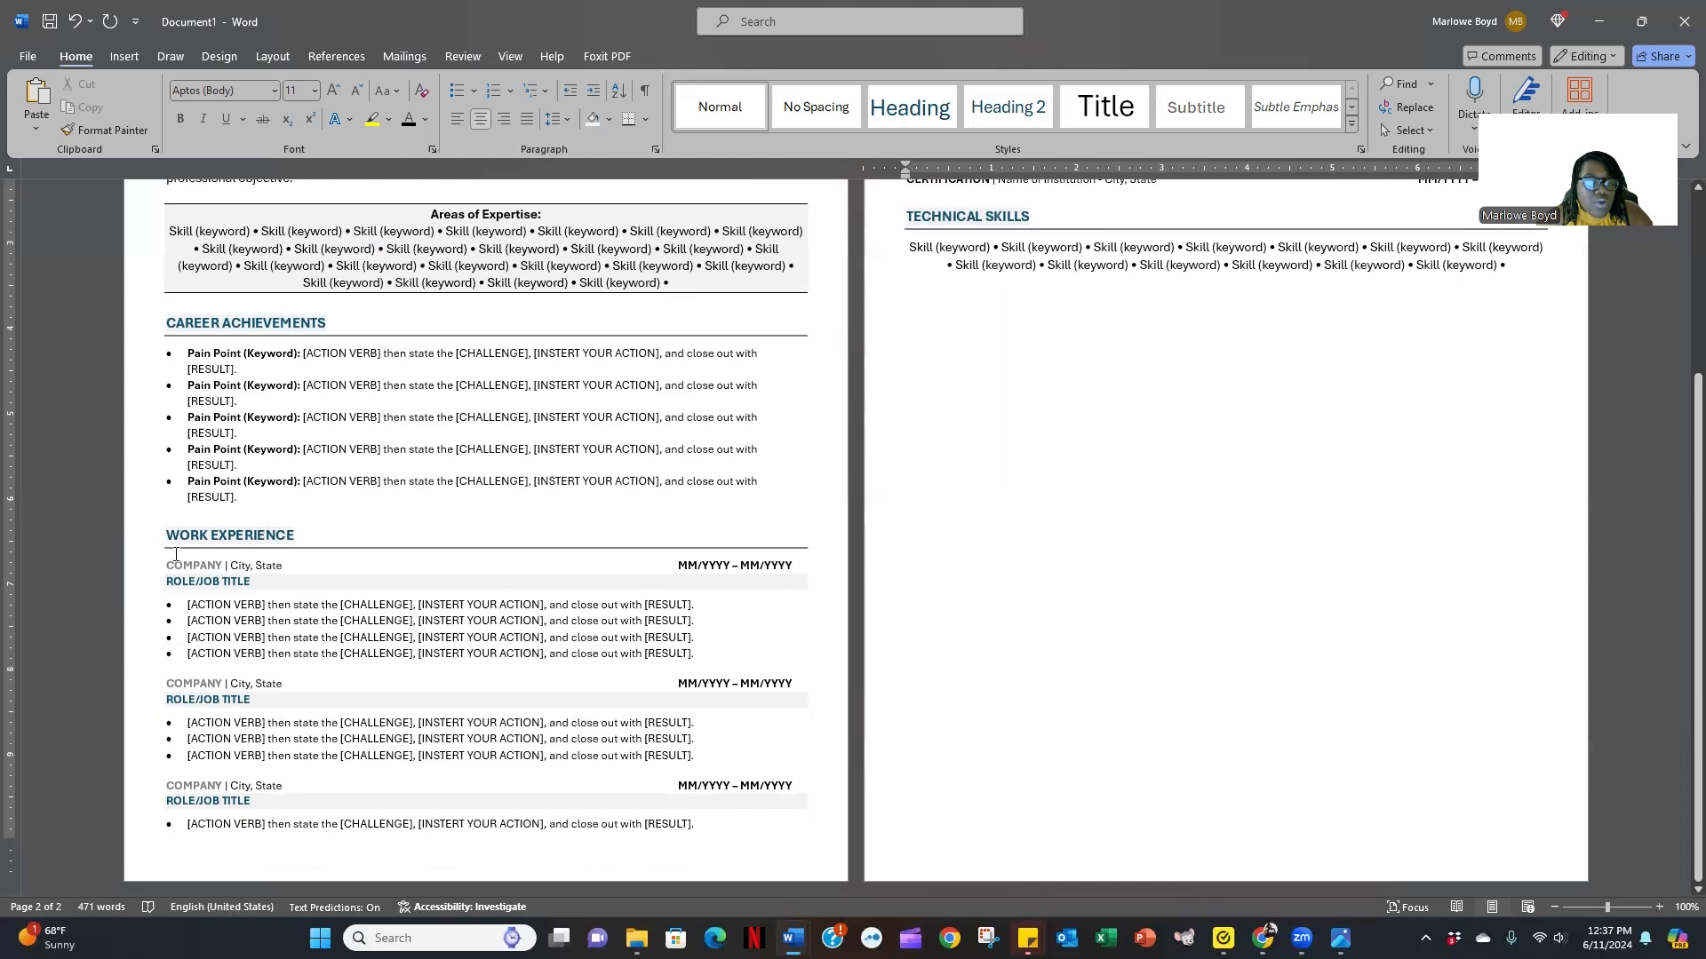
scroll(558, 657, up, 5)
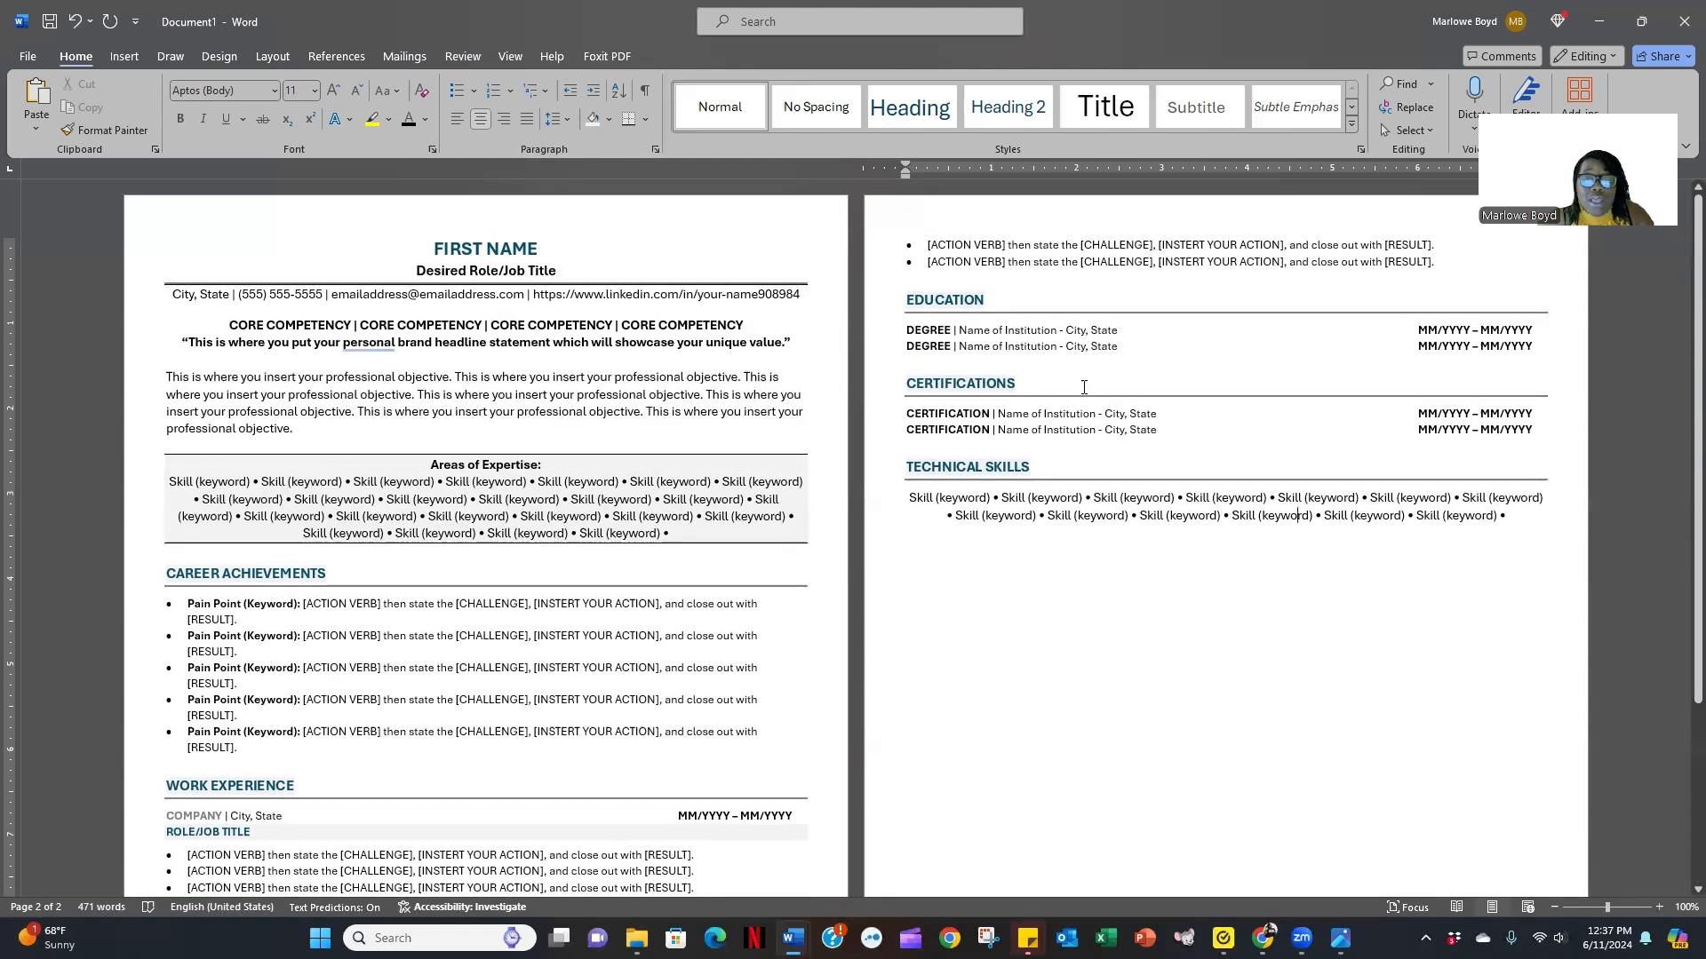
scroll(1102, 462, down, 3)
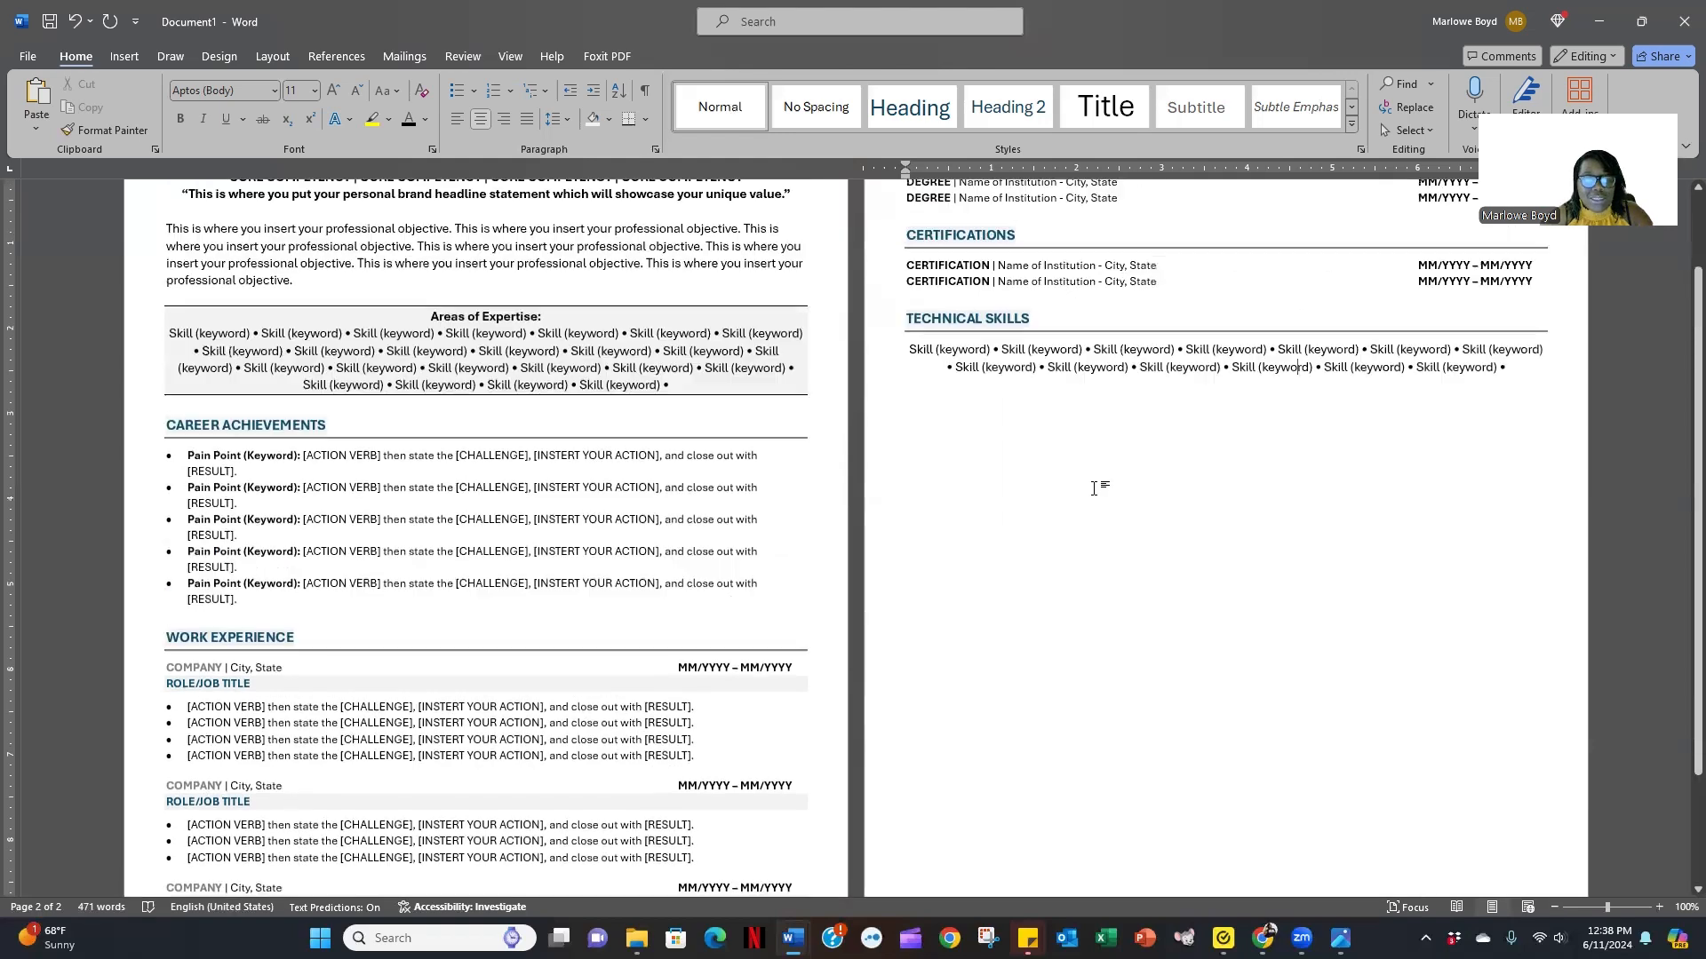
scroll(1094, 488, up, 3)
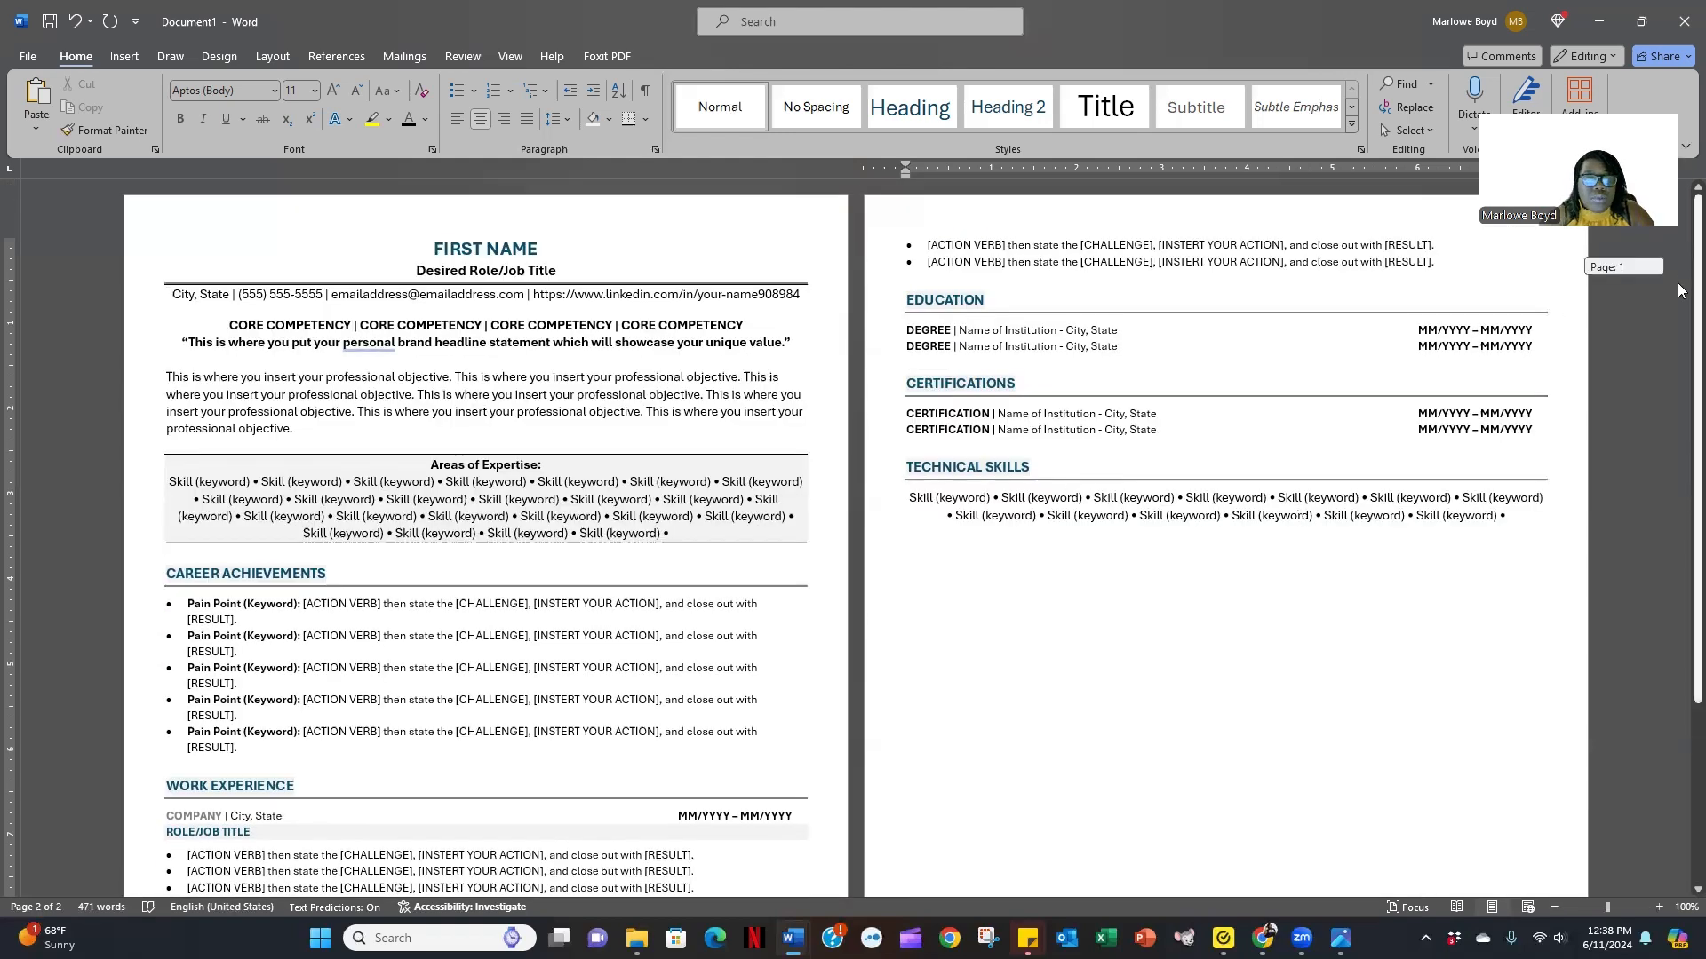
mouse_move(1681, 290)
mouse_down()
mouse_move(1681, 454)
mouse_move(1681, 256)
mouse_move(1681, 480)
mouse_move(1681, 296)
mouse_up()
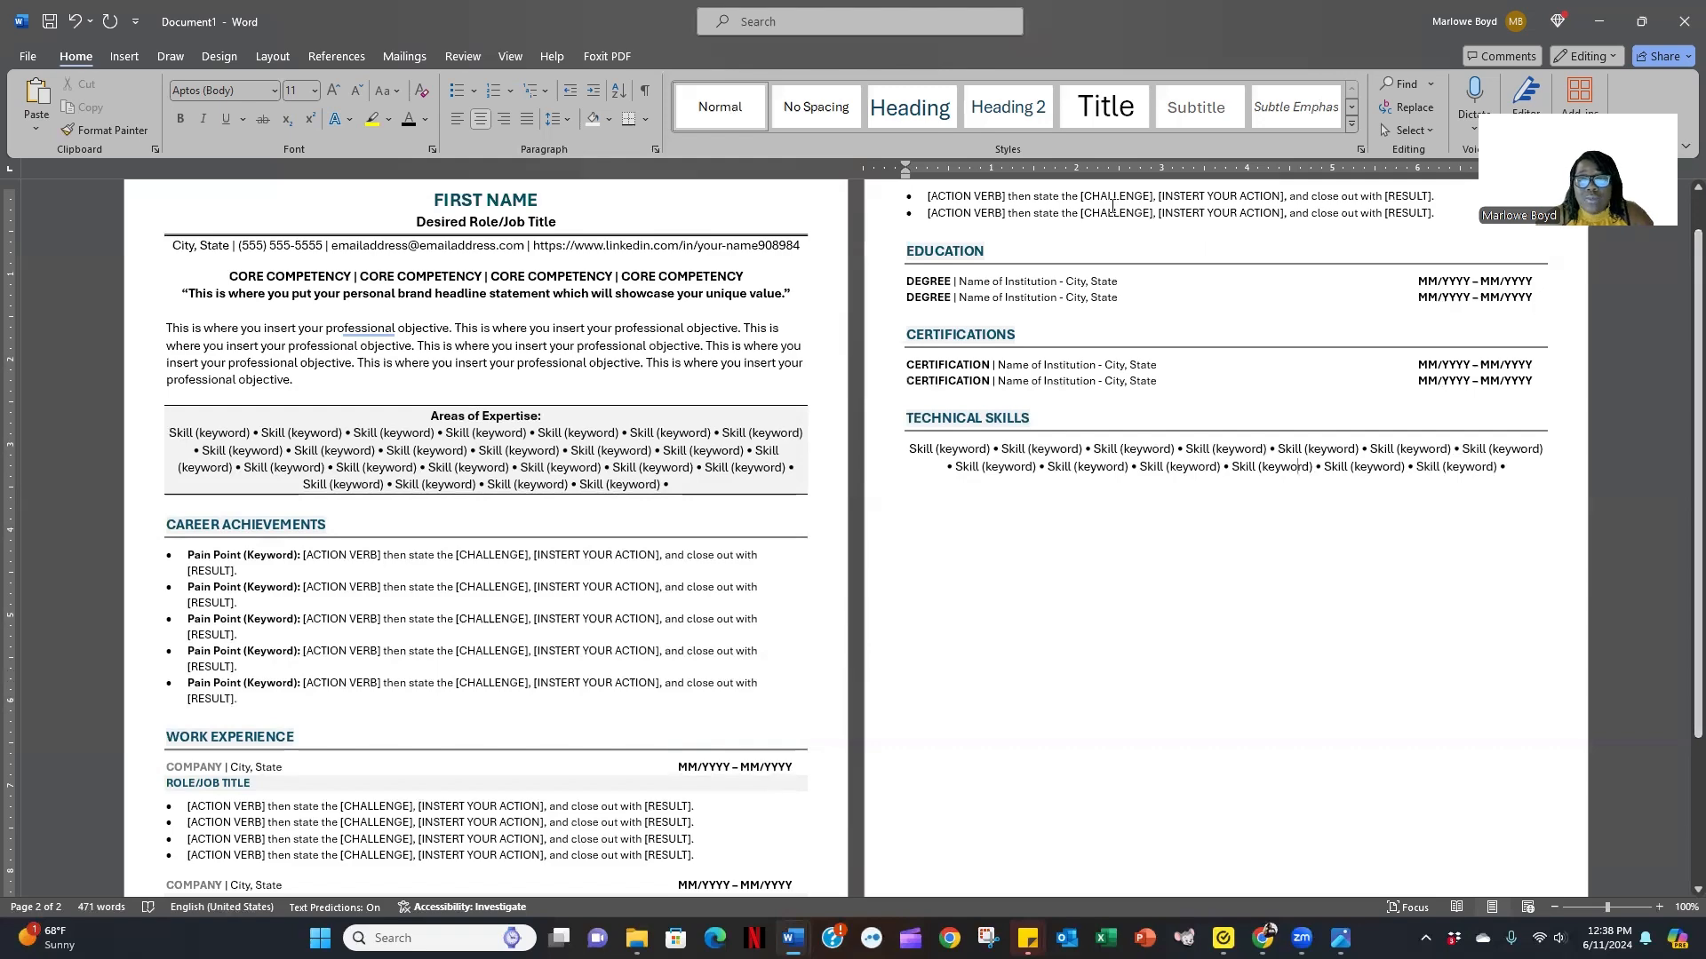